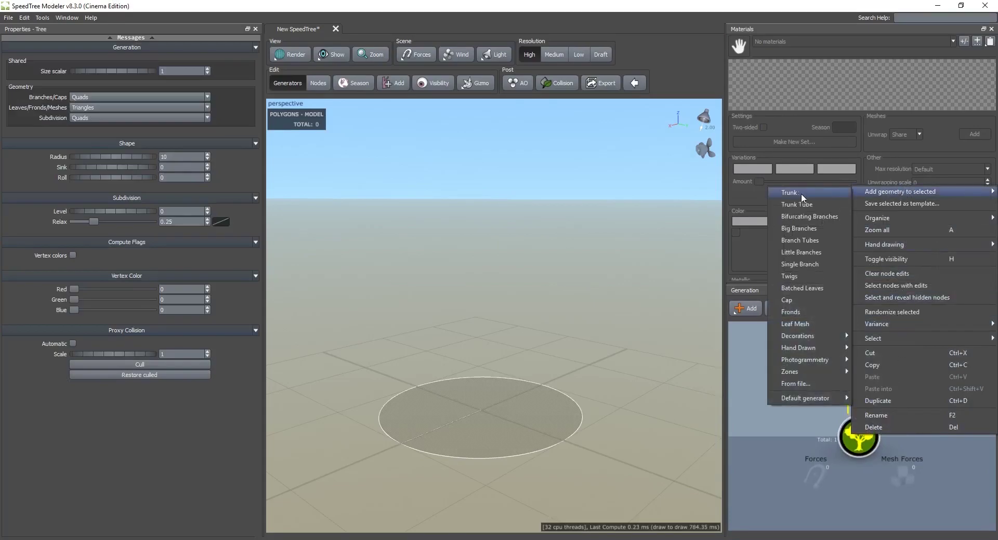
# Add a Trunk generator to the tree and set its absolute spine length to 7.5.
pyautogui.click(807, 195)
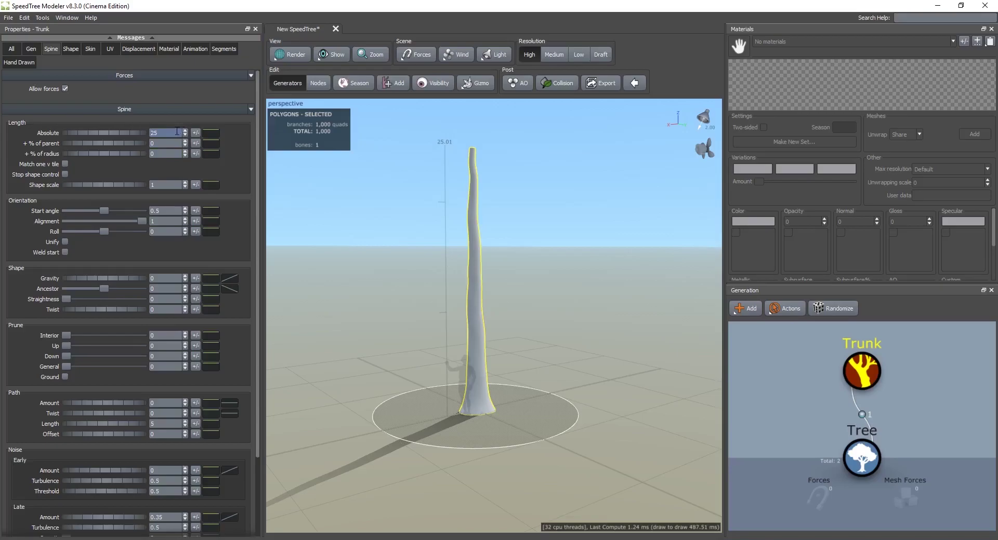
pyautogui.write('7.5')
pyautogui.press('Return')
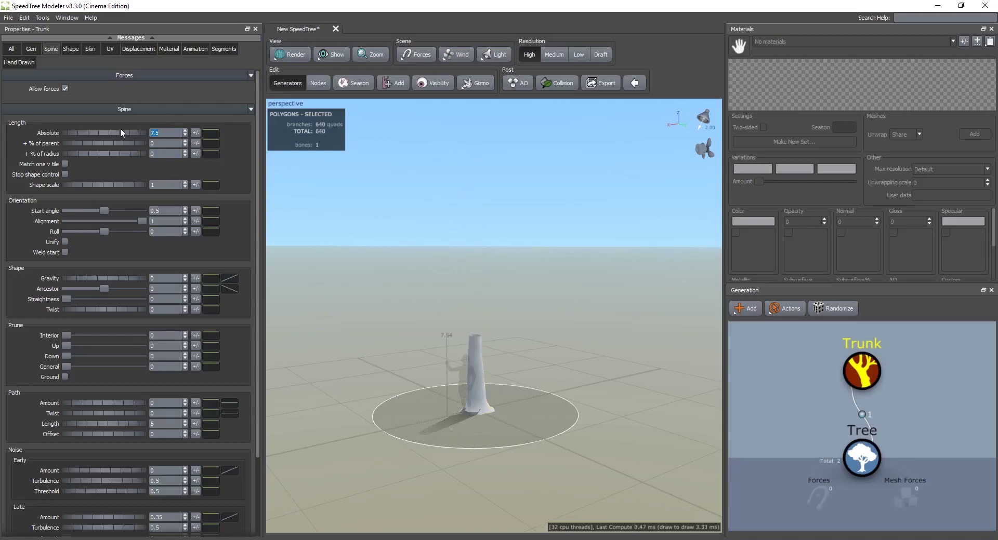
pyautogui.scroll(5, 432, 396)
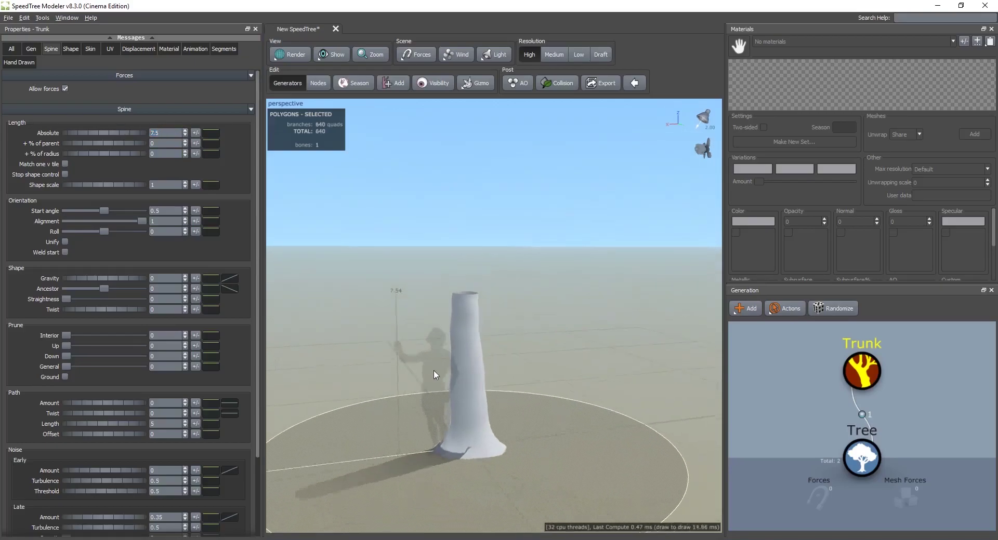
pyautogui.moveTo(437, 375); pyautogui.dragTo(417, 359)
pyautogui.moveTo(426, 356); pyautogui.dragTo(436, 362, button='middle')
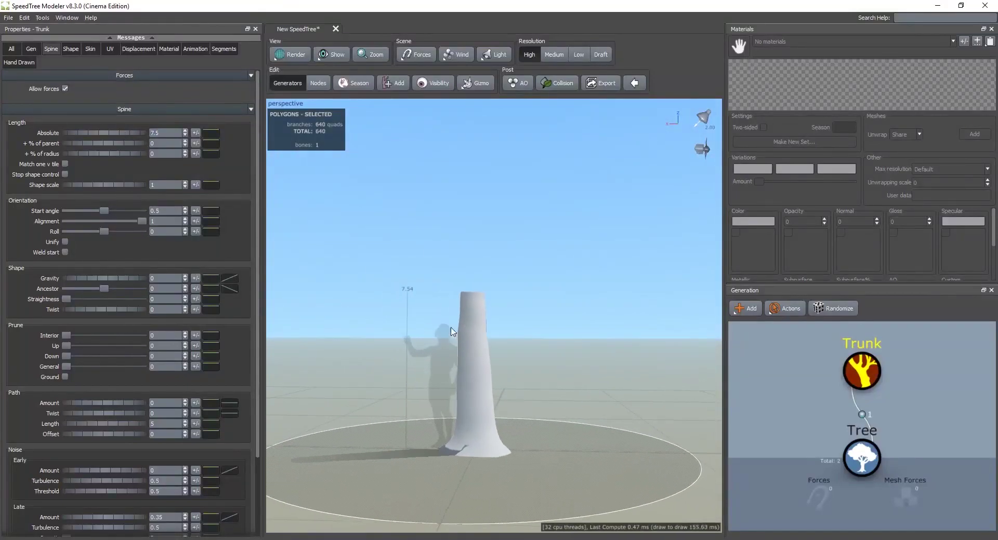
pyautogui.moveTo(461, 400); pyautogui.dragTo(571, 212)
pyautogui.moveTo(522, 351); pyautogui.dragTo(598, 385)
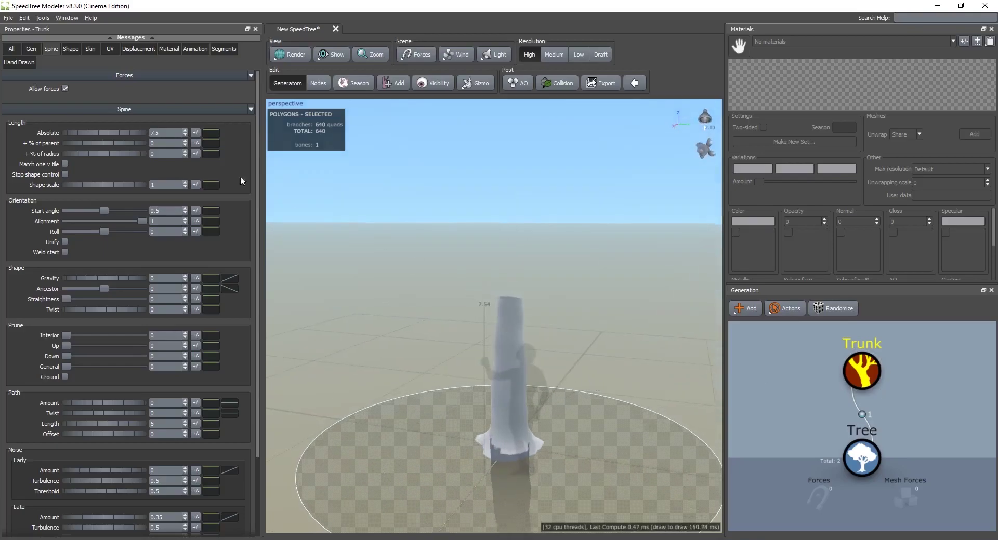
# Flatten the trunk's absolute skin radius profile curve so the radius stays nearly constant along the whole length.
pyautogui.click(90, 48)
pyautogui.moveTo(541, 375)
pyautogui.mouseDown()
pyautogui.moveTo(556, 381)
pyautogui.moveTo(547, 387)
pyautogui.mouseUp()
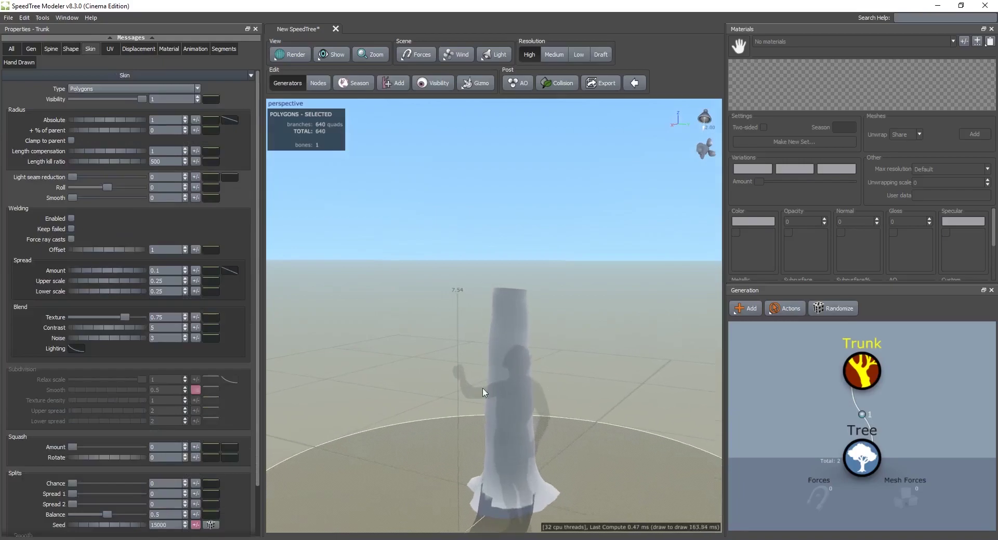
pyautogui.click(232, 120)
pyautogui.moveTo(491, 242); pyautogui.dragTo(491, 153)
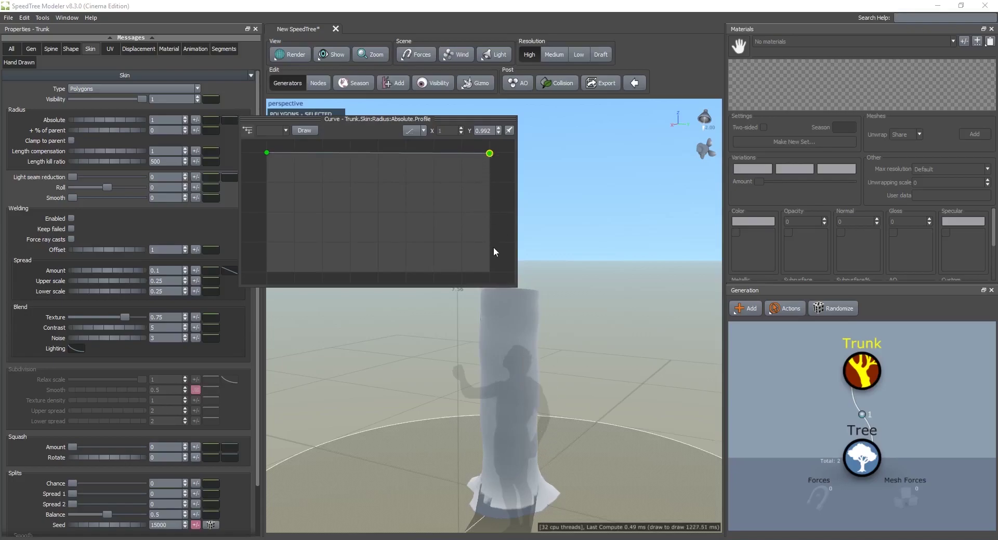
pyautogui.moveTo(489, 153)
pyautogui.mouseDown()
pyautogui.moveTo(490, 329)
pyautogui.moveTo(489, 152)
pyautogui.mouseUp()
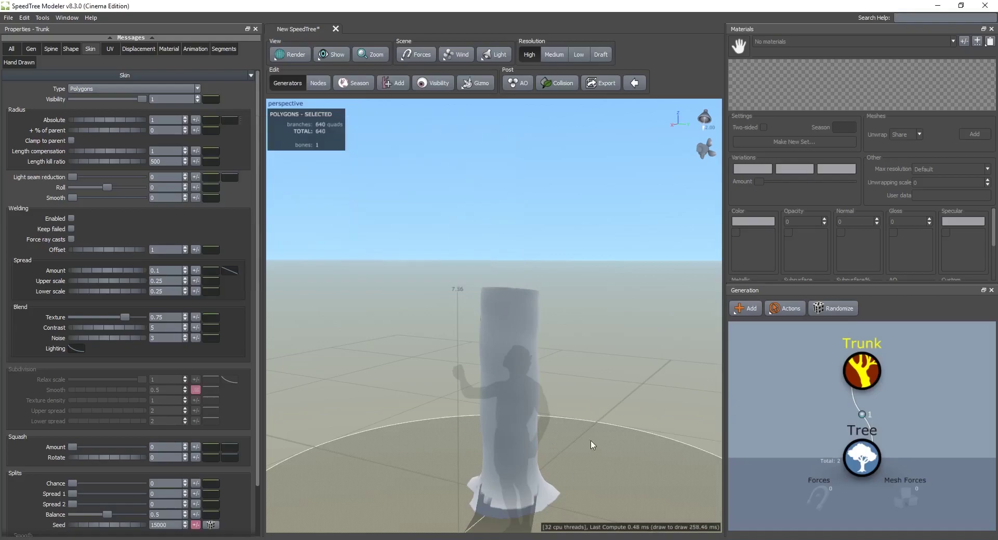
pyautogui.moveTo(592, 380); pyautogui.dragTo(574, 441)
pyautogui.moveTo(531, 351)
pyautogui.mouseDown()
pyautogui.moveTo(514, 400)
pyautogui.moveTo(513, 353)
pyautogui.mouseUp()
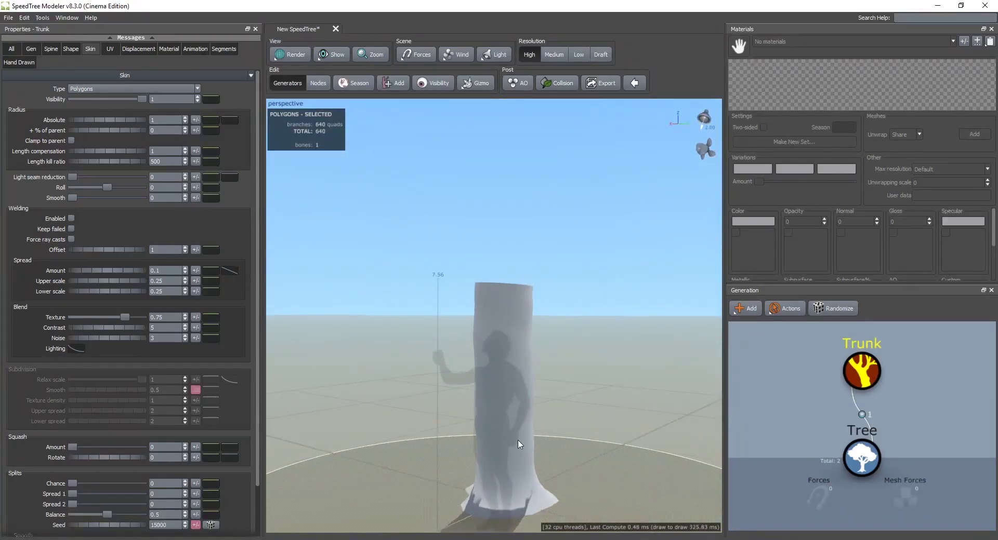
pyautogui.moveTo(479, 288)
pyautogui.mouseDown()
pyautogui.moveTo(455, 296)
pyautogui.moveTo(470, 328)
pyautogui.mouseUp()
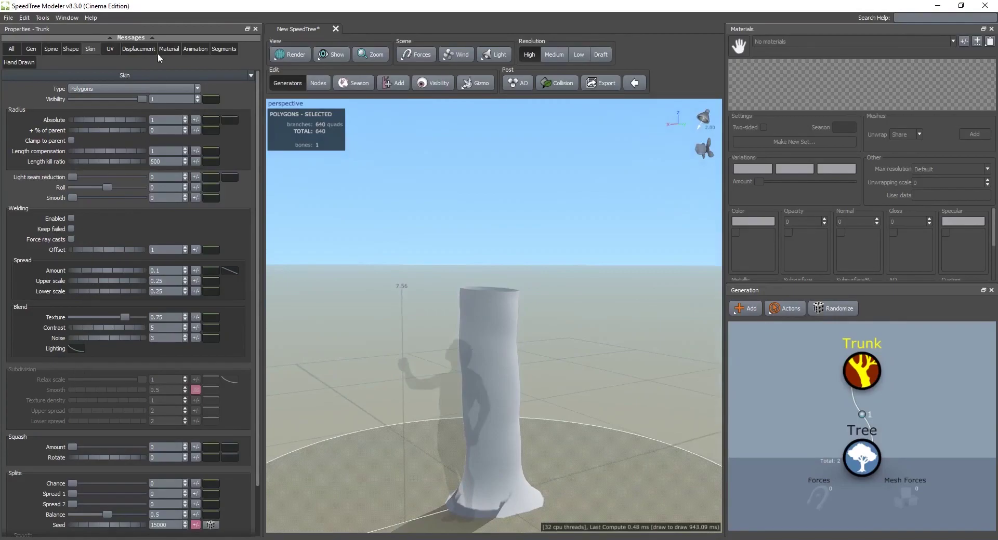
# Open the trunk's displacement settings and switch the viewport to wireframe display.
pyautogui.click(136, 51)
pyautogui.moveTo(499, 400); pyautogui.dragTo(514, 487)
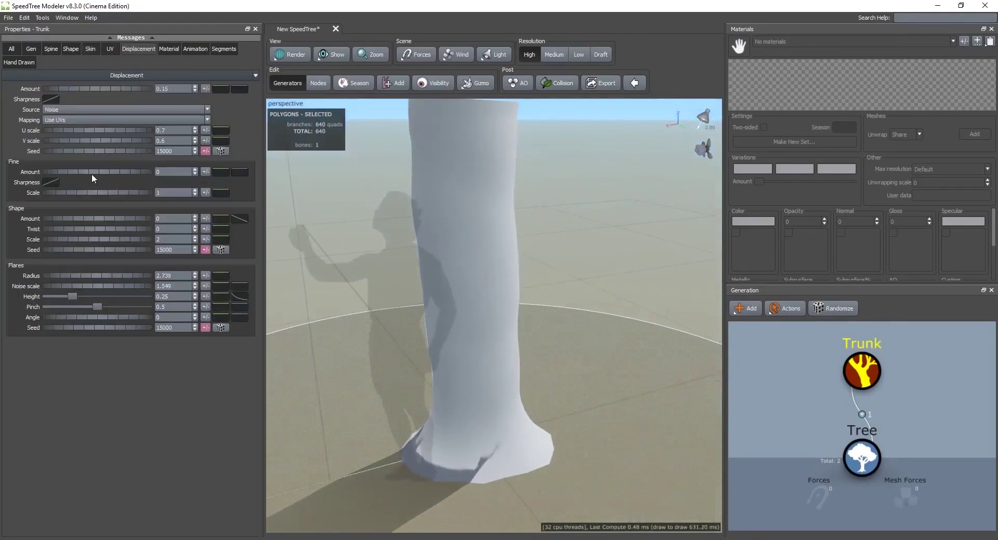
pyautogui.scroll(-3, 528, 345)
pyautogui.moveTo(532, 356); pyautogui.dragTo(468, 221)
pyautogui.press('w')
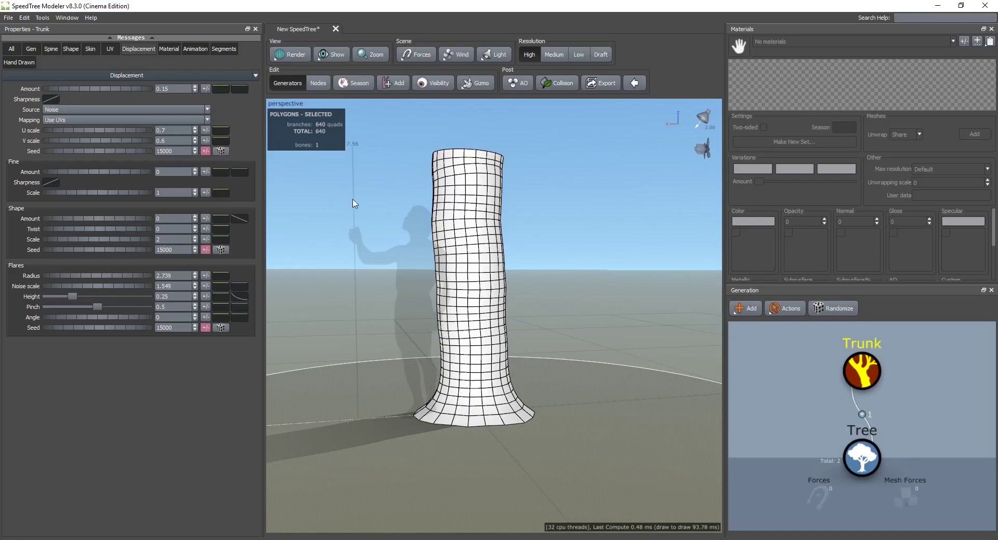
# Set the trunk's flares to radius 5.389, height 0.861, pinch 0.706 and angle 0.49.
pyautogui.moveTo(67, 276); pyautogui.dragTo(203, 295)
pyautogui.moveTo(75, 297); pyautogui.dragTo(122, 312)
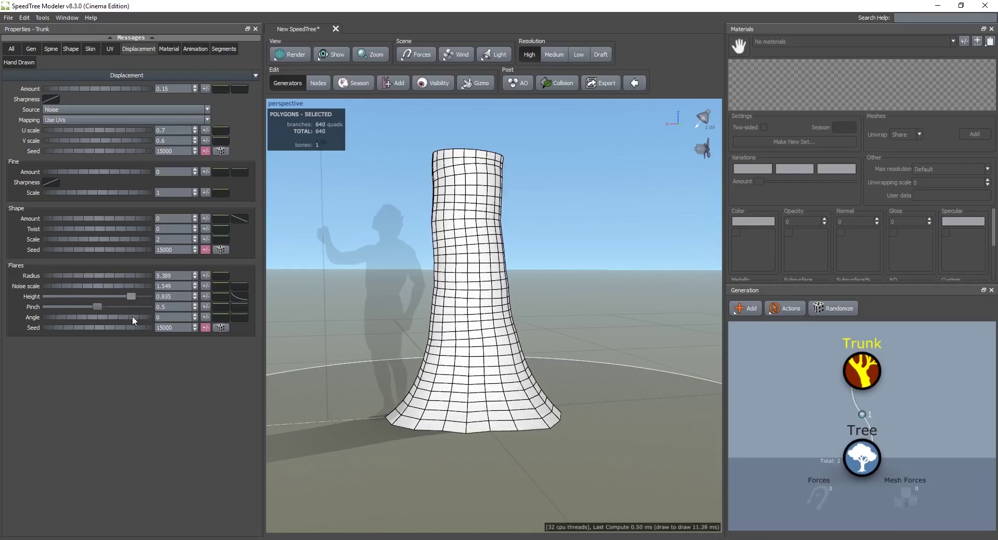
pyautogui.moveTo(91, 307); pyautogui.dragTo(117, 334)
pyautogui.moveTo(57, 317); pyautogui.dragTo(83, 322)
pyautogui.keyDown('alt'); pyautogui.moveTo(442, 270); pyautogui.dragTo(469, 280); pyautogui.keyUp('alt')
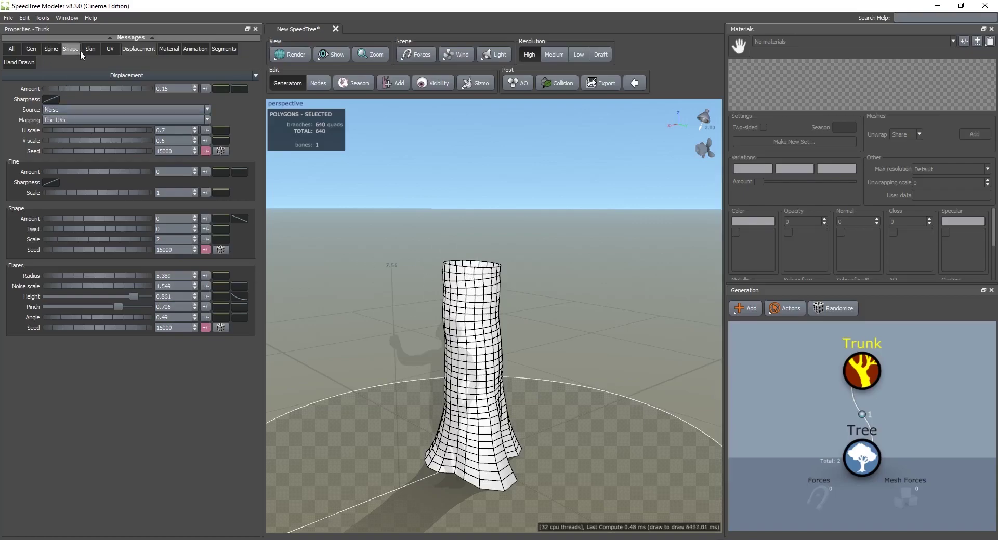
# Set the split chance in the trunk's skin settings to 1.
pyautogui.click(93, 49)
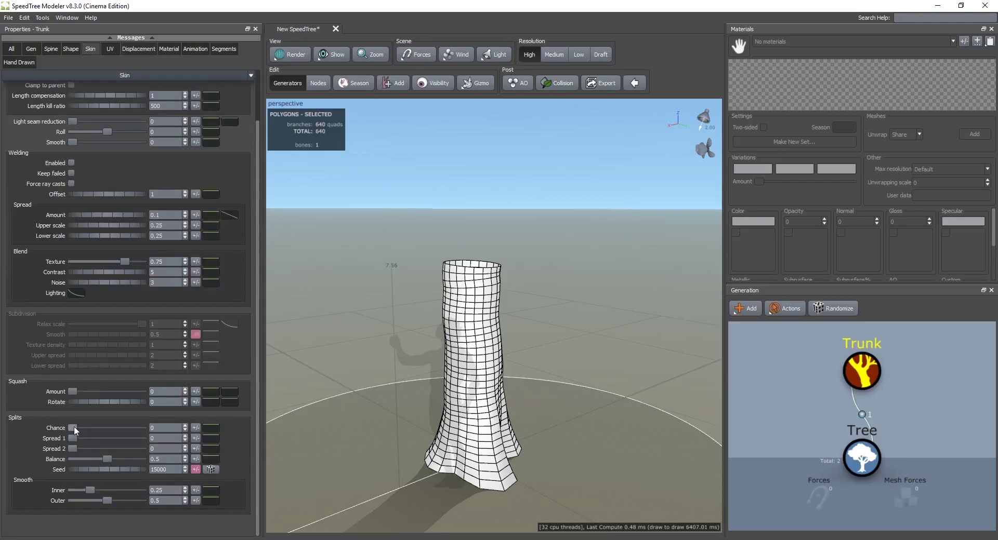
pyautogui.moveTo(74, 427); pyautogui.dragTo(155, 429)
pyautogui.moveTo(359, 275); pyautogui.dragTo(419, 405)
pyautogui.moveTo(435, 290); pyautogui.dragTo(422, 315)
pyautogui.moveTo(489, 325); pyautogui.dragTo(510, 335)
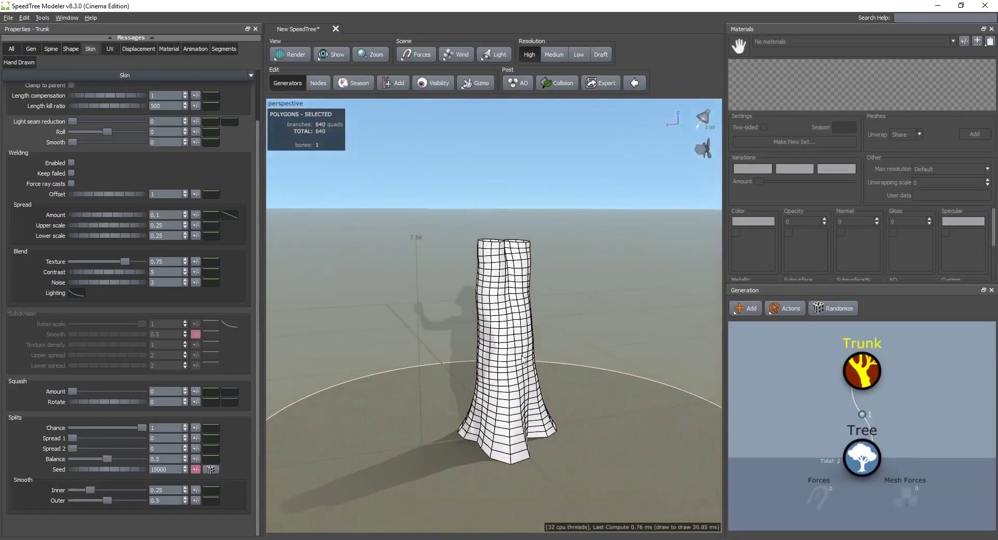
# Add a Roots decoration with its root twigs, attached to the Trunk generator.
pyautogui.moveTo(883, 415); pyautogui.dragTo(840, 403)
pyautogui.click(831, 451)
pyautogui.moveTo(561, 411); pyautogui.dragTo(587, 439)
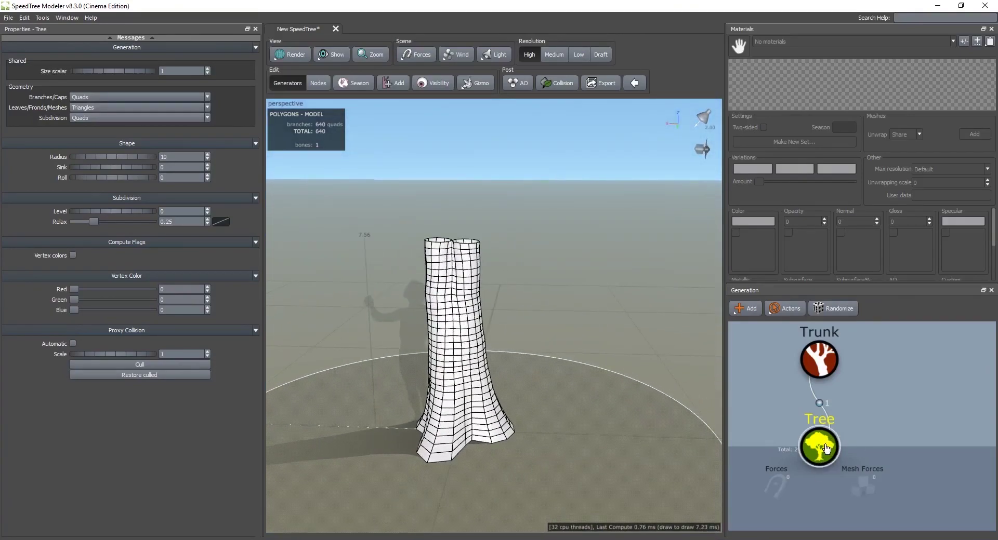
pyautogui.rightClick(825, 446)
pyautogui.moveTo(902, 204)
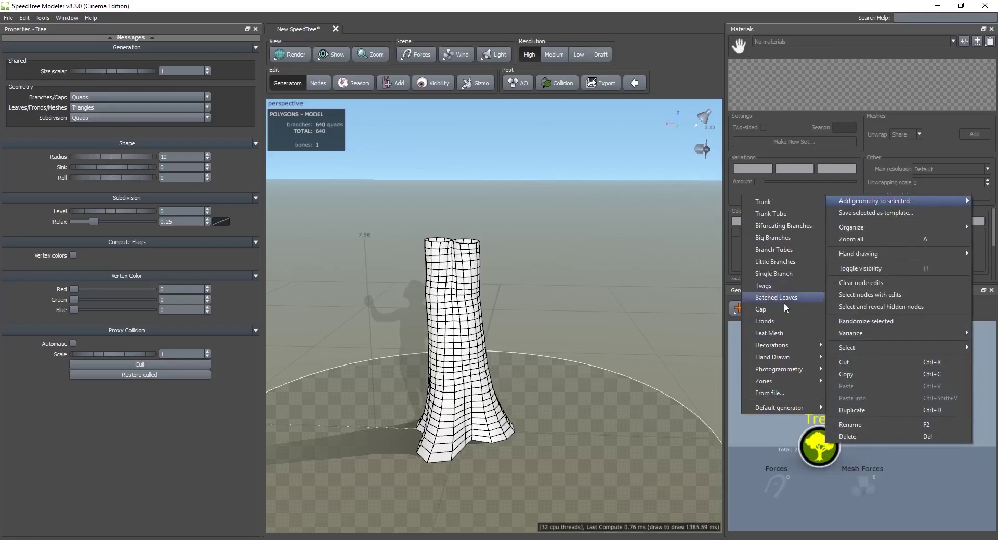
pyautogui.moveTo(780, 346)
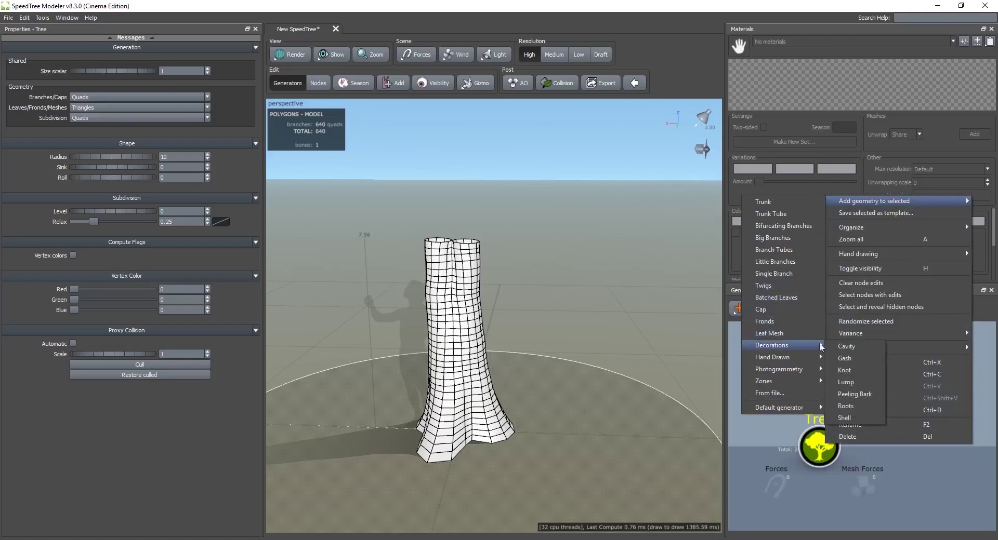
pyautogui.click(846, 407)
pyautogui.scroll(-3, 489, 346)
pyautogui.moveTo(488, 347); pyautogui.dragTo(915, 463)
pyautogui.click(893, 418)
pyautogui.moveTo(943, 463); pyautogui.dragTo(848, 342)
pyautogui.moveTo(901, 421); pyautogui.dragTo(832, 419)
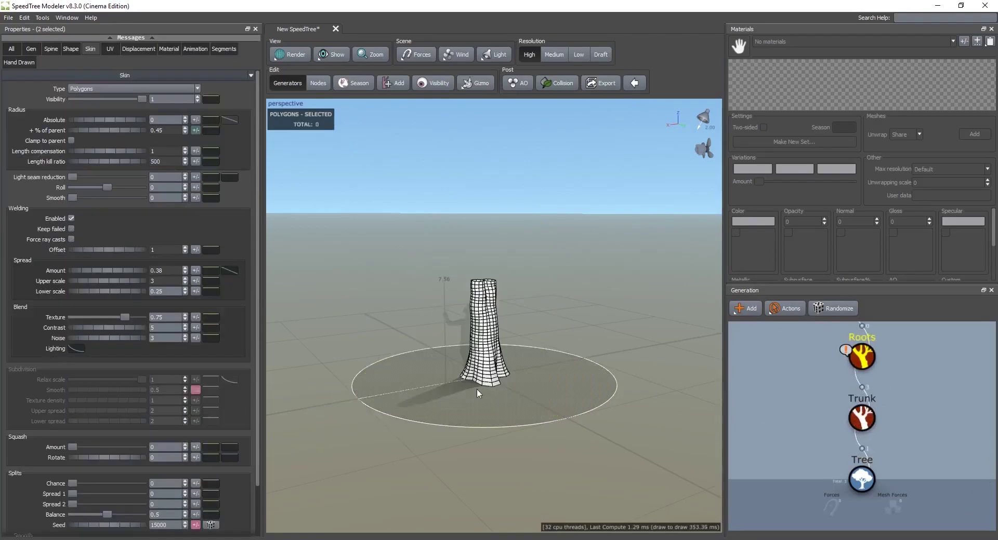
pyautogui.scroll(5, 505, 385)
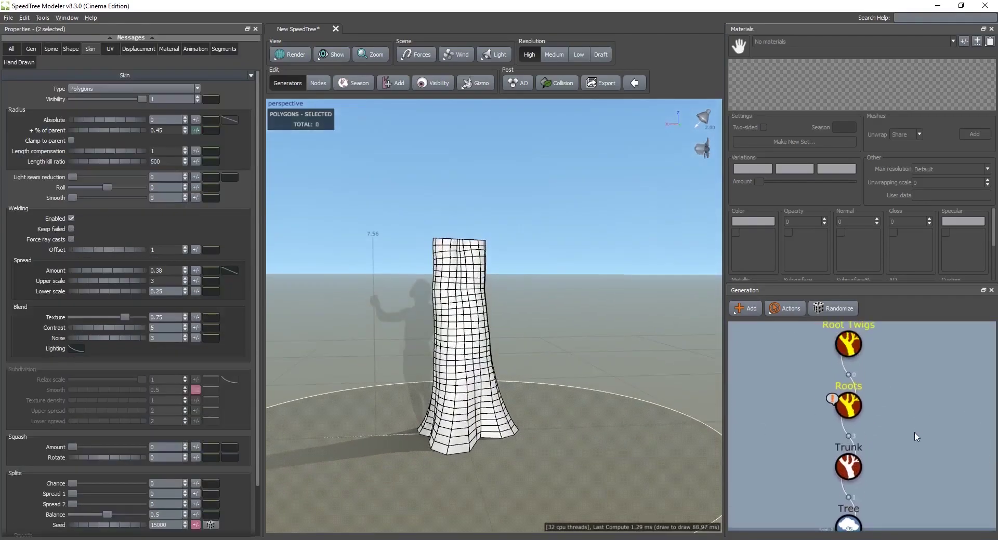
# Set the interval count of the Roots generator to 6.
pyautogui.click(909, 410)
pyautogui.click(849, 416)
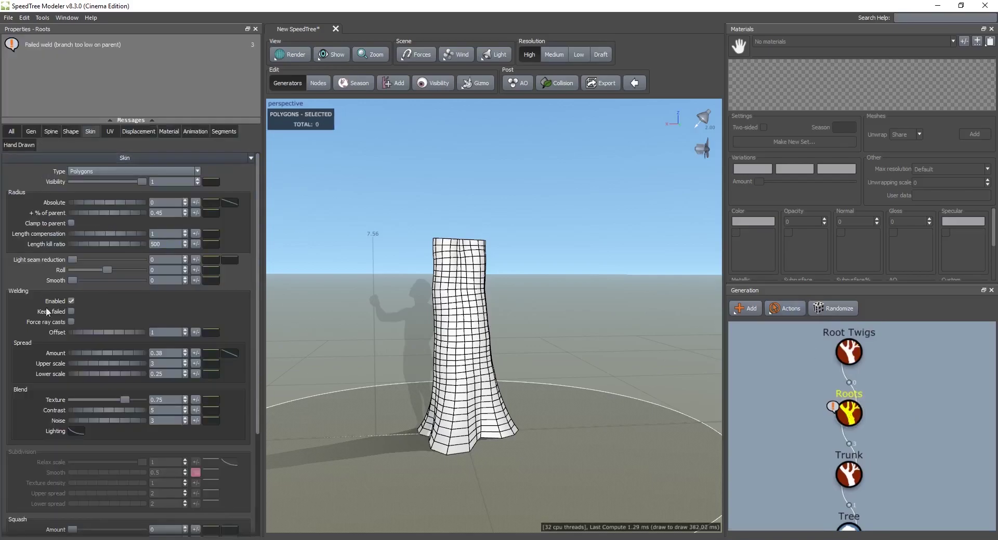
pyautogui.scroll(-3, 45, 422)
pyautogui.scroll(3, 49, 423)
pyautogui.click(33, 133)
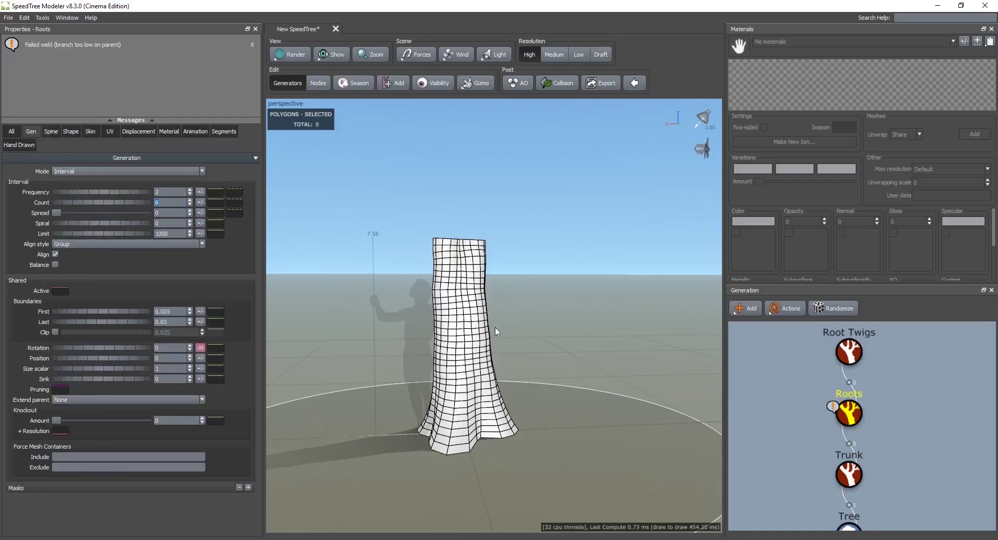
pyautogui.write('6')
pyautogui.press('Return')
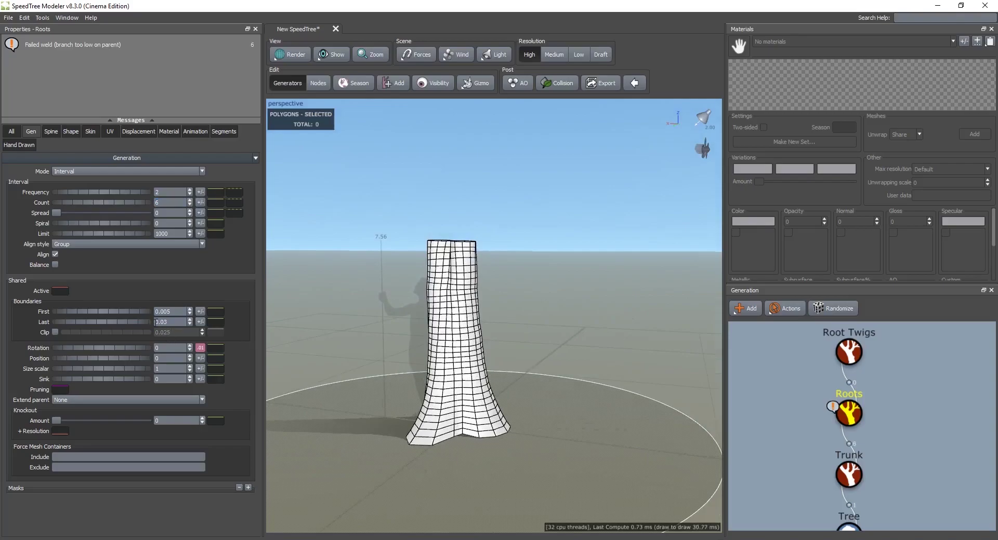
# Set the Roots generator's first boundary to 0 and last boundary to 1.
pyautogui.write('0')
pyautogui.press('Tab')
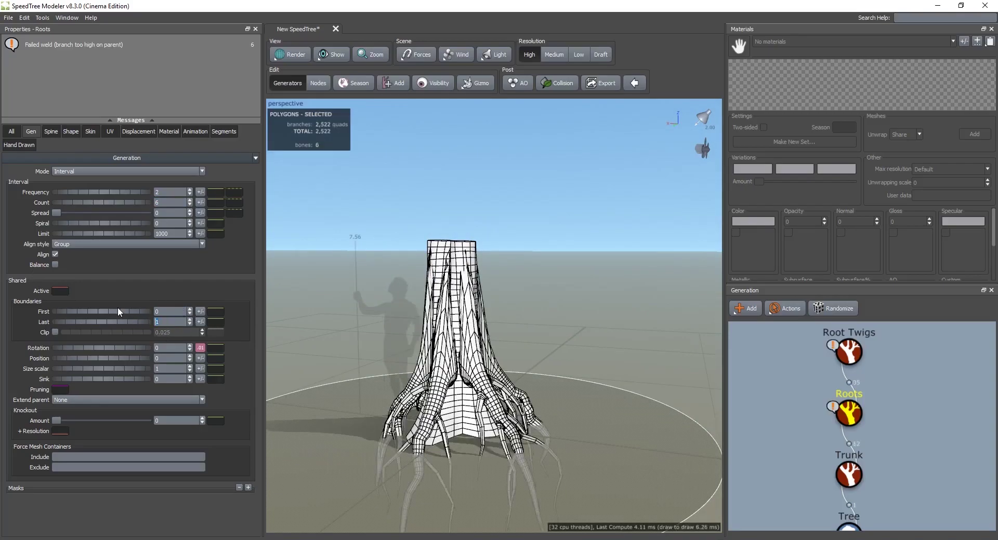
pyautogui.write('1')
pyautogui.press('Return')
pyautogui.moveTo(510, 405); pyautogui.dragTo(539, 405)
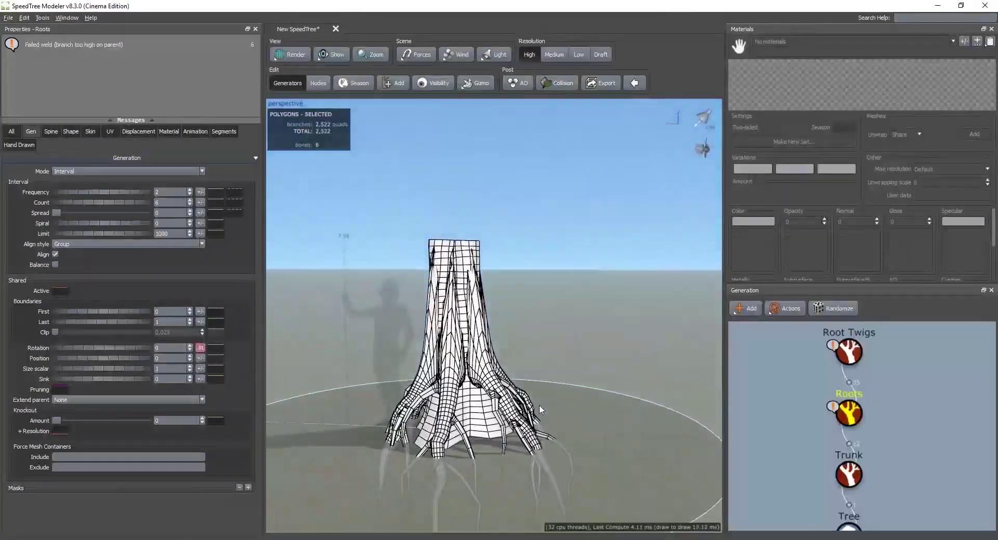
# Set the roots' weld spread to amount 0.29, upper scale 0.68 and lower scale 0.22.
pyautogui.click(90, 132)
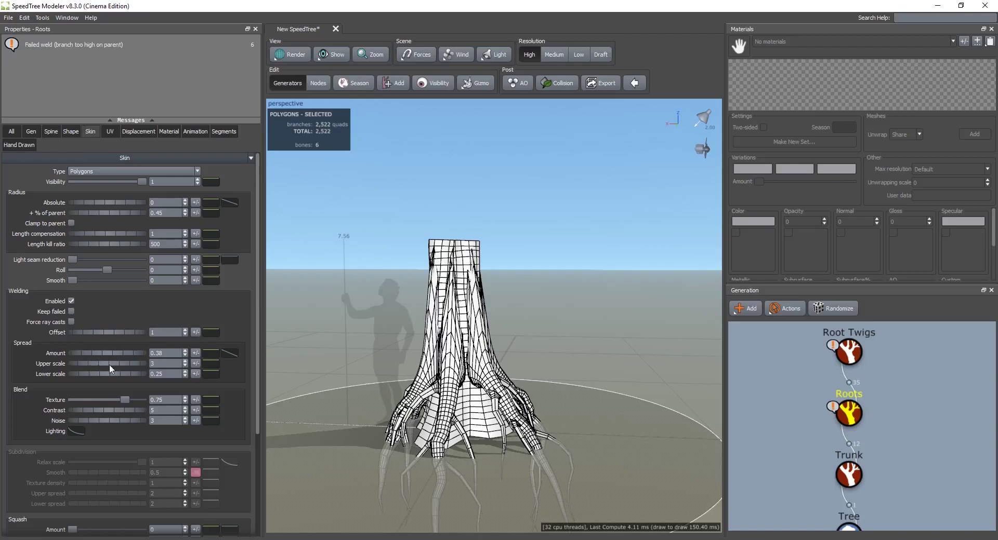
pyautogui.moveTo(121, 361); pyautogui.dragTo(1, 400)
pyautogui.scroll(4, 535, 406)
pyautogui.moveTo(535, 407); pyautogui.dragTo(556, 340, button='middle')
pyautogui.moveTo(108, 375)
pyautogui.mouseDown()
pyautogui.moveTo(98, 373)
pyautogui.moveTo(119, 376)
pyautogui.moveTo(65, 391)
pyautogui.moveTo(94, 363)
pyautogui.mouseUp()
pyautogui.moveTo(341, 326); pyautogui.dragTo(489, 328)
pyautogui.scroll(-3, 449, 353)
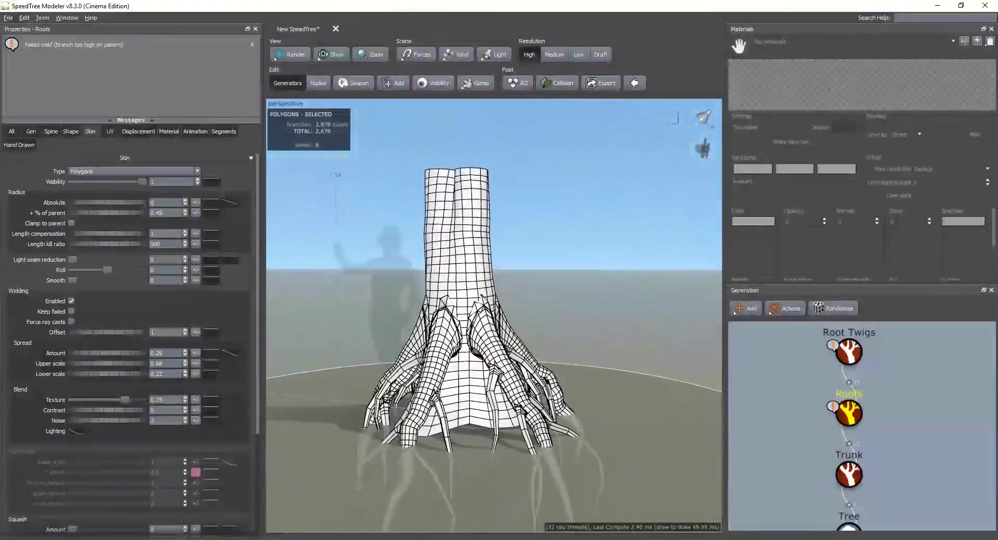
# Lower the roots towards the trunk's base by setting their generation position to -0.91.
pyautogui.click(37, 132)
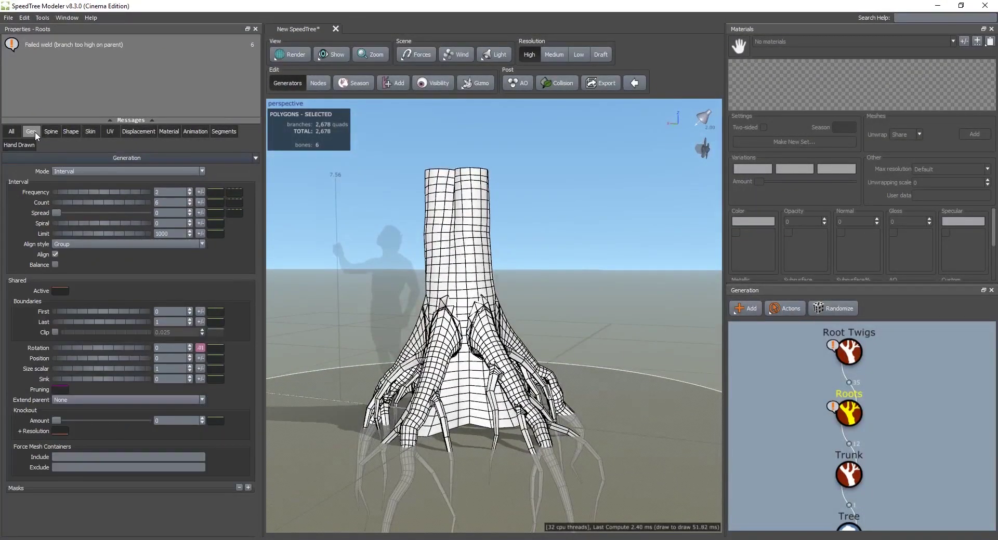
pyautogui.moveTo(488, 290); pyautogui.dragTo(496, 292)
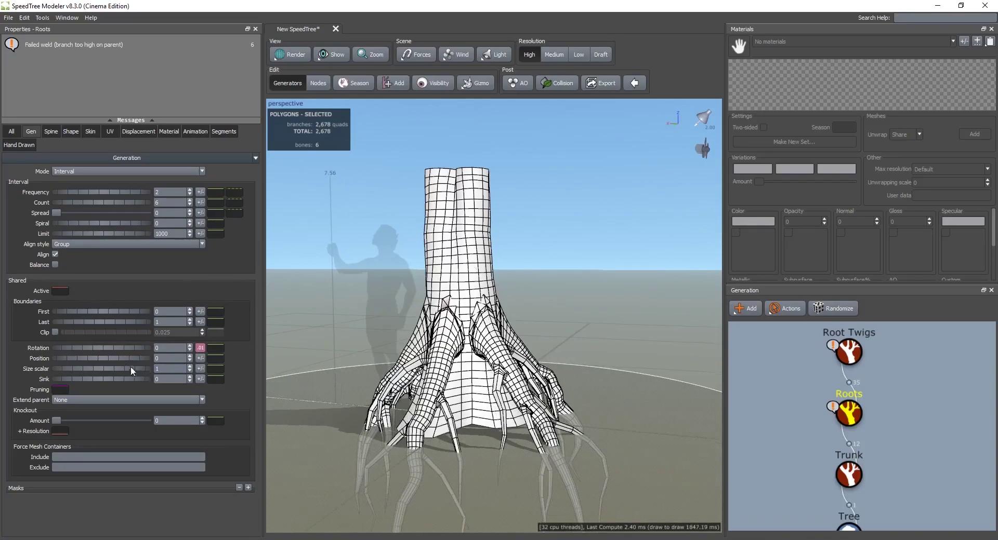
pyautogui.moveTo(94, 358); pyautogui.dragTo(51, 369)
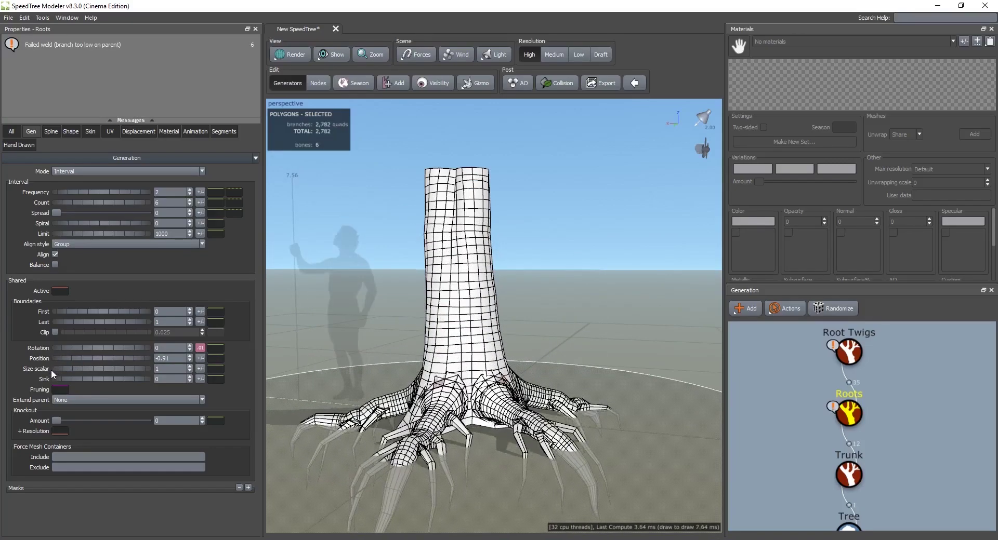
pyautogui.moveTo(364, 260); pyautogui.dragTo(359, 281)
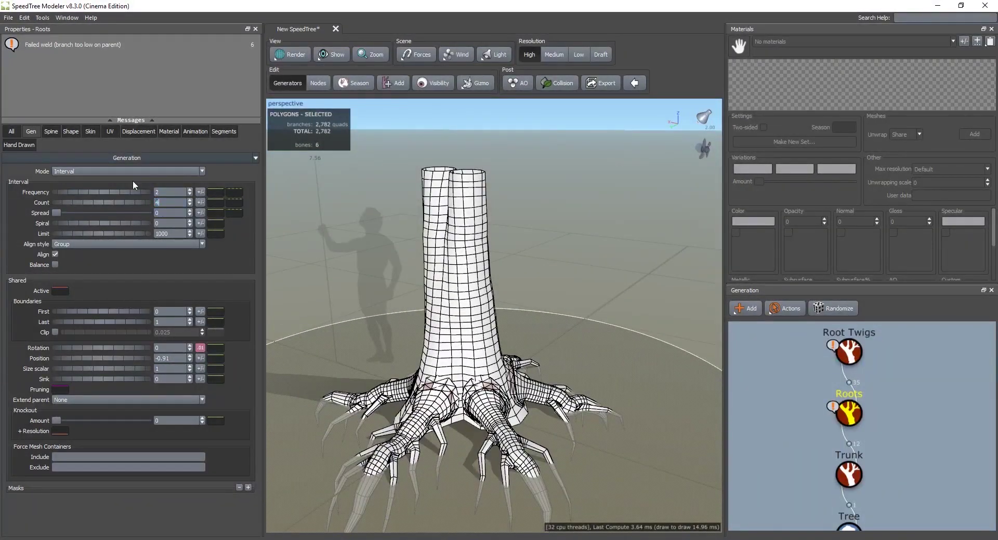
# Reduce the interval count of the Roots generator to 3.
pyautogui.press('Return')
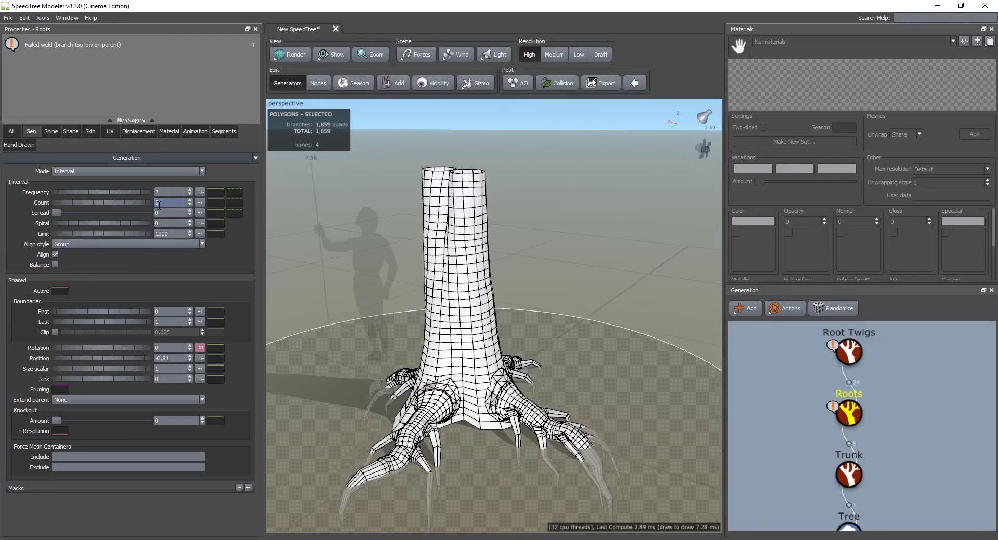
pyautogui.press('Return')
pyautogui.moveTo(424, 314); pyautogui.dragTo(513, 409)
pyautogui.scroll(3, 493, 338)
# Raise the absolute radial segments of the Root Twigs generator to 9.
pyautogui.moveTo(895, 374); pyautogui.dragTo(887, 403)
pyautogui.click(847, 379)
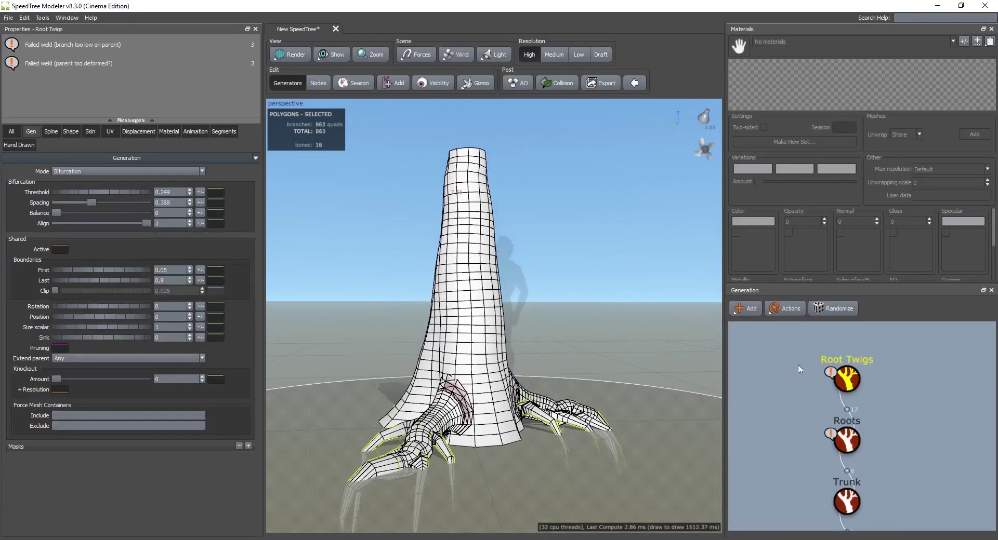
pyautogui.click(222, 133)
pyautogui.moveTo(598, 360); pyautogui.dragTo(531, 403)
pyautogui.scroll(10, 491, 352)
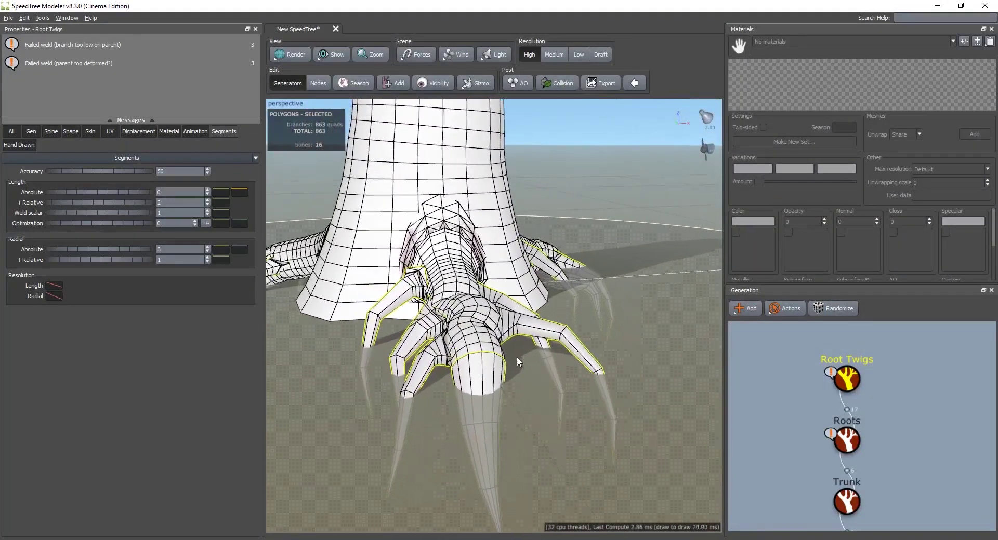
pyautogui.moveTo(517, 358); pyautogui.dragTo(508, 301)
pyautogui.scroll(6, 485, 358)
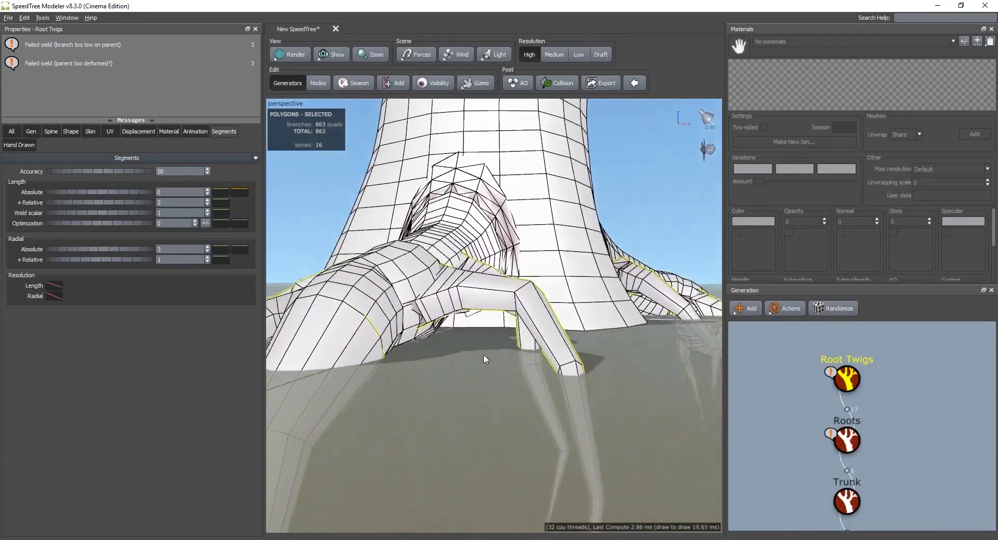
pyautogui.moveTo(483, 354); pyautogui.dragTo(509, 289)
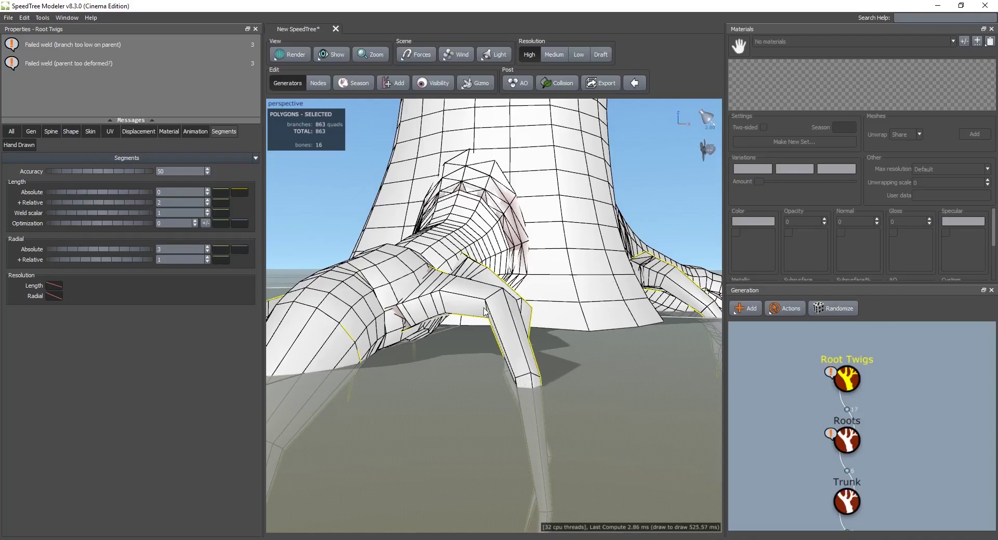
pyautogui.moveTo(598, 523); pyautogui.dragTo(579, 476, button='middle')
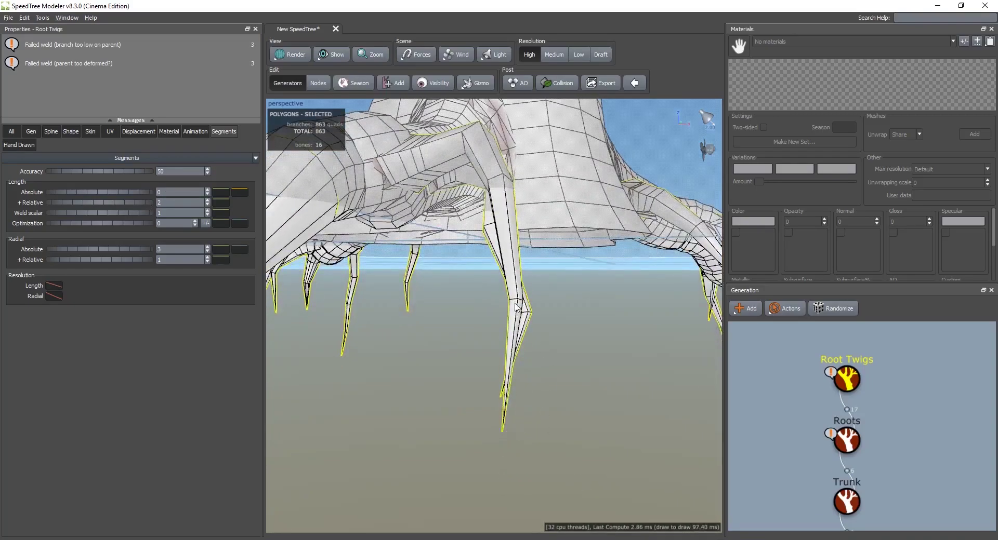
pyautogui.moveTo(582, 324); pyautogui.dragTo(494, 350, button='middle')
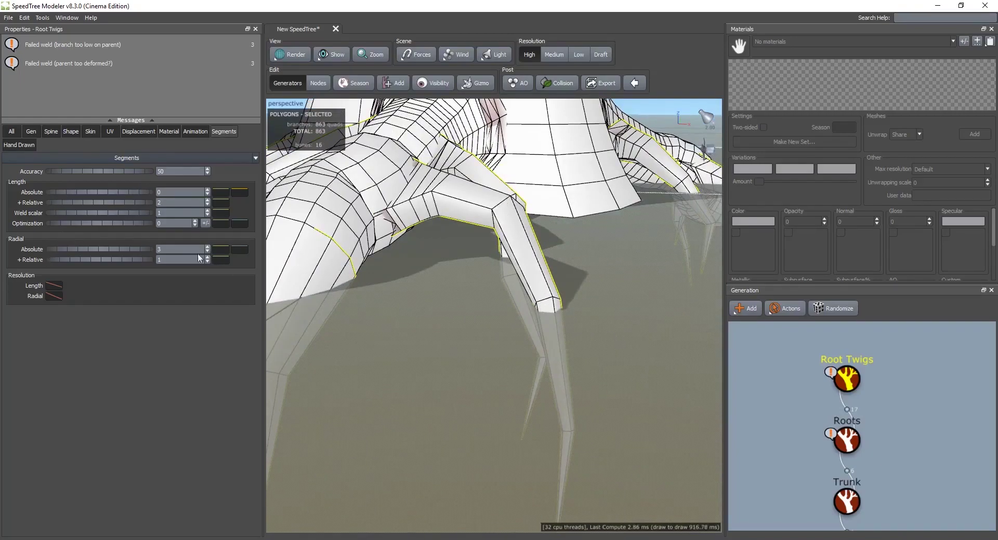
pyautogui.moveTo(76, 250); pyautogui.dragTo(136, 257)
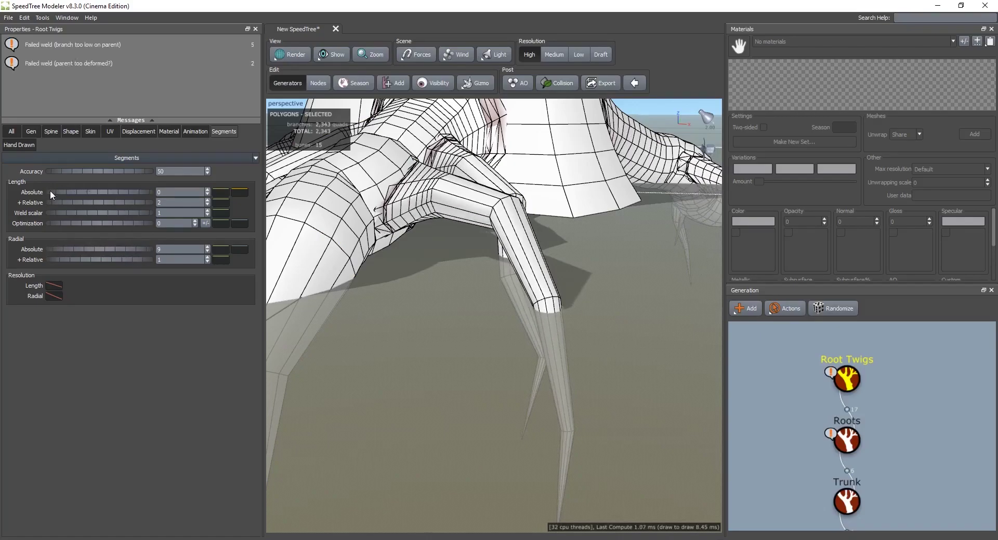
# Increase the absolute length segments of the Root Twigs to give them more subdivisions along their length.
pyautogui.moveTo(64, 191); pyautogui.dragTo(213, 201)
pyautogui.moveTo(476, 275); pyautogui.dragTo(363, 281)
pyautogui.scroll(-5, 469, 275)
pyautogui.moveTo(469, 275); pyautogui.dragTo(572, 234)
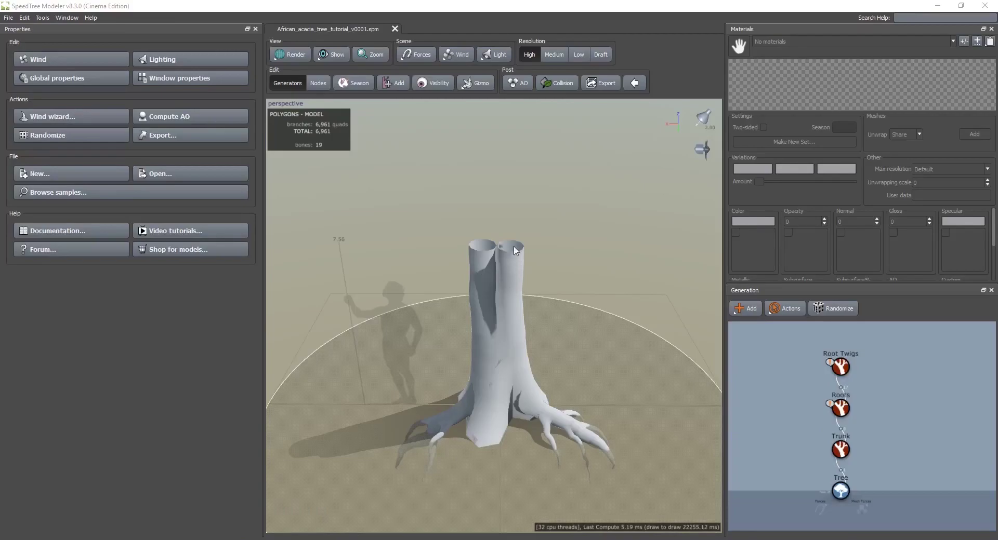
# Add a Big Branches generator to the Trunk.
pyautogui.moveTo(565, 372); pyautogui.dragTo(542, 363)
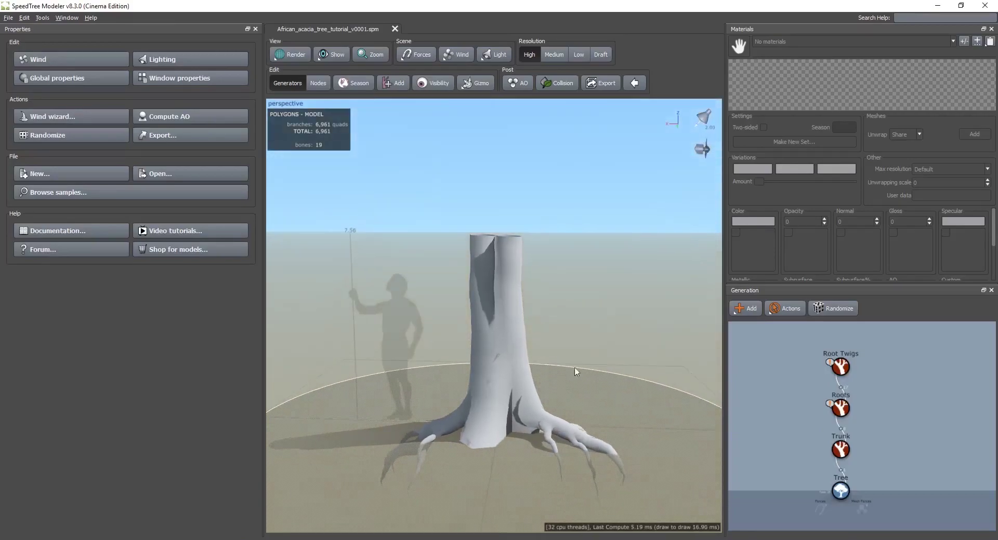
pyautogui.click(818, 445)
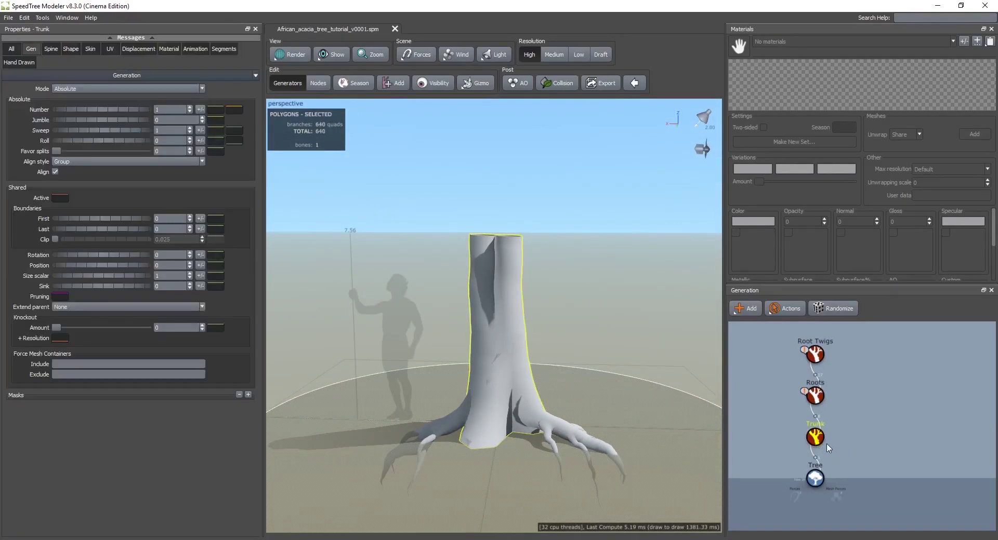
pyautogui.rightClick(815, 441)
pyautogui.moveTo(860, 200)
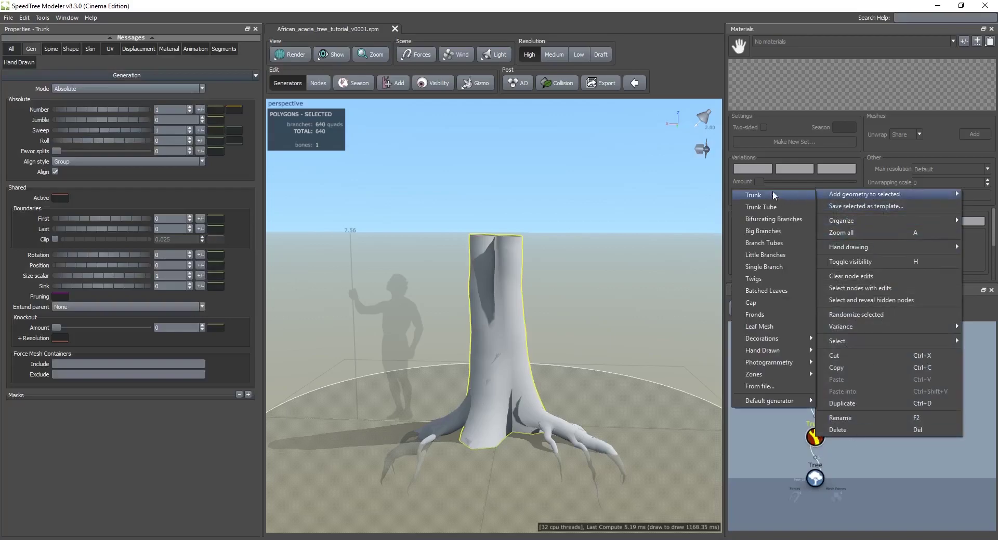
pyautogui.click(763, 231)
pyautogui.moveTo(646, 345)
pyautogui.mouseDown()
pyautogui.moveTo(541, 406)
pyautogui.moveTo(535, 374)
pyautogui.moveTo(547, 358)
pyautogui.moveTo(565, 423)
pyautogui.mouseUp()
# Display the wireframe over the tree model to show how the new branches meet the trunk.
pyautogui.press('w')
pyautogui.press('w')
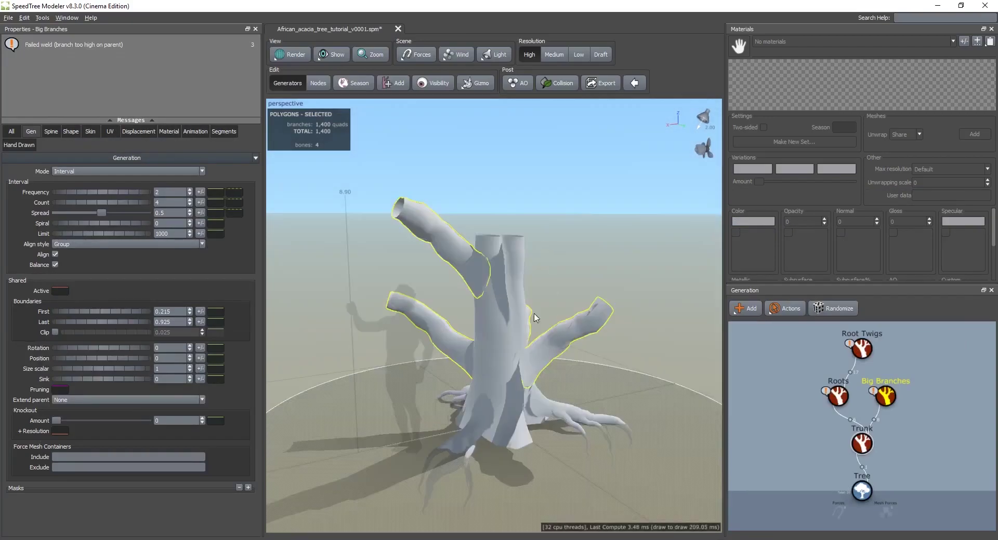
pyautogui.moveTo(486, 290); pyautogui.dragTo(524, 363)
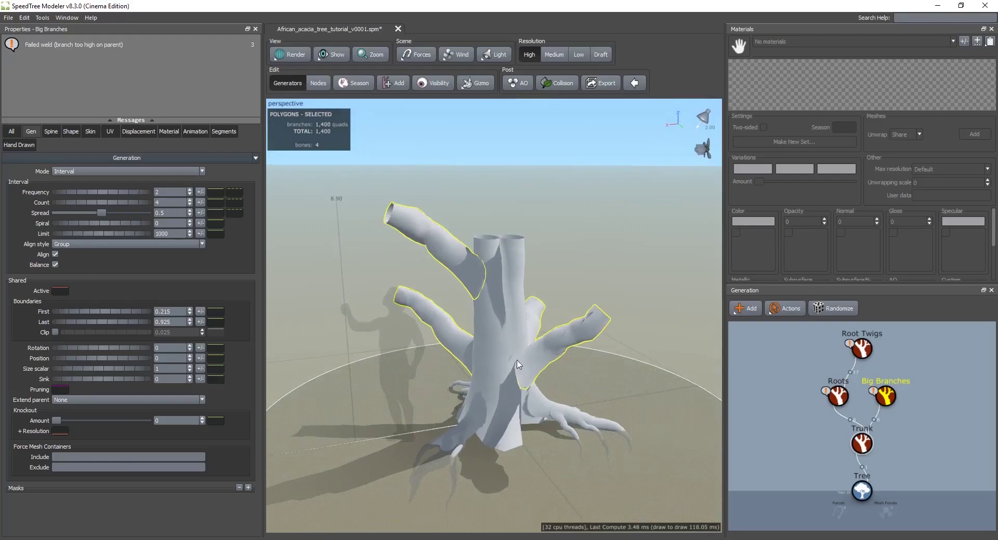
pyautogui.press('w')
pyautogui.moveTo(516, 364)
pyautogui.mouseDown()
pyautogui.moveTo(541, 416)
pyautogui.moveTo(539, 345)
pyautogui.mouseUp()
pyautogui.moveTo(447, 291); pyautogui.dragTo(445, 292)
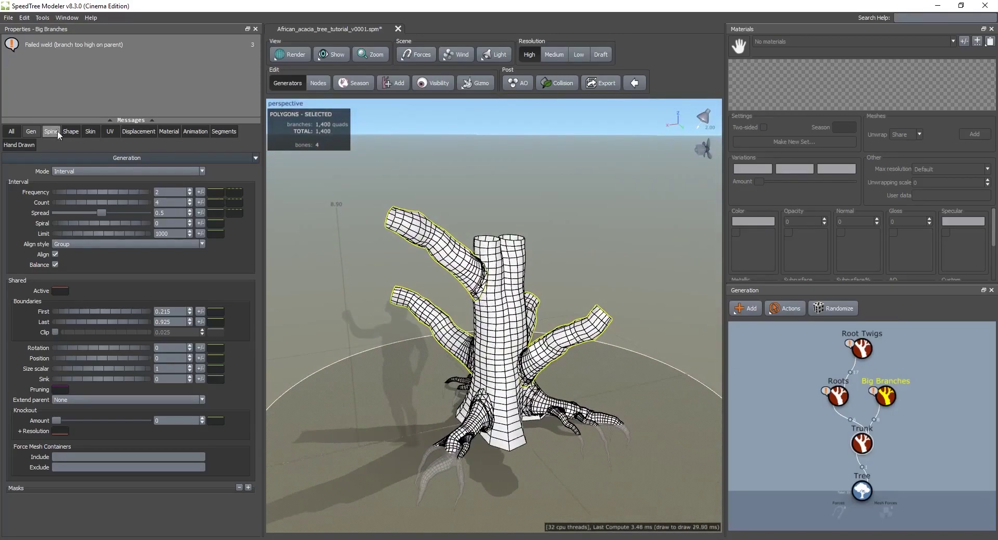
# Change the generation mode of the Big Branches to Absolute.
pyautogui.click(105, 172)
pyautogui.click(75, 198)
pyautogui.moveTo(605, 339); pyautogui.dragTo(597, 325)
pyautogui.moveTo(925, 413); pyautogui.dragTo(919, 440, button='middle')
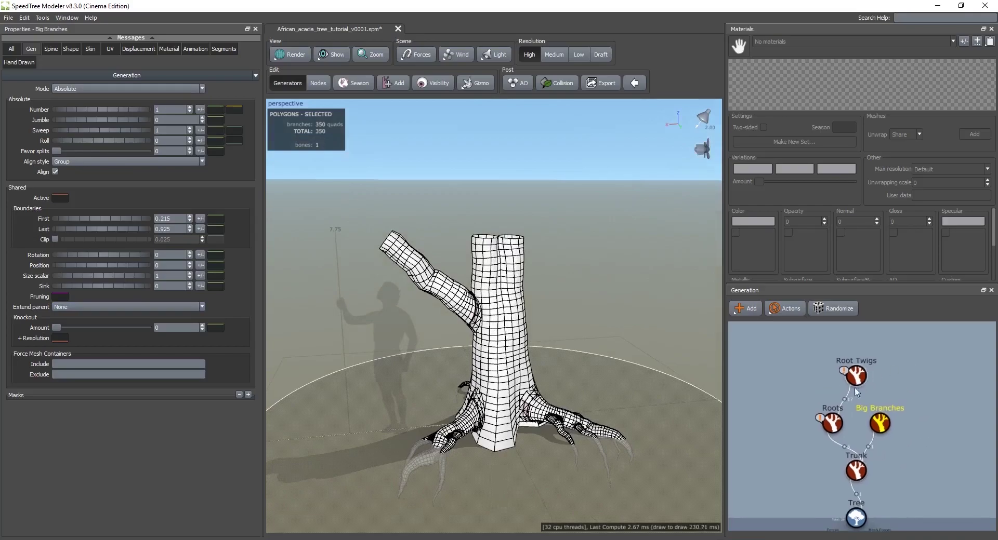
pyautogui.click(74, 90)
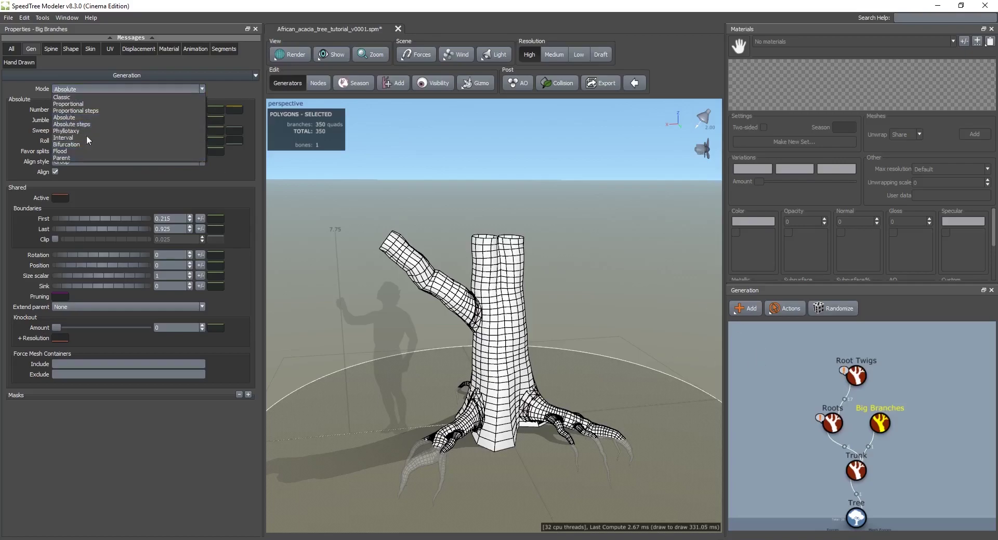
pyautogui.click(798, 370)
pyautogui.moveTo(507, 370); pyautogui.dragTo(976, 390)
pyautogui.moveTo(547, 396); pyautogui.dragTo(564, 364)
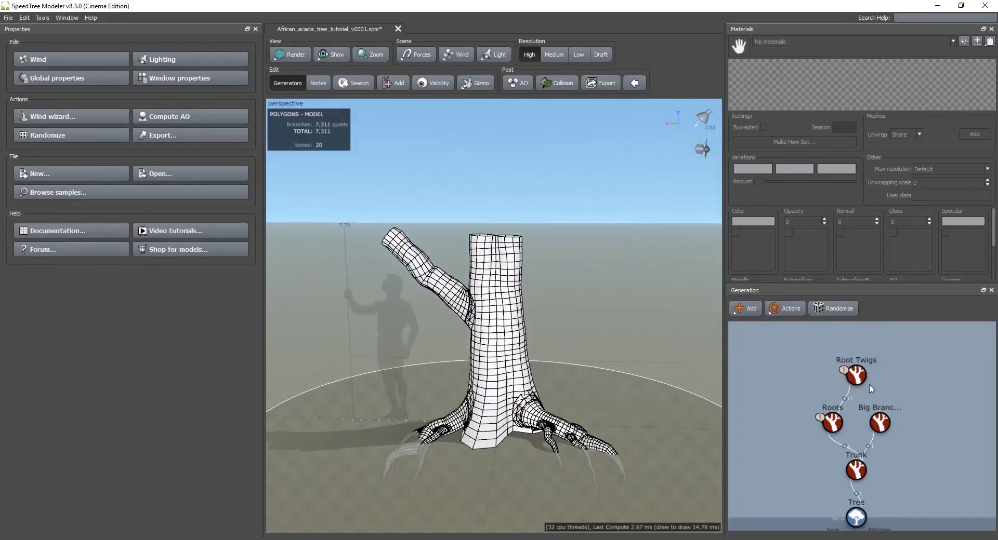
# Hide the Roots and Root Twigs generators so only the trunk and big branches are shown.
pyautogui.click(885, 424)
pyautogui.moveTo(768, 341); pyautogui.dragTo(857, 425)
pyautogui.moveTo(534, 364)
pyautogui.mouseDown()
pyautogui.moveTo(568, 374)
pyautogui.moveTo(474, 385)
pyautogui.moveTo(544, 366)
pyautogui.mouseUp()
# Set the number of Big Branches to 2.
pyautogui.click(869, 417)
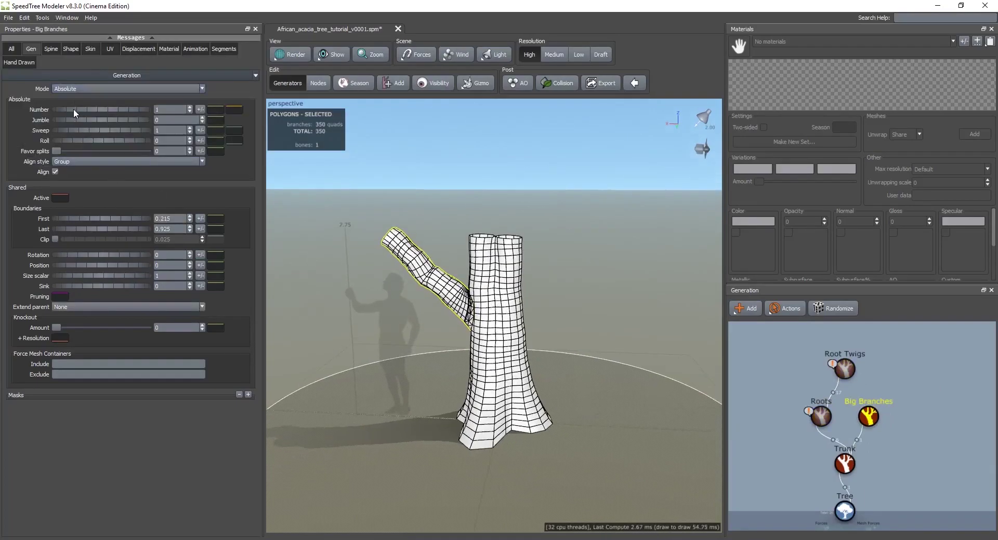
pyautogui.moveTo(74, 109); pyautogui.dragTo(79, 110)
pyautogui.moveTo(648, 210); pyautogui.dragTo(506, 227)
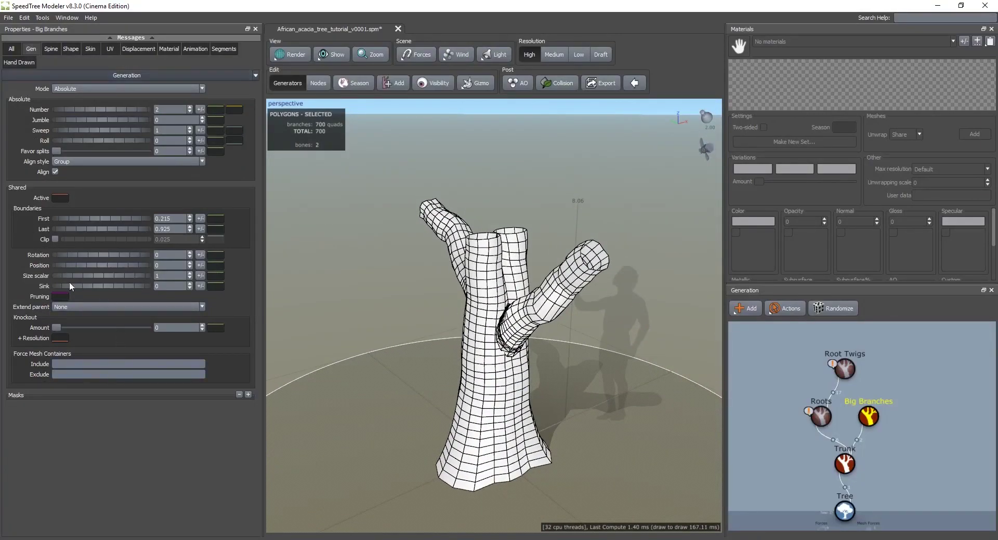
# Make the Big Branches continue the split trunk ends by setting their Extend parent option to Any.
pyautogui.click(104, 307)
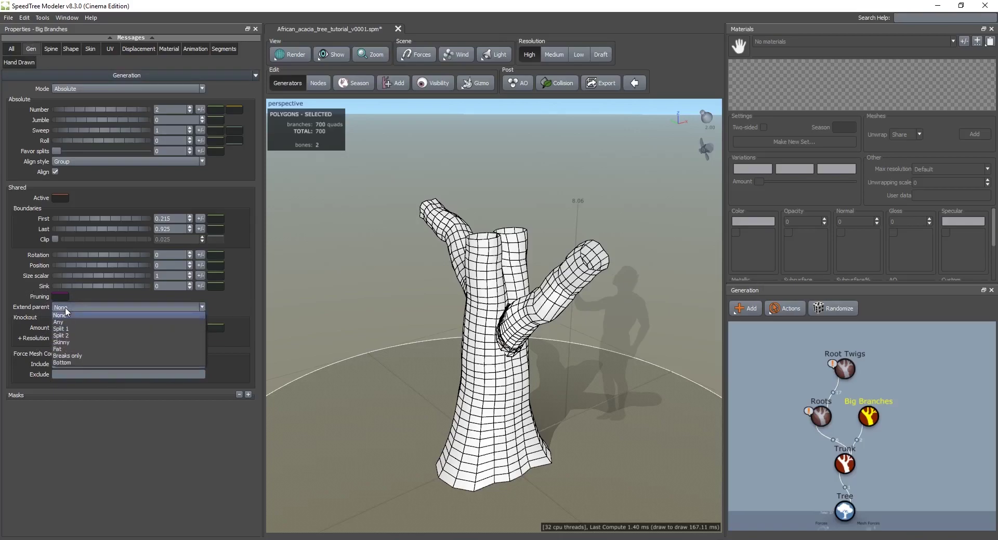
pyautogui.click(67, 322)
pyautogui.moveTo(422, 299); pyautogui.dragTo(544, 281)
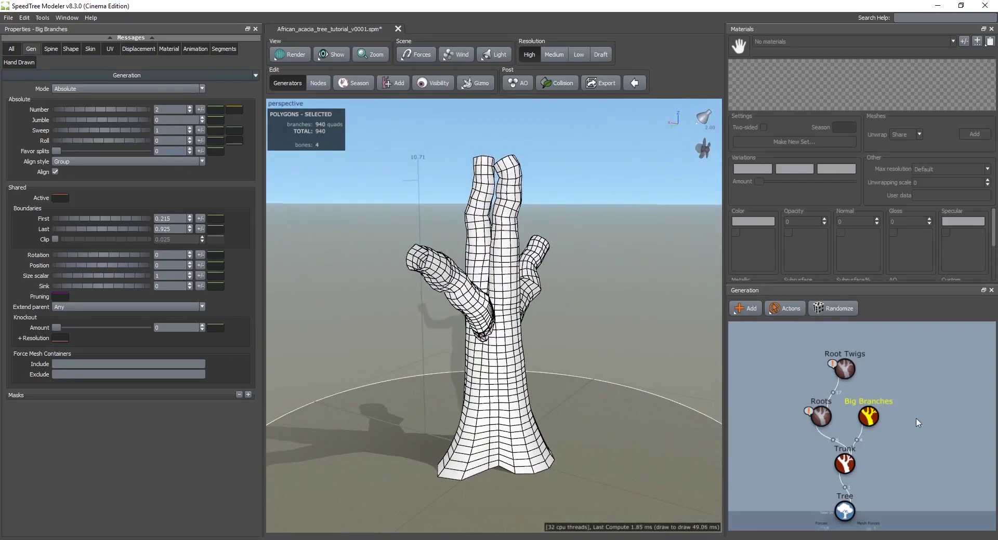
pyautogui.moveTo(538, 341); pyautogui.dragTo(507, 338)
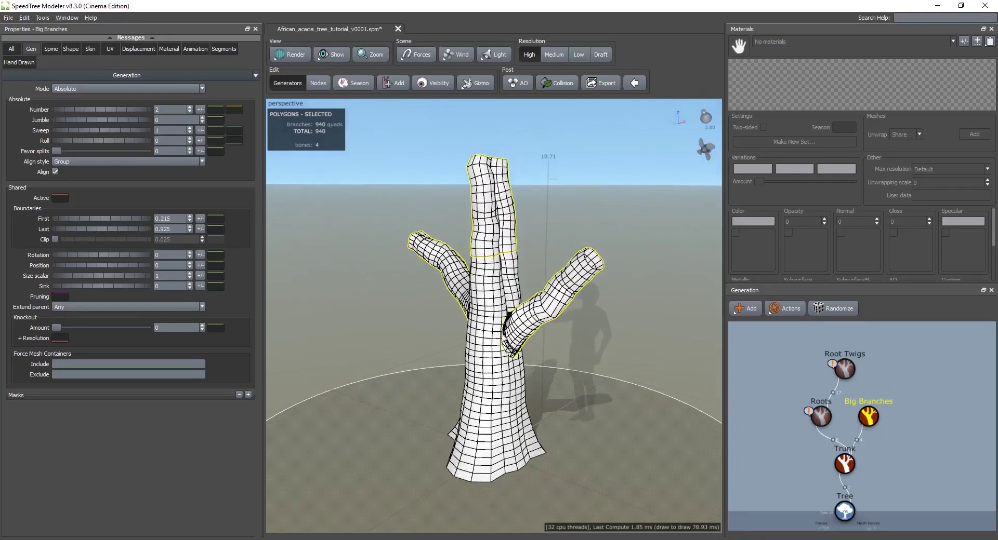
pyautogui.moveTo(516, 286); pyautogui.dragTo(608, 284)
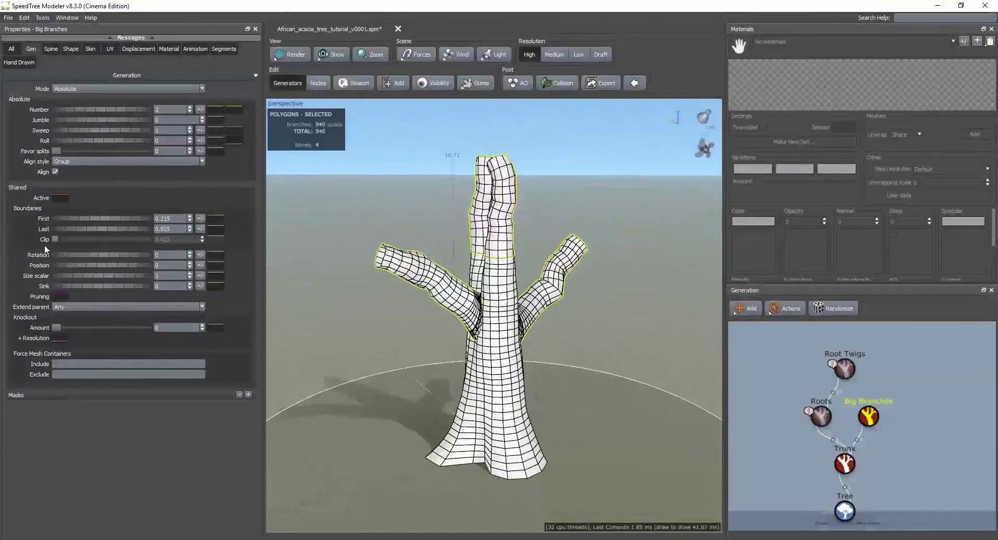
# Review the Extend parent options and examine how the Big Branches continue and weld to the split trunk.
pyautogui.click(66, 306)
pyautogui.click(77, 306)
pyautogui.click(66, 305)
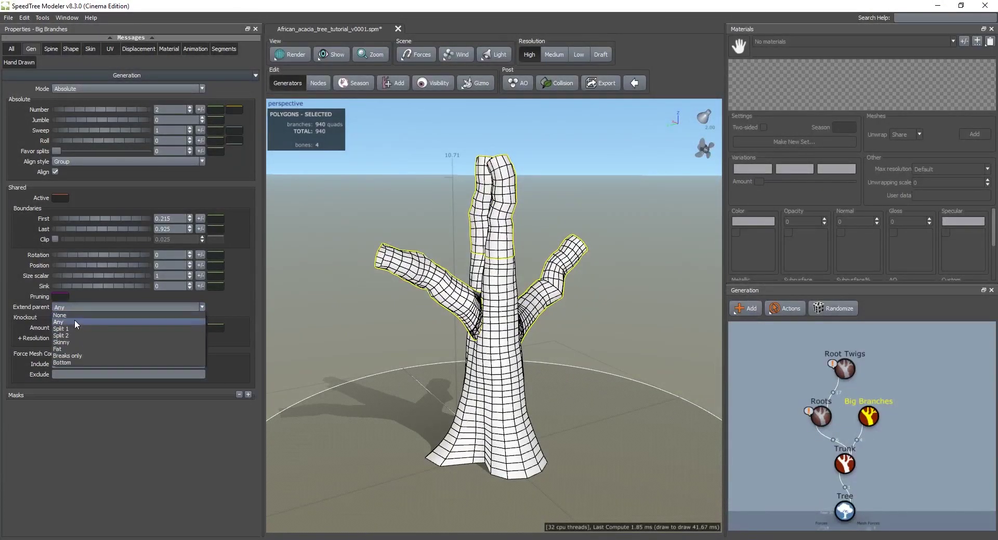
pyautogui.click(74, 323)
pyautogui.moveTo(873, 372); pyautogui.dragTo(861, 404, button='middle')
pyautogui.moveTo(884, 454); pyautogui.dragTo(886, 444, button='middle')
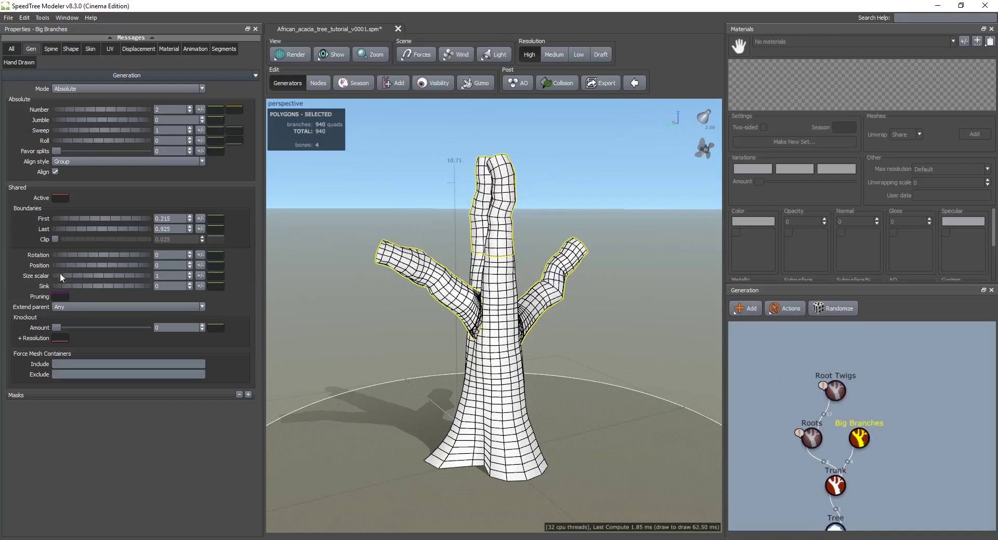
pyautogui.moveTo(643, 319); pyautogui.dragTo(613, 326)
pyautogui.moveTo(609, 299); pyautogui.dragTo(599, 311, button='middle')
pyautogui.moveTo(602, 313); pyautogui.dragTo(561, 292)
pyautogui.scroll(3, 540, 306)
pyautogui.moveTo(561, 293); pyautogui.dragTo(549, 291, button='middle')
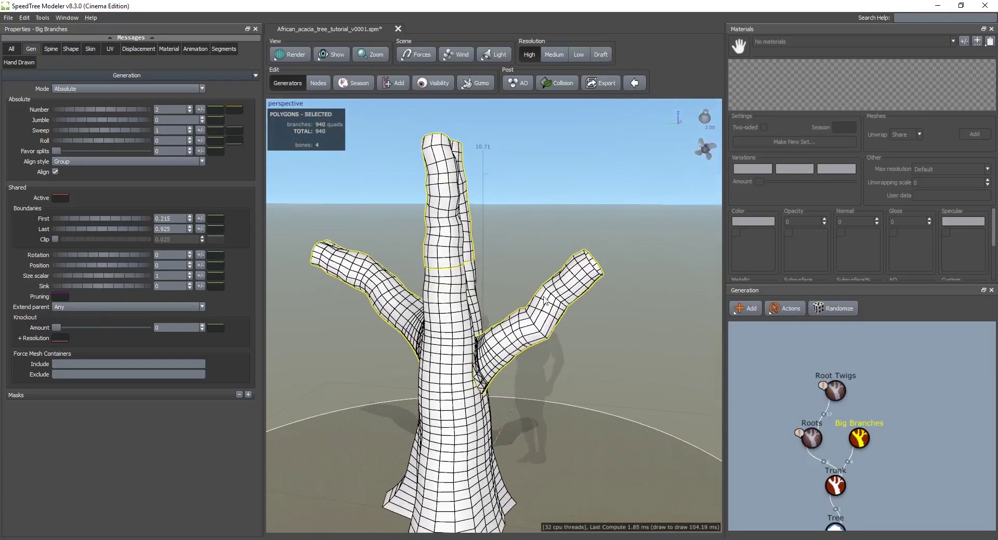
# Try adding a second-level Big Branches generator on top of the existing Big Branches.
pyautogui.rightClick(852, 425)
pyautogui.click(849, 441)
pyautogui.click(855, 443)
pyautogui.rightClick(856, 447)
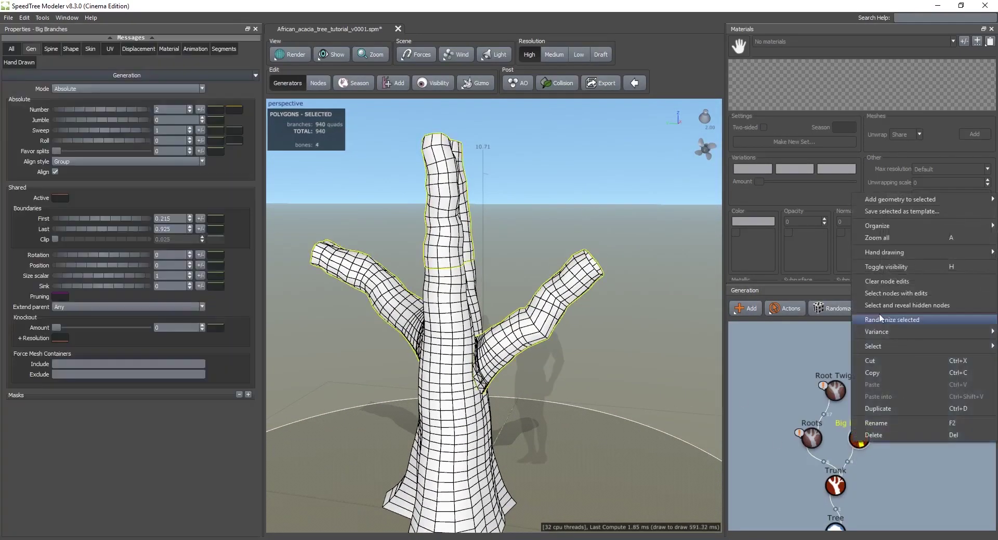
pyautogui.moveTo(886, 199)
pyautogui.click(809, 212)
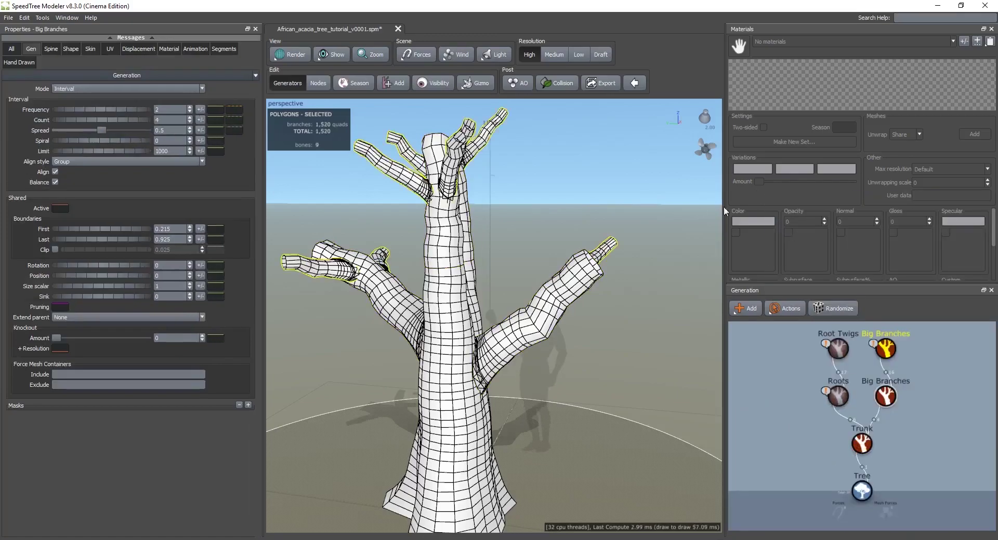
pyautogui.moveTo(554, 323); pyautogui.dragTo(593, 296)
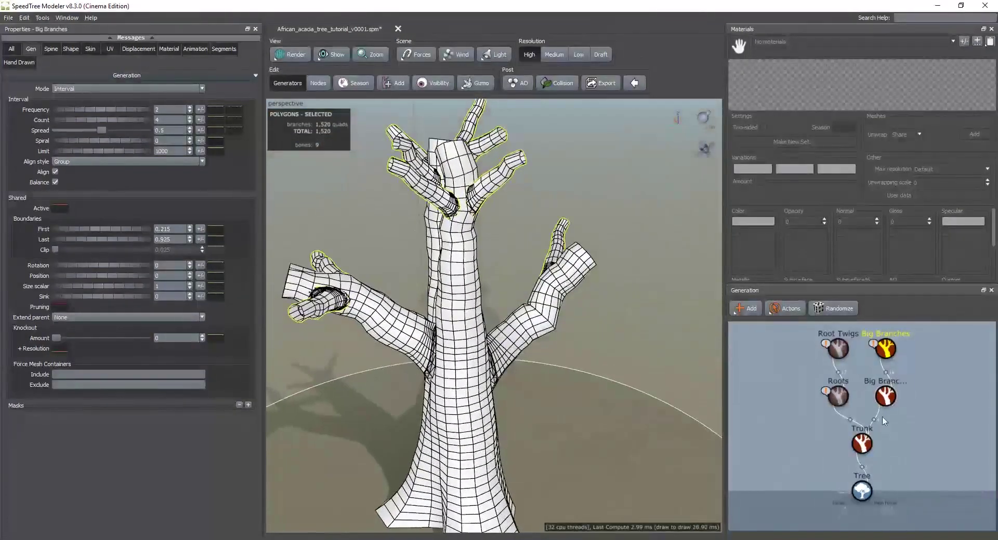
# Try Extend parent set to Any on the second-level Big Branches and delete that generator.
pyautogui.click(69, 318)
pyautogui.click(63, 331)
pyautogui.moveTo(522, 343); pyautogui.dragTo(679, 401)
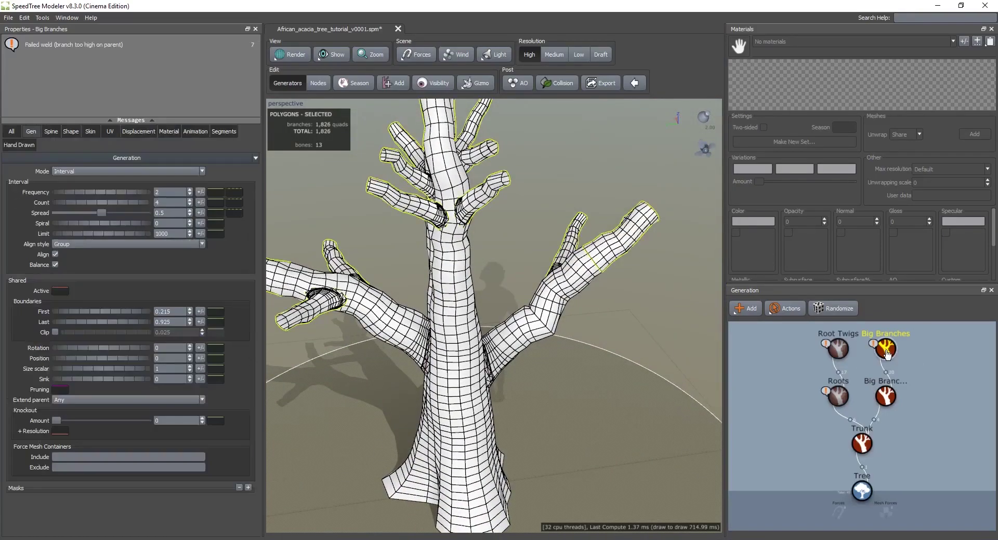
pyautogui.press('Delete')
# Lengthen the remaining Big Branches by setting their absolute spine length to 7.34.
pyautogui.click(885, 398)
pyautogui.moveTo(401, 354); pyautogui.dragTo(572, 377)
pyautogui.scroll(-3, 533, 378)
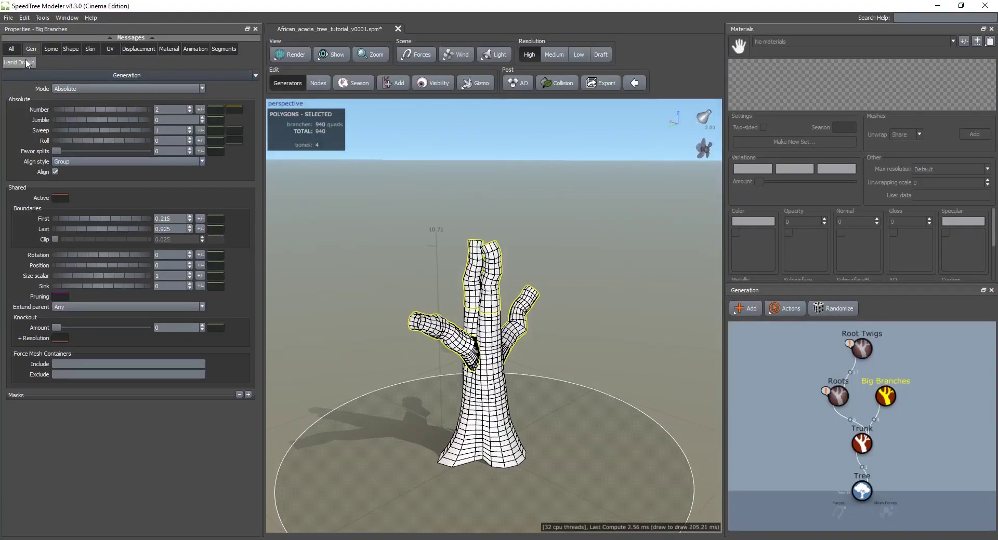
pyautogui.click(52, 49)
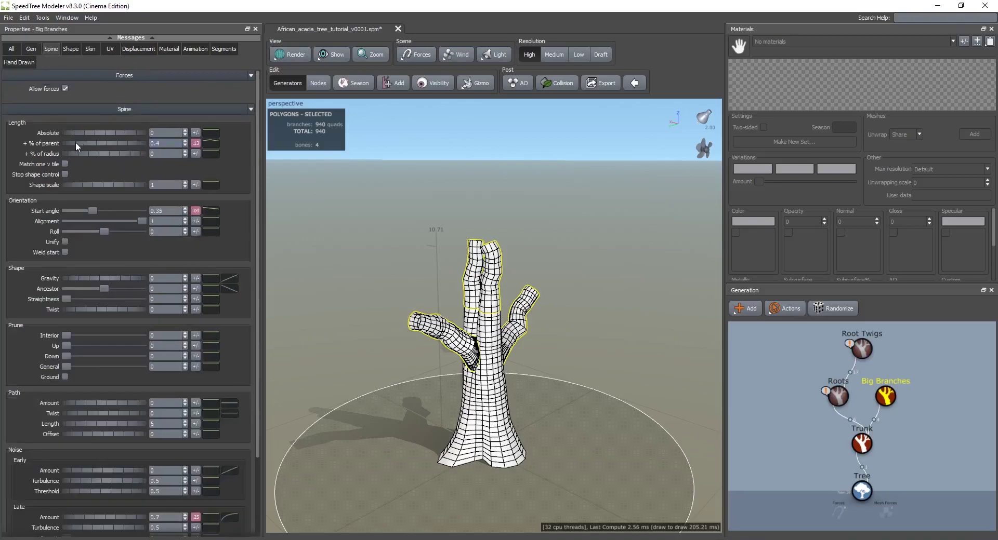
pyautogui.moveTo(65, 133); pyautogui.dragTo(149, 138)
pyautogui.moveTo(527, 234); pyautogui.dragTo(473, 238)
pyautogui.scroll(-2, 473, 286)
pyautogui.moveTo(474, 287); pyautogui.dragTo(520, 303)
pyautogui.hotkey('alt', 'Tab')
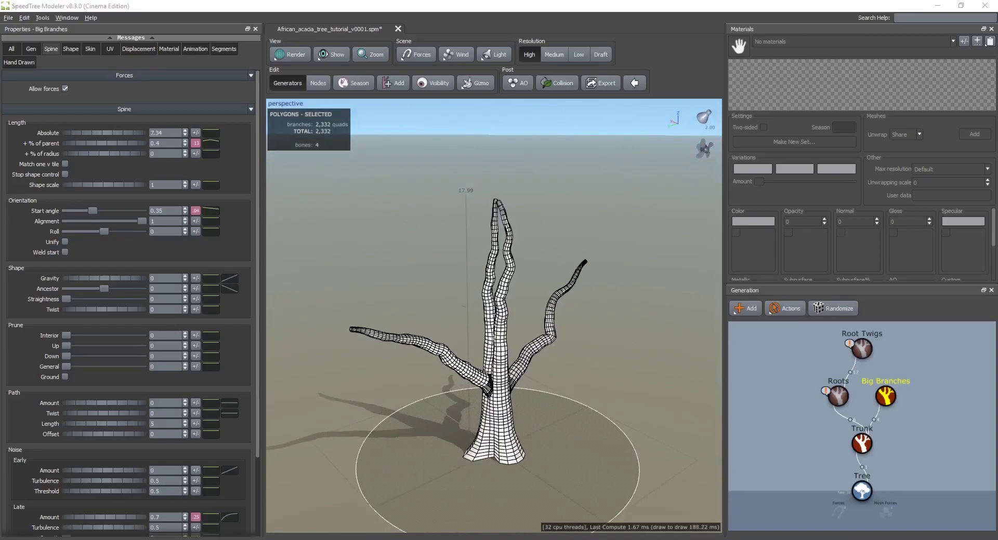
pyautogui.moveTo(582, 355); pyautogui.dragTo(467, 357)
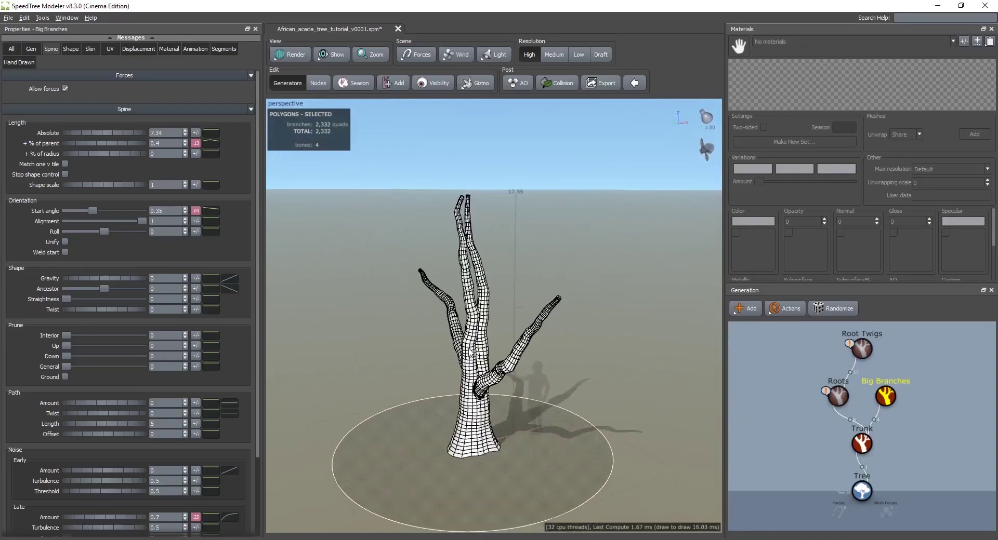
pyautogui.scroll(4, 466, 356)
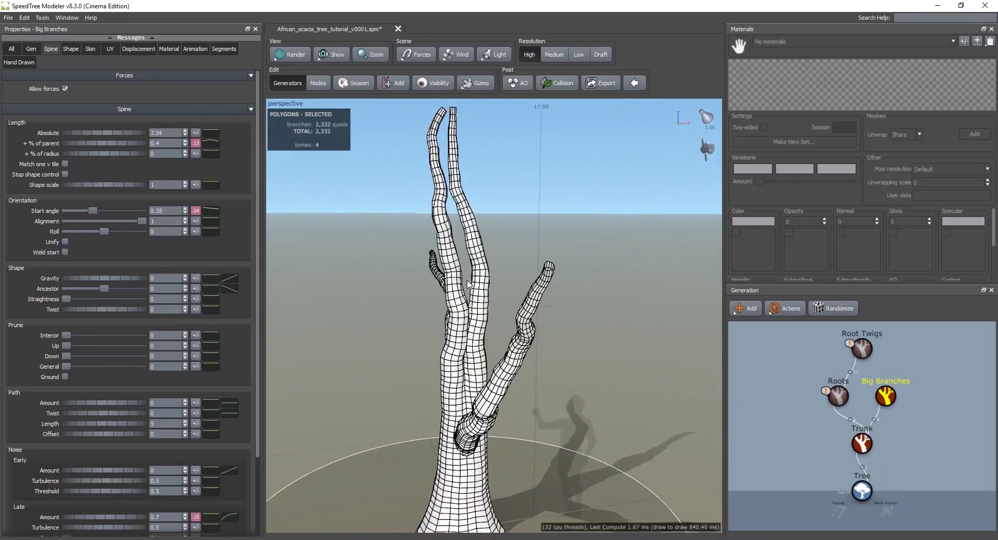
# Set the Big Branches' spine start angle to 0.192 so they rise more steeply from the trunk.
pyautogui.moveTo(467, 283); pyautogui.dragTo(467, 270)
pyautogui.moveTo(460, 304); pyautogui.dragTo(508, 365)
pyautogui.moveTo(535, 444); pyautogui.dragTo(535, 394, button='middle')
pyautogui.moveTo(503, 379); pyautogui.dragTo(492, 349)
pyautogui.click(882, 402)
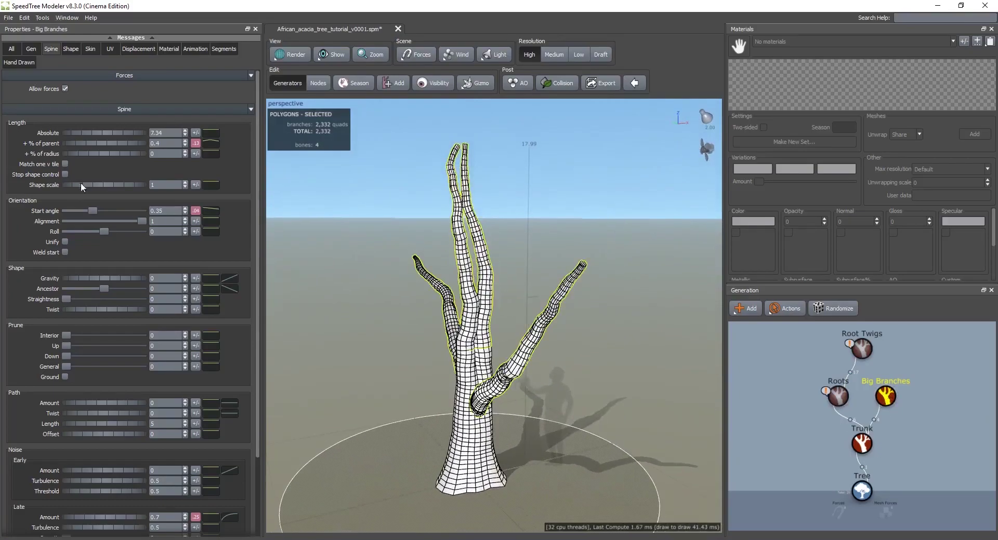
pyautogui.moveTo(93, 211); pyautogui.dragTo(79, 211)
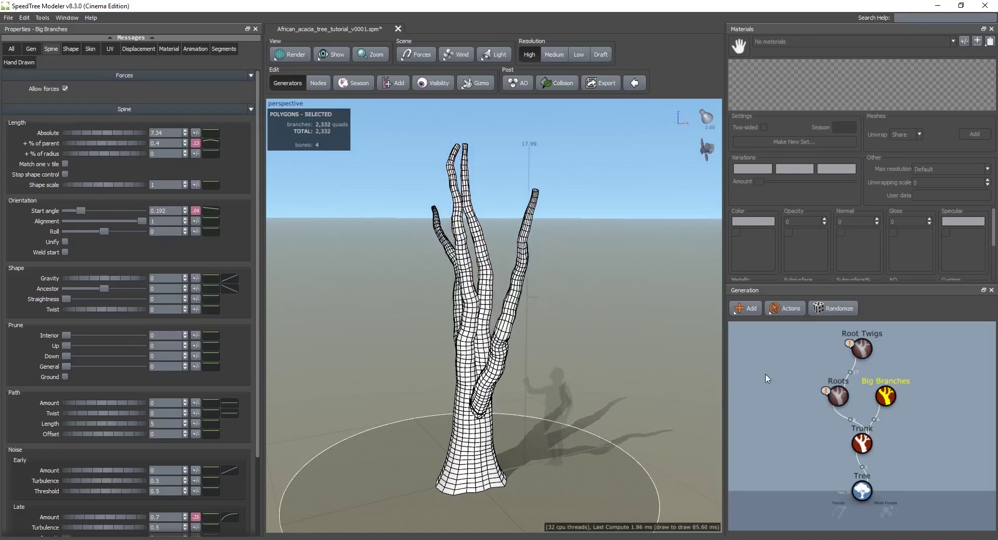
# Adjust the trunk's skin splits, setting Spread 1 to 0.269 and Spread 2 to 0.47.
pyautogui.click(860, 442)
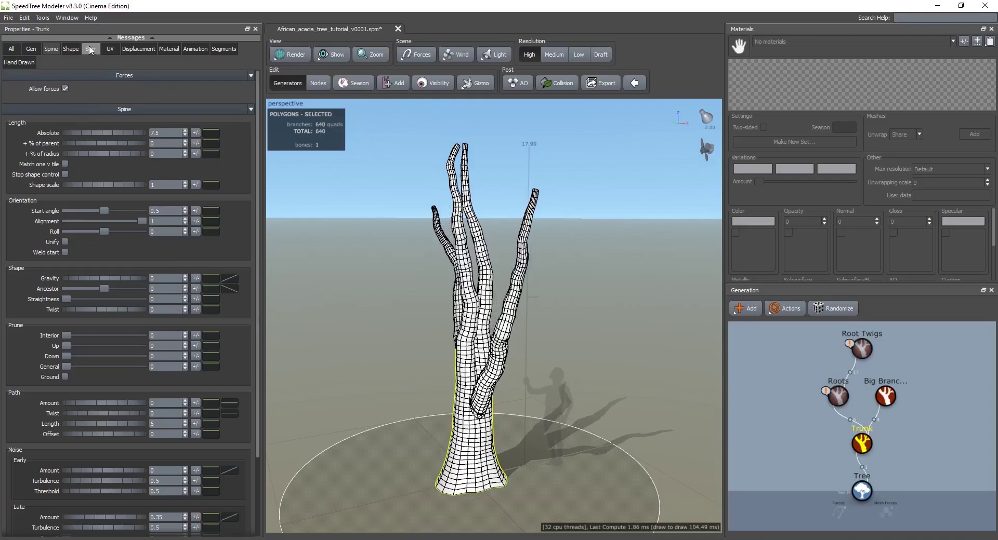
pyautogui.click(90, 50)
pyautogui.scroll(-3, 119, 370)
pyautogui.moveTo(284, 413); pyautogui.dragTo(446, 333)
pyautogui.moveTo(73, 438); pyautogui.dragTo(89, 447)
pyautogui.moveTo(421, 425); pyautogui.dragTo(394, 436)
pyautogui.moveTo(84, 435); pyautogui.dragTo(107, 450)
pyautogui.moveTo(416, 322); pyautogui.dragTo(525, 278)
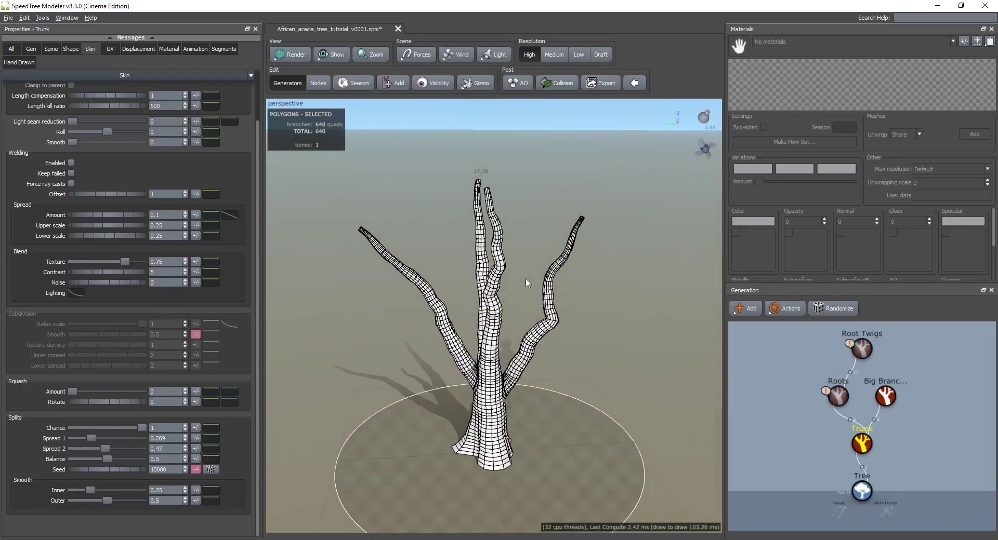
# Reduce the Big Branches' spine start angle to 0.158.
pyautogui.click(886, 397)
pyautogui.moveTo(368, 316); pyautogui.dragTo(447, 197)
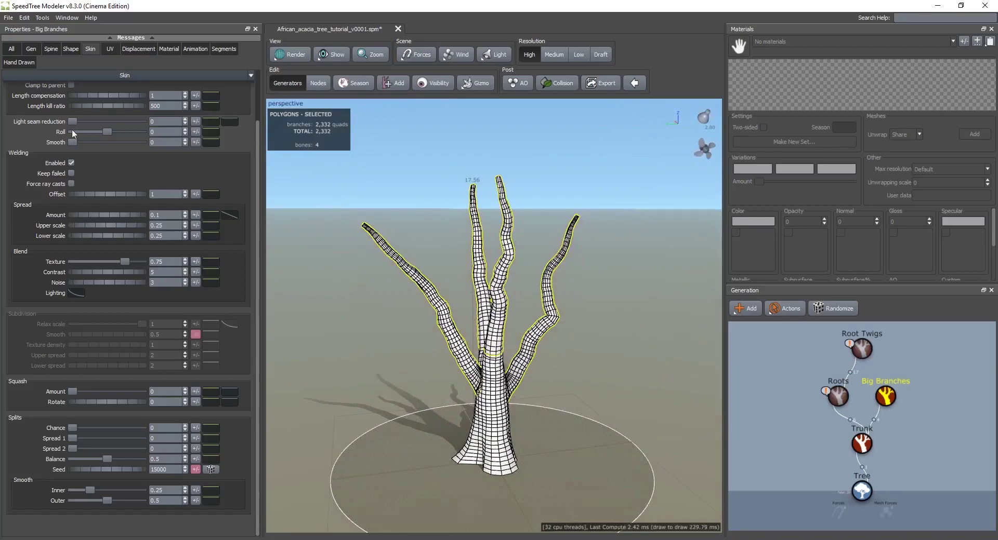
pyautogui.scroll(3, 70, 126)
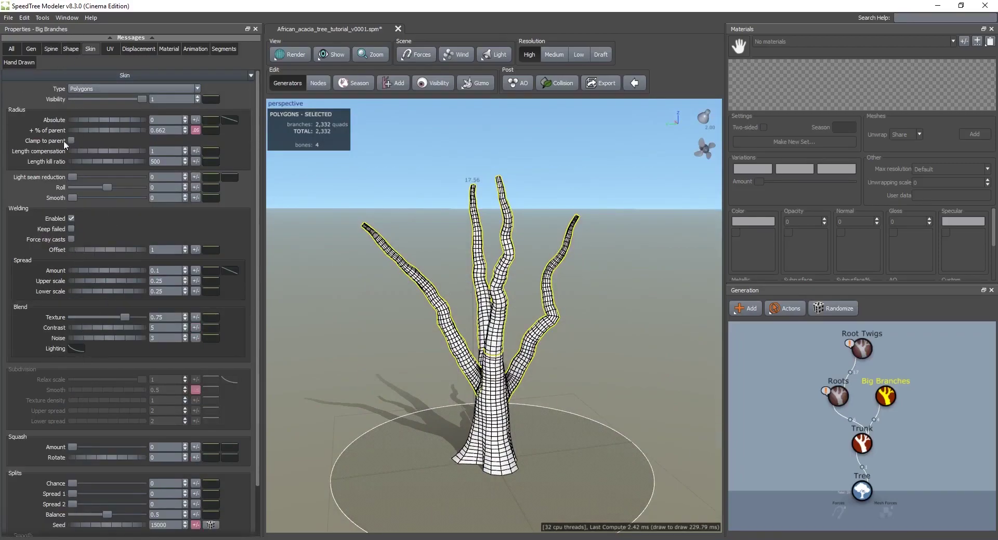
pyautogui.click(50, 48)
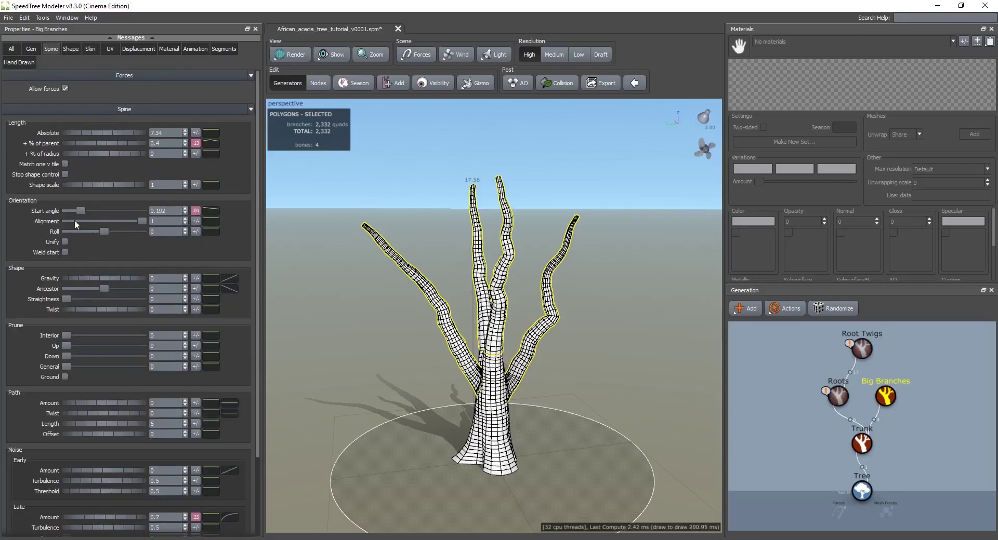
pyautogui.moveTo(82, 212); pyautogui.dragTo(79, 212)
pyautogui.moveTo(461, 256); pyautogui.dragTo(542, 251)
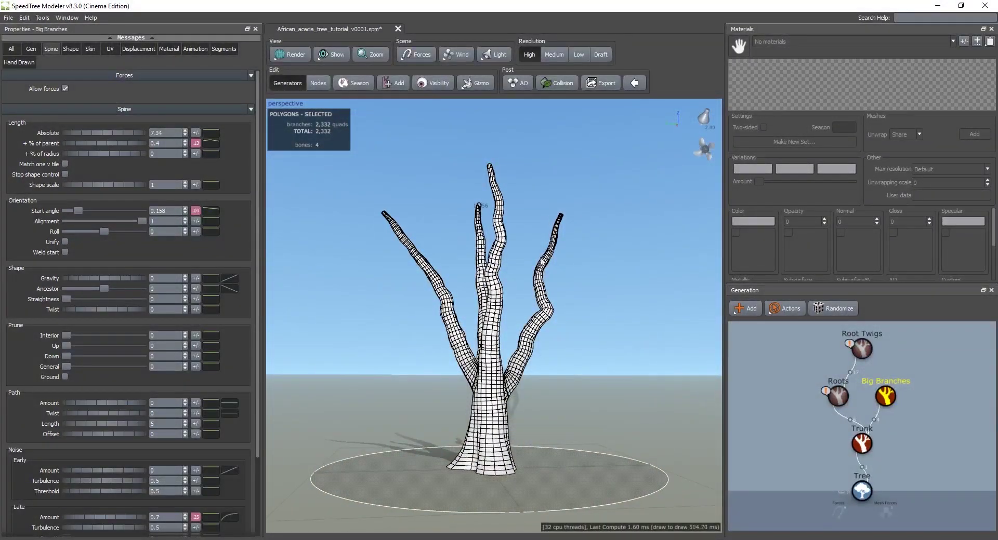
pyautogui.moveTo(541, 337); pyautogui.dragTo(518, 367)
pyautogui.moveTo(495, 218); pyautogui.dragTo(468, 239)
# Increase the late noise amount of the Big Branches' spine to 1.
pyautogui.scroll(-3, 78, 338)
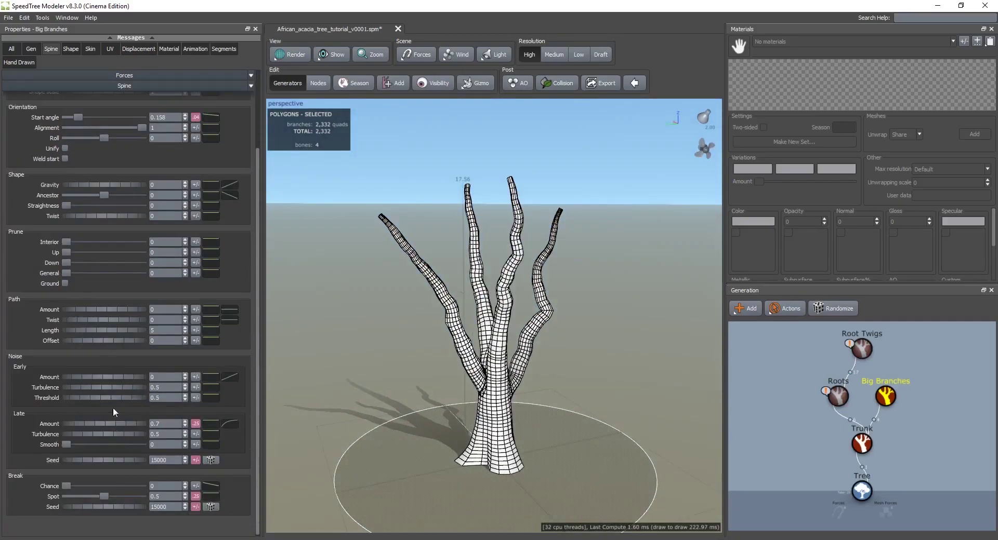
pyautogui.scroll(-1, 66, 402)
pyautogui.moveTo(75, 427); pyautogui.dragTo(89, 431)
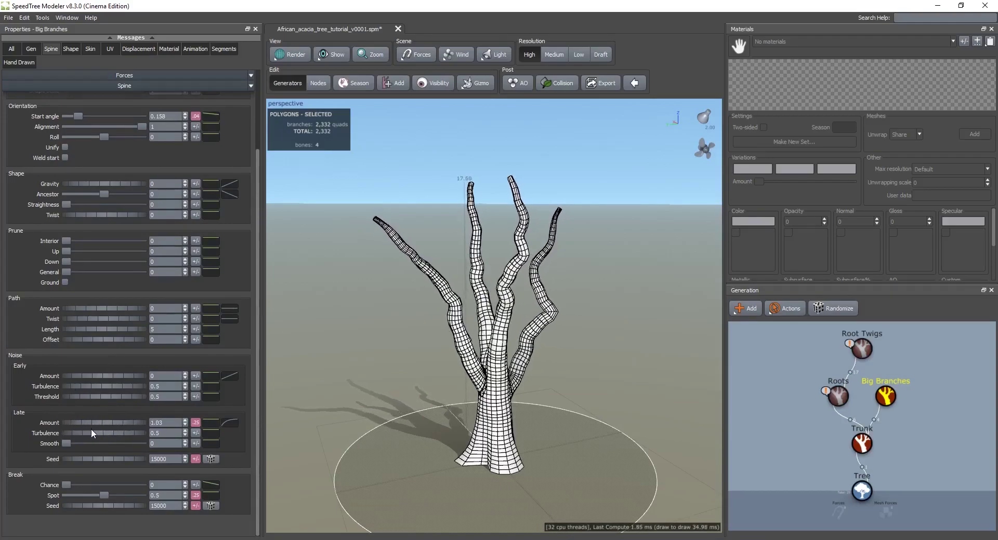
pyautogui.scroll(3, 570, 333)
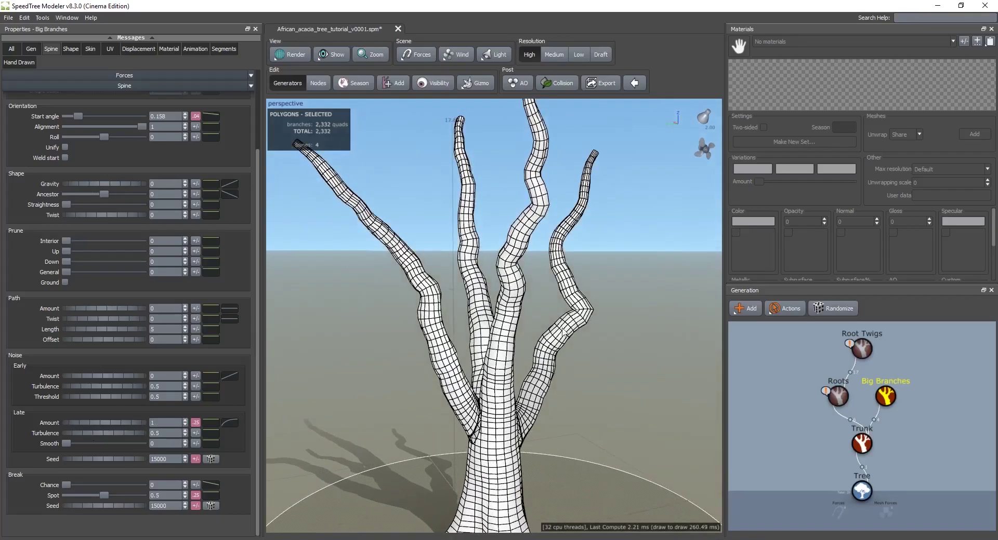
pyautogui.moveTo(562, 338); pyautogui.dragTo(550, 394)
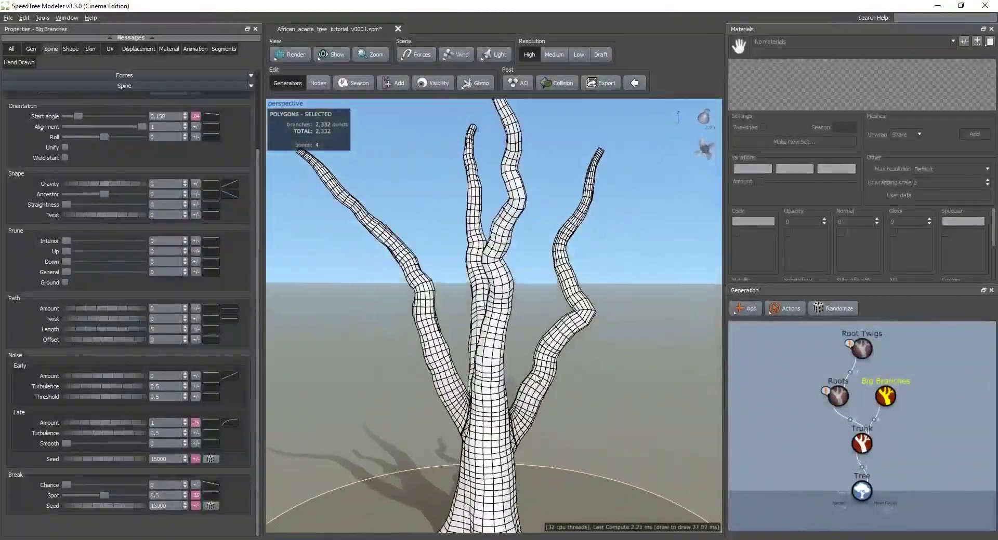
pyautogui.moveTo(551, 387); pyautogui.dragTo(564, 441)
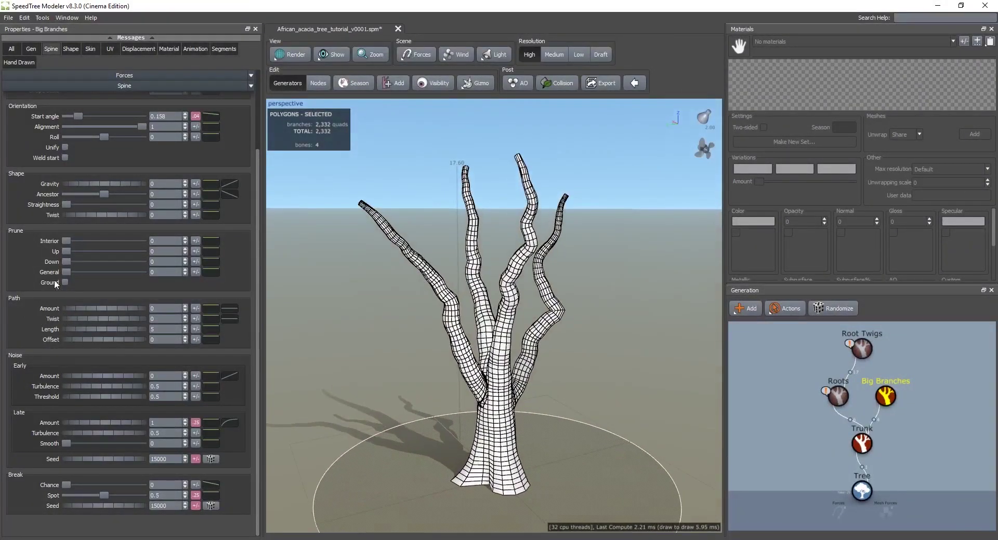
# Set the shape Twist of the Big Branches' spine to 1.04.
pyautogui.scroll(1, 76, 253)
pyautogui.moveTo(71, 251); pyautogui.dragTo(84, 248)
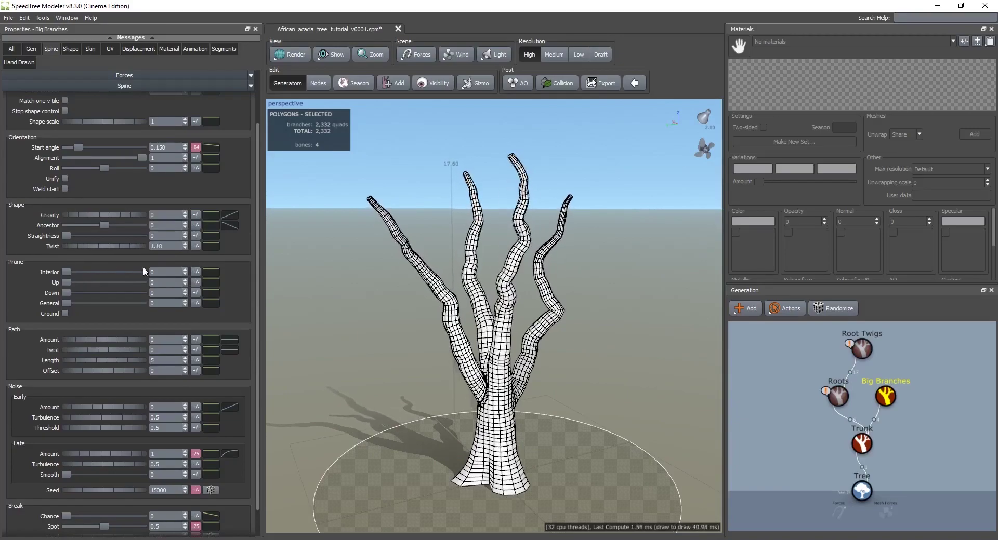
pyautogui.moveTo(136, 283); pyautogui.dragTo(182, 321)
pyautogui.moveTo(80, 319); pyautogui.dragTo(131, 318)
pyautogui.moveTo(468, 351); pyautogui.dragTo(789, 386)
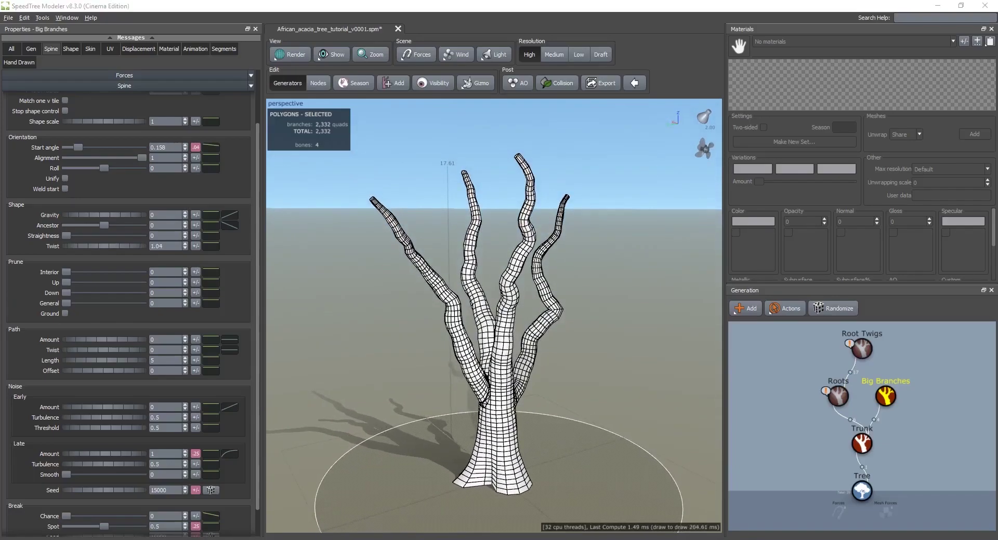
# Set the Big Branches' gravity to 0.05 and their start angle to 0.123.
pyautogui.scroll(-3, 524, 299)
pyautogui.moveTo(524, 299); pyautogui.dragTo(639, 374)
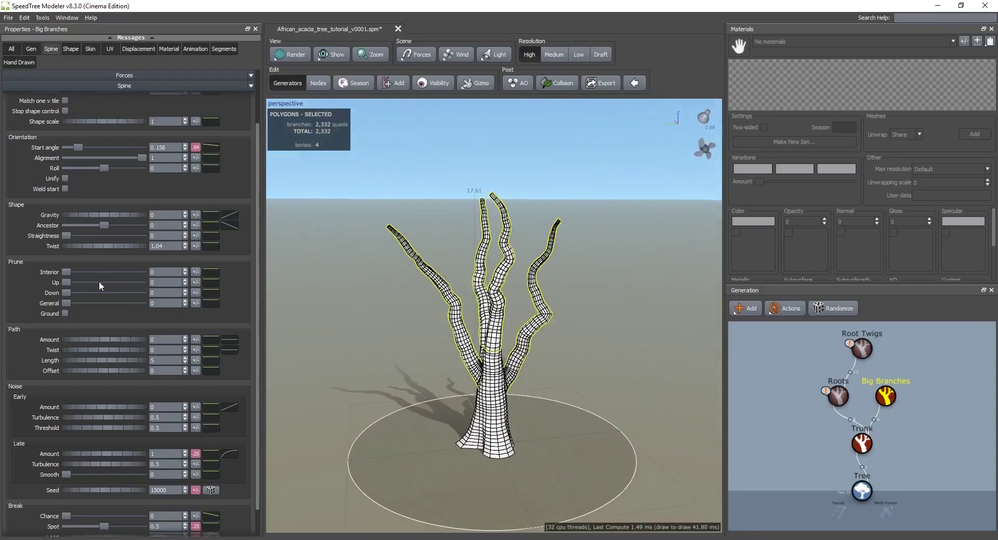
pyautogui.moveTo(86, 217); pyautogui.dragTo(88, 222)
pyautogui.moveTo(482, 313); pyautogui.dragTo(555, 352)
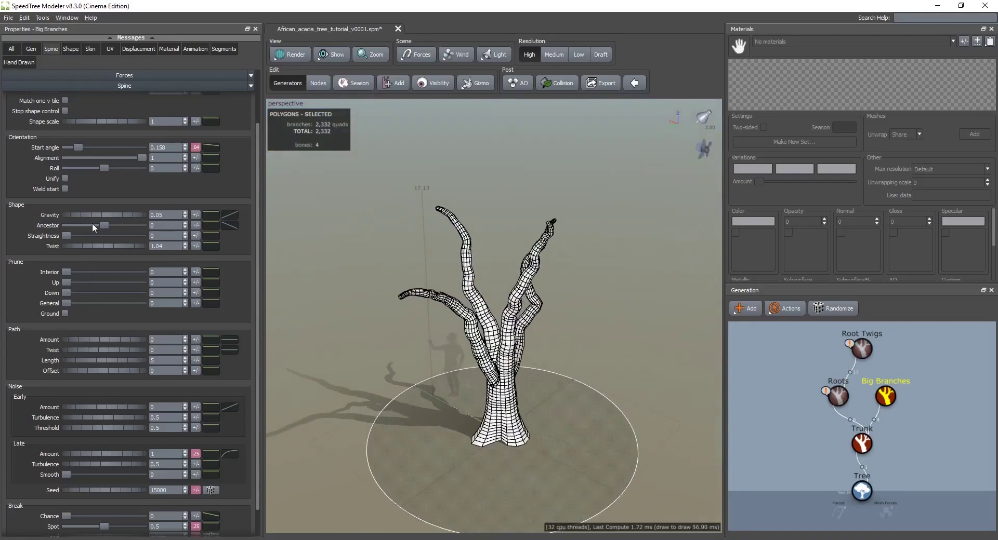
pyautogui.scroll(2, 89, 218)
pyautogui.moveTo(81, 213); pyautogui.dragTo(79, 213)
pyautogui.moveTo(358, 283); pyautogui.dragTo(659, 438)
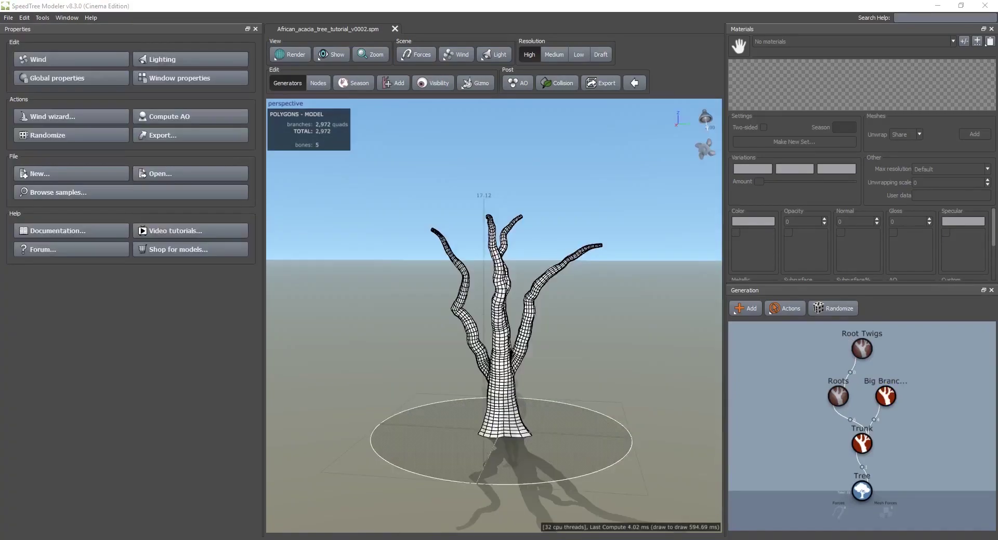
# Widen the Big Branches' spine start angle to 0.212 and check the tree's silhouette.
pyautogui.click(886, 395)
pyautogui.moveTo(580, 352); pyautogui.dragTo(527, 331)
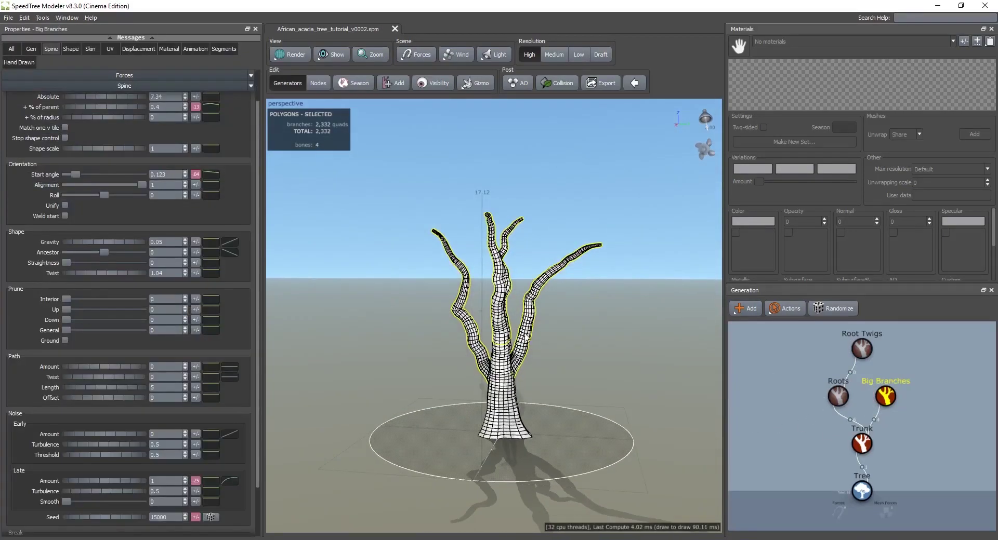
pyautogui.moveTo(487, 403); pyautogui.dragTo(506, 382)
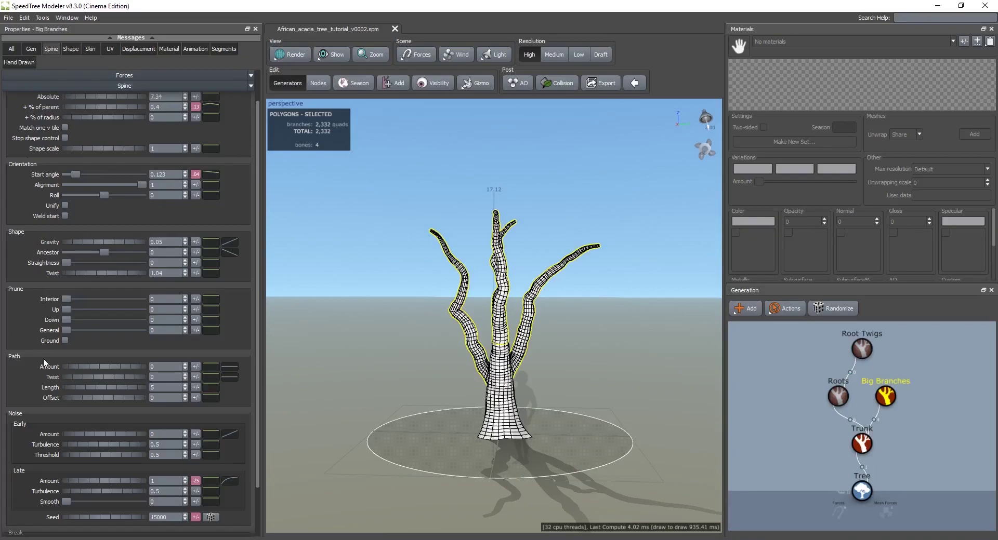
pyautogui.moveTo(80, 171); pyautogui.dragTo(84, 177)
pyautogui.moveTo(528, 238); pyautogui.dragTo(648, 277)
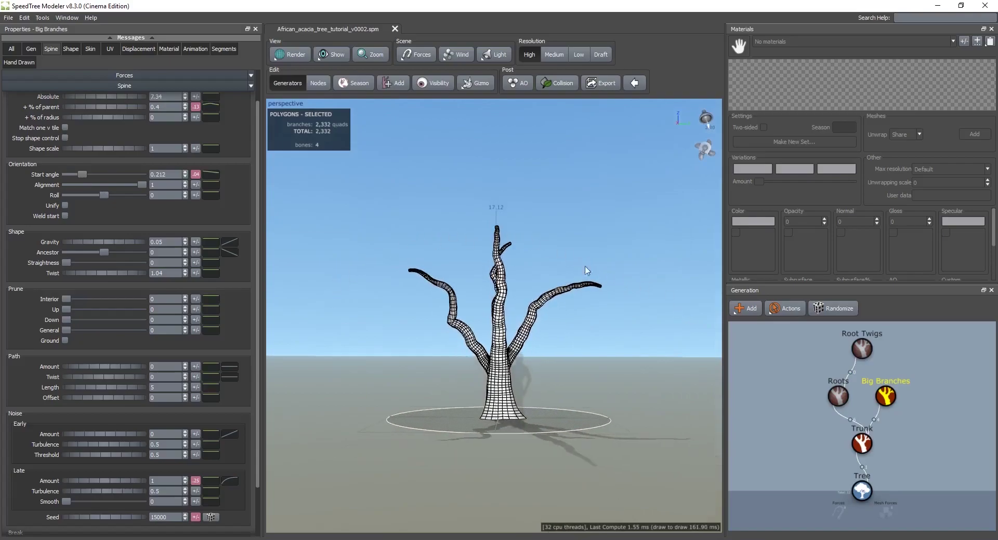
pyautogui.moveTo(510, 272)
pyautogui.mouseDown()
pyautogui.moveTo(520, 245)
pyautogui.moveTo(613, 256)
pyautogui.moveTo(528, 272)
pyautogui.mouseUp()
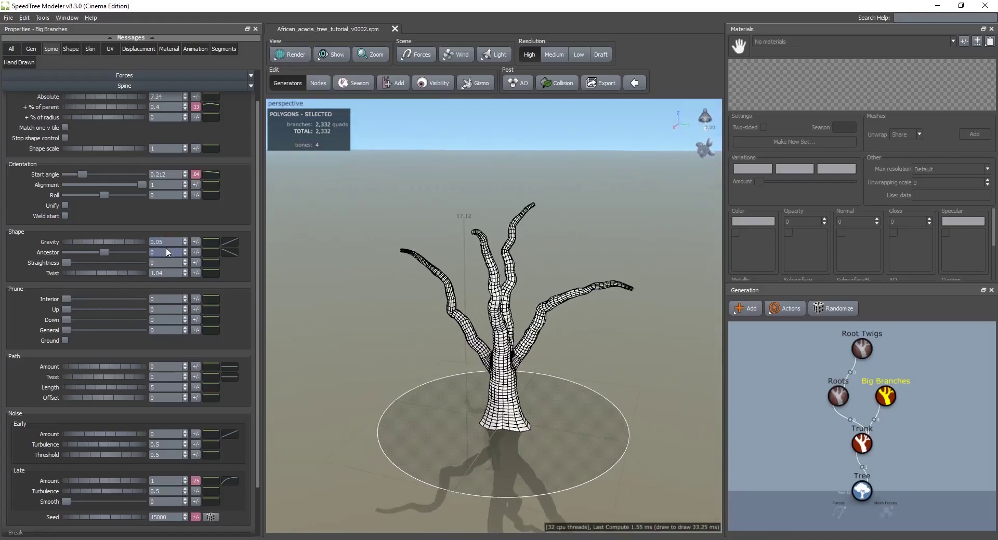
# Set the Big Branches' gravity to 0.02 and their start angle to 0.247.
pyautogui.press('Return')
pyautogui.moveTo(565, 260); pyautogui.dragTo(590, 237)
pyautogui.moveTo(84, 173); pyautogui.dragTo(87, 174)
pyautogui.moveTo(475, 279)
pyautogui.mouseDown()
pyautogui.moveTo(458, 358)
pyautogui.moveTo(482, 296)
pyautogui.mouseUp()
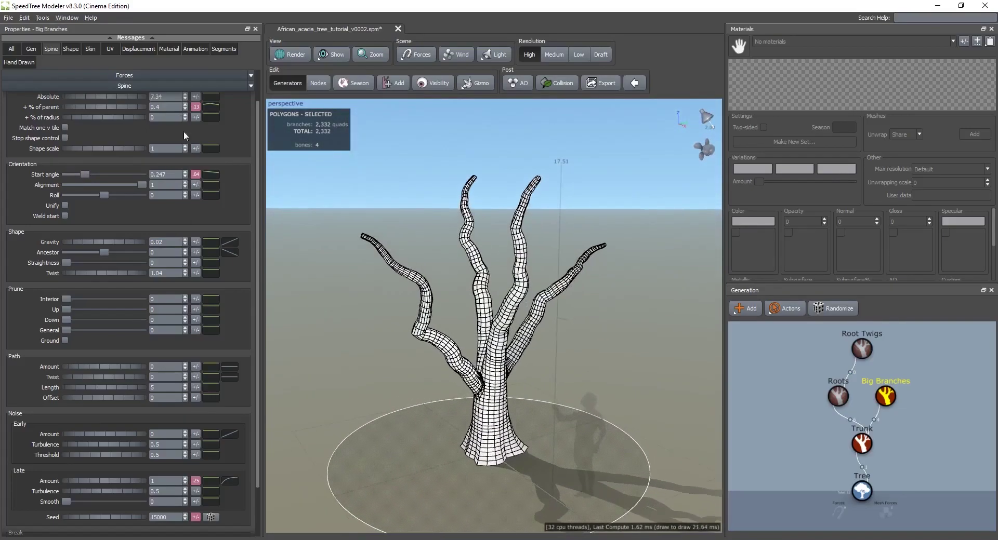
# Raise the end point of the Big Branches' absolute radius profile curve to thicken the branch tips.
pyautogui.scroll(2, 156, 151)
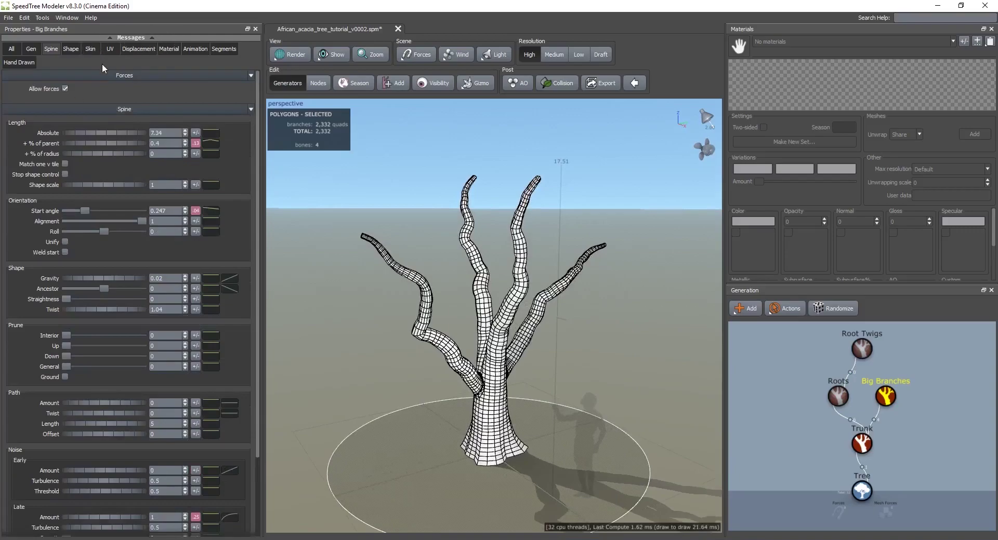
pyautogui.click(90, 52)
pyautogui.moveTo(602, 270); pyautogui.dragTo(560, 266)
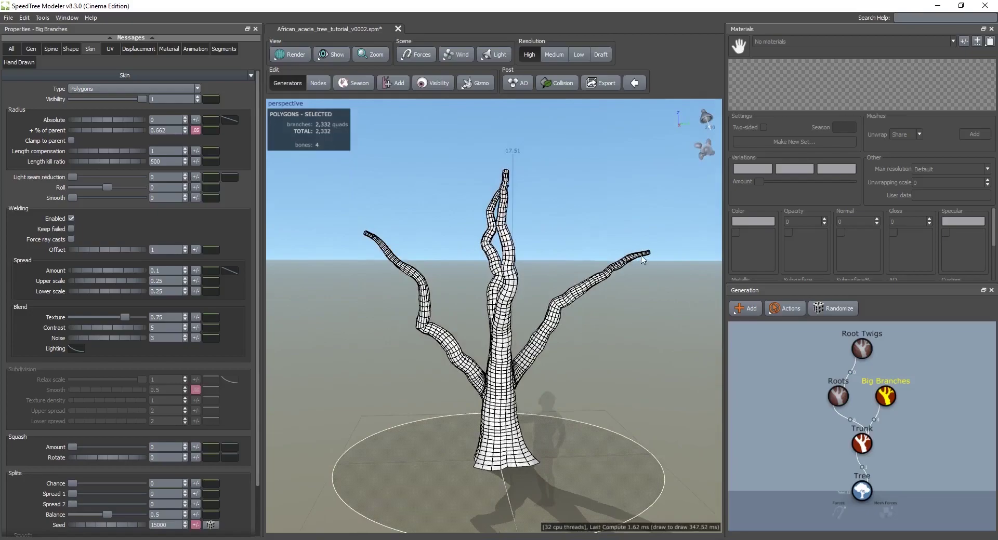
pyautogui.moveTo(626, 294); pyautogui.dragTo(612, 266)
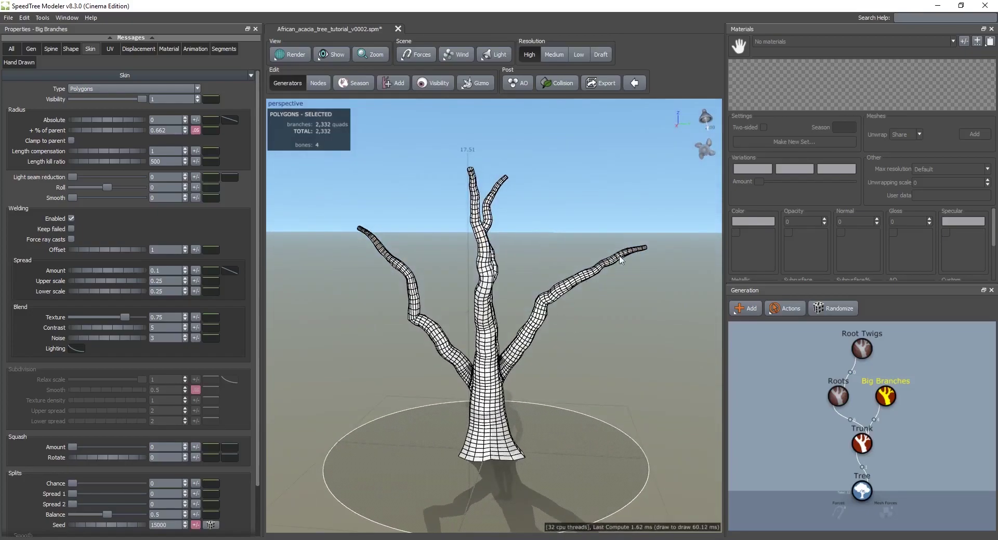
pyautogui.click(229, 122)
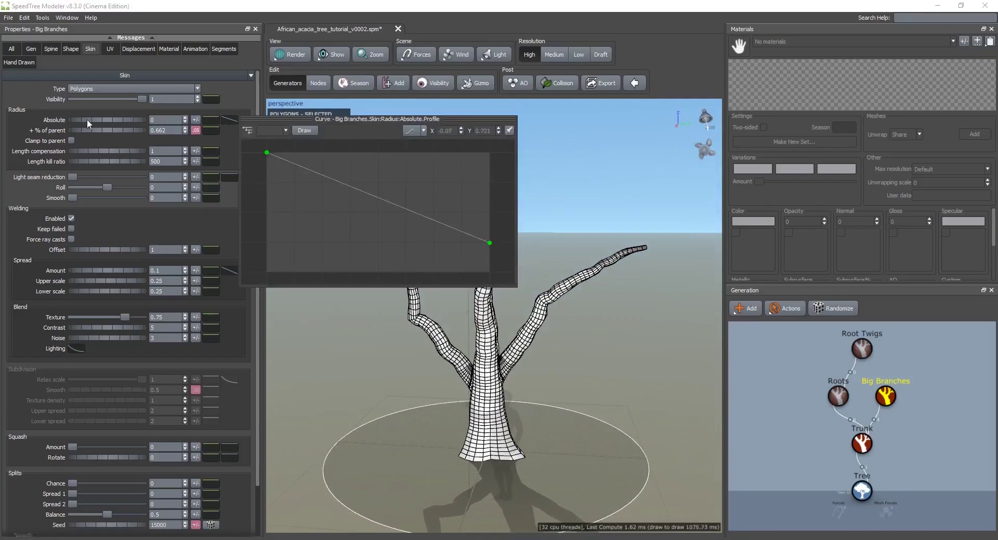
pyautogui.moveTo(491, 244); pyautogui.dragTo(491, 168)
pyautogui.moveTo(551, 312); pyautogui.dragTo(606, 345)
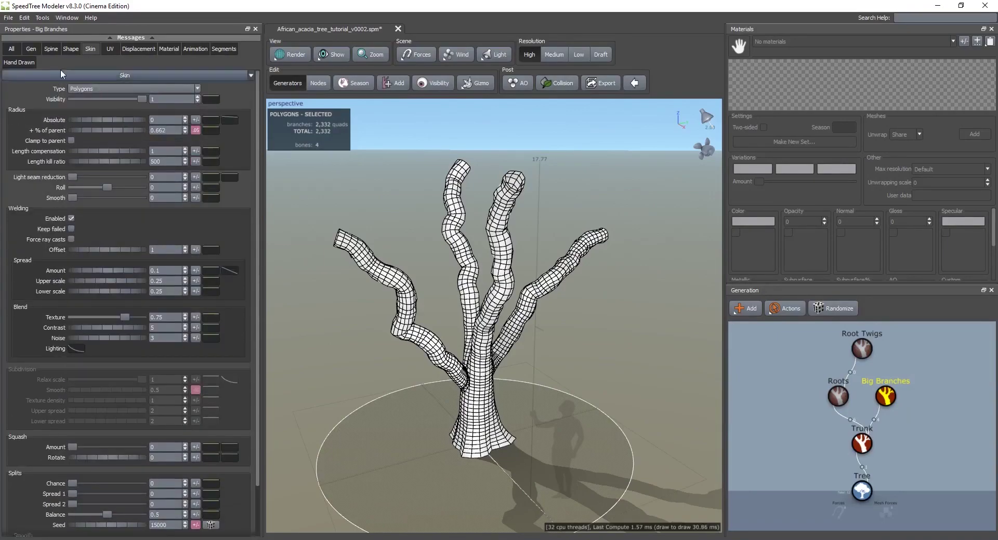
# Set the Big Branches' late noise amount to 1.41 and its turbulence to 0.33.
pyautogui.click(51, 49)
pyautogui.scroll(-6, 67, 369)
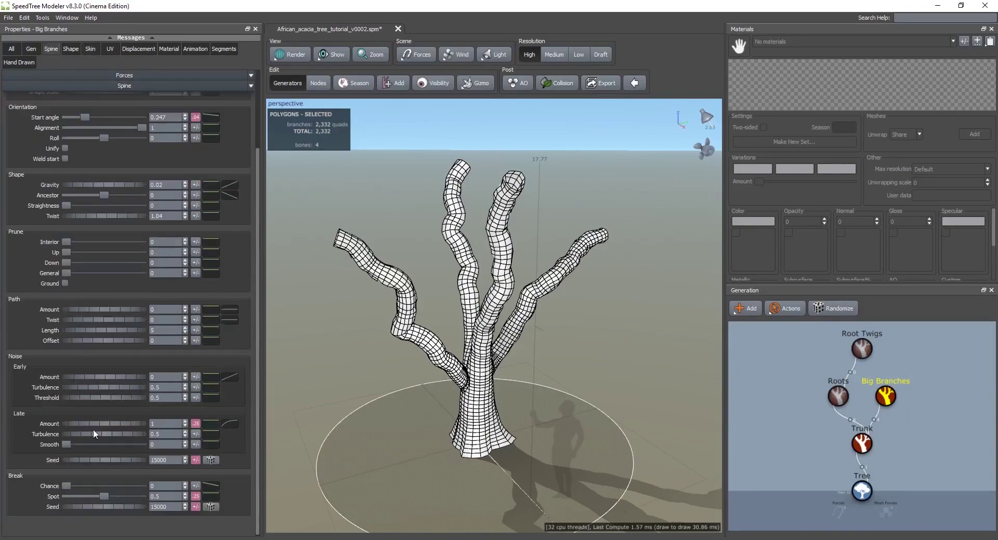
pyautogui.moveTo(85, 426); pyautogui.dragTo(77, 444)
pyautogui.moveTo(440, 439)
pyautogui.mouseDown()
pyautogui.moveTo(437, 419)
pyautogui.moveTo(413, 420)
pyautogui.moveTo(451, 428)
pyautogui.mouseUp()
pyautogui.hotkey('alt', 'Tab')
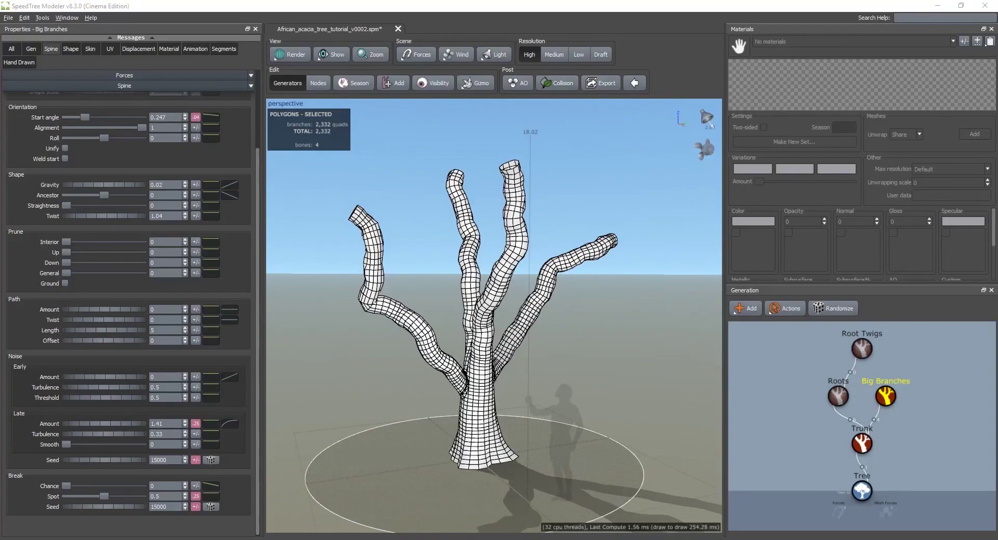
pyautogui.moveTo(566, 326); pyautogui.dragTo(515, 306)
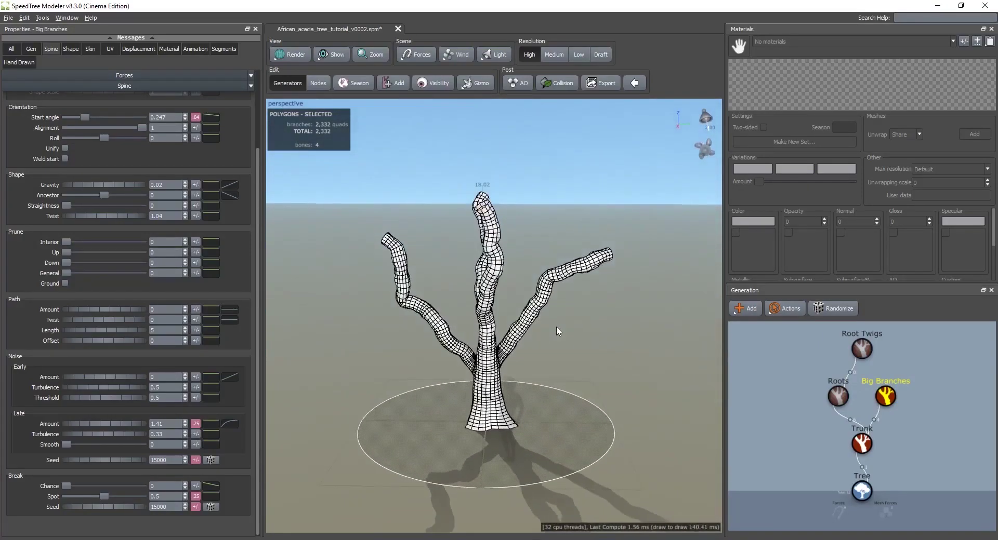
pyautogui.hotkey('alt', 'Tab')
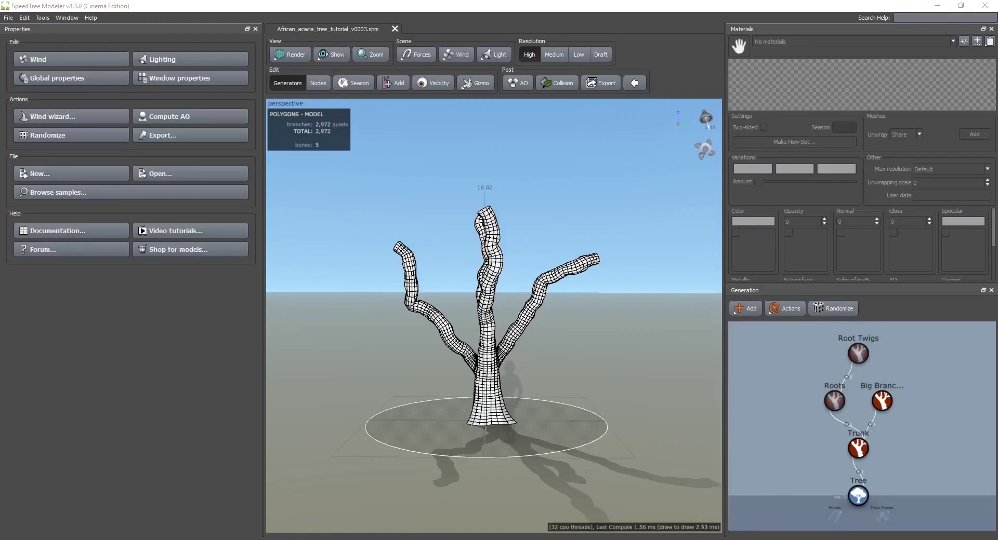
# Add a second-level Big Branches generator on top of the existing Big Branches.
pyautogui.rightClick(879, 402)
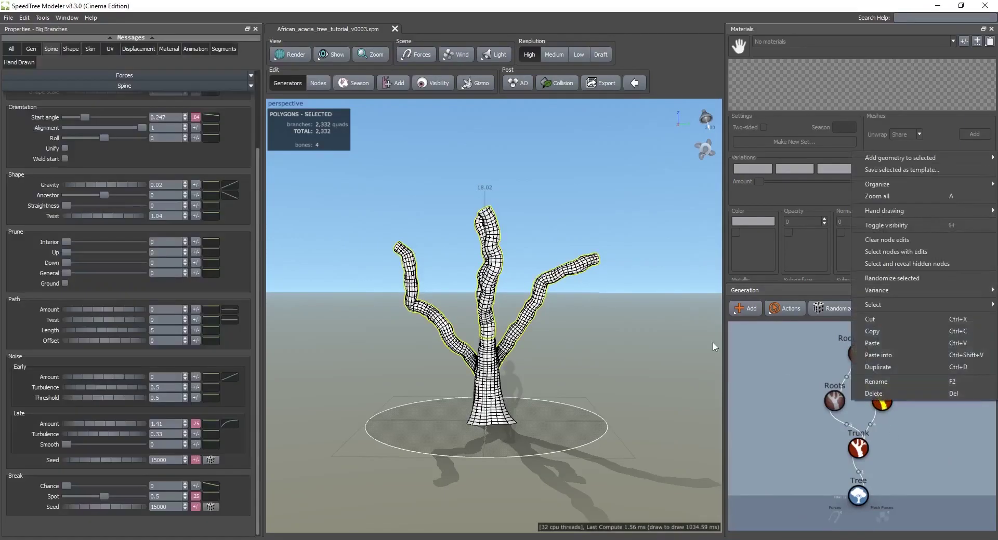
pyautogui.moveTo(903, 159)
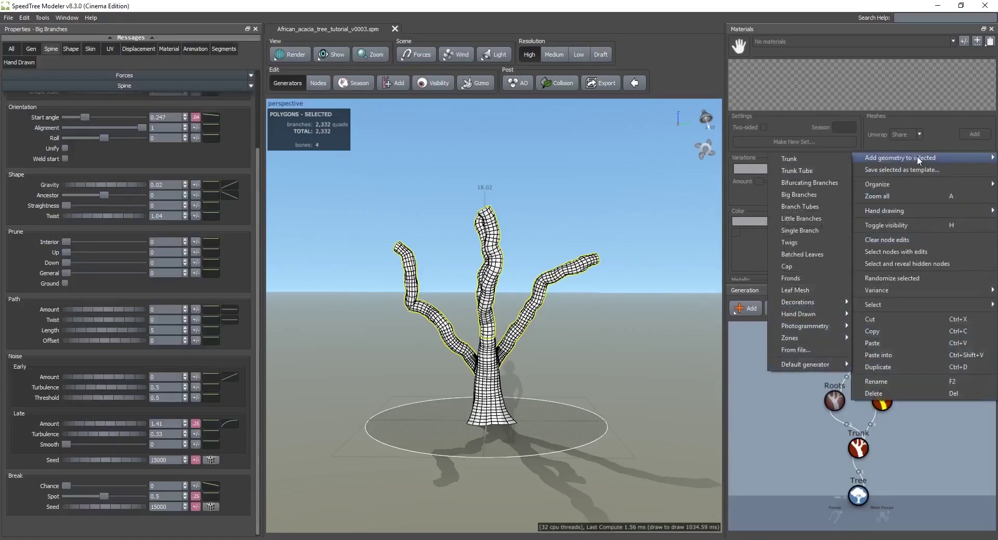
pyautogui.click(815, 195)
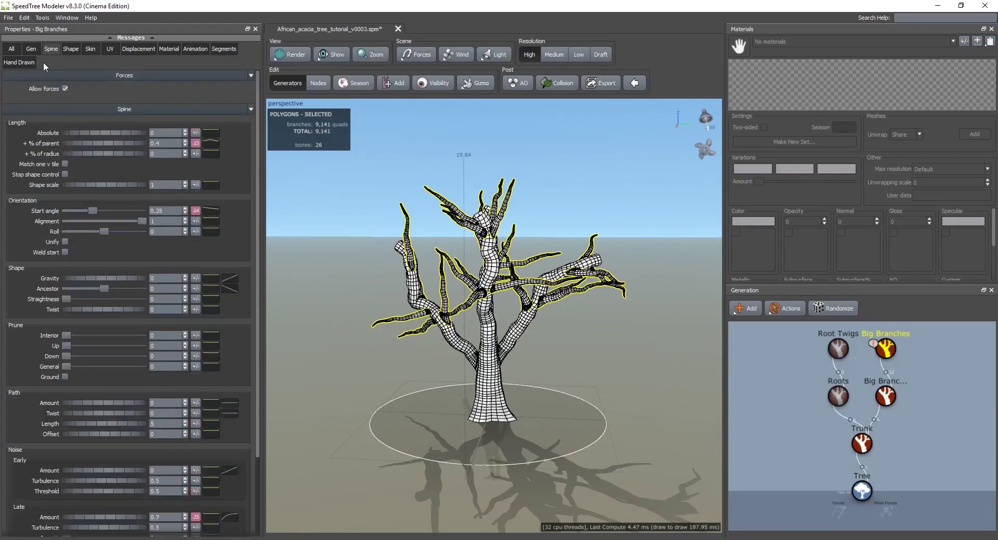
# Switch the second-level Big Branches' generation mode to Absolute steps.
pyautogui.click(38, 51)
pyautogui.click(67, 174)
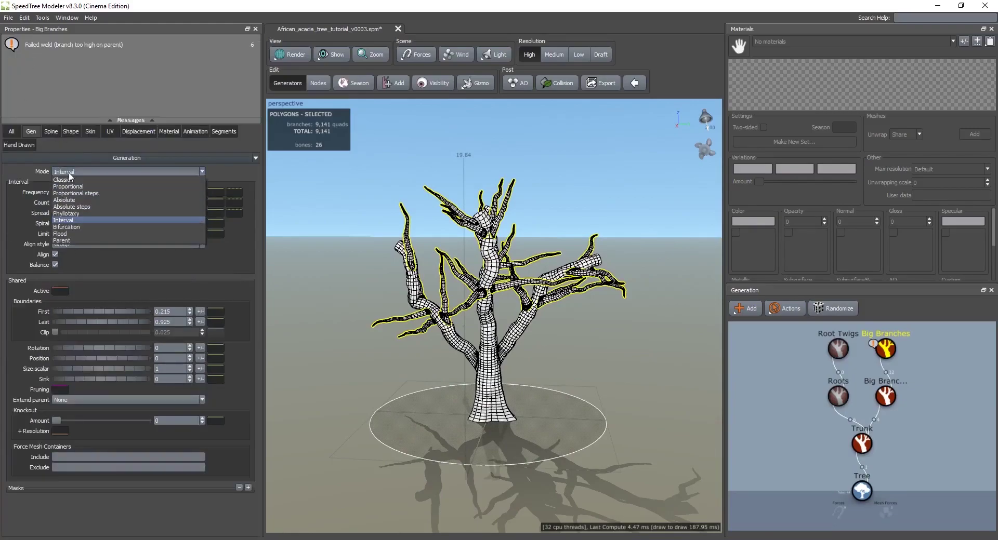
pyautogui.click(72, 207)
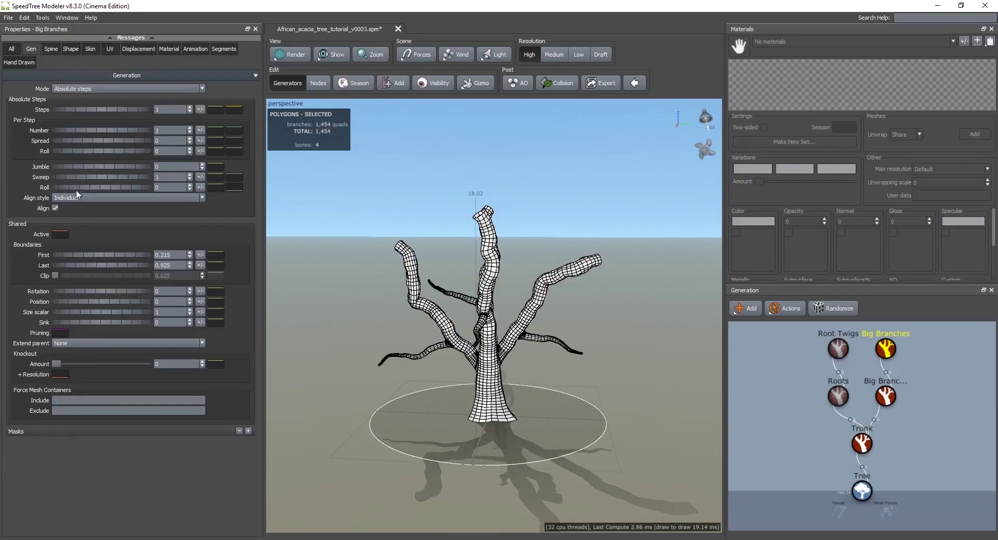
pyautogui.click(79, 88)
pyautogui.click(72, 125)
# Set the second-level Big Branches to 3 steps with 5 branches per step.
pyautogui.click(889, 356)
pyautogui.moveTo(499, 381); pyautogui.dragTo(592, 382)
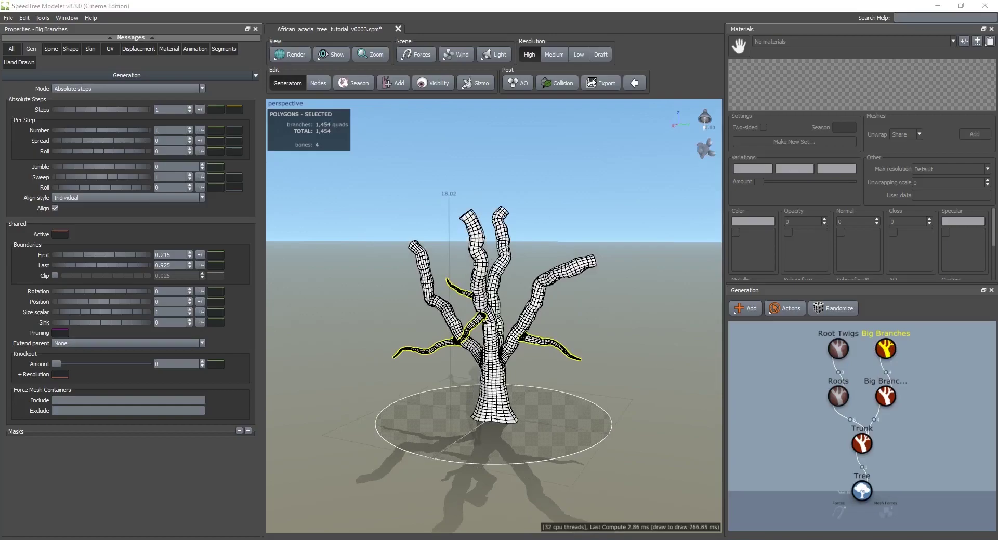
pyautogui.moveTo(559, 283); pyautogui.dragTo(388, 291, button='middle')
pyautogui.scroll(3, 400, 297)
pyautogui.moveTo(400, 297); pyautogui.dragTo(291, 173)
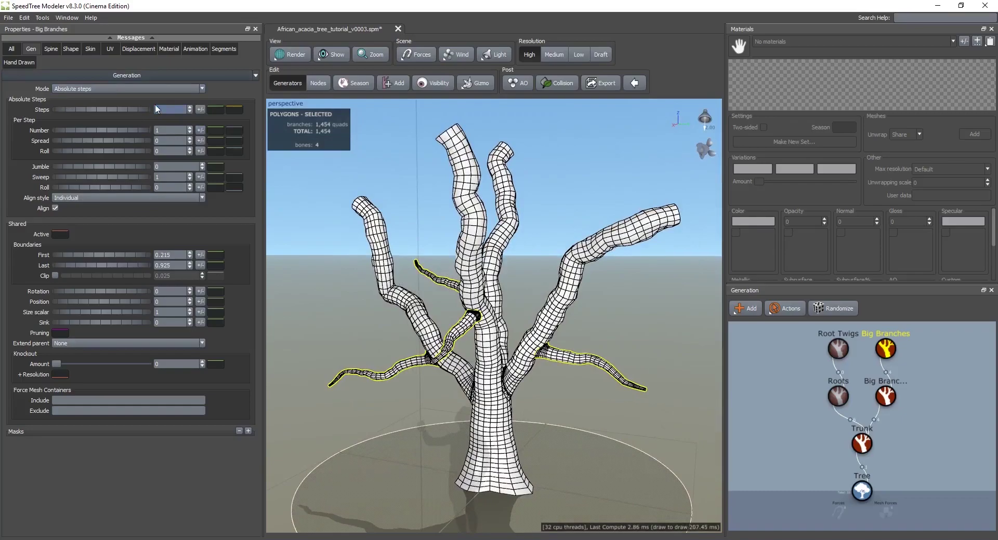
pyautogui.press('Tab')
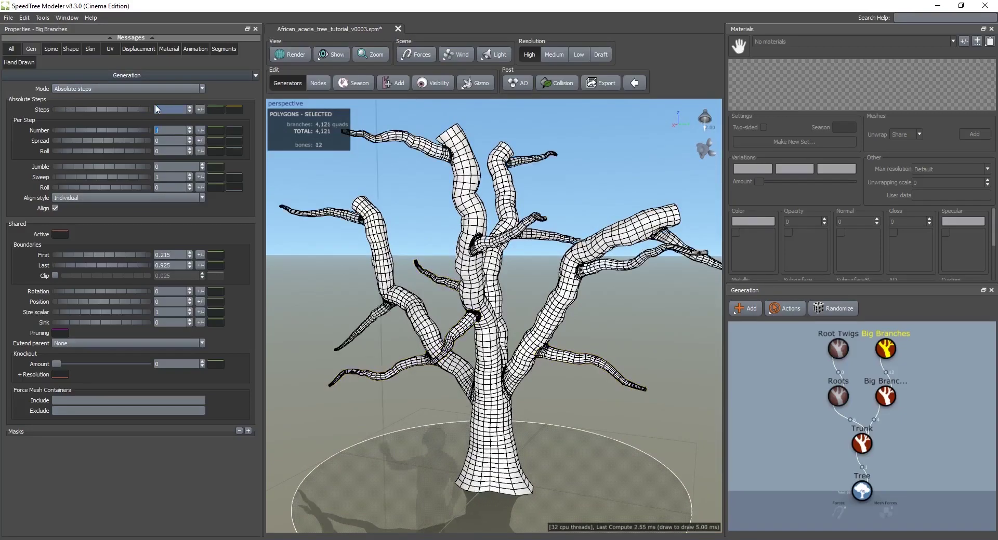
pyautogui.moveTo(83, 129); pyautogui.dragTo(122, 130)
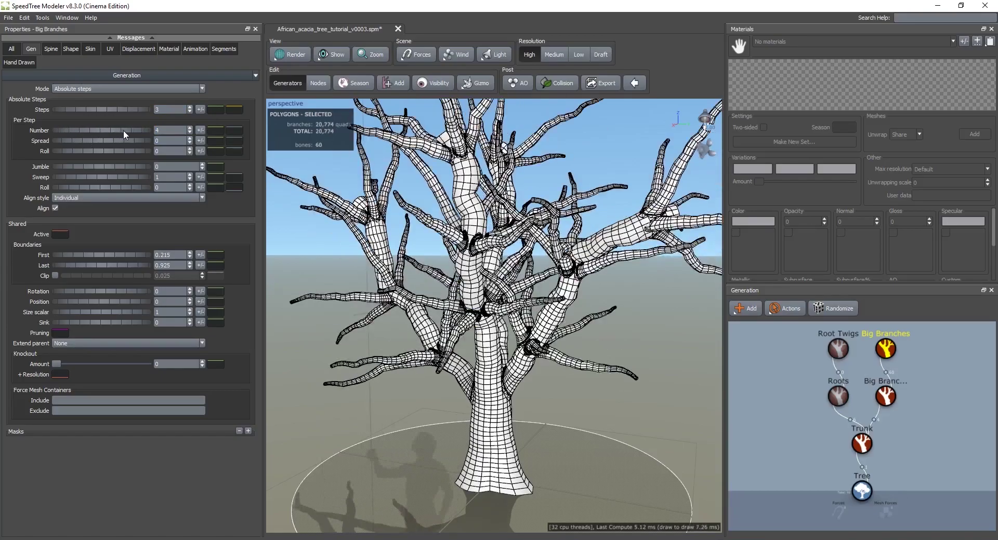
# Set the second-level Big Branches' position to 0.39 and their per-step spread to 1.01.
pyautogui.scroll(-5, 586, 274)
pyautogui.moveTo(586, 274); pyautogui.dragTo(677, 276)
pyautogui.scroll(4, 615, 296)
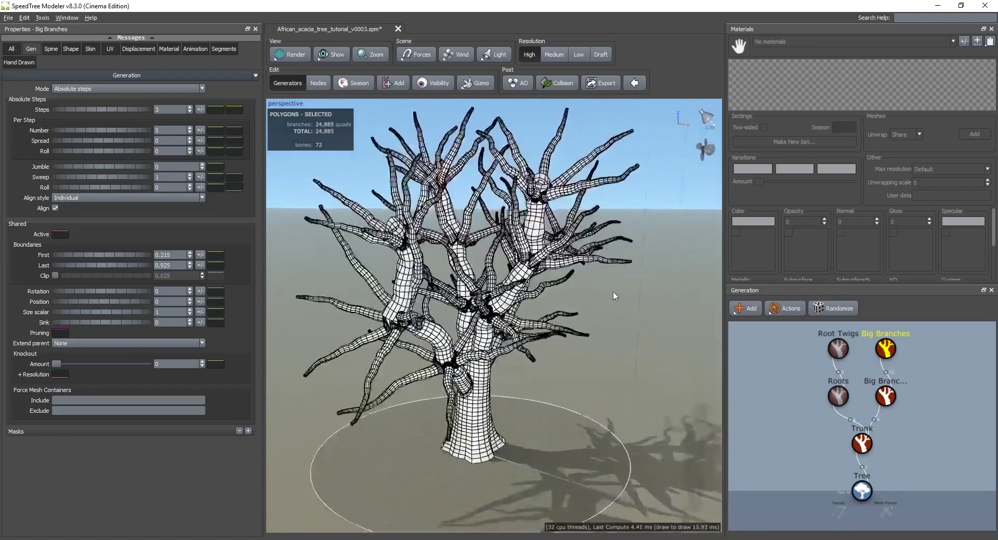
pyautogui.moveTo(615, 296); pyautogui.dragTo(602, 281)
pyautogui.moveTo(490, 323)
pyautogui.mouseDown()
pyautogui.moveTo(492, 293)
pyautogui.moveTo(479, 315)
pyautogui.mouseUp()
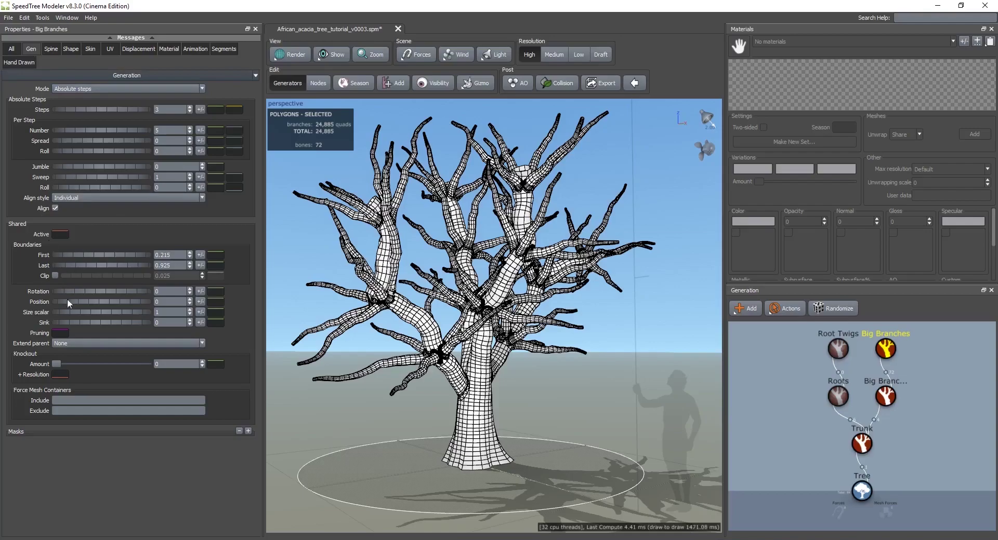
pyautogui.moveTo(65, 300); pyautogui.dragTo(85, 303)
pyautogui.moveTo(624, 326); pyautogui.dragTo(575, 333)
pyautogui.scroll(-3, 551, 314)
pyautogui.scroll(2, 541, 320)
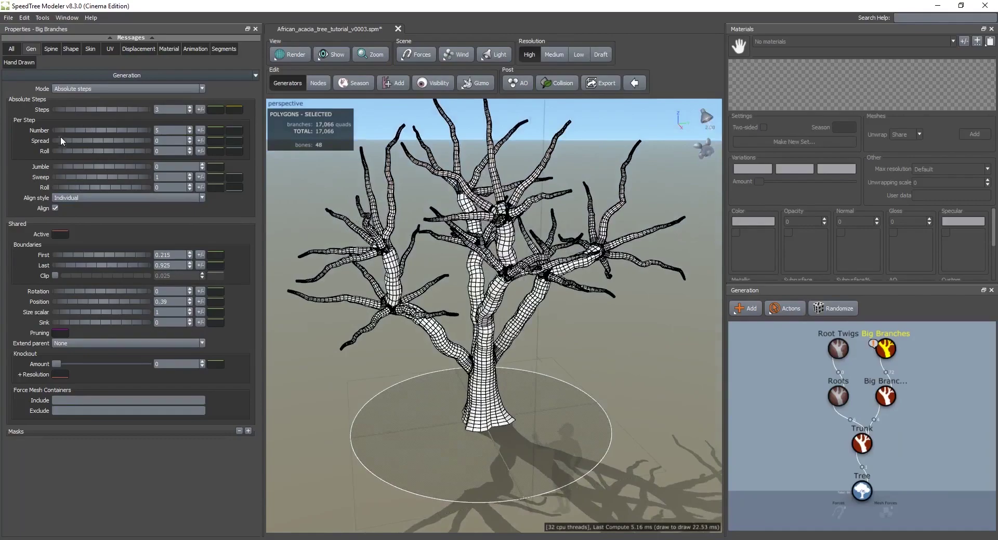
pyautogui.moveTo(64, 141); pyautogui.dragTo(117, 162)
pyautogui.moveTo(538, 264); pyautogui.dragTo(582, 244)
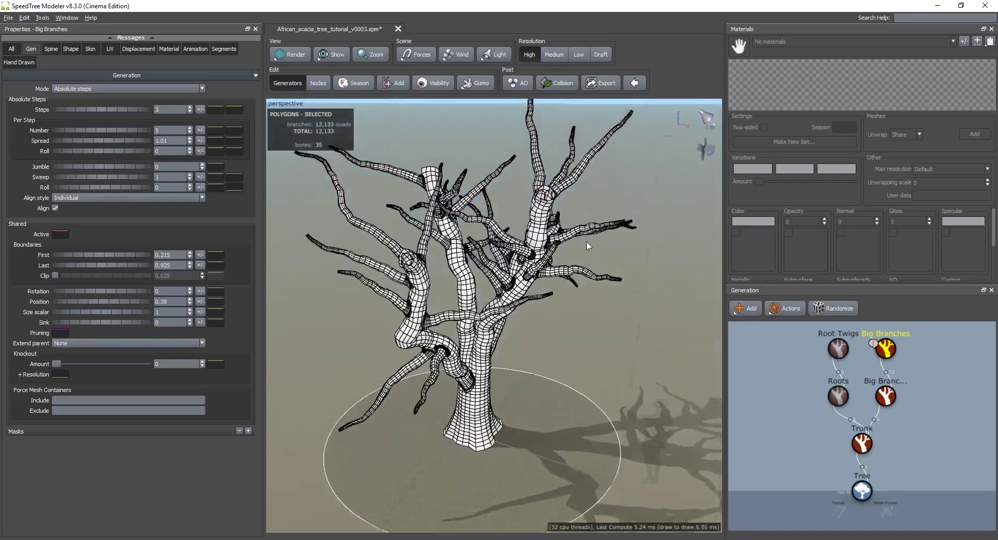
# Set the second-level Big Branches' extend parent option to Any.
pyautogui.scroll(3, 582, 240)
pyautogui.moveTo(581, 240); pyautogui.dragTo(521, 305, button='middle')
pyautogui.moveTo(523, 310); pyautogui.dragTo(445, 264)
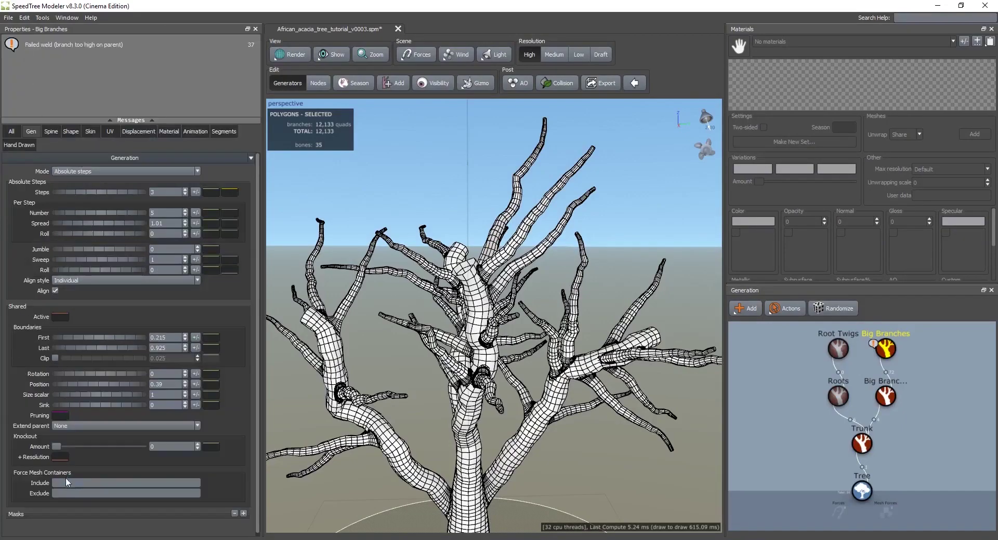
pyautogui.click(78, 426)
pyautogui.click(72, 438)
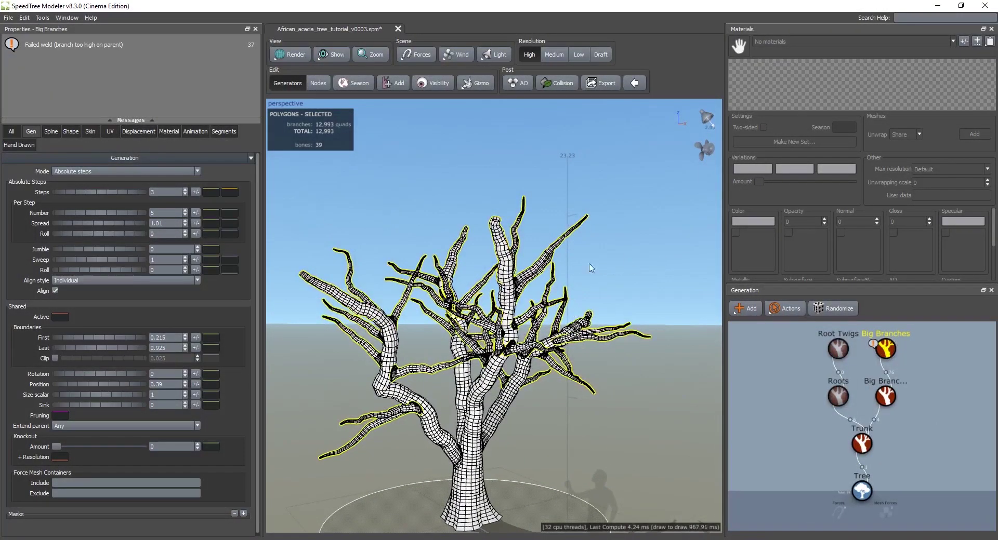
# Raise the end point of the second-level Big Branches' absolute radius profile curve to thicken their tips.
pyautogui.click(91, 131)
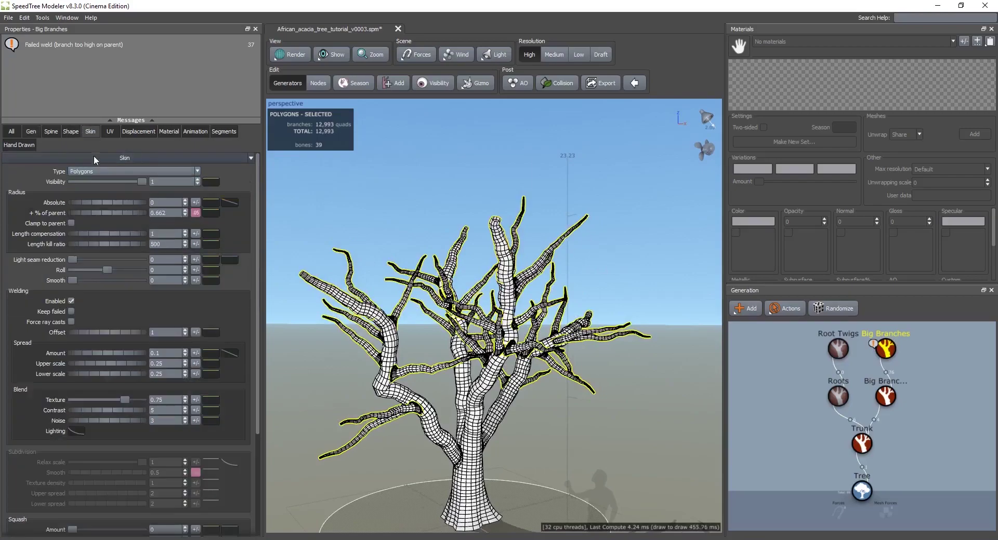
pyautogui.click(230, 204)
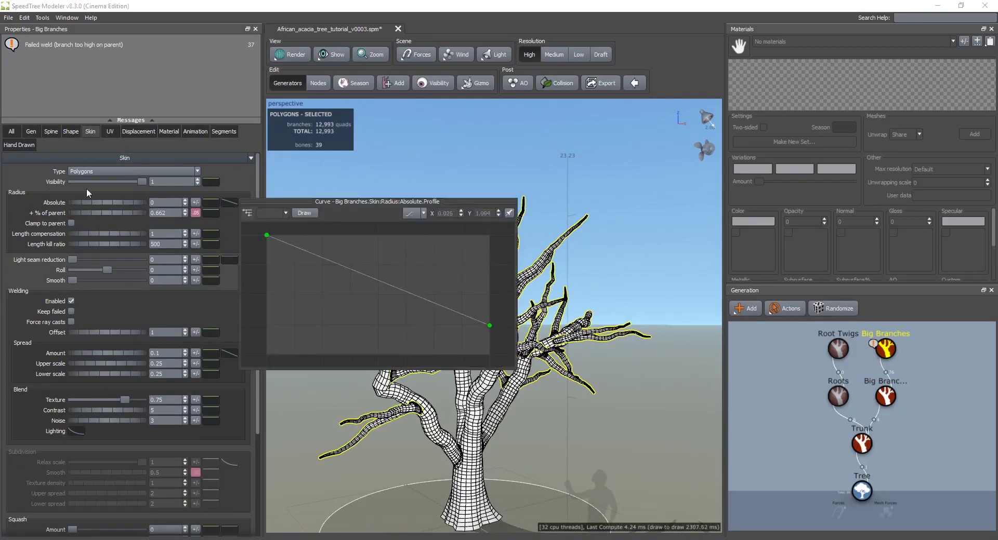
pyautogui.moveTo(487, 324); pyautogui.dragTo(490, 253)
pyautogui.moveTo(691, 311); pyautogui.dragTo(584, 290)
pyautogui.moveTo(490, 247); pyautogui.dragTo(585, 285)
pyautogui.moveTo(317, 328); pyautogui.dragTo(388, 322)
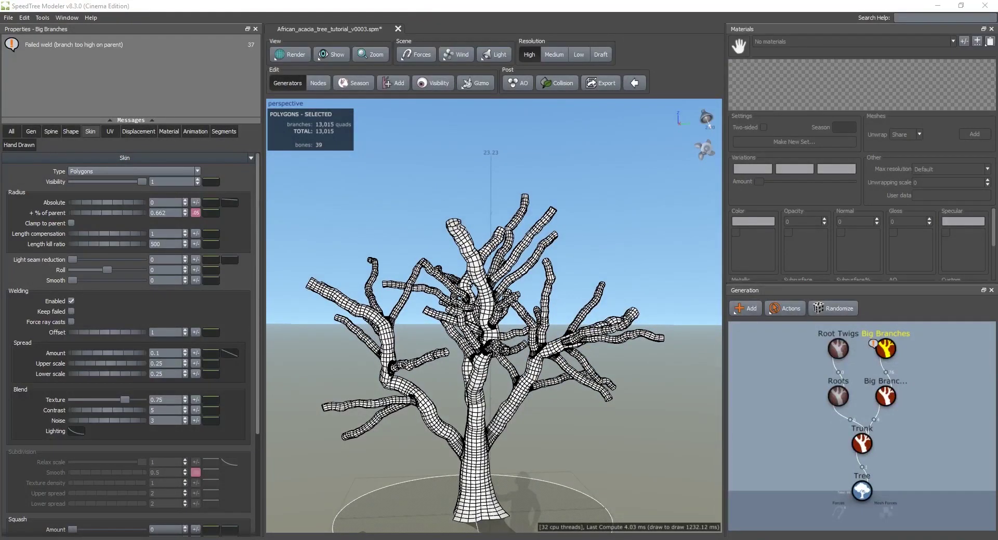
# Set the second-level Big Branches' position to 0.63 and their per-step spread to 0.37.
pyautogui.moveTo(437, 304); pyautogui.dragTo(547, 362)
pyautogui.moveTo(546, 363); pyautogui.dragTo(549, 351, button='middle')
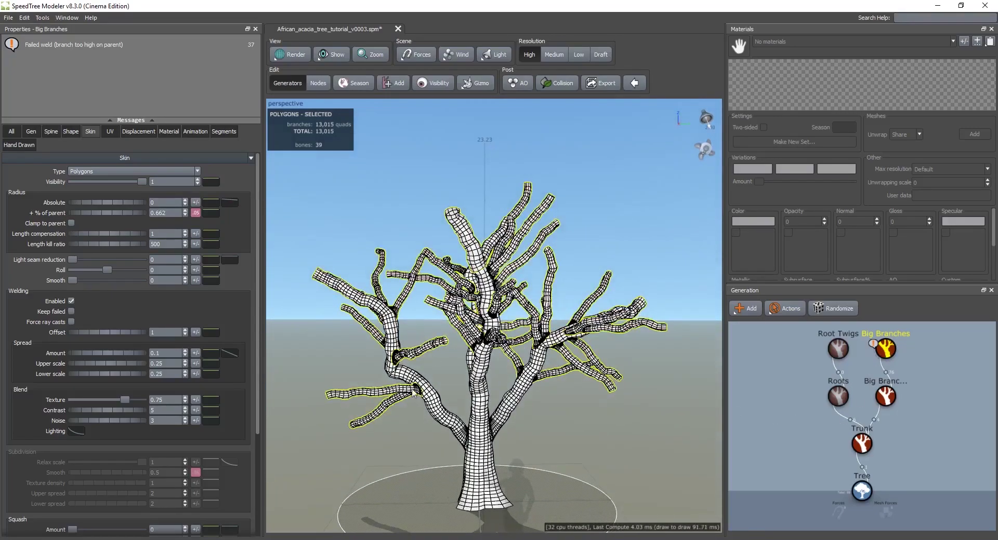
pyautogui.moveTo(450, 361); pyautogui.dragTo(498, 398)
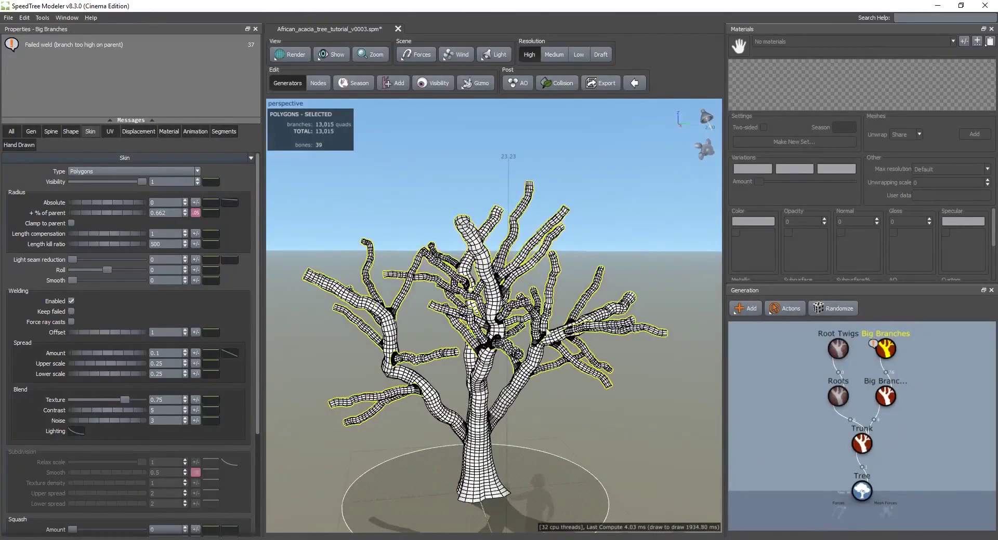
pyautogui.moveTo(523, 381); pyautogui.dragTo(502, 382)
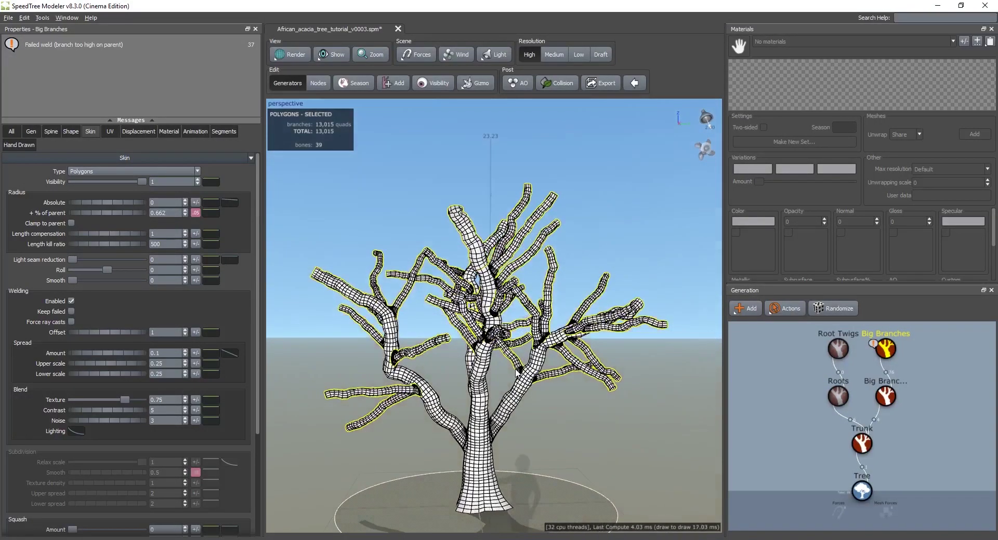
pyautogui.click(31, 132)
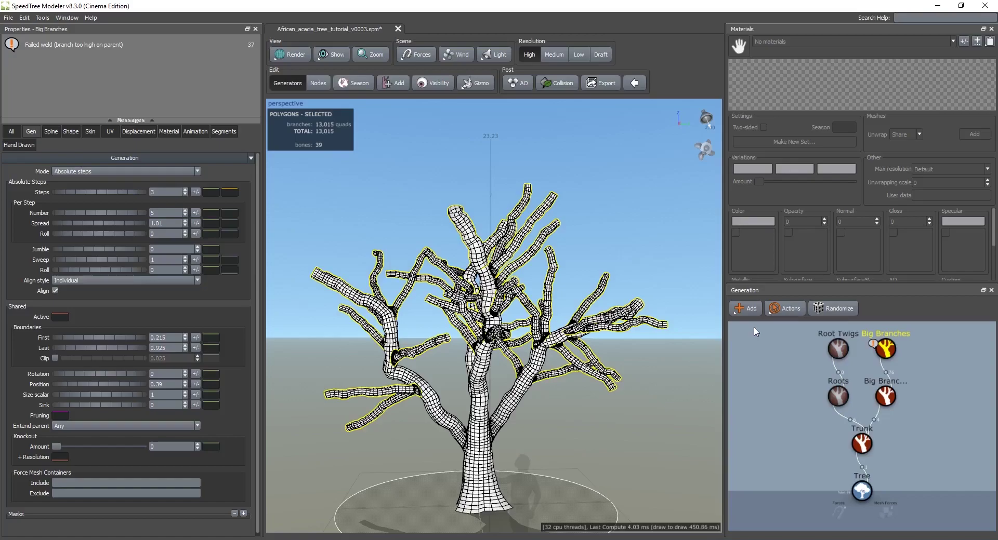
pyautogui.moveTo(540, 404); pyautogui.dragTo(537, 398)
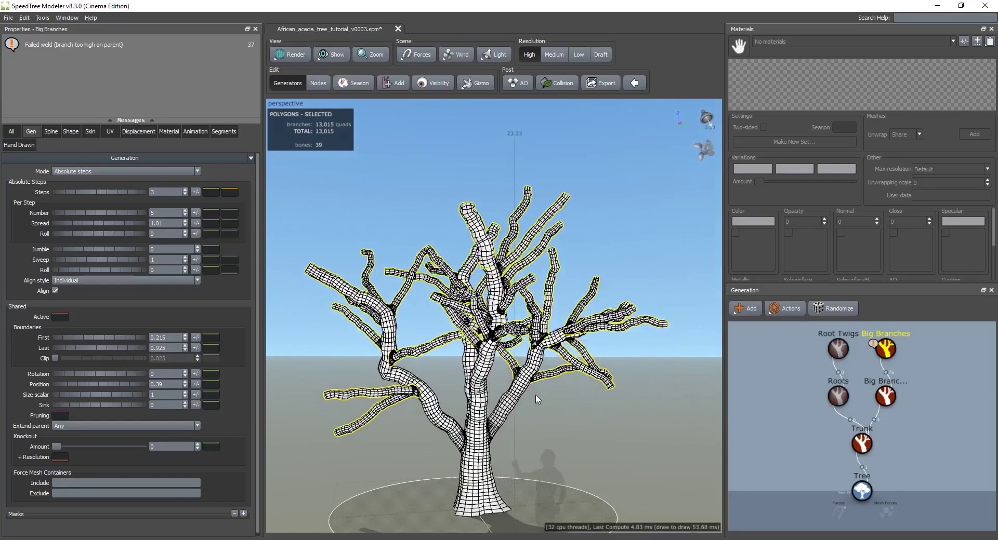
pyautogui.moveTo(60, 385); pyautogui.dragTo(71, 389)
pyautogui.moveTo(488, 338); pyautogui.dragTo(535, 351)
pyautogui.moveTo(71, 224); pyautogui.dragTo(42, 245)
pyautogui.moveTo(457, 260); pyautogui.dragTo(405, 427)
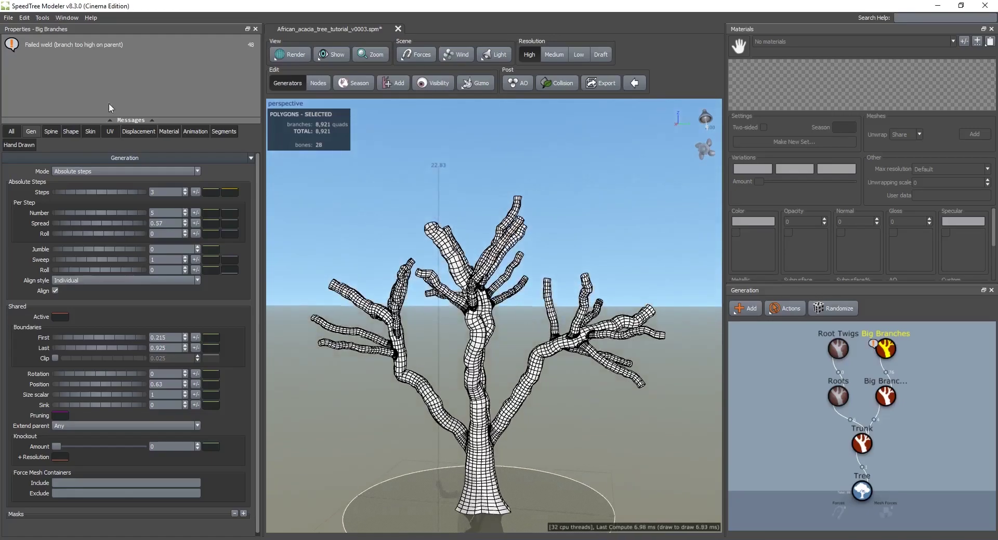
# Set the second-level Big Branches' spine gravity to -0.01.
pyautogui.click(55, 133)
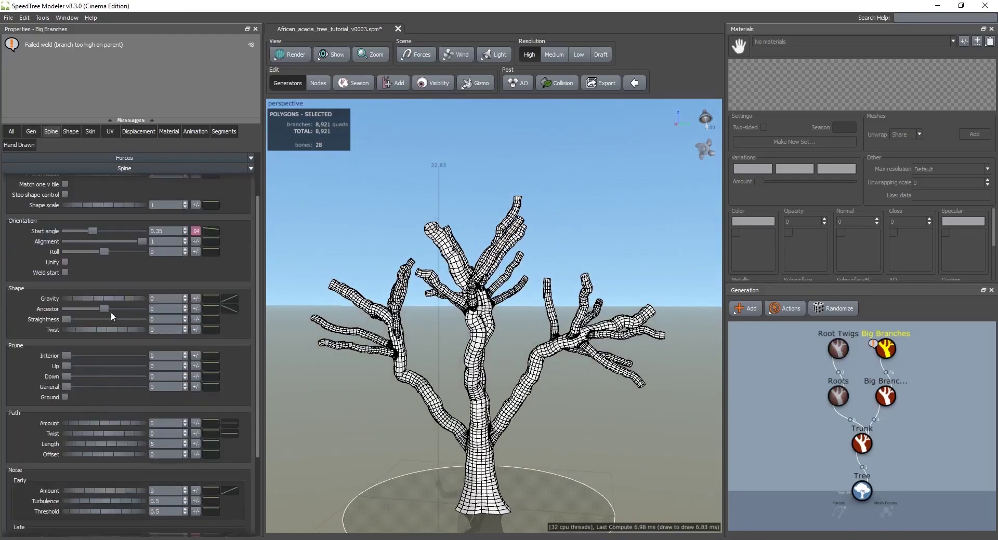
pyautogui.moveTo(82, 300); pyautogui.dragTo(83, 302)
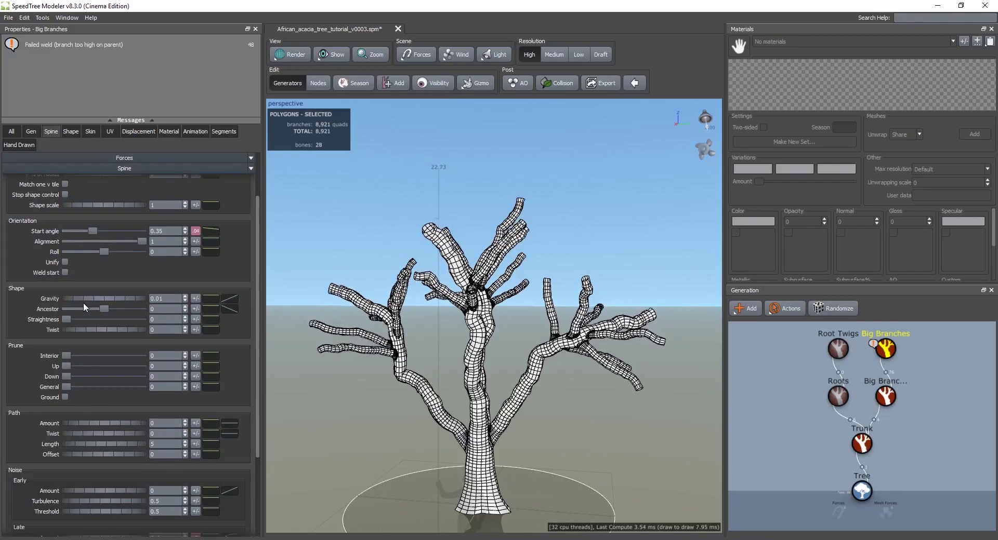
pyautogui.moveTo(83, 302); pyautogui.dragTo(83, 303)
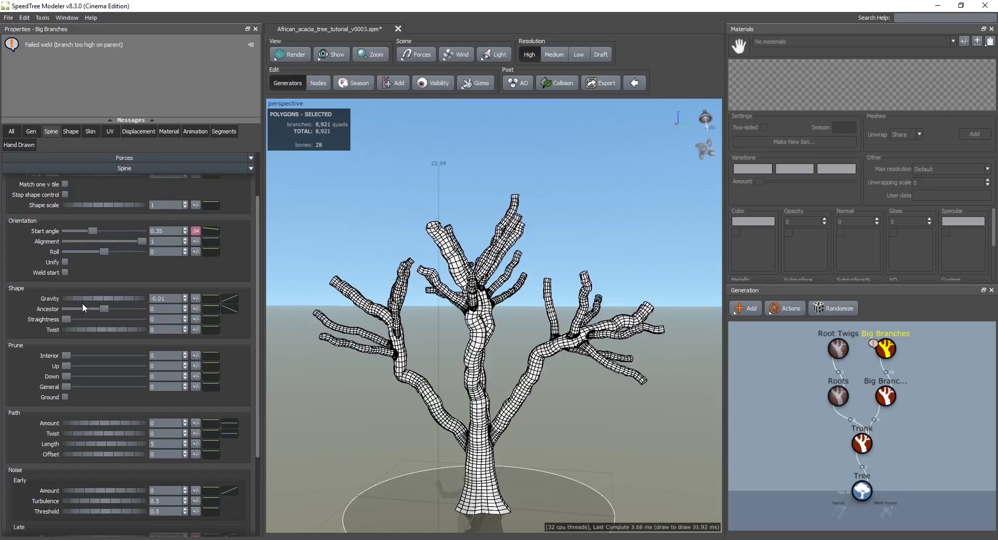
# Set the second-level Big Branches' late noise amount to 1.09.
pyautogui.scroll(3, 107, 313)
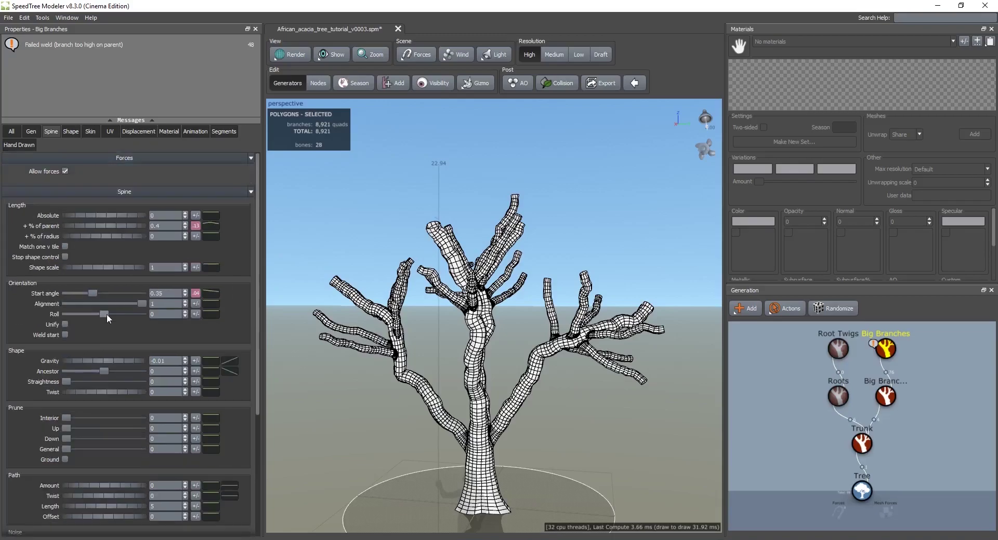
pyautogui.scroll(-8, 67, 397)
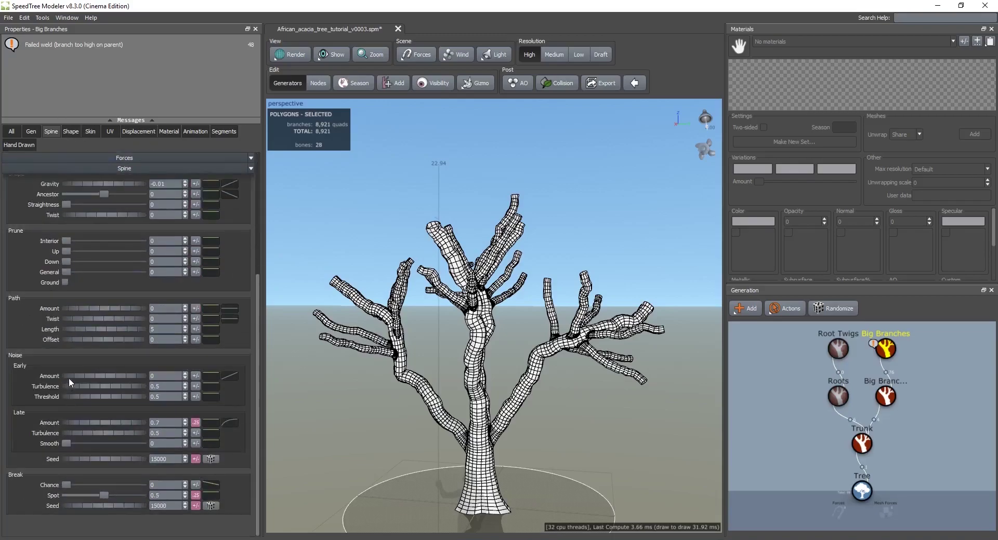
pyautogui.moveTo(86, 423); pyautogui.dragTo(104, 437)
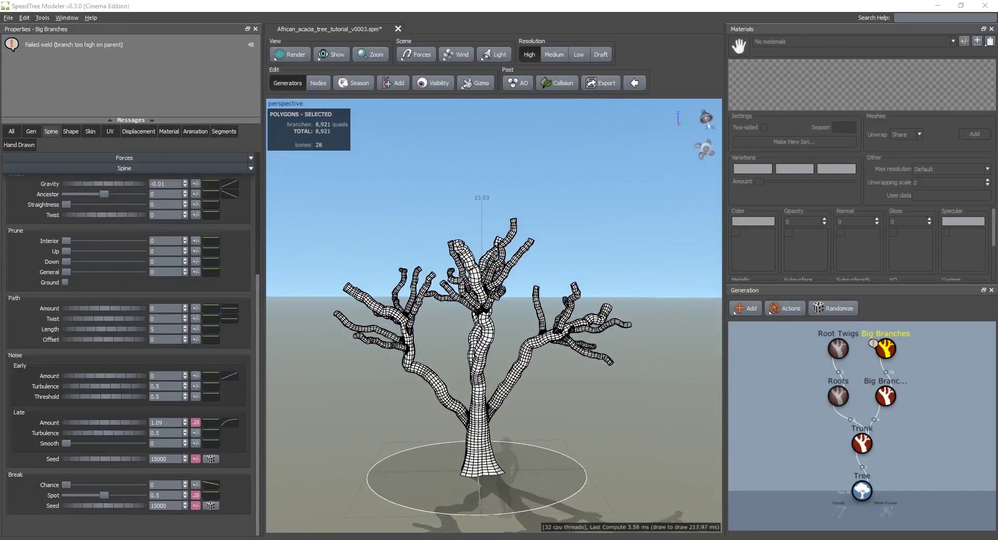
pyautogui.moveTo(559, 333)
pyautogui.mouseDown()
pyautogui.moveTo(560, 321)
pyautogui.moveTo(555, 394)
pyautogui.moveTo(549, 346)
pyautogui.mouseUp()
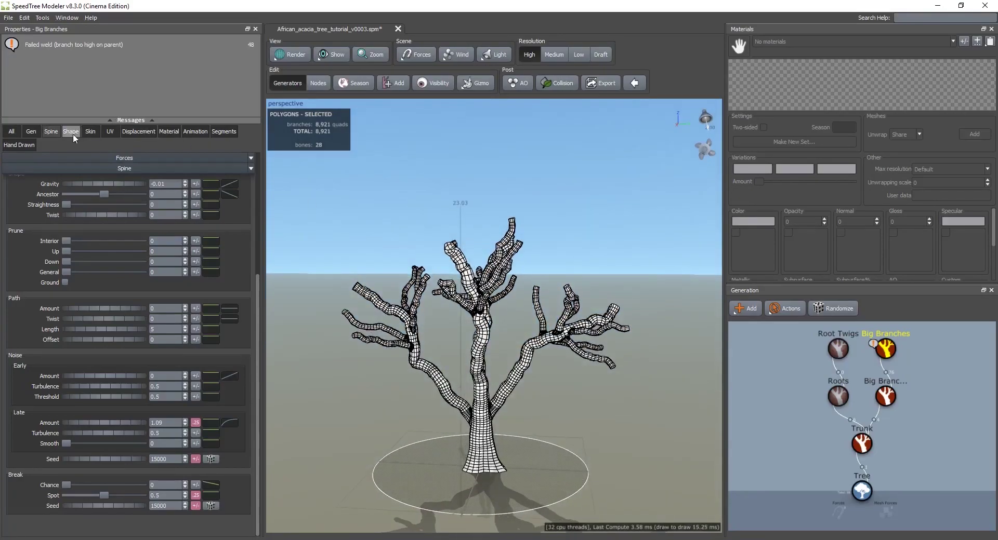
# Delete the middle points of the length % of parent curve, level its end, and set the absolute length to 0.37.
pyautogui.scroll(5, 70, 192)
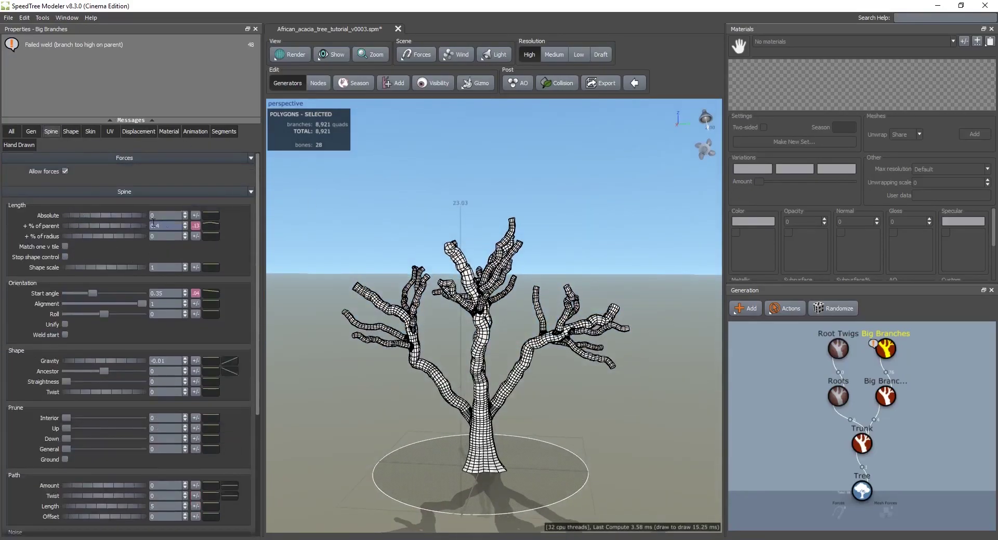
pyautogui.click(211, 227)
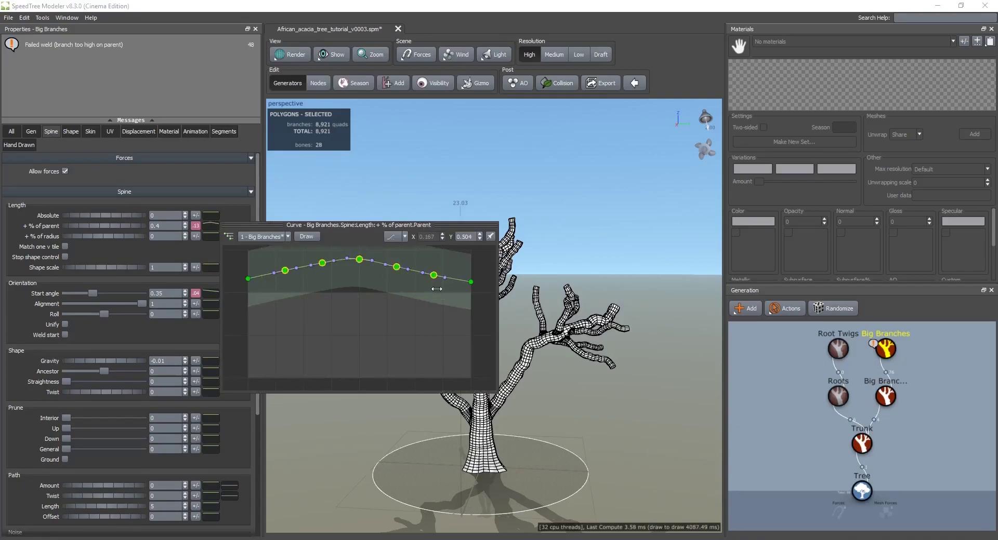
pyautogui.press('Delete')
pyautogui.moveTo(425, 227); pyautogui.dragTo(269, 185)
pyautogui.moveTo(314, 243)
pyautogui.mouseDown()
pyautogui.moveTo(314, 278)
pyautogui.moveTo(319, 220)
pyautogui.moveTo(321, 241)
pyautogui.mouseUp()
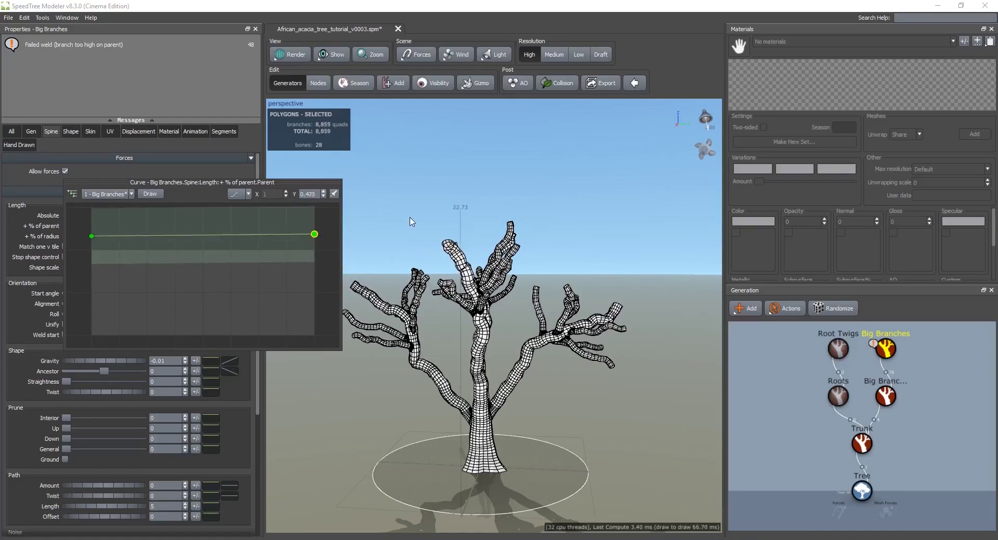
pyautogui.click(894, 356)
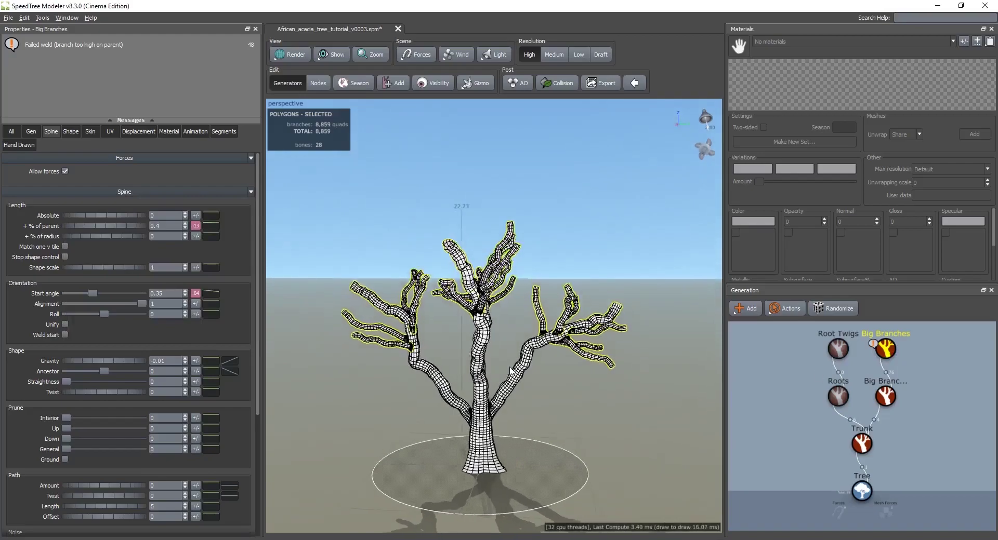
pyautogui.moveTo(75, 217); pyautogui.dragTo(89, 226)
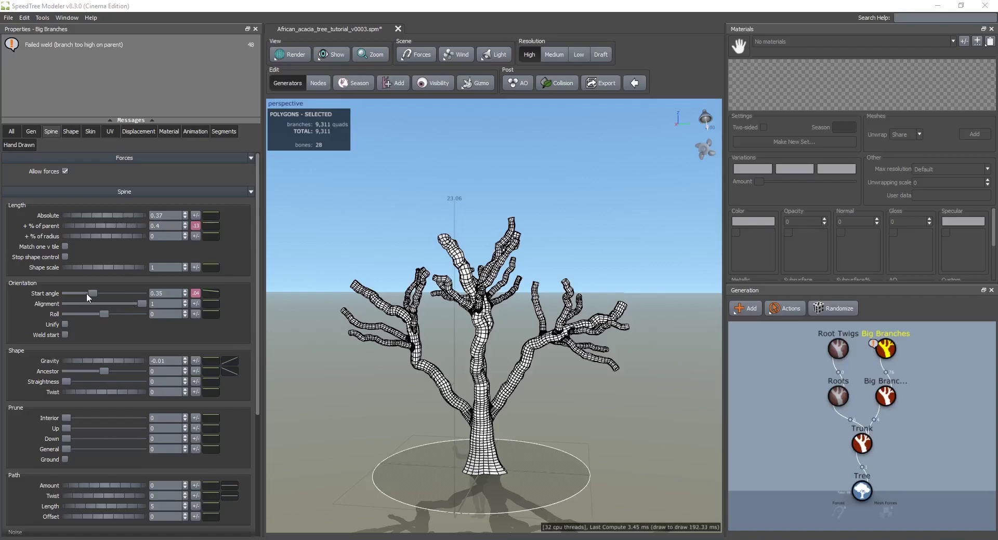
# Set the second-level Big Branches' start angle to 0.26 and their alignment to 0.475.
pyautogui.moveTo(92, 294); pyautogui.dragTo(85, 296)
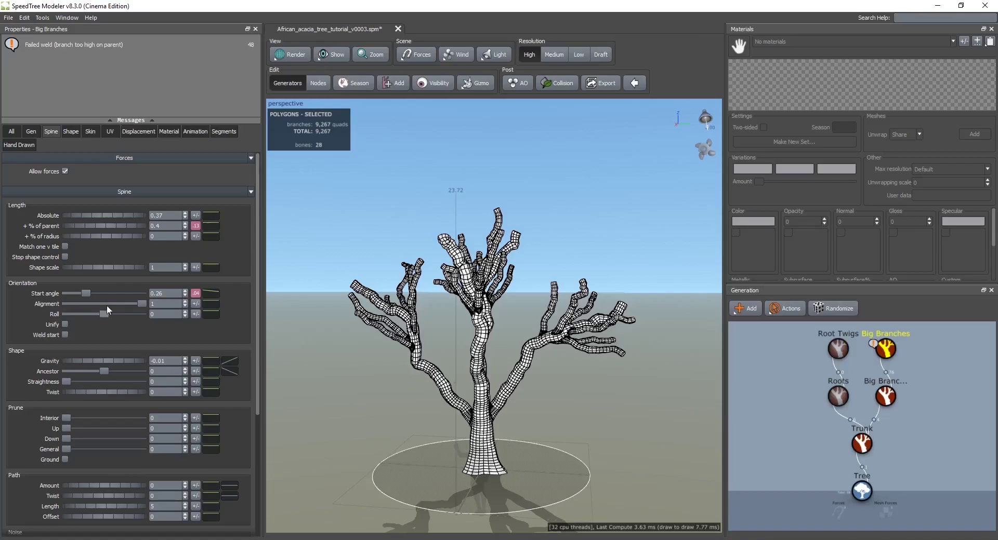
pyautogui.moveTo(127, 300); pyautogui.dragTo(101, 307)
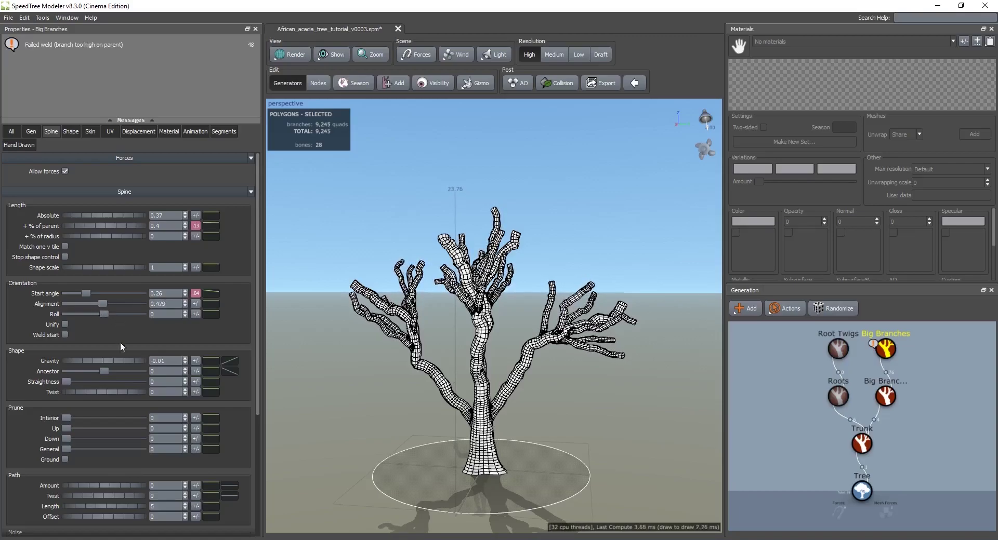
# Set the second-level Big Branches' spine gravity to 0.03.
pyautogui.moveTo(102, 362); pyautogui.dragTo(104, 363)
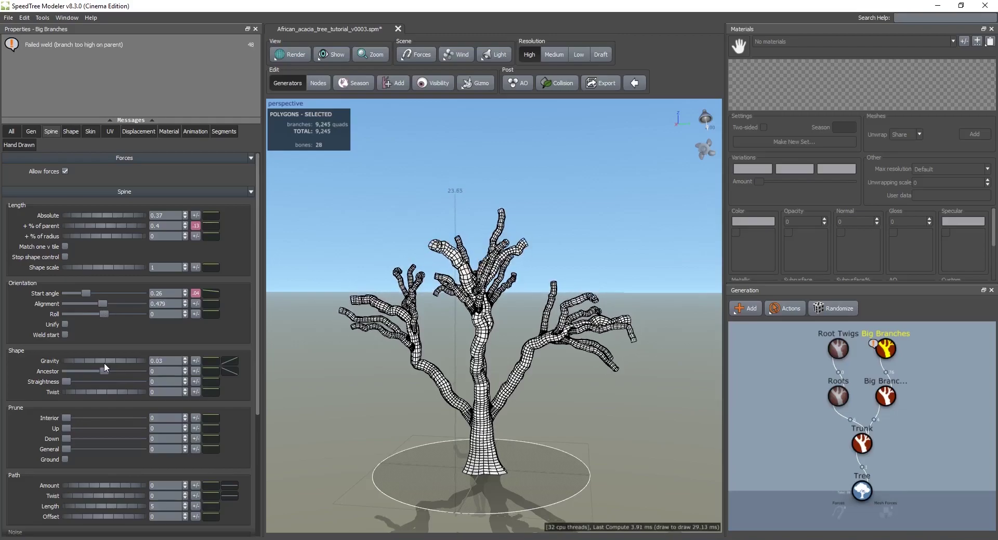
pyautogui.moveTo(488, 359); pyautogui.dragTo(494, 388)
pyautogui.moveTo(473, 358); pyautogui.dragTo(473, 344)
# Set the second-level Big Branches' generation position to 0.55.
pyautogui.click(33, 132)
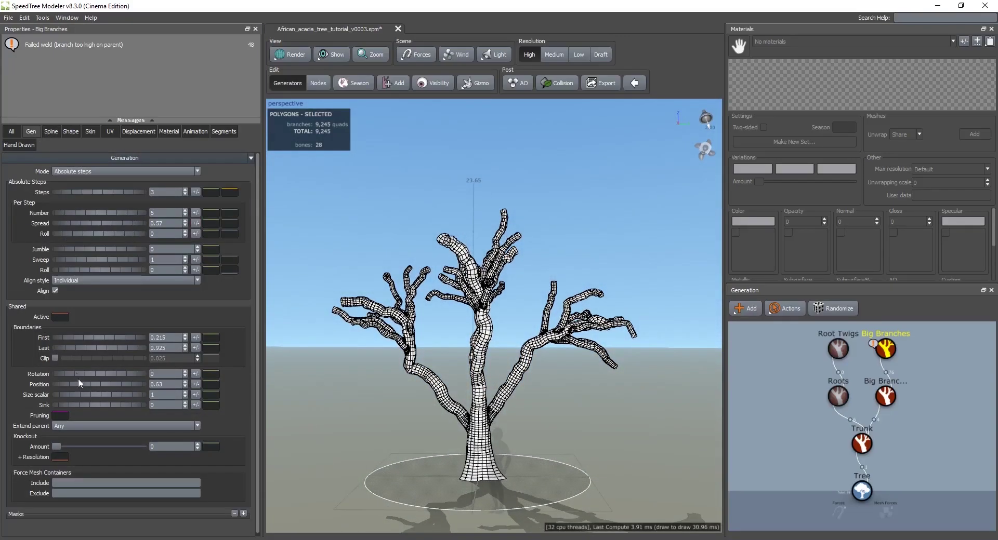
pyautogui.moveTo(108, 382); pyautogui.dragTo(105, 382)
pyautogui.moveTo(456, 344); pyautogui.dragTo(487, 366)
pyautogui.scroll(1, 484, 350)
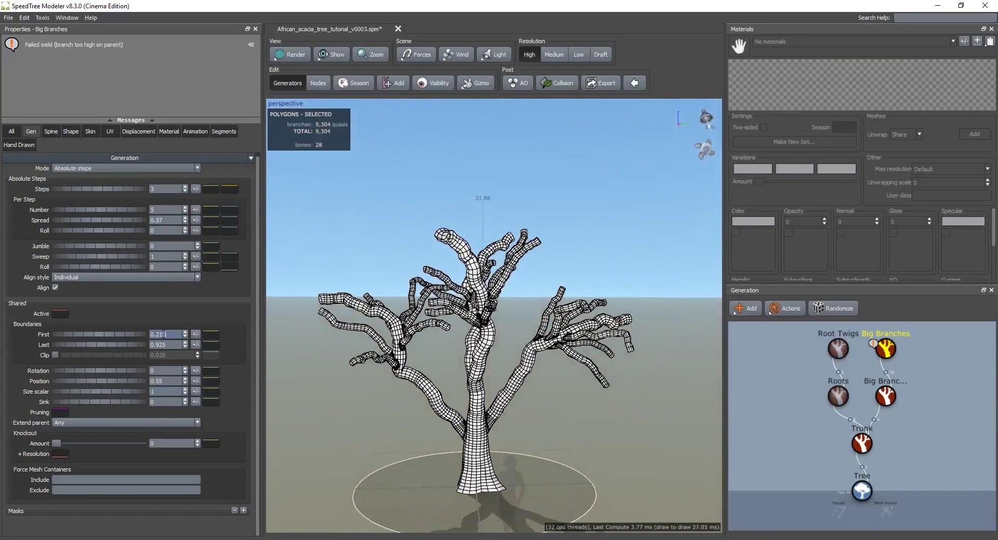
# Set the second-level Big Branches' generation boundaries to 0 for first and 0.955 for last, and their position to 0.74.
pyautogui.write('0')
pyautogui.moveTo(441, 336)
pyautogui.mouseDown()
pyautogui.moveTo(450, 324)
pyautogui.moveTo(457, 338)
pyautogui.mouseUp()
pyautogui.moveTo(104, 345); pyautogui.dragTo(108, 379)
pyautogui.moveTo(288, 387); pyautogui.dragTo(512, 363)
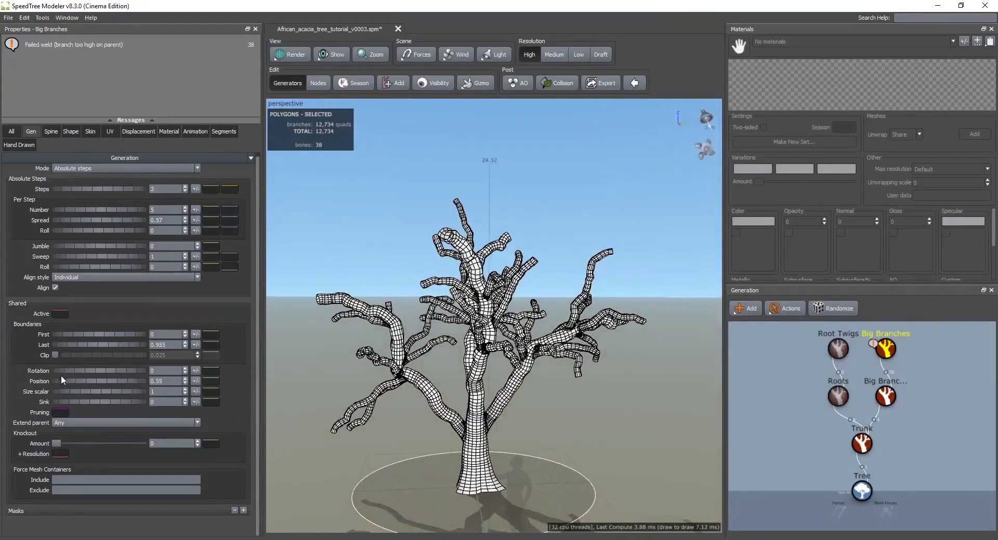
pyautogui.moveTo(71, 381)
pyautogui.mouseDown()
pyautogui.moveTo(94, 389)
pyautogui.moveTo(66, 389)
pyautogui.moveTo(95, 392)
pyautogui.moveTo(80, 393)
pyautogui.mouseUp()
pyautogui.moveTo(420, 383)
pyautogui.mouseDown()
pyautogui.moveTo(401, 406)
pyautogui.moveTo(428, 383)
pyautogui.moveTo(422, 395)
pyautogui.mouseUp()
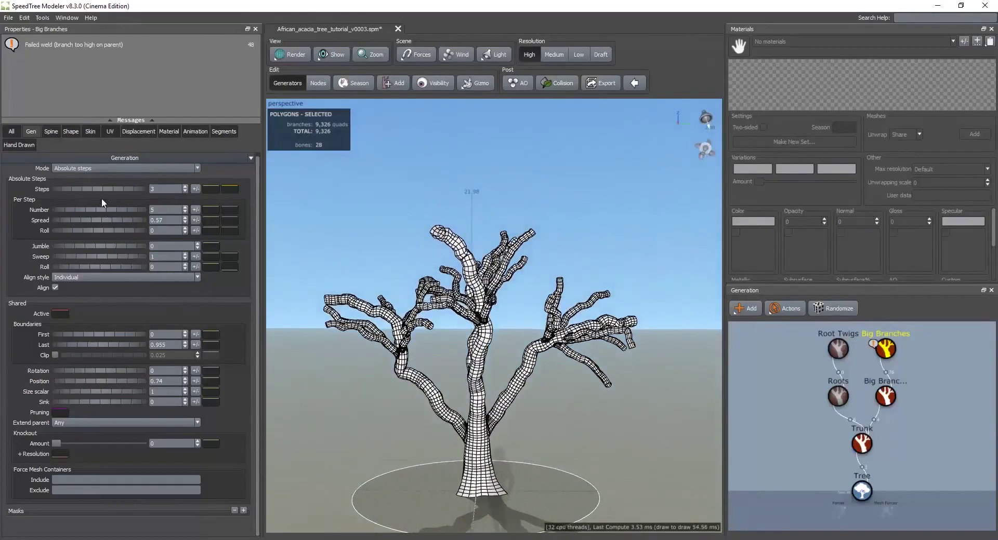
pyautogui.click(51, 131)
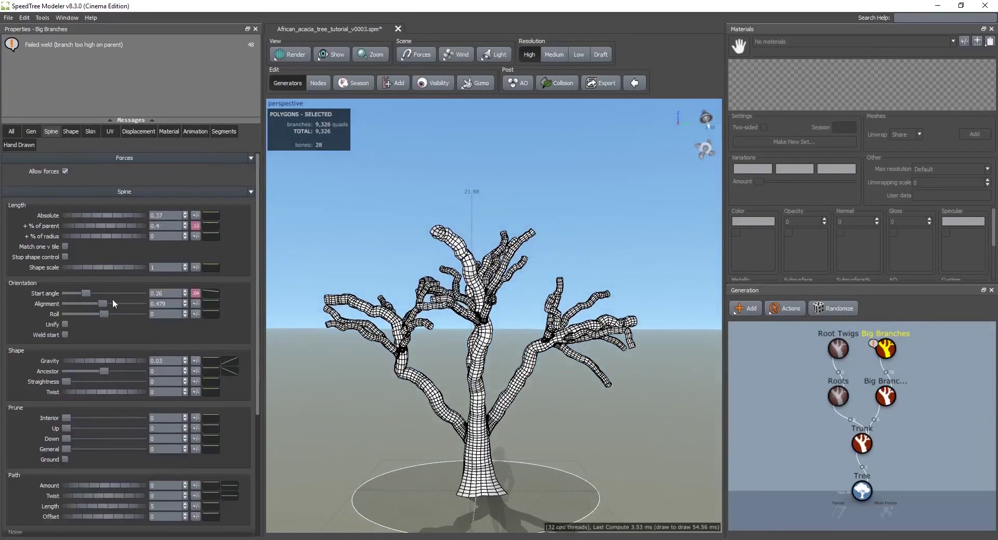
pyautogui.scroll(-1, 104, 312)
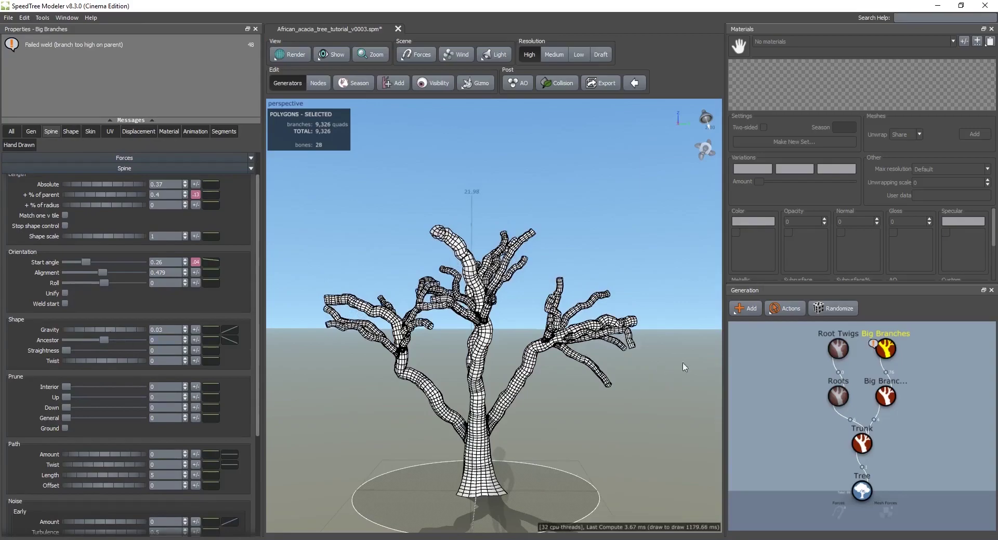
pyautogui.moveTo(416, 334); pyautogui.dragTo(446, 341)
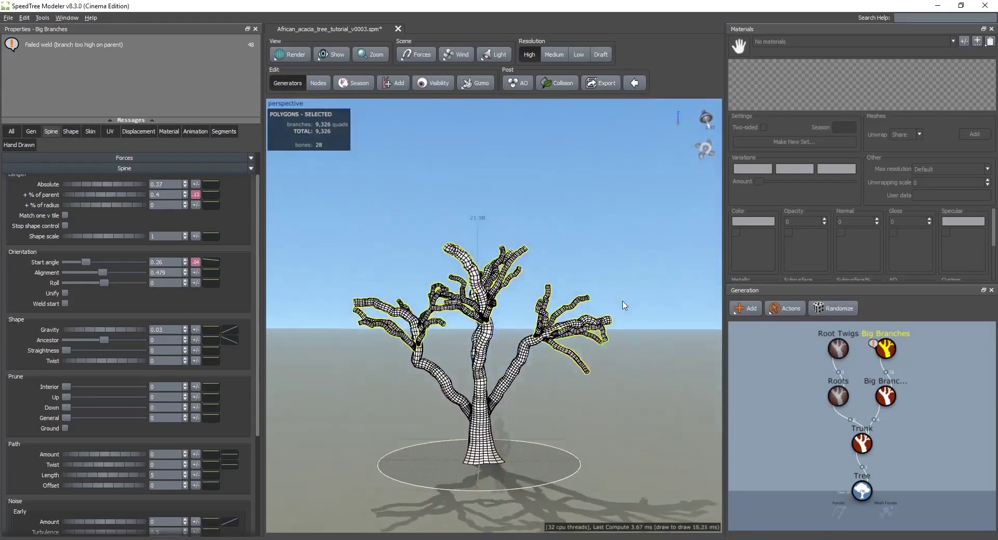
pyautogui.click(608, 321)
pyautogui.moveTo(608, 321); pyautogui.dragTo(615, 336)
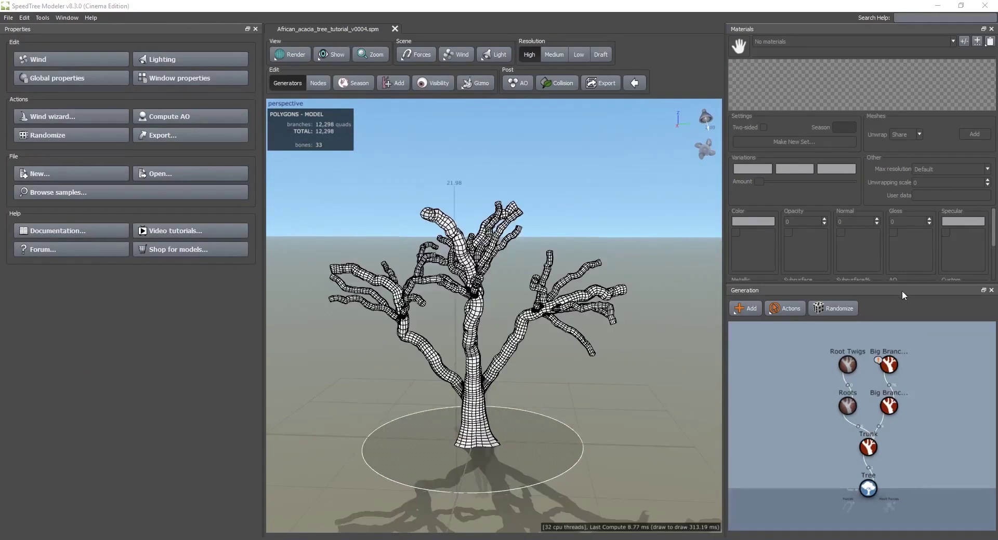
pyautogui.moveTo(524, 299); pyautogui.dragTo(536, 291)
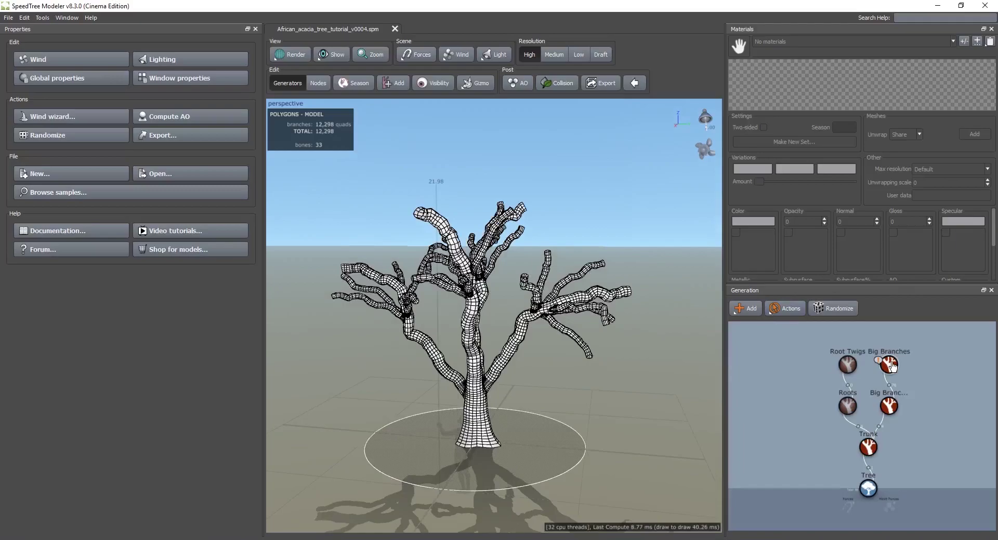
# Select the second-level Big Branches, examine how they grow from their parents, and view their absolute length parent curve.
pyautogui.click(892, 366)
pyautogui.scroll(3, 547, 278)
pyautogui.moveTo(546, 312); pyautogui.dragTo(458, 324, button='middle')
pyautogui.moveTo(459, 325); pyautogui.dragTo(464, 294)
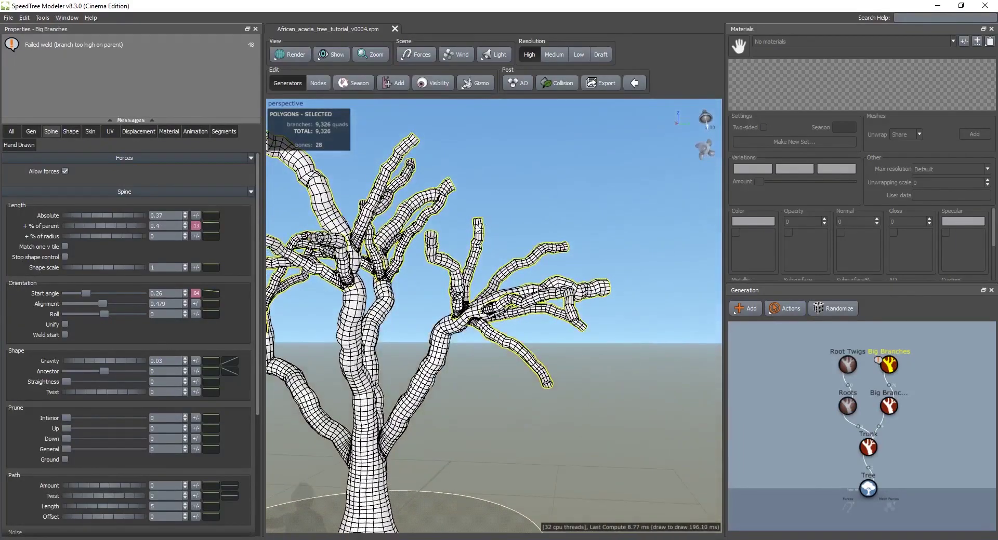
pyautogui.moveTo(466, 335); pyautogui.dragTo(539, 355)
pyautogui.moveTo(584, 291); pyautogui.dragTo(581, 346)
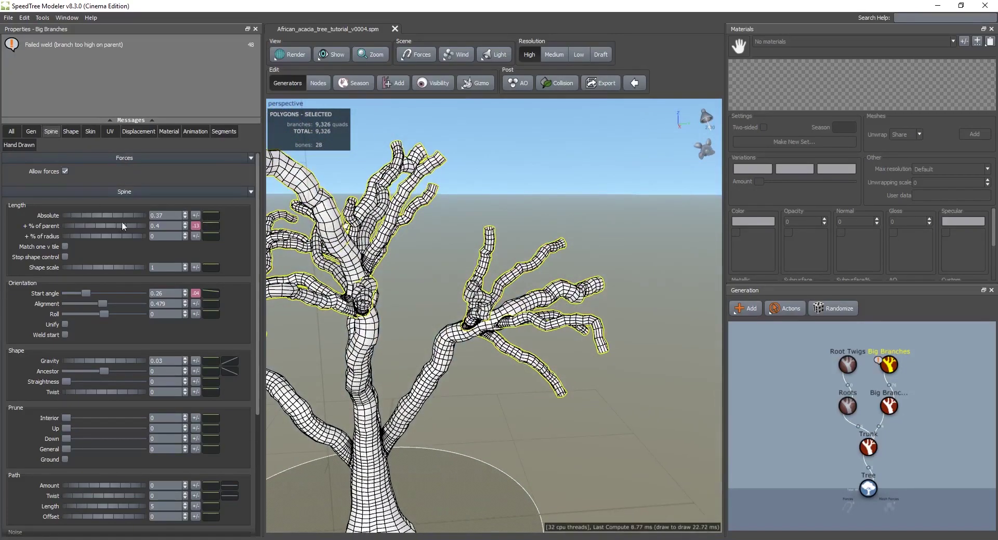
pyautogui.click(209, 216)
pyautogui.moveTo(334, 214); pyautogui.dragTo(163, 174)
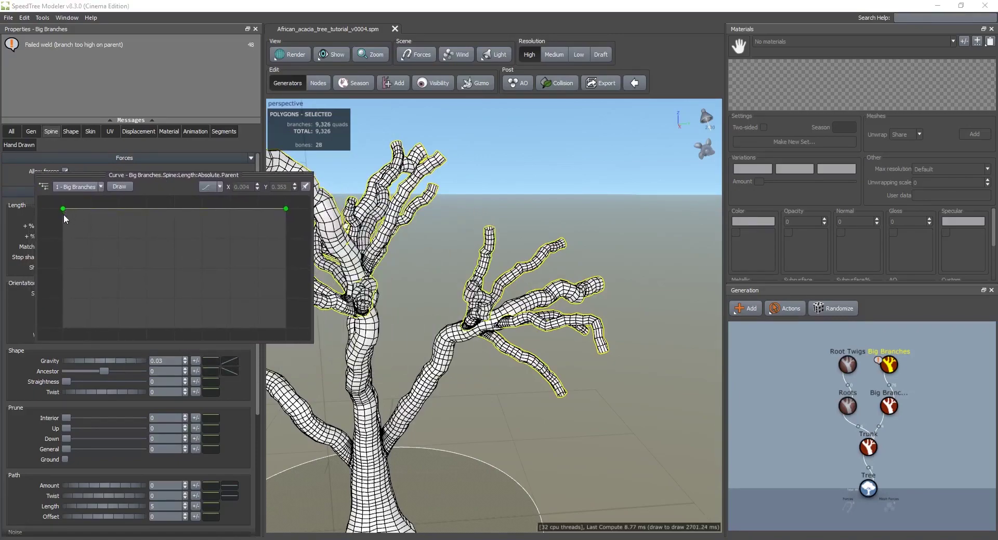
pyautogui.moveTo(63, 214); pyautogui.dragTo(73, 220)
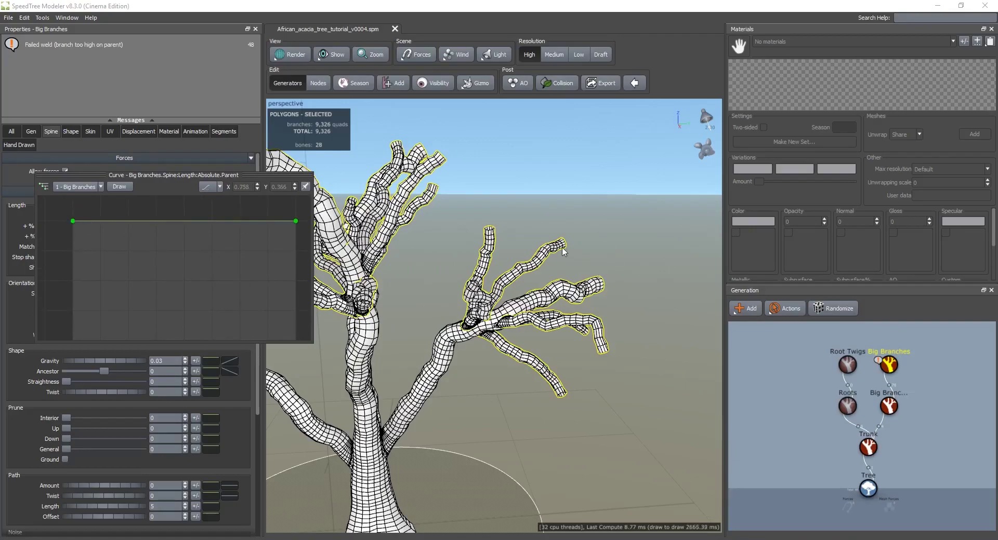
pyautogui.moveTo(560, 313); pyautogui.dragTo(510, 334)
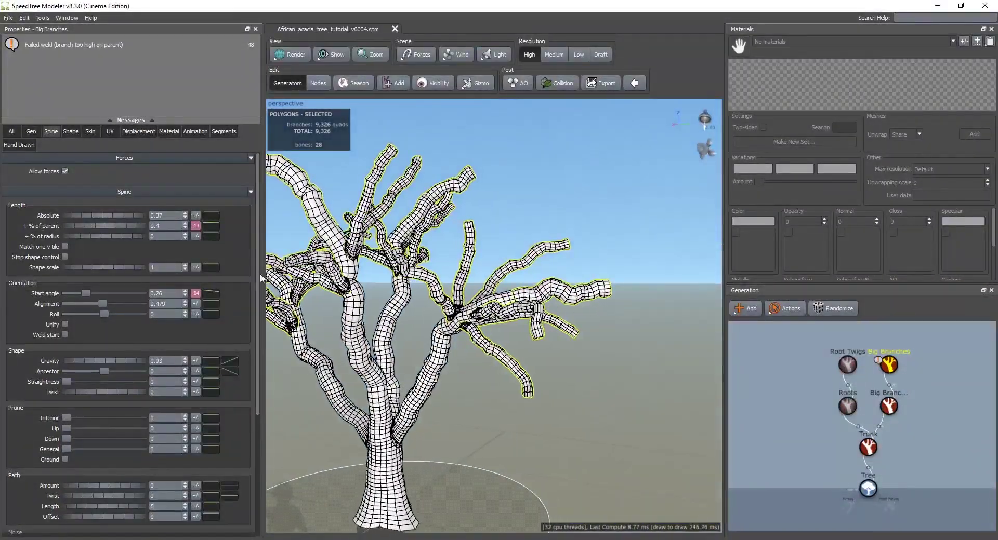
# Slope the second-level Big Branches' absolute length parent curve, raising its start to about 1.889 and lowering its end to about 0.147.
pyautogui.click(213, 224)
pyautogui.moveTo(262, 260); pyautogui.dragTo(259, 197)
pyautogui.moveTo(344, 214); pyautogui.dragTo(201, 295)
pyautogui.scroll(-2, 170, 354)
pyautogui.moveTo(179, 346); pyautogui.dragTo(186, 248)
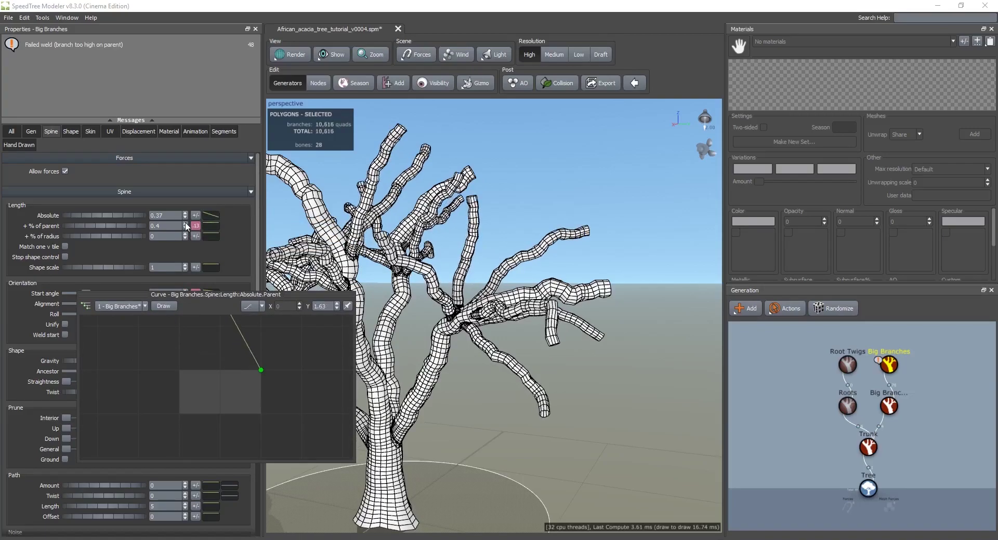
pyautogui.moveTo(261, 370); pyautogui.dragTo(274, 292)
pyautogui.moveTo(273, 358); pyautogui.dragTo(273, 398)
pyautogui.scroll(-2, 249, 366)
pyautogui.moveTo(248, 367); pyautogui.dragTo(261, 422, button='middle')
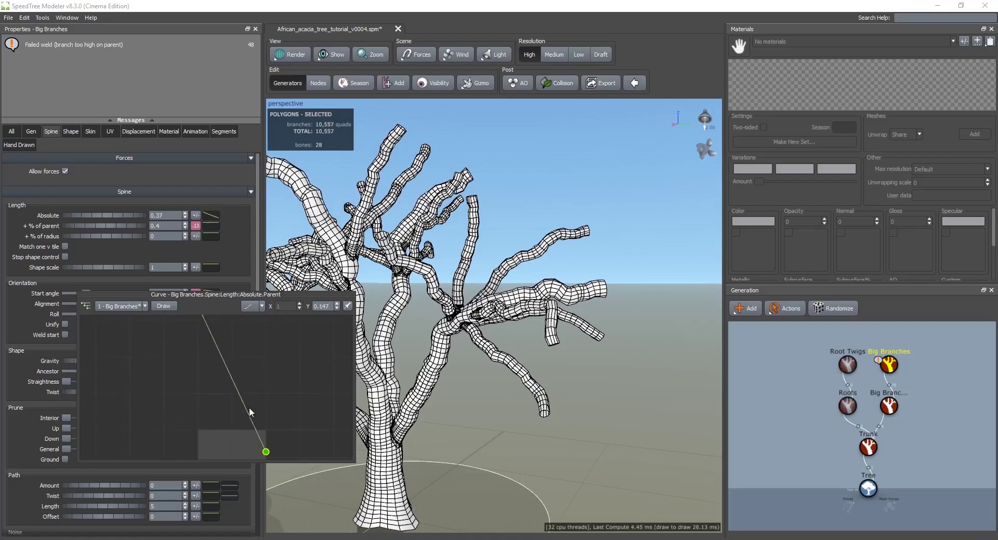
pyautogui.scroll(-2, 227, 363)
pyautogui.moveTo(206, 343); pyautogui.dragTo(205, 319)
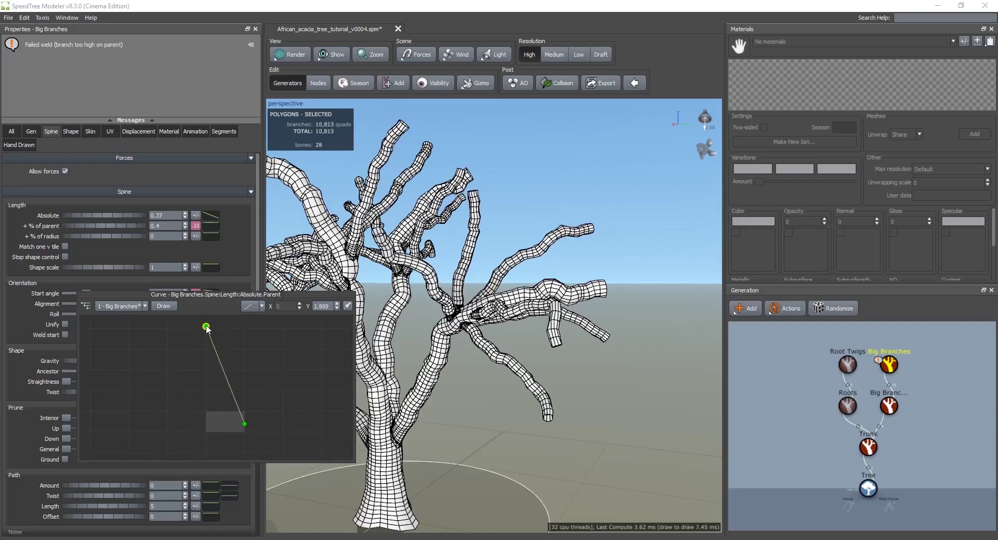
# Set the variance of the second-level Big Branches' length % of parent to 0.02 and check the whole tree.
pyautogui.click(196, 226)
pyautogui.write('.02')
pyautogui.press('Return')
pyautogui.scroll(-5, 579, 341)
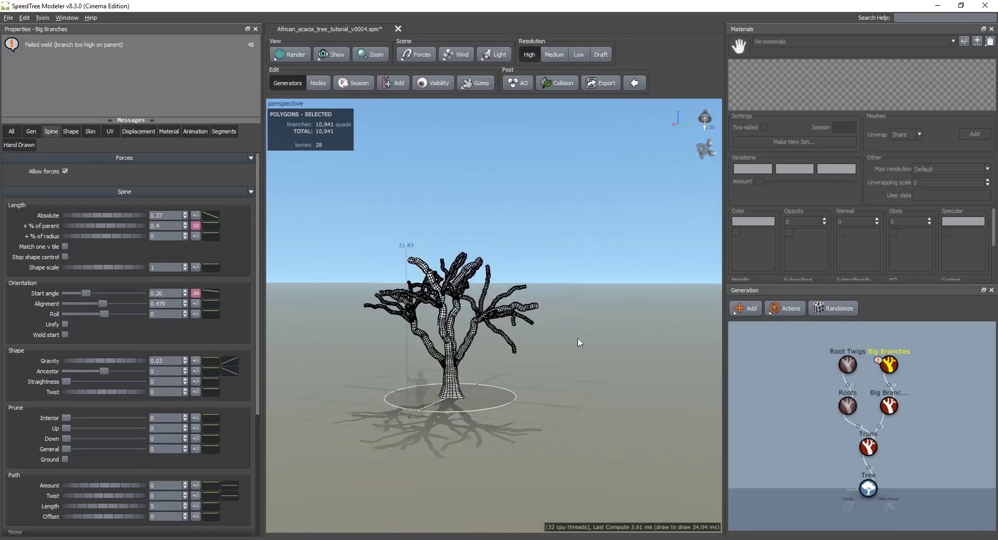
pyautogui.scroll(5, 486, 326)
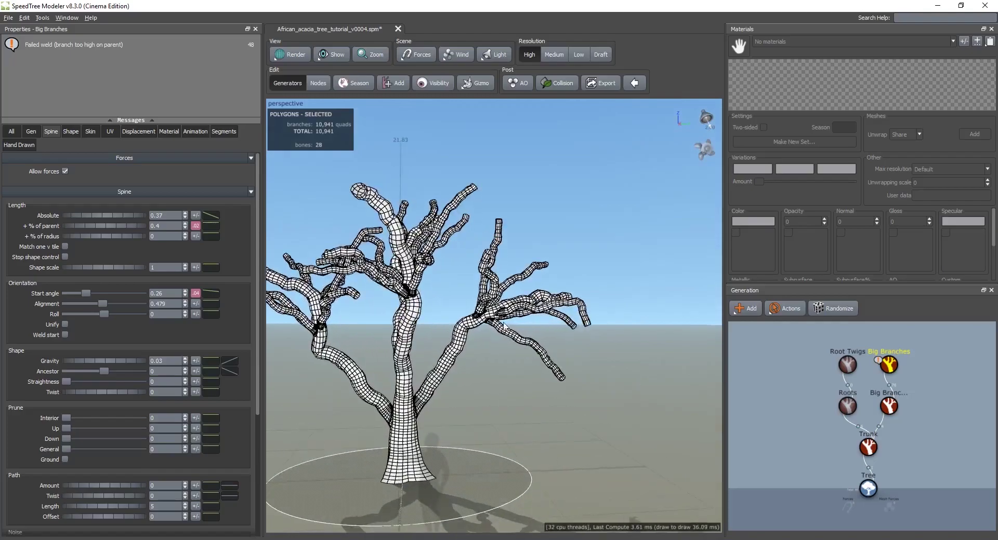
pyautogui.moveTo(564, 268); pyautogui.dragTo(408, 291)
pyautogui.moveTo(408, 291); pyautogui.dragTo(497, 294, button='middle')
pyautogui.moveTo(498, 297); pyautogui.dragTo(489, 322)
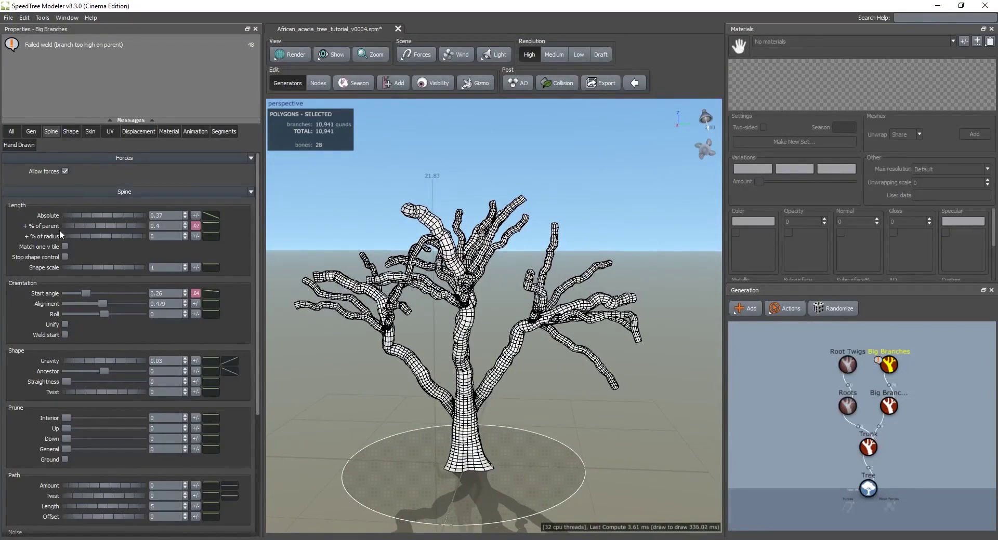
# Taper the second-level Big Branches by lowering the end of their skin absolute radius profile curve to about 0.252.
pyautogui.click(89, 133)
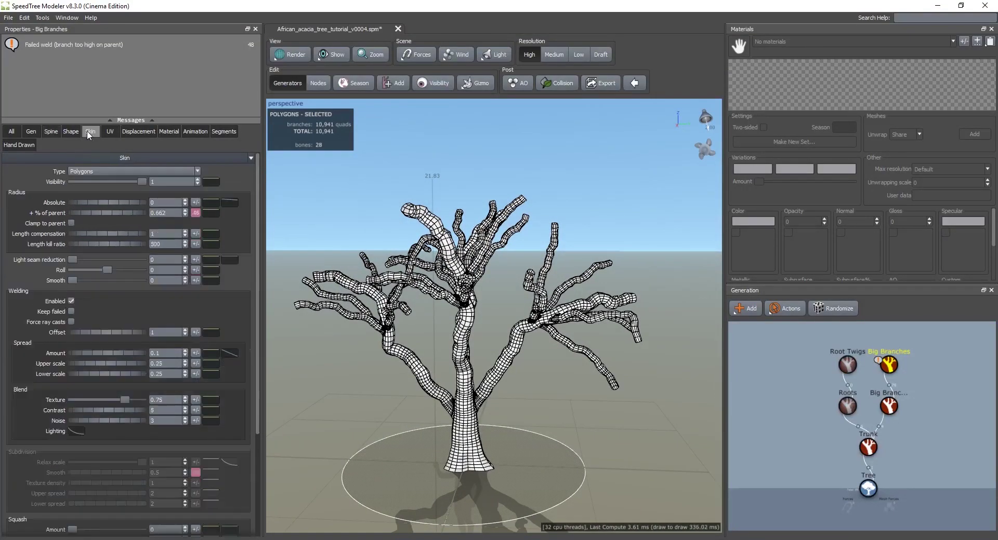
pyautogui.click(234, 202)
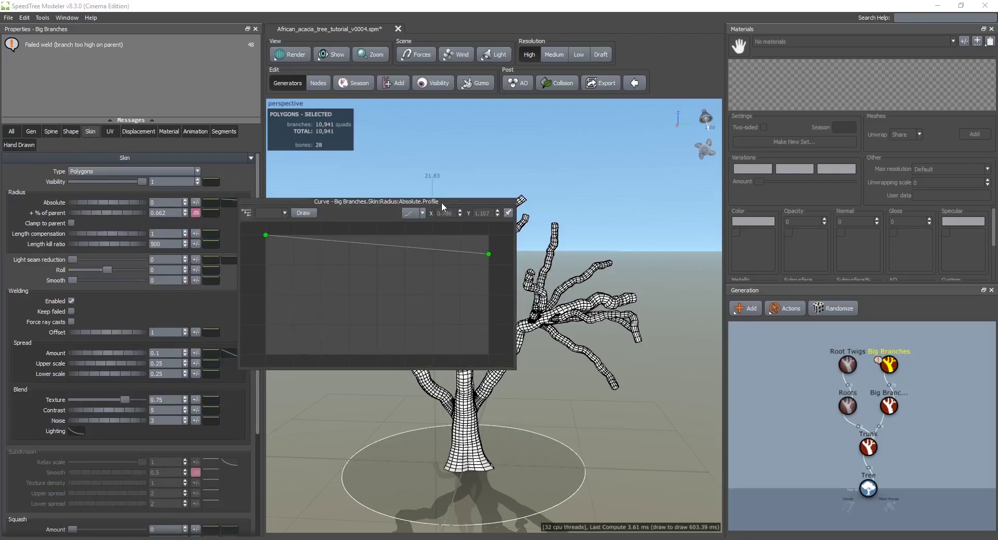
pyautogui.moveTo(443, 205); pyautogui.dragTo(261, 205)
pyautogui.moveTo(306, 256); pyautogui.dragTo(307, 323)
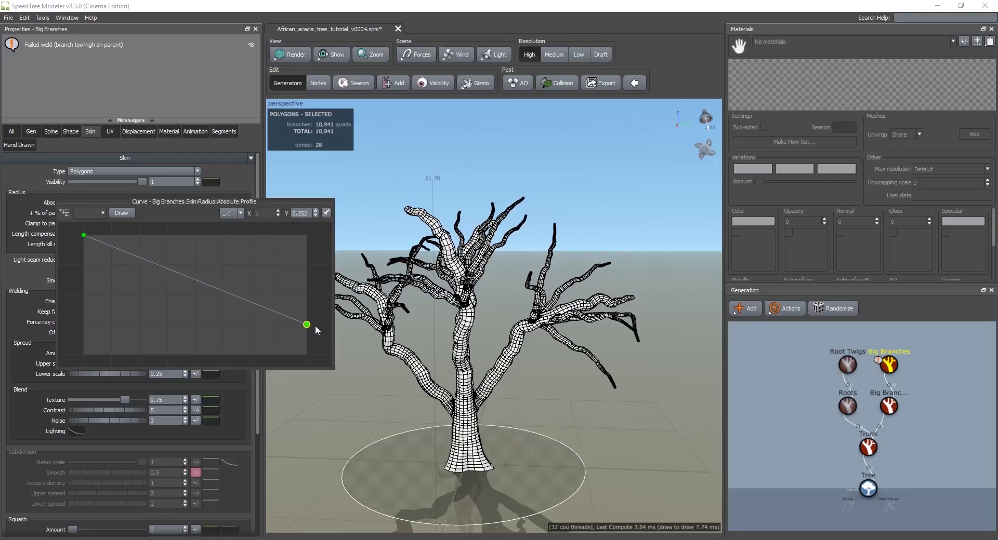
pyautogui.moveTo(469, 357); pyautogui.dragTo(499, 359)
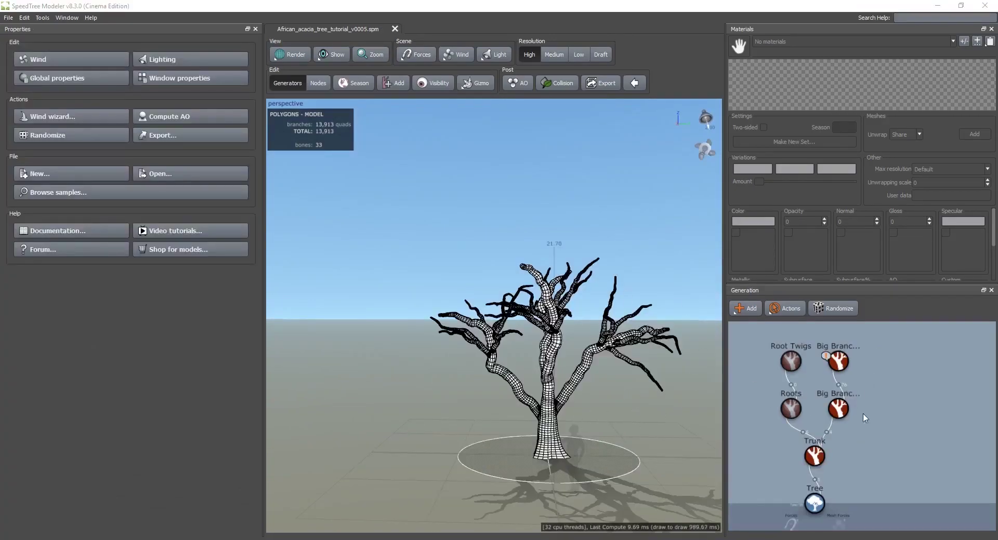
# Bring up the acacia_tree.png reference photo, compare its crown with the model, and minimize the photo.
pyautogui.moveTo(863, 414); pyautogui.dragTo(878, 397)
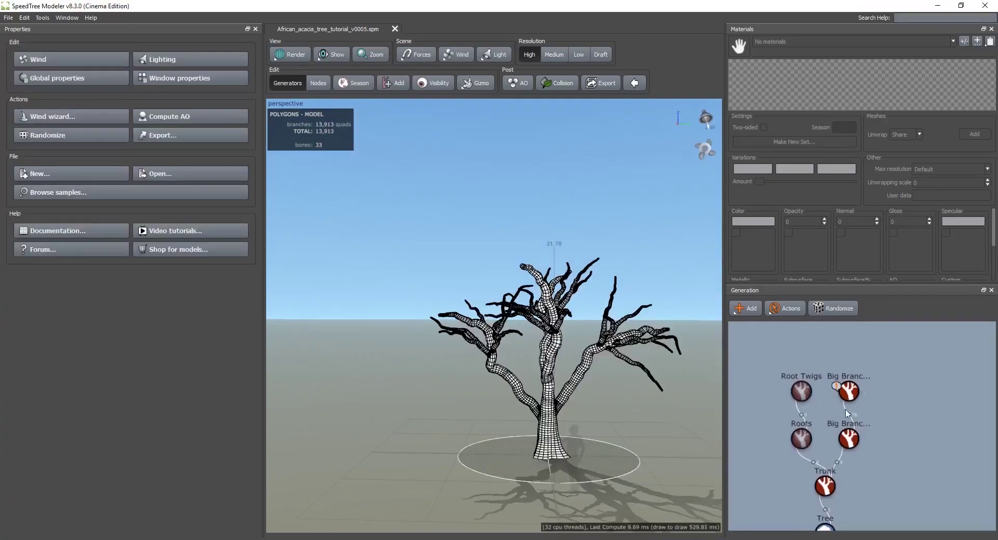
pyautogui.click(611, 539)
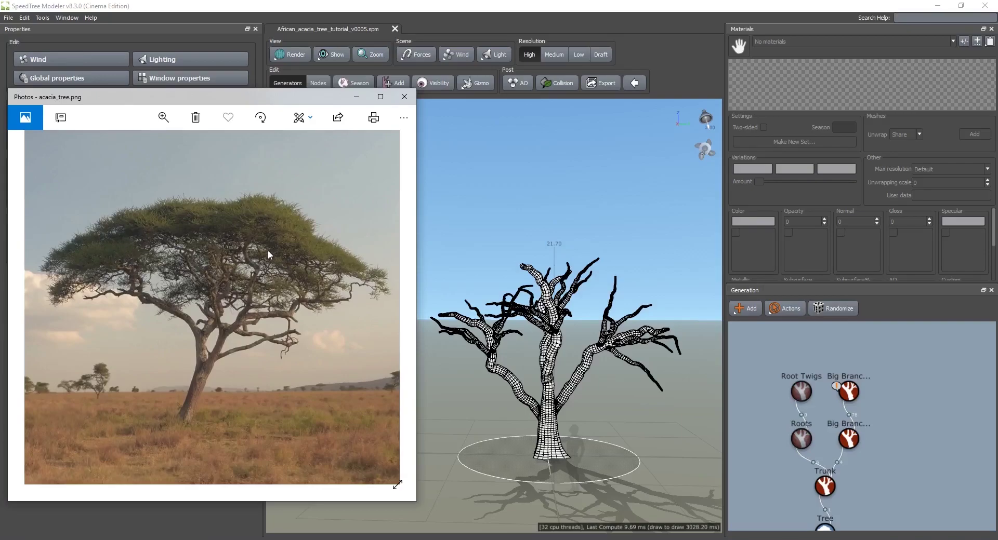
pyautogui.click(356, 97)
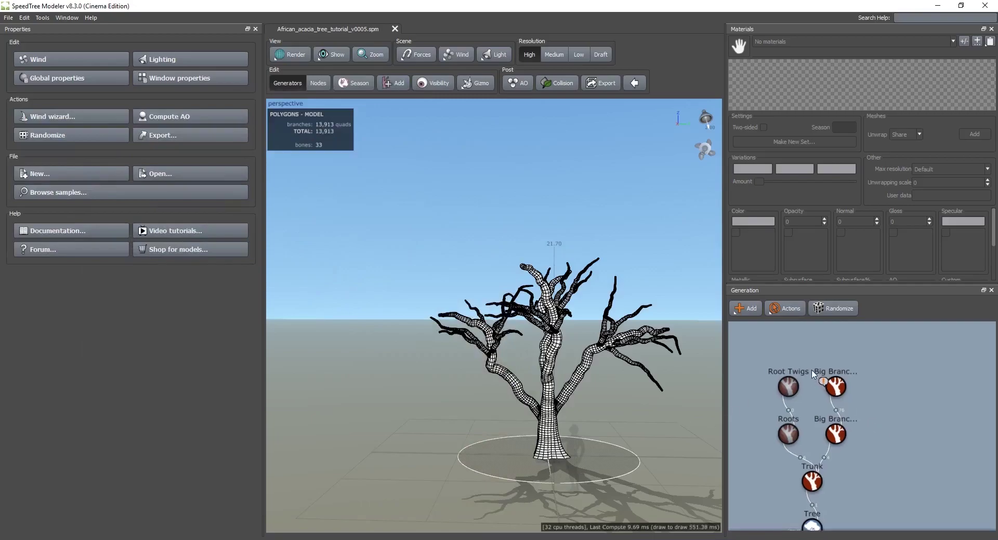
# Duplicate the second-level Big Branches generator and attach the copy to it as a third branch level.
pyautogui.click(831, 390)
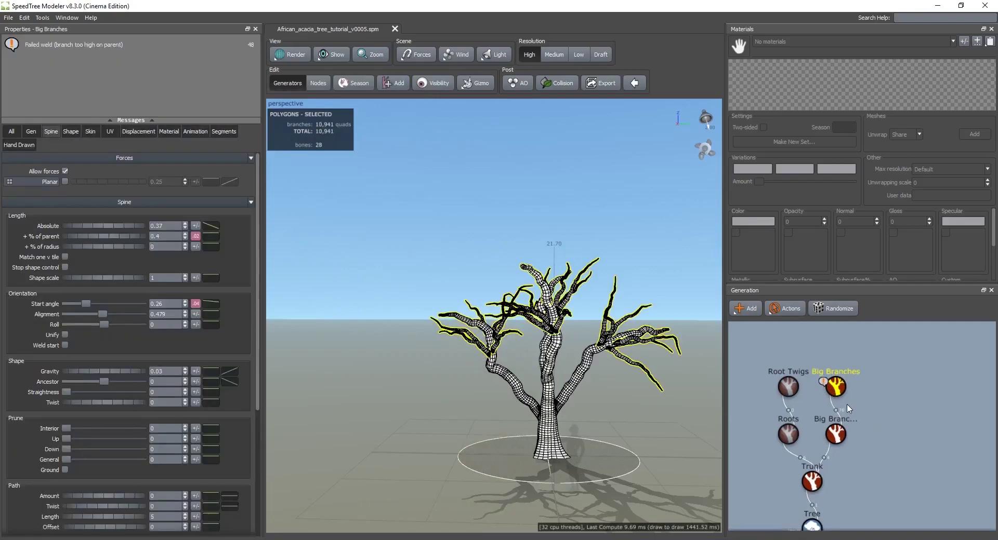
pyautogui.moveTo(860, 420); pyautogui.dragTo(878, 417, button='middle')
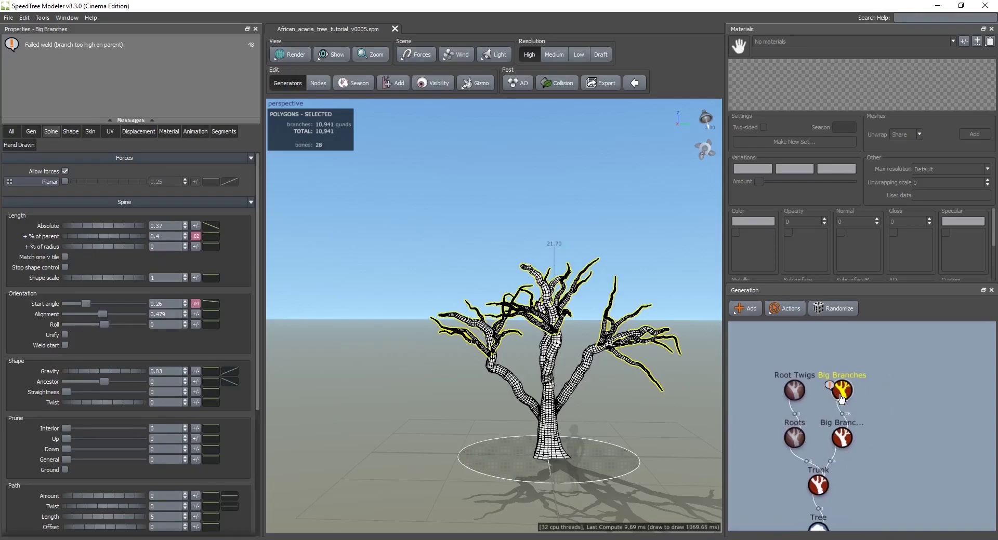
pyautogui.click(895, 371)
pyautogui.hotkey('ctrl', 'v')
pyautogui.moveTo(867, 390); pyautogui.dragTo(819, 392)
pyautogui.moveTo(582, 347); pyautogui.dragTo(556, 369)
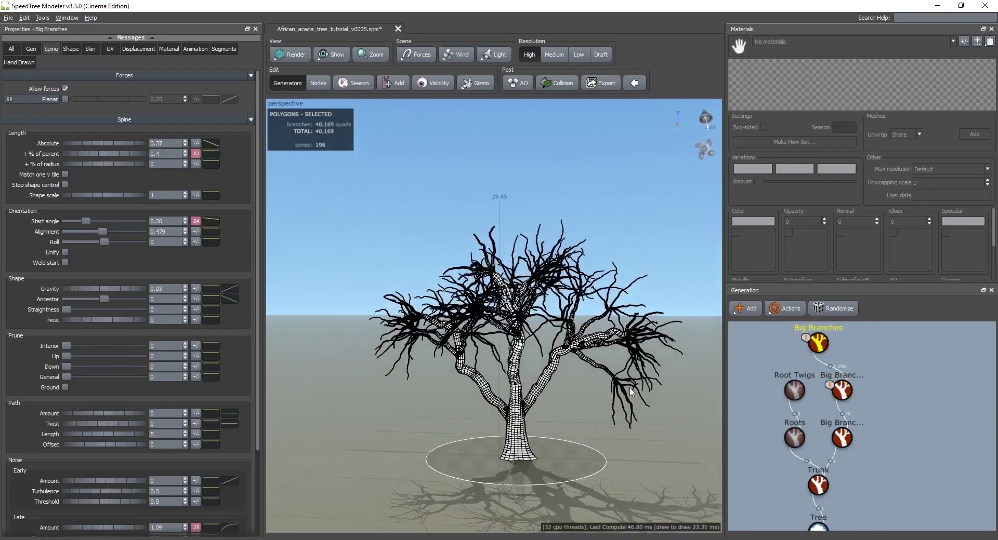
pyautogui.moveTo(544, 344)
pyautogui.mouseDown()
pyautogui.moveTo(546, 317)
pyautogui.moveTo(538, 358)
pyautogui.mouseUp()
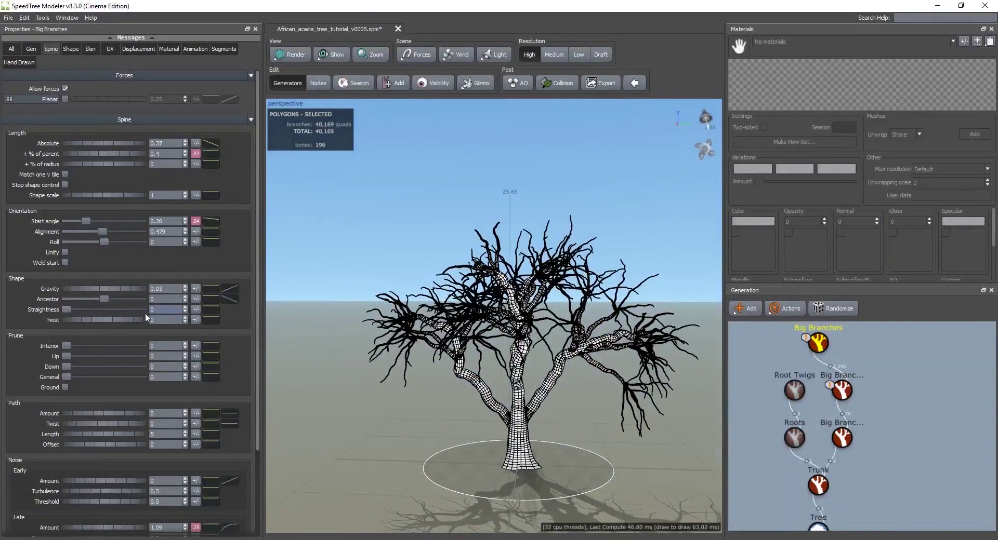
# Set the third-level Big Branches' spine gravity to -0.06.
pyautogui.moveTo(132, 290); pyautogui.dragTo(125, 286)
pyautogui.moveTo(457, 312); pyautogui.dragTo(468, 345)
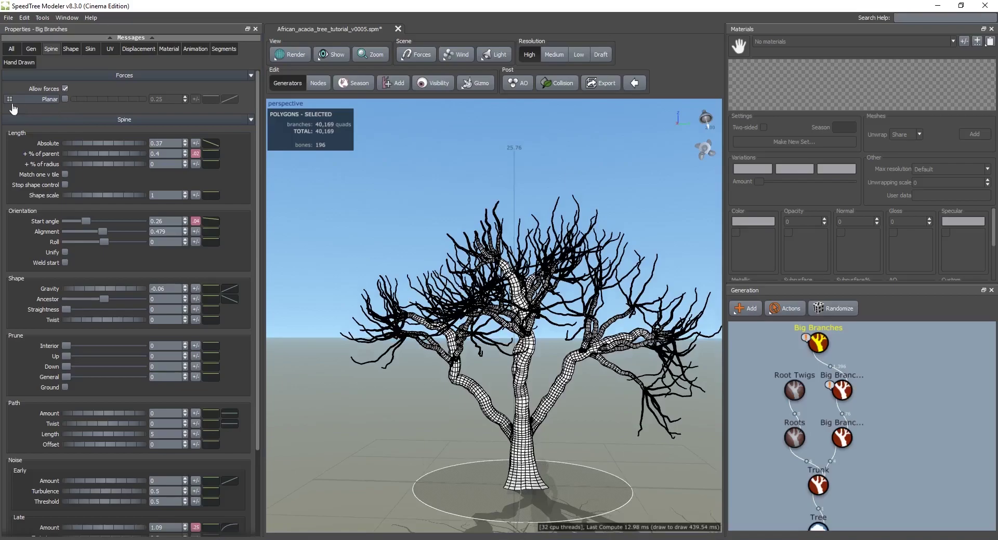
# Replace the tree's existing Planar force with a new Planar force and set its strength to 5.
pyautogui.moveTo(886, 396); pyautogui.dragTo(890, 312, button='middle')
pyautogui.click(803, 468)
pyautogui.click(830, 478)
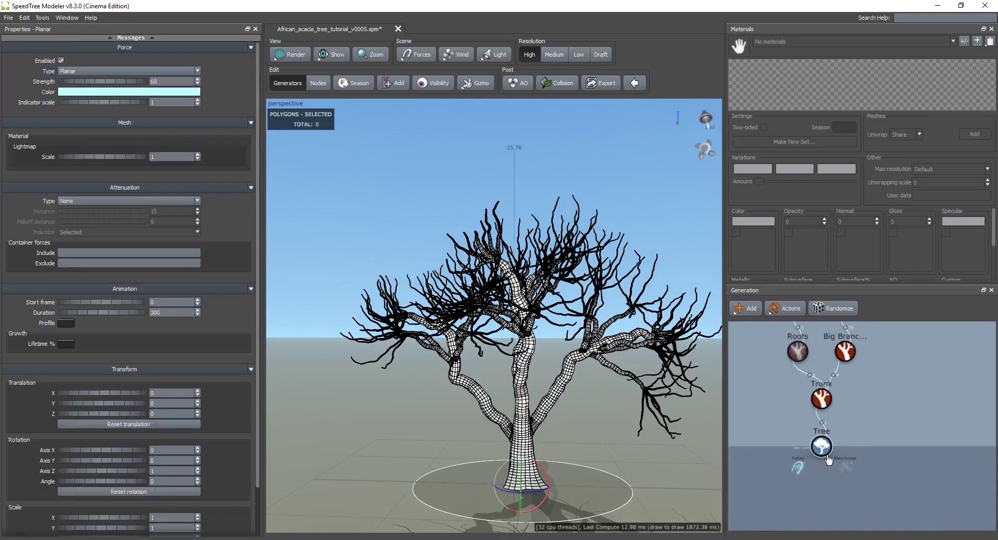
pyautogui.click(806, 457)
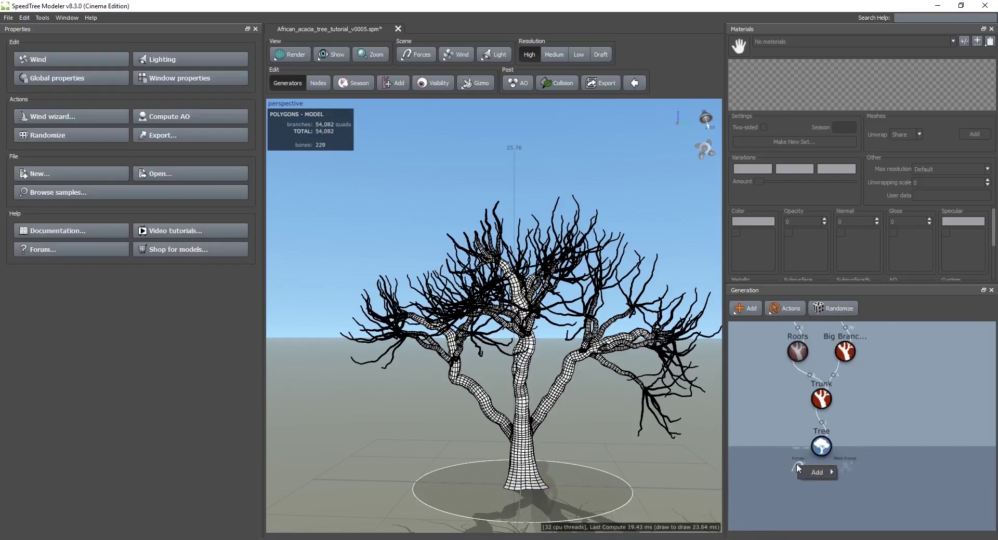
pyautogui.moveTo(813, 476)
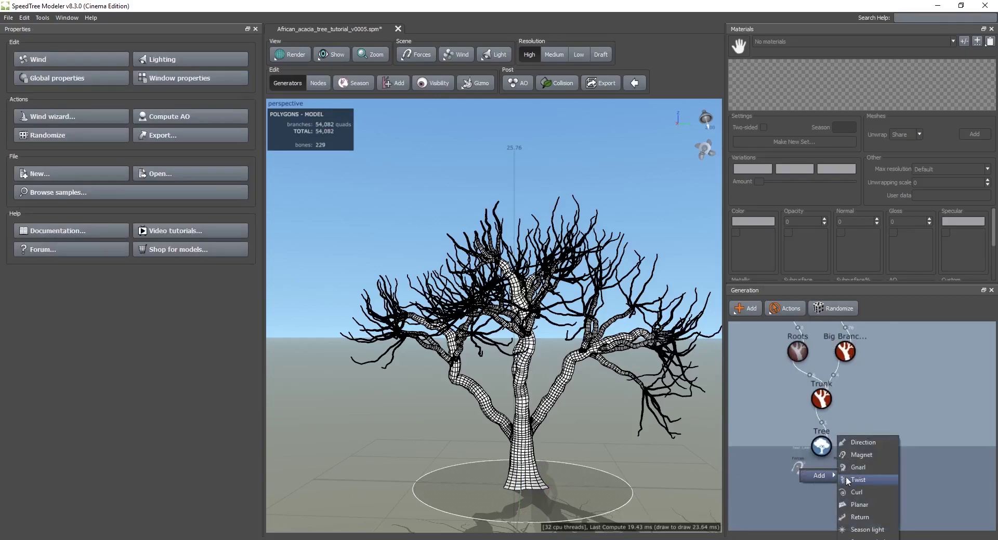
pyautogui.click(860, 504)
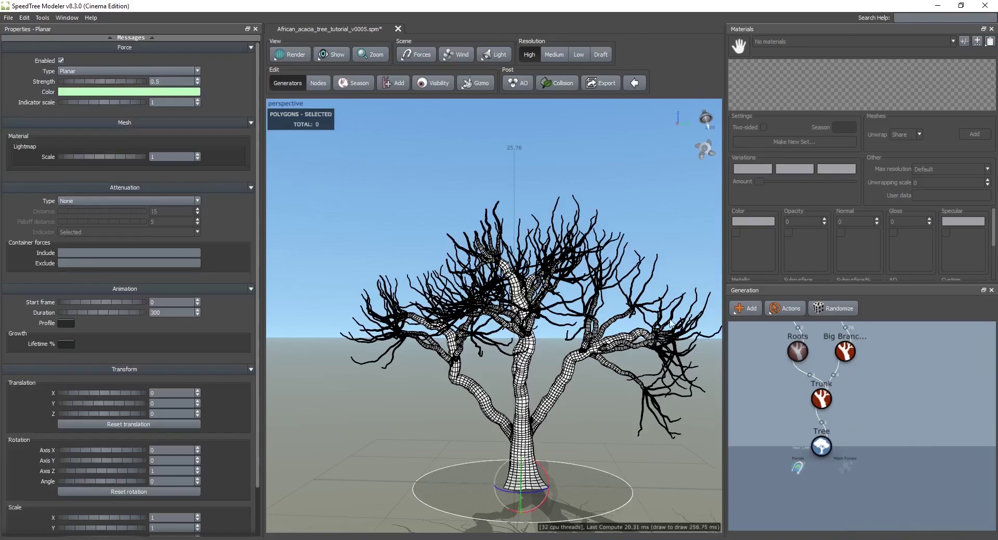
pyautogui.doubleClick(160, 82)
pyautogui.write('5')
# Enable the Planar force on the third-level Big Branches and set their spine twist to 2.
pyautogui.moveTo(871, 429); pyautogui.dragTo(871, 445, button='middle')
pyautogui.scroll(-1, 871, 445)
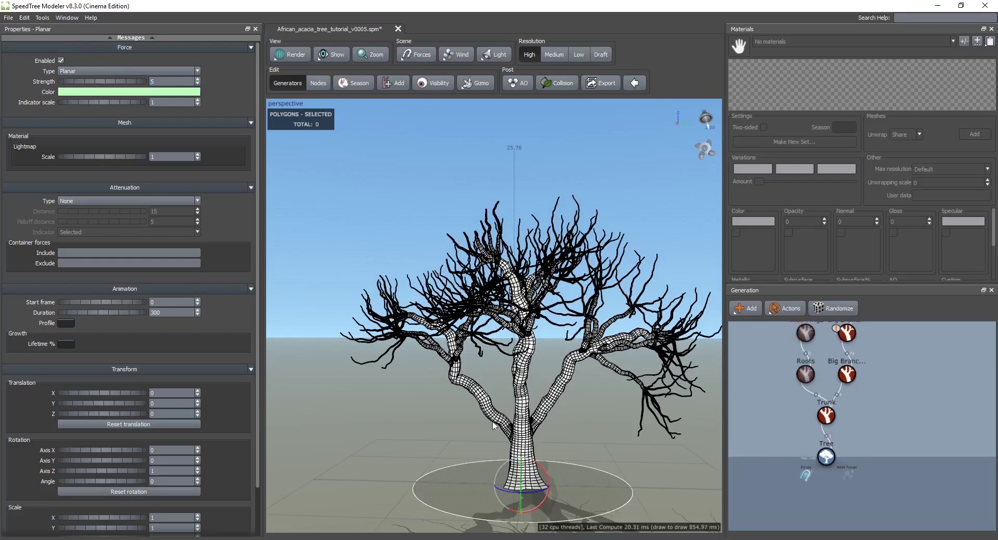
pyautogui.scroll(3, 765, 452)
pyautogui.click(813, 347)
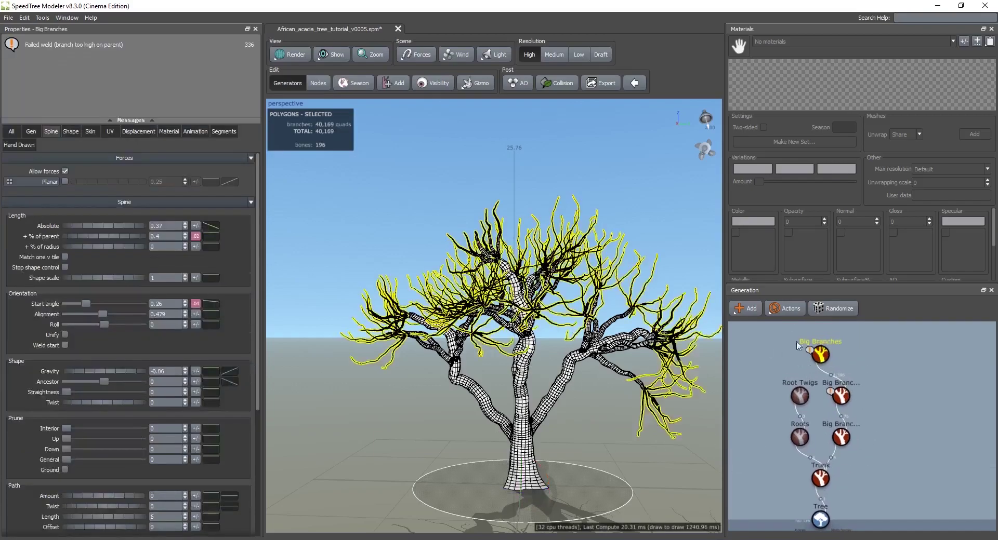
pyautogui.moveTo(778, 503); pyautogui.dragTo(784, 454, button='middle')
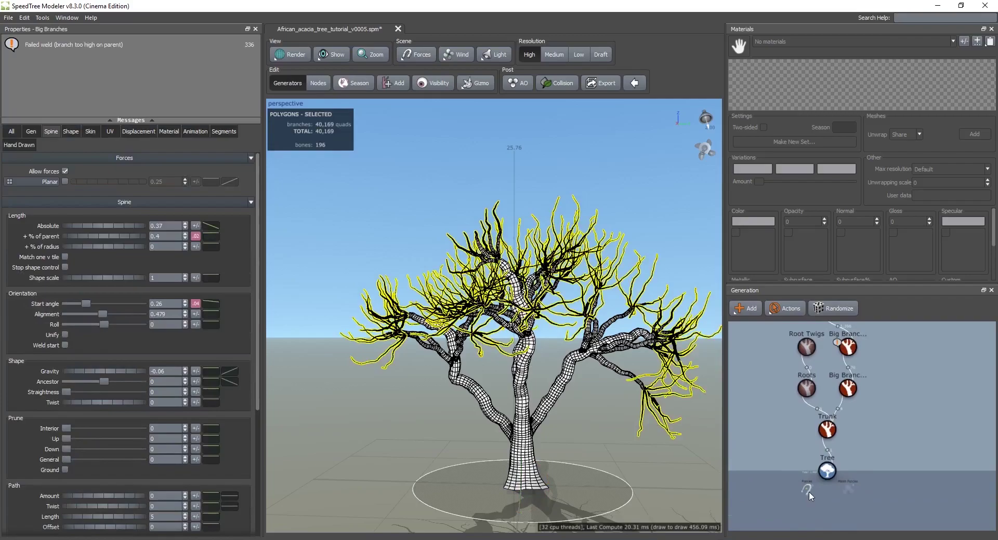
pyautogui.click(65, 171)
pyautogui.click(64, 182)
pyautogui.moveTo(490, 338); pyautogui.dragTo(491, 372)
pyautogui.scroll(5, 474, 381)
pyautogui.scroll(-2, 108, 364)
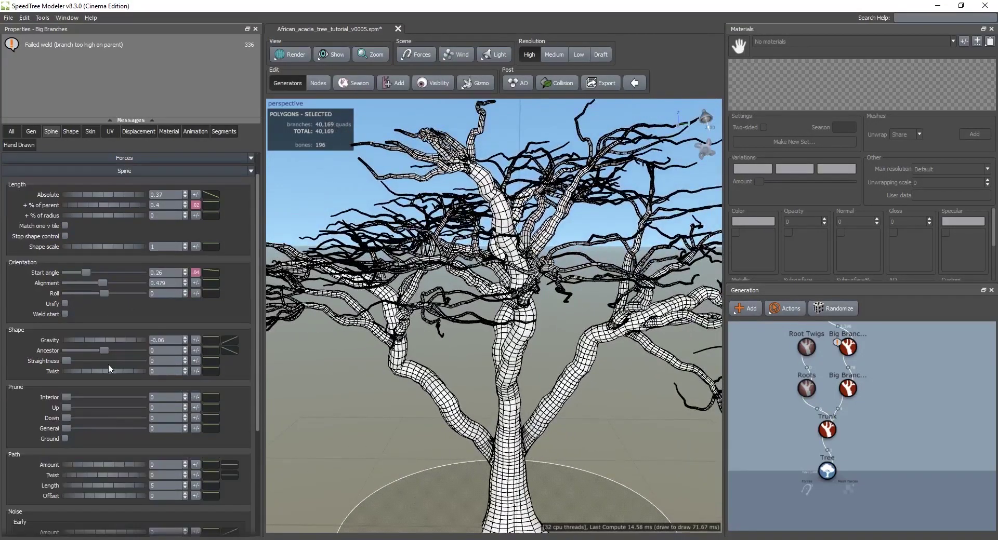
pyautogui.moveTo(88, 372); pyautogui.dragTo(192, 371)
pyautogui.moveTo(503, 333); pyautogui.dragTo(534, 351)
# Inspect a low second-level branch, compare the crown with the acacia_tree.png reference photo, and minimize the photo.
pyautogui.click(538, 366)
pyautogui.moveTo(541, 339); pyautogui.dragTo(545, 369, button='right')
pyautogui.moveTo(546, 369); pyautogui.dragTo(512, 350, button='middle')
pyautogui.moveTo(513, 352); pyautogui.dragTo(564, 493)
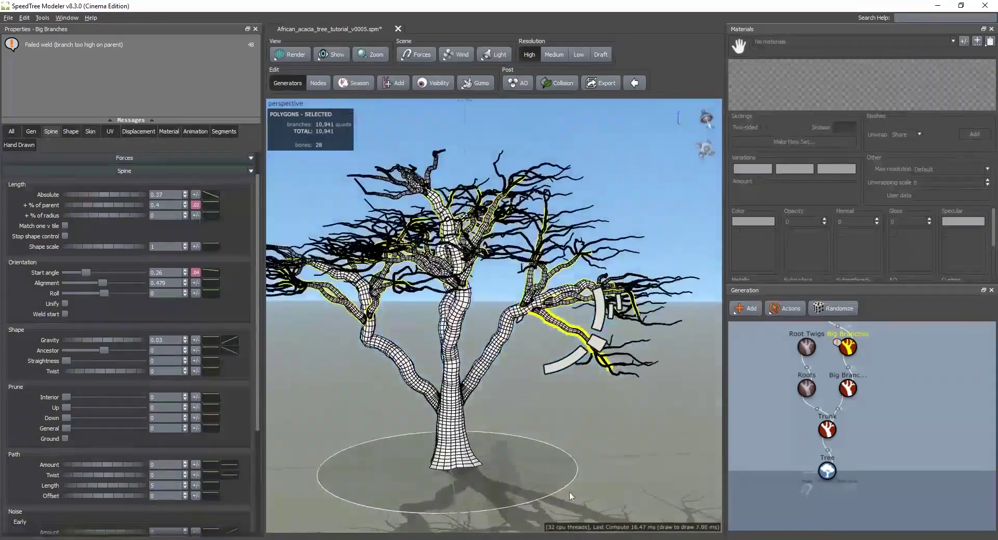
pyautogui.hotkey('alt', 'Tab')
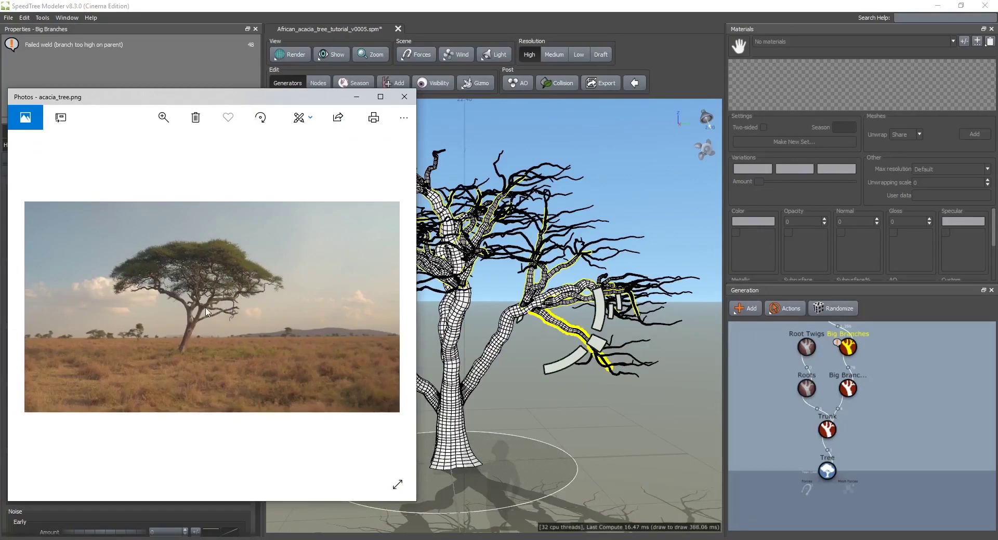
pyautogui.click(356, 98)
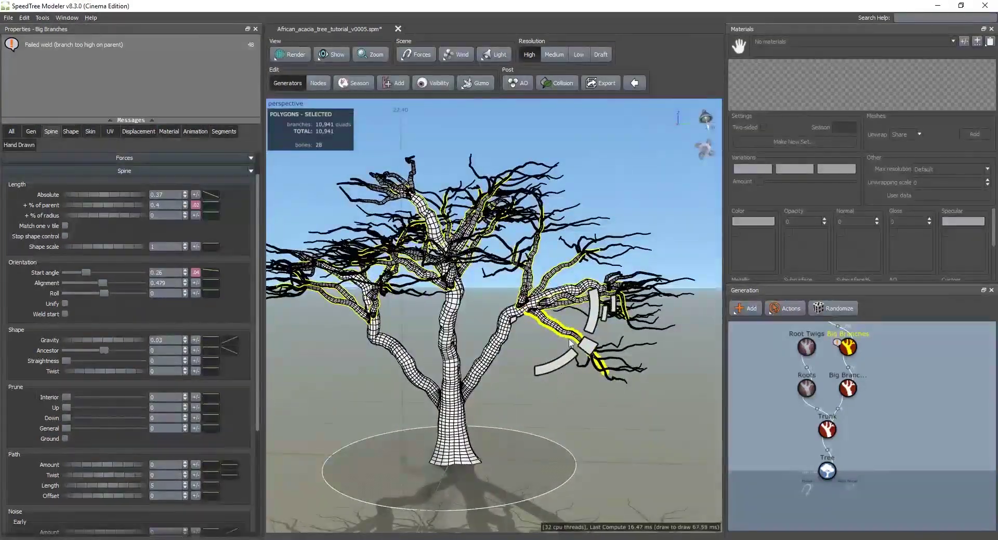
# Set the second-level Big Branches' generation roll under Sweep to about 0.78 and their per-step roll to 0.24.
pyautogui.click(851, 353)
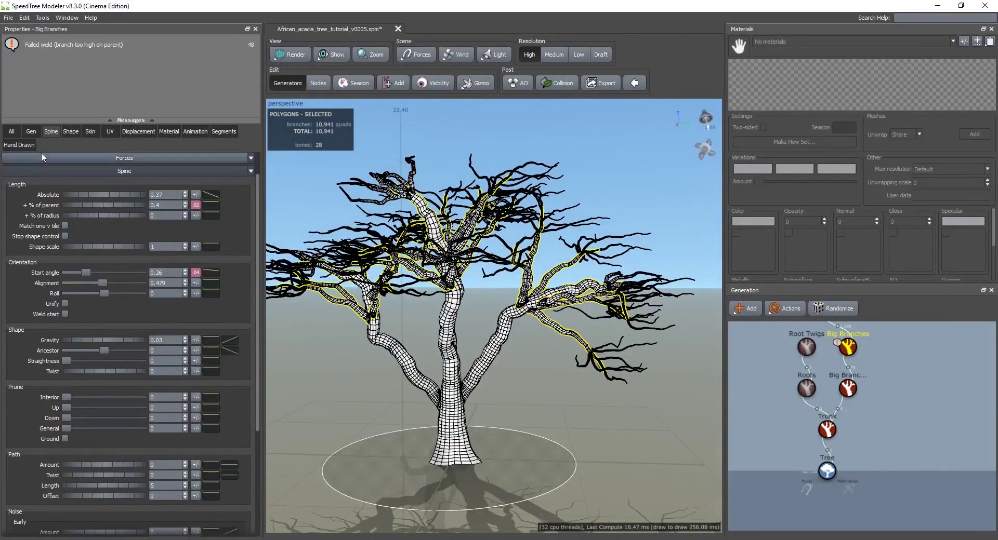
pyautogui.click(31, 131)
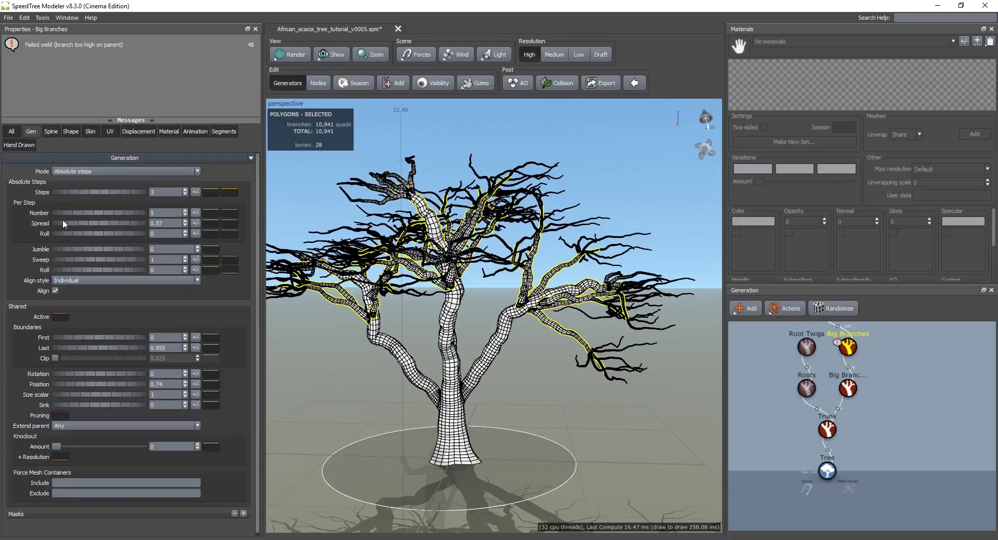
pyautogui.moveTo(69, 272); pyautogui.dragTo(108, 272)
pyautogui.moveTo(433, 358)
pyautogui.mouseDown()
pyautogui.moveTo(442, 356)
pyautogui.moveTo(436, 343)
pyautogui.moveTo(444, 358)
pyautogui.mouseUp()
pyautogui.moveTo(67, 232); pyautogui.dragTo(85, 242)
# Adjust the generation sweep of the second-level Big Branches.
pyautogui.moveTo(876, 354); pyautogui.dragTo(880, 423, button='middle')
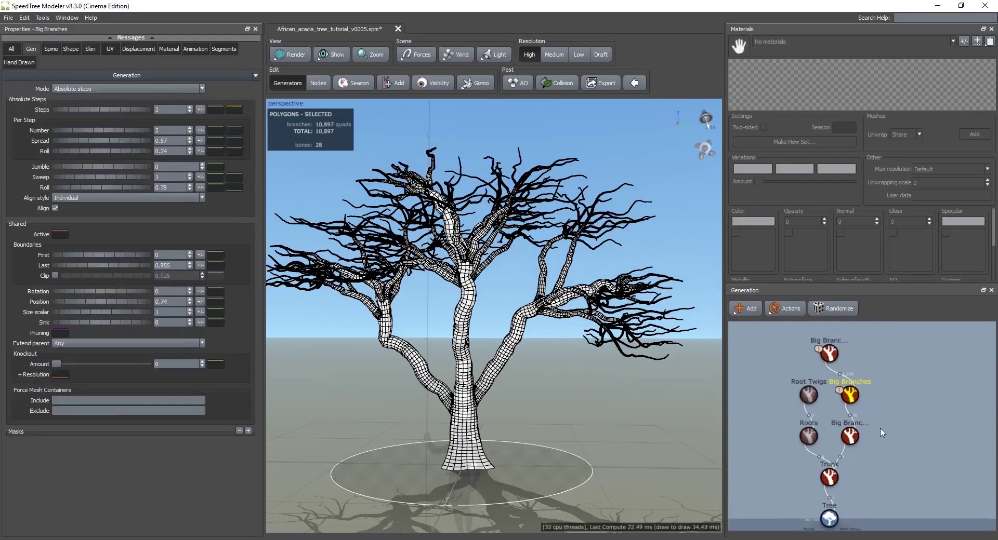
pyautogui.click(832, 373)
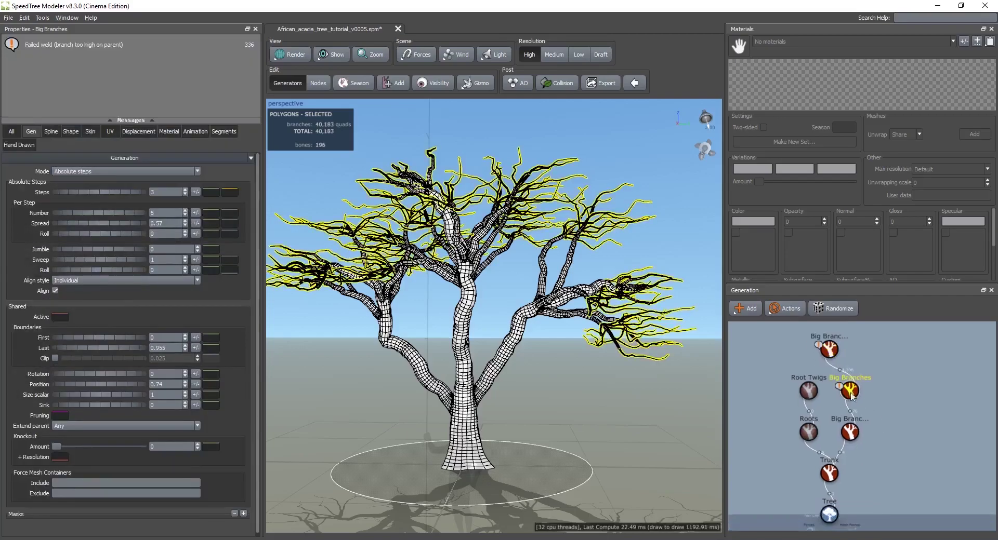
pyautogui.click(852, 416)
pyautogui.moveTo(534, 358); pyautogui.dragTo(238, 306)
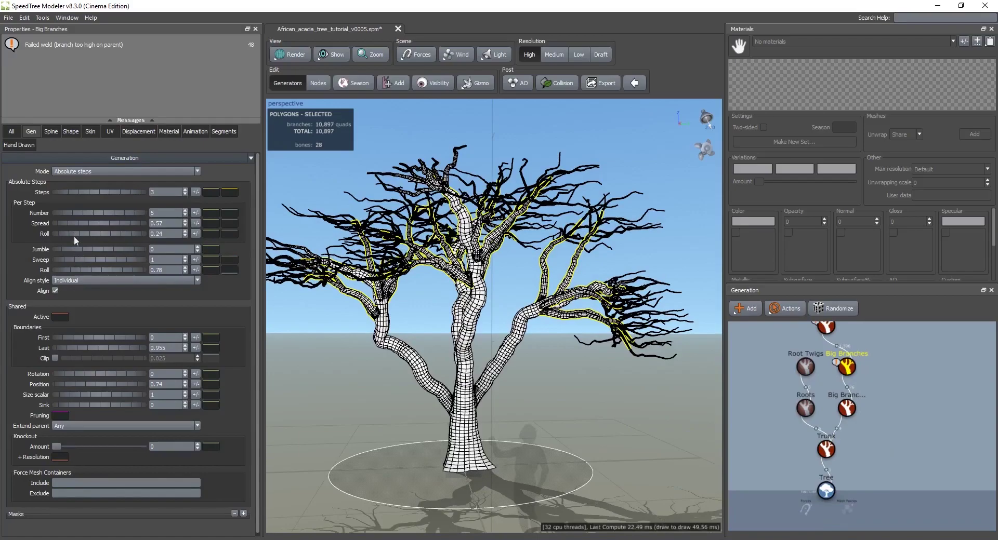
pyautogui.moveTo(78, 259)
pyautogui.mouseDown()
pyautogui.moveTo(102, 264)
pyautogui.moveTo(92, 265)
pyautogui.mouseUp()
pyautogui.moveTo(524, 171); pyautogui.dragTo(522, 350)
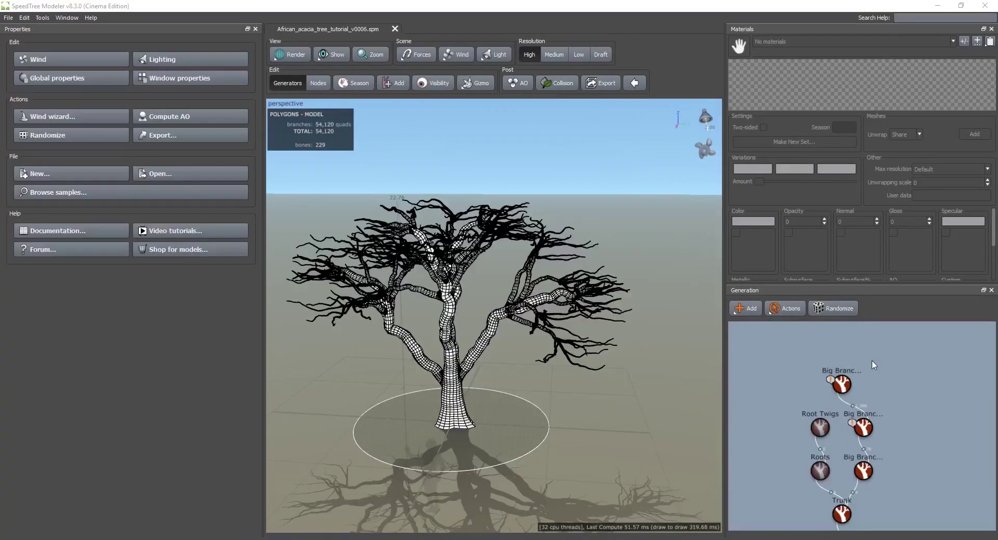
# Duplicate the third-level Big Branches generator and attach the copy to it as a fourth branch level.
pyautogui.click(841, 385)
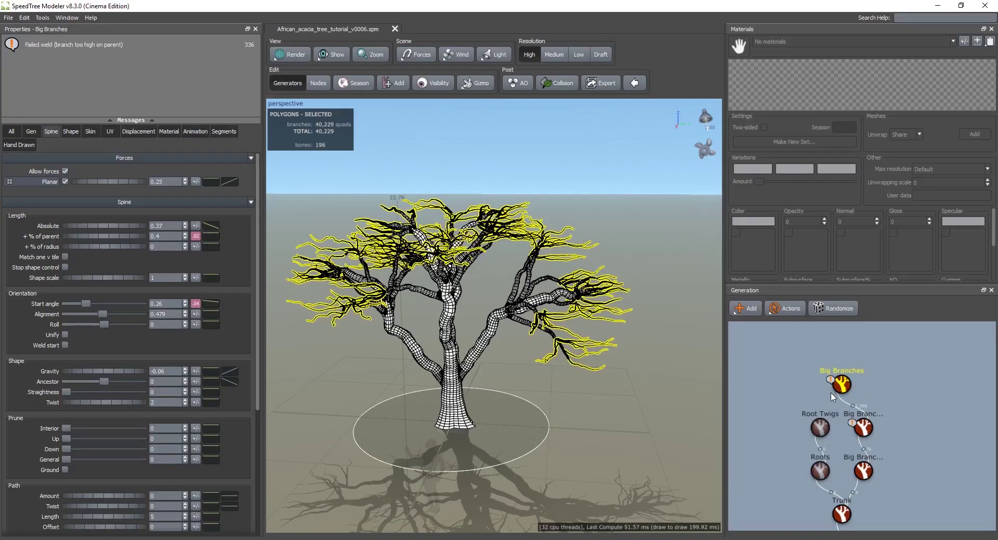
pyautogui.hotkey('ctrl', 'd')
pyautogui.moveTo(867, 382); pyautogui.dragTo(818, 388)
pyautogui.moveTo(609, 334)
pyautogui.mouseDown()
pyautogui.moveTo(600, 335)
pyautogui.moveTo(600, 317)
pyautogui.moveTo(631, 347)
pyautogui.moveTo(606, 336)
pyautogui.moveTo(600, 356)
pyautogui.moveTo(581, 335)
pyautogui.moveTo(597, 338)
pyautogui.moveTo(597, 356)
pyautogui.moveTo(620, 338)
pyautogui.moveTo(633, 438)
pyautogui.moveTo(627, 385)
pyautogui.moveTo(548, 363)
pyautogui.mouseUp()
pyautogui.press('w')
pyautogui.scroll(4, 626, 364)
pyautogui.scroll(-5, 613, 375)
pyautogui.scroll(3, 550, 366)
# Set the fourth-level Big Branches' absolute spine length to 0.5.
pyautogui.click(835, 343)
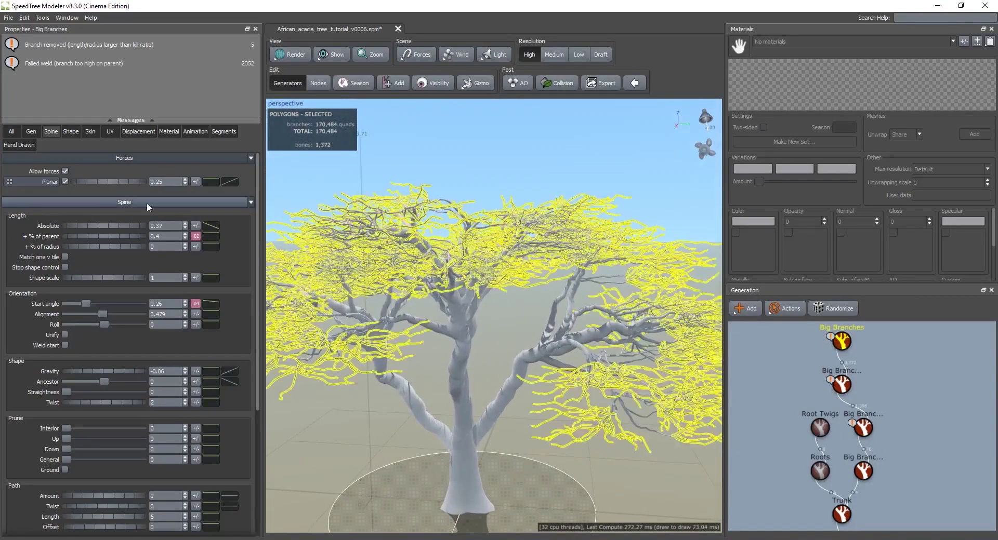
pyautogui.moveTo(101, 226); pyautogui.dragTo(103, 226)
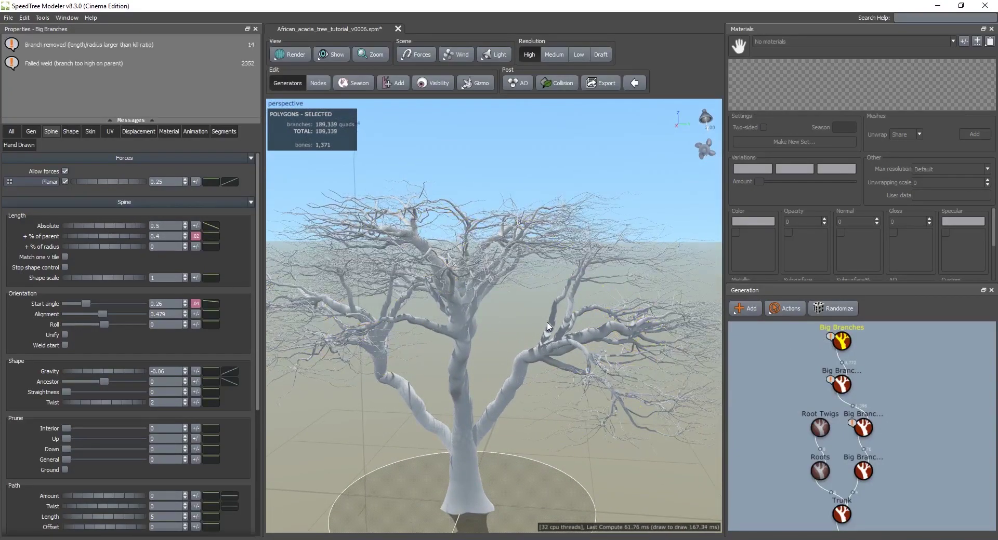
pyautogui.moveTo(622, 364); pyautogui.dragTo(582, 344, button='middle')
pyautogui.press('w')
pyautogui.moveTo(588, 329)
pyautogui.mouseDown()
pyautogui.moveTo(593, 343)
pyautogui.moveTo(580, 332)
pyautogui.mouseUp()
pyautogui.scroll(-3, 580, 332)
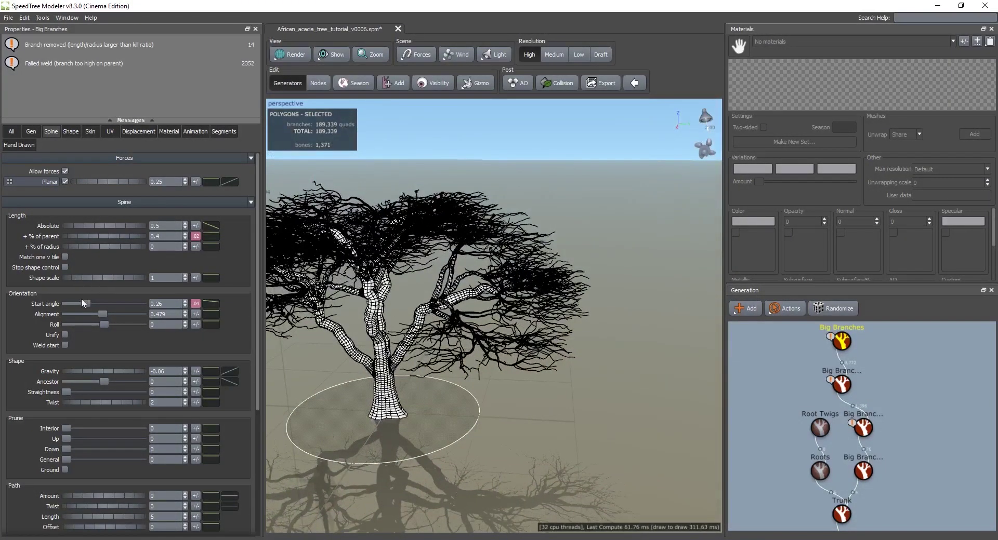
# Set the fourth-level Big Branches' start angle to 0.24 and alignment to 0.527.
pyautogui.moveTo(86, 303); pyautogui.dragTo(84, 303)
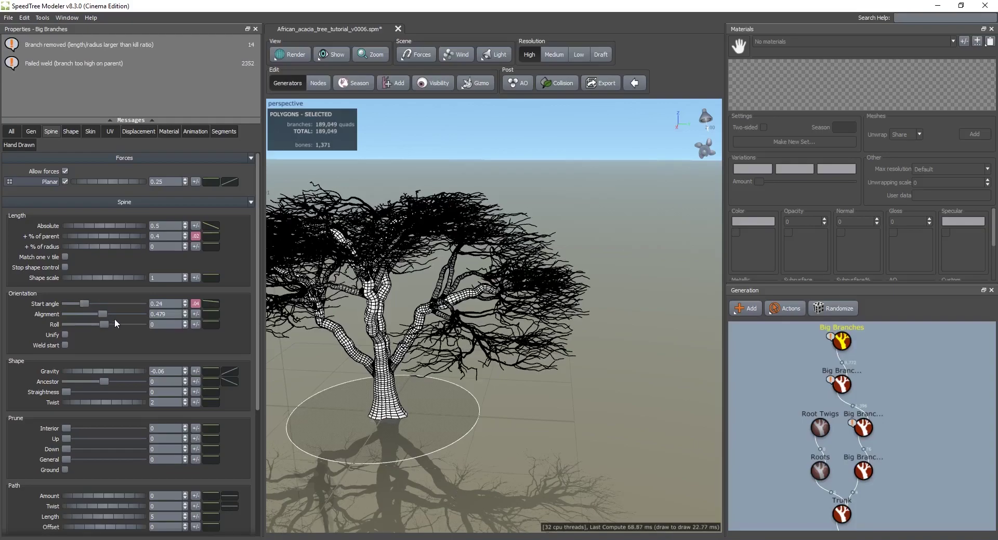
pyautogui.moveTo(105, 313); pyautogui.dragTo(110, 314)
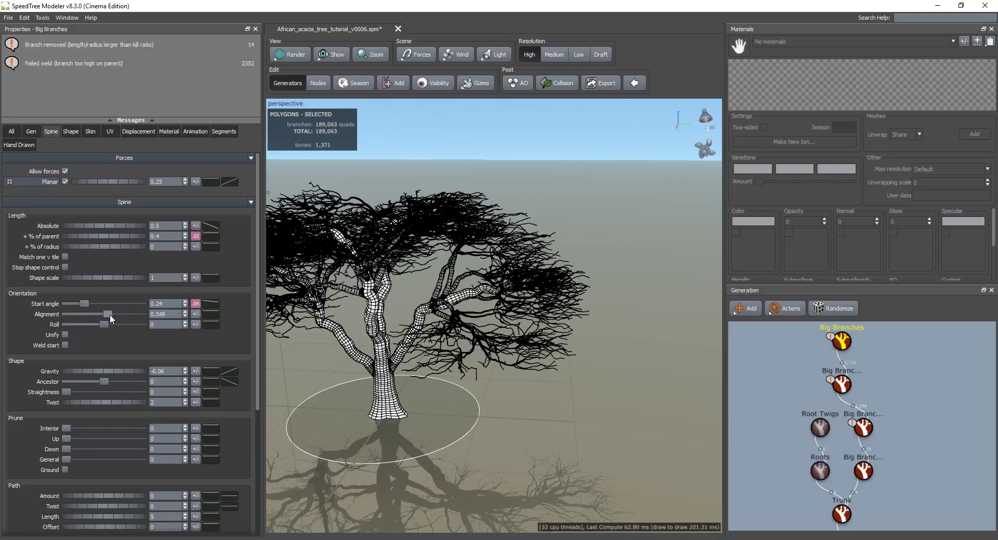
pyautogui.scroll(10, 580, 387)
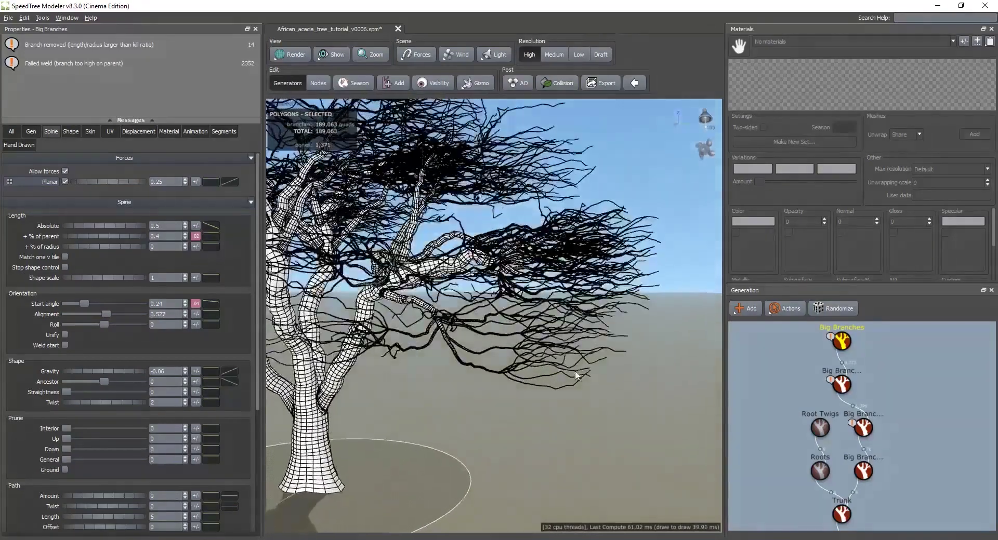
pyautogui.scroll(3, 574, 372)
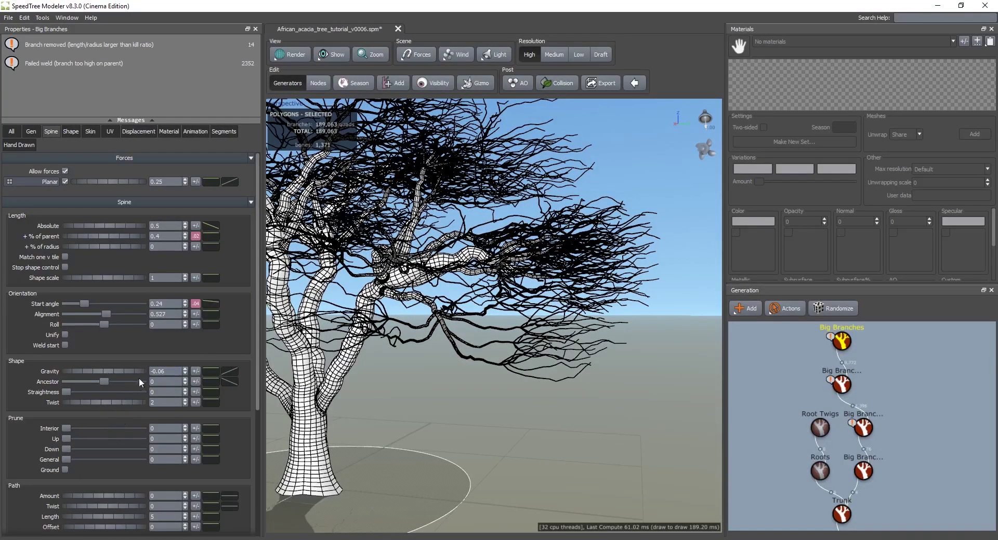
# Set the fourth-level Big Branches' spine twist to 10.18 and check the branch tips around the crown.
pyautogui.scroll(3, 563, 397)
pyautogui.moveTo(112, 400); pyautogui.dragTo(391, 427)
pyautogui.moveTo(558, 427); pyautogui.dragTo(559, 427)
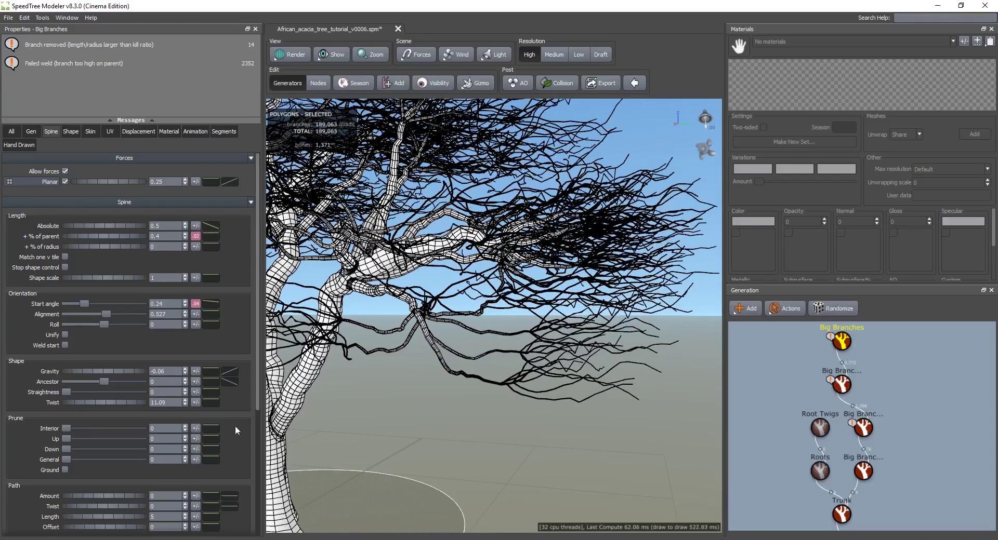
pyautogui.moveTo(120, 401); pyautogui.dragTo(83, 403)
pyautogui.scroll(5, 416, 357)
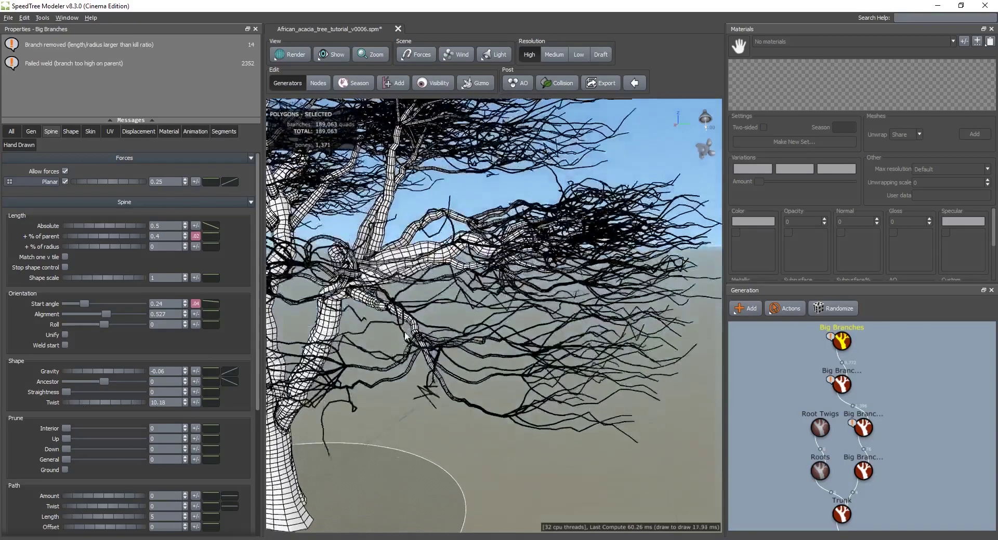
pyautogui.scroll(-8, 416, 357)
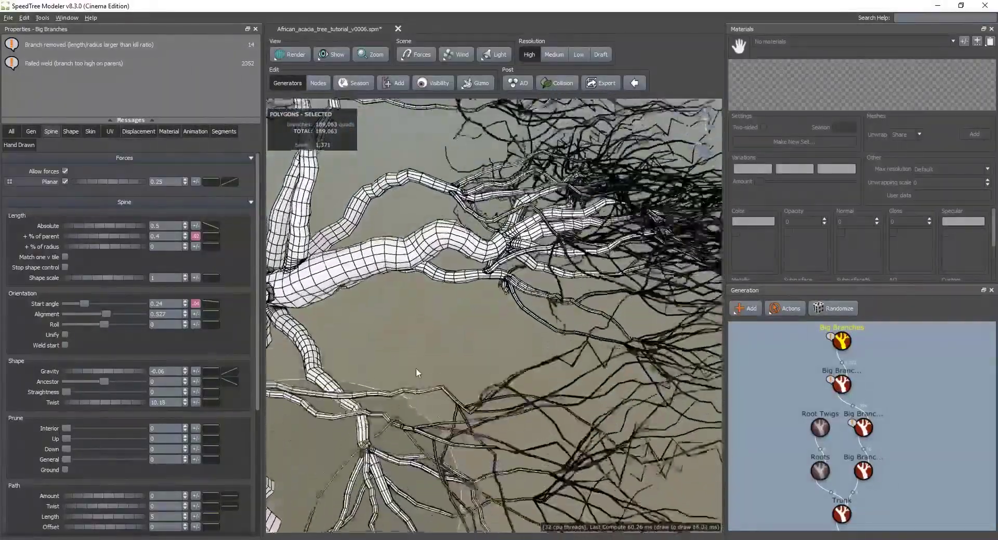
pyautogui.moveTo(462, 308); pyautogui.dragTo(468, 339)
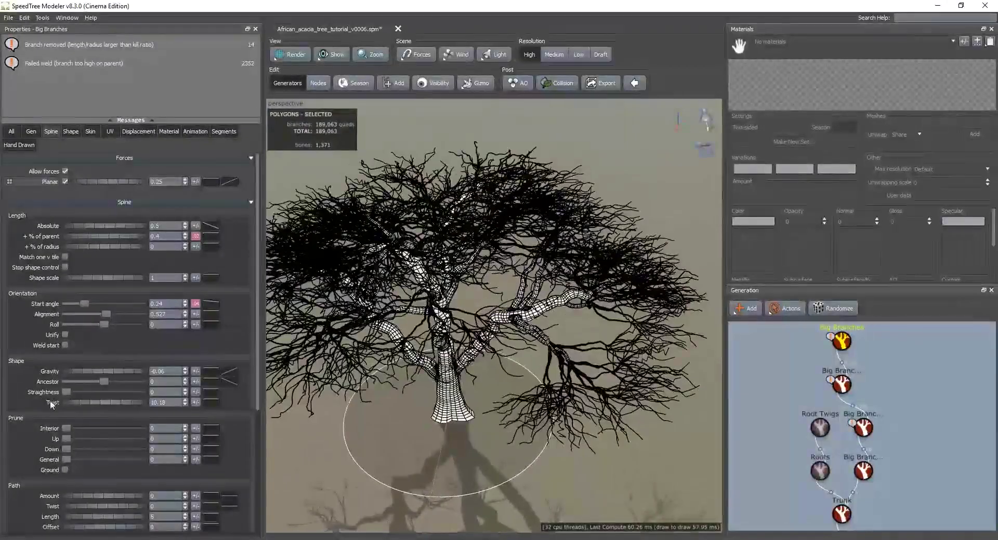
pyautogui.moveTo(432, 401); pyautogui.dragTo(433, 362)
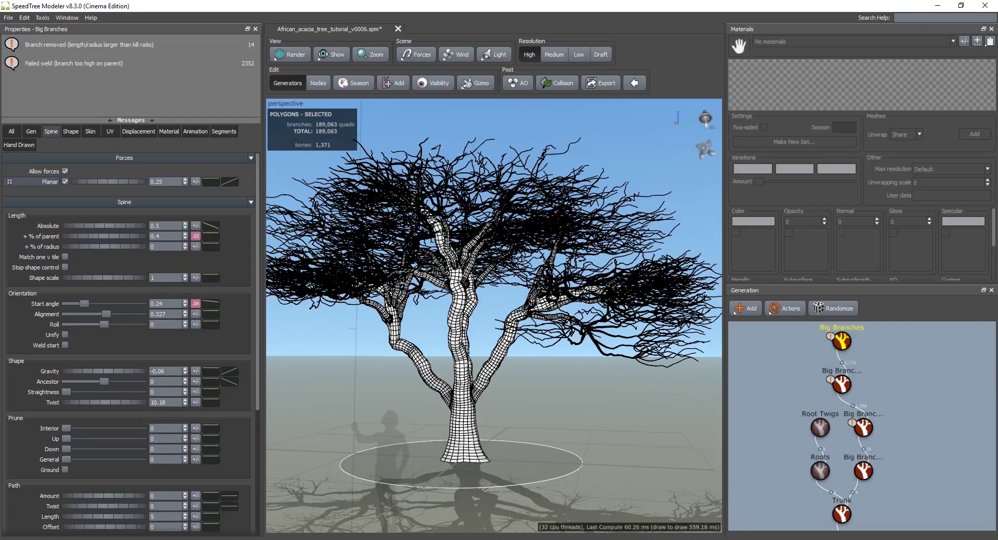
# Set the fourth-level Big Branches' late noise amount to 0.79.
pyautogui.scroll(-5, 95, 447)
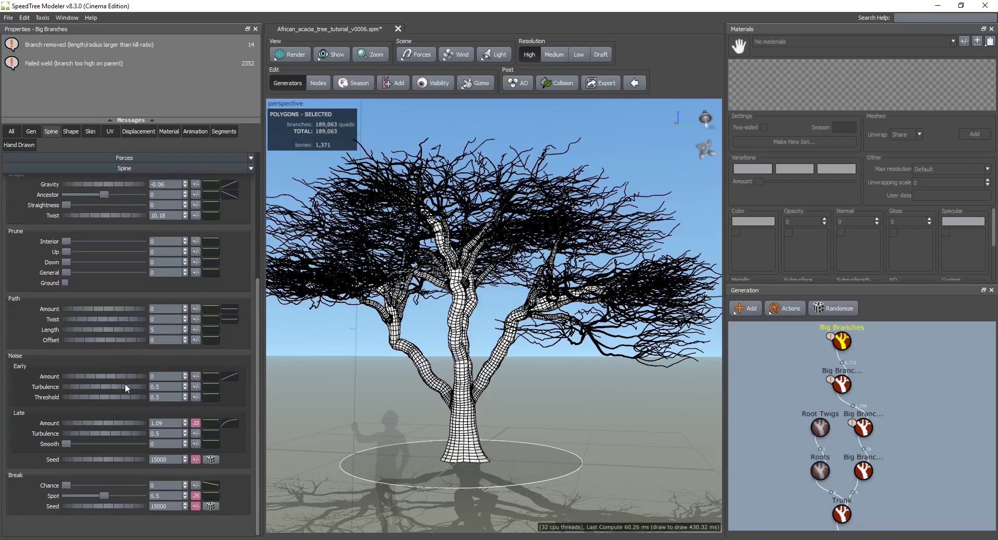
pyautogui.moveTo(121, 423)
pyautogui.mouseDown()
pyautogui.moveTo(112, 425)
pyautogui.moveTo(116, 438)
pyautogui.mouseUp()
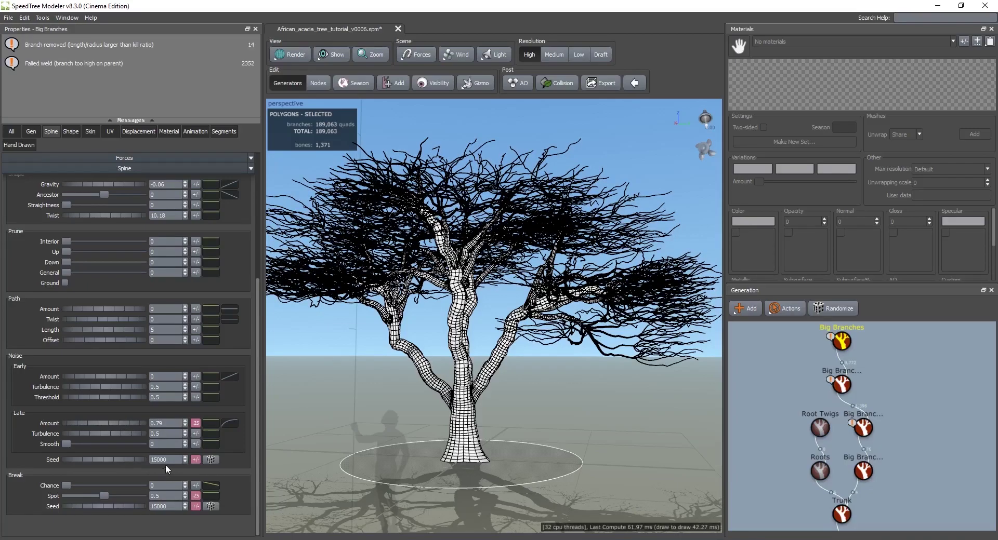
pyautogui.scroll(5, 120, 456)
pyautogui.moveTo(276, 414)
pyautogui.mouseDown()
pyautogui.moveTo(465, 403)
pyautogui.moveTo(503, 420)
pyautogui.moveTo(501, 391)
pyautogui.moveTo(535, 382)
pyautogui.moveTo(516, 383)
pyautogui.moveTo(529, 395)
pyautogui.moveTo(493, 378)
pyautogui.moveTo(488, 436)
pyautogui.moveTo(466, 466)
pyautogui.moveTo(516, 394)
pyautogui.moveTo(553, 388)
pyautogui.moveTo(568, 407)
pyautogui.moveTo(584, 396)
pyautogui.moveTo(597, 405)
pyautogui.moveTo(524, 381)
pyautogui.mouseUp()
pyautogui.press('w')
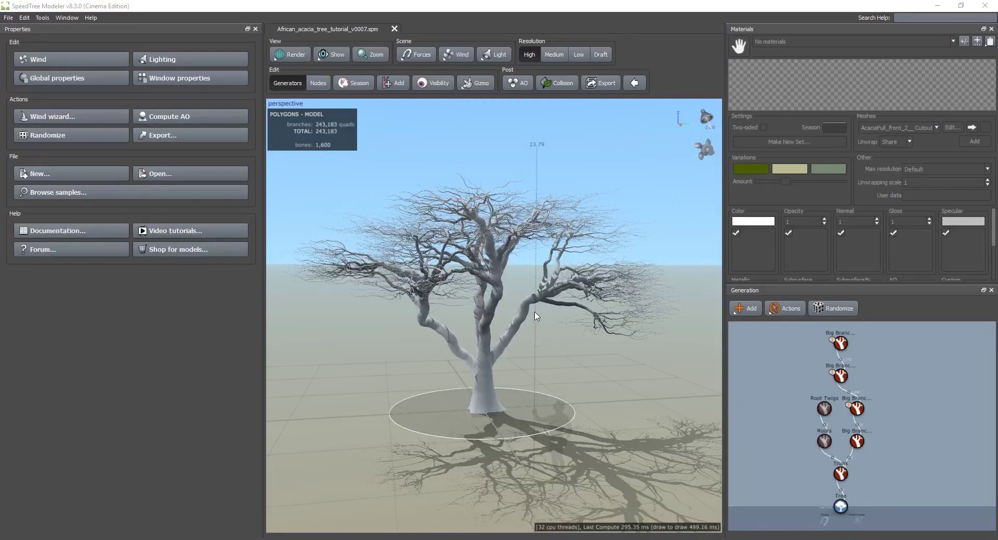
# Examine where the second- and third-level Big Branches sit in the crown by highlighting each level.
pyautogui.scroll(4, 535, 312)
pyautogui.click(841, 375)
pyautogui.click(856, 408)
pyautogui.moveTo(589, 371)
pyautogui.mouseDown()
pyautogui.moveTo(592, 358)
pyautogui.moveTo(606, 367)
pyautogui.moveTo(591, 374)
pyautogui.mouseUp()
pyautogui.click(839, 377)
pyautogui.moveTo(613, 405)
pyautogui.mouseDown()
pyautogui.moveTo(594, 392)
pyautogui.moveTo(621, 383)
pyautogui.moveTo(612, 393)
pyautogui.mouseUp()
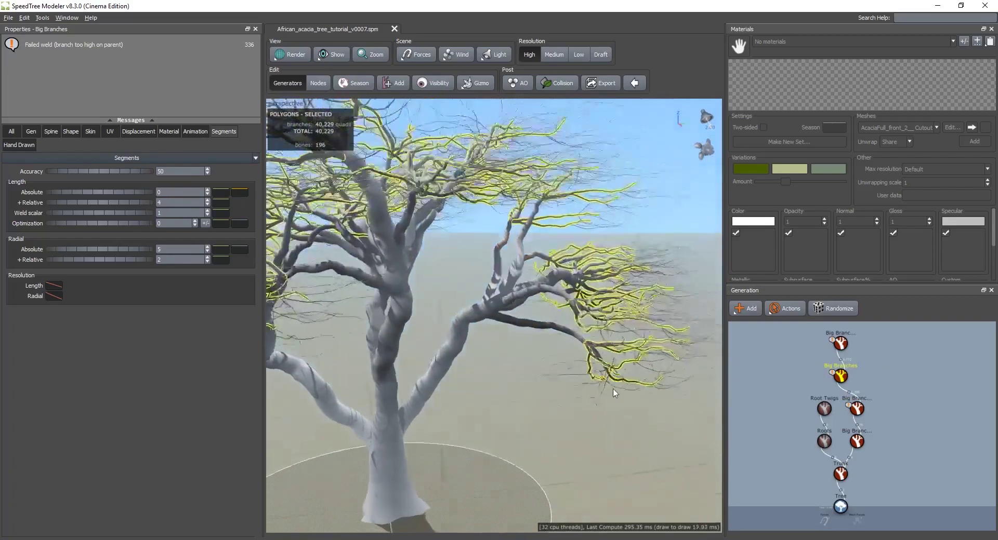
# Raise the tip end of the second-level Big Branches' absolute radius profile curve to thicken the branch ends.
pyautogui.click(857, 408)
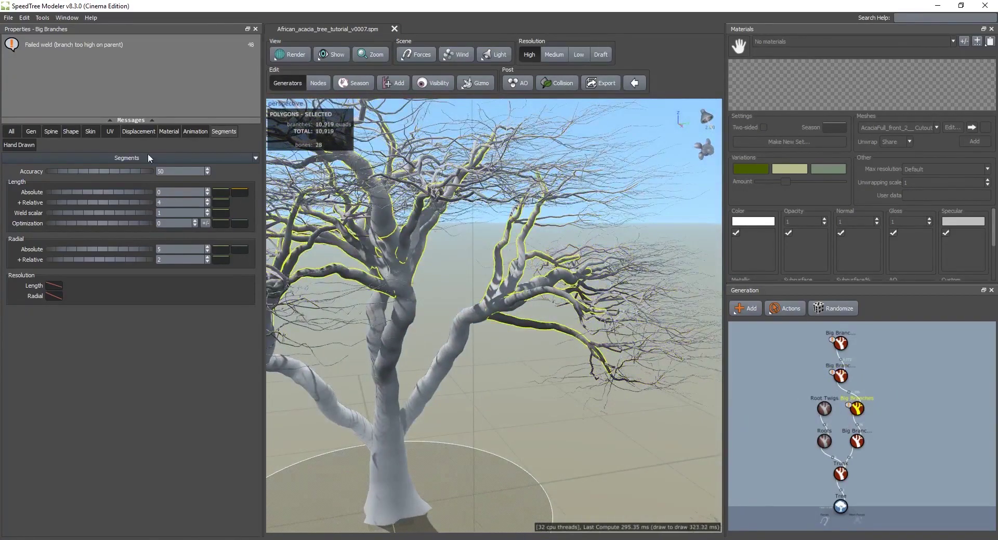
pyautogui.moveTo(495, 311); pyautogui.dragTo(494, 353)
pyautogui.scroll(3, 493, 333)
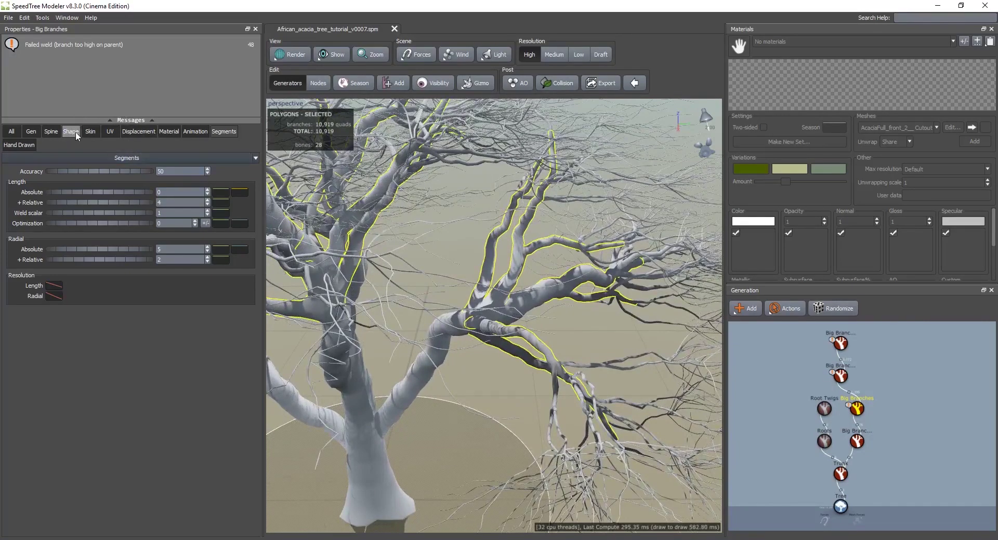
pyautogui.click(89, 132)
pyautogui.click(236, 202)
pyautogui.moveTo(489, 325)
pyautogui.mouseDown()
pyautogui.moveTo(489, 297)
pyautogui.moveTo(500, 362)
pyautogui.moveTo(503, 313)
pyautogui.mouseUp()
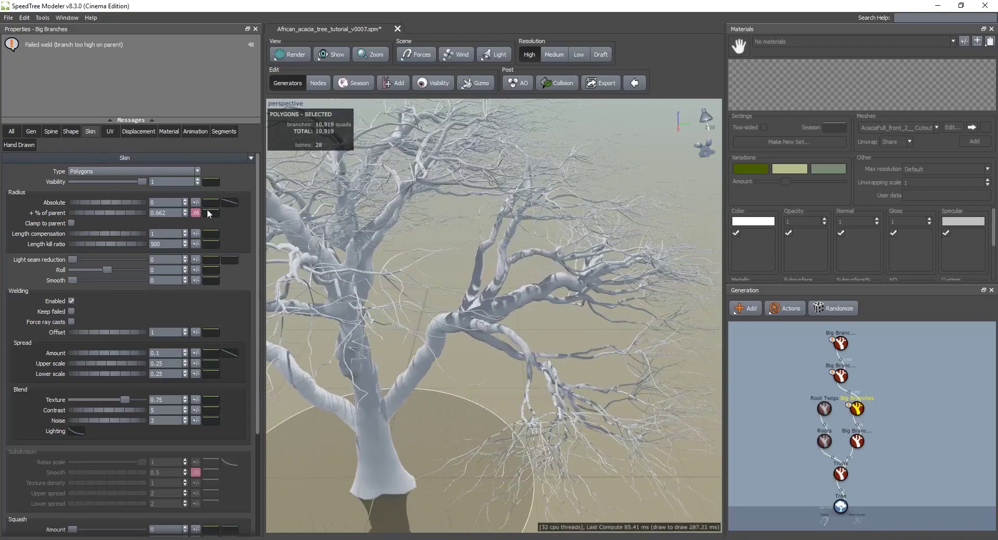
pyautogui.click(229, 203)
pyautogui.moveTo(490, 315)
pyautogui.mouseDown()
pyautogui.moveTo(489, 287)
pyautogui.moveTo(490, 302)
pyautogui.mouseUp()
pyautogui.moveTo(581, 315); pyautogui.dragTo(545, 306)
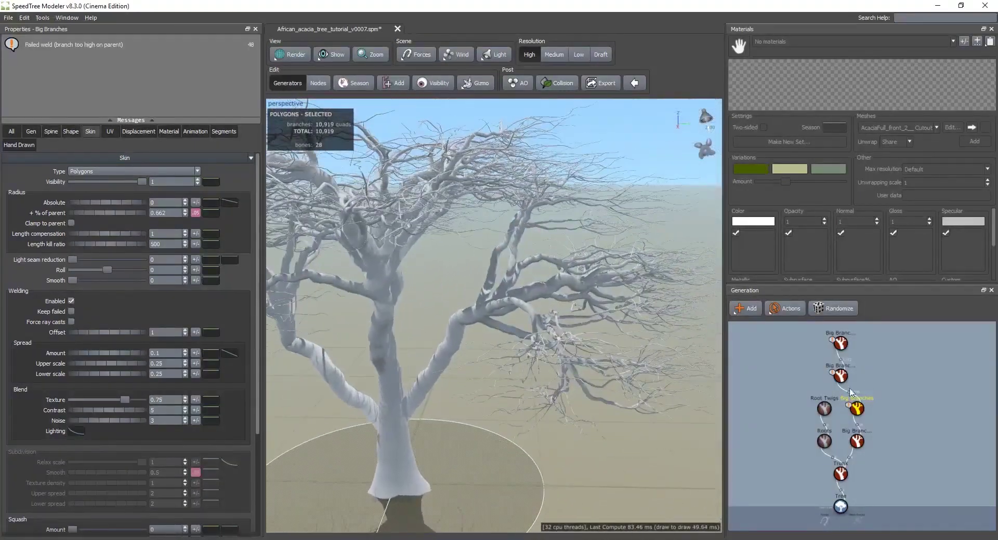
# Raise the tip end of the third-level Big Branches' absolute radius profile curve and check the whole tree.
pyautogui.moveTo(832, 385); pyautogui.dragTo(831, 385)
pyautogui.scroll(3, 529, 349)
pyautogui.moveTo(529, 349); pyautogui.dragTo(485, 290)
pyautogui.click(227, 203)
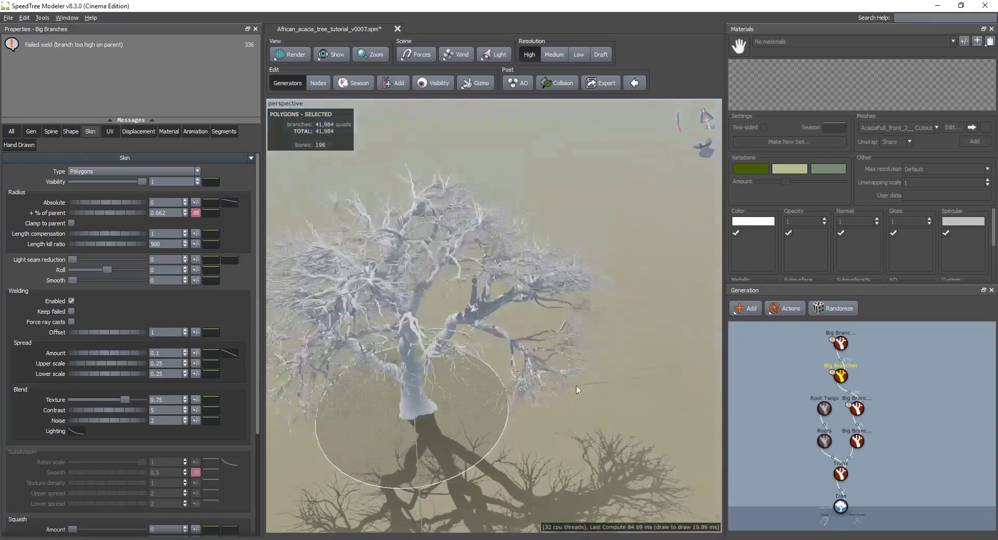
pyautogui.moveTo(575, 385); pyautogui.dragTo(510, 383)
pyautogui.scroll(5, 492, 325)
pyautogui.scroll(-5, 507, 380)
pyautogui.scroll(1, 510, 370)
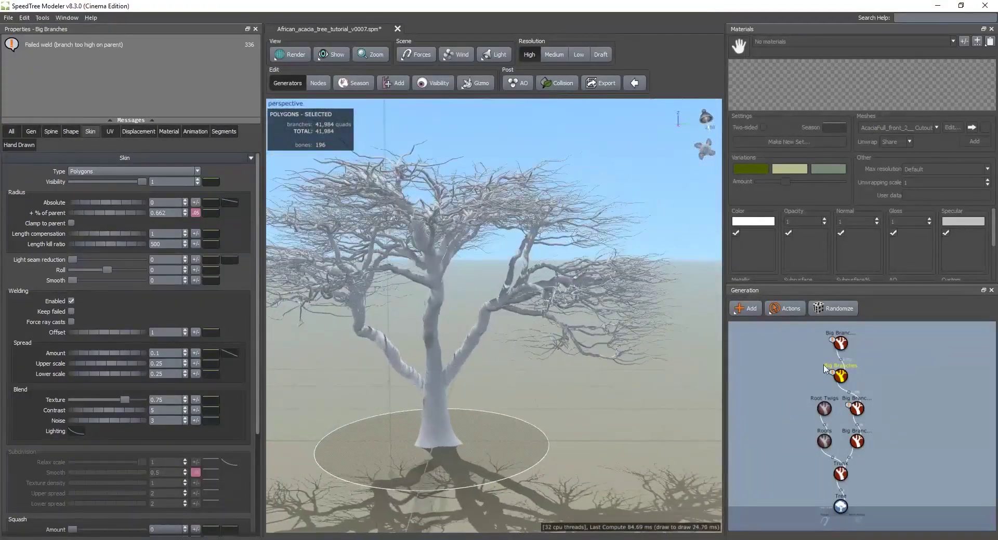
# Set the end point of the fourth-level Big Branches' absolute radius profile curve to Y 0.412.
pyautogui.moveTo(862, 346); pyautogui.dragTo(856, 379, button='middle')
pyautogui.click(835, 377)
pyautogui.moveTo(535, 328); pyautogui.dragTo(532, 368)
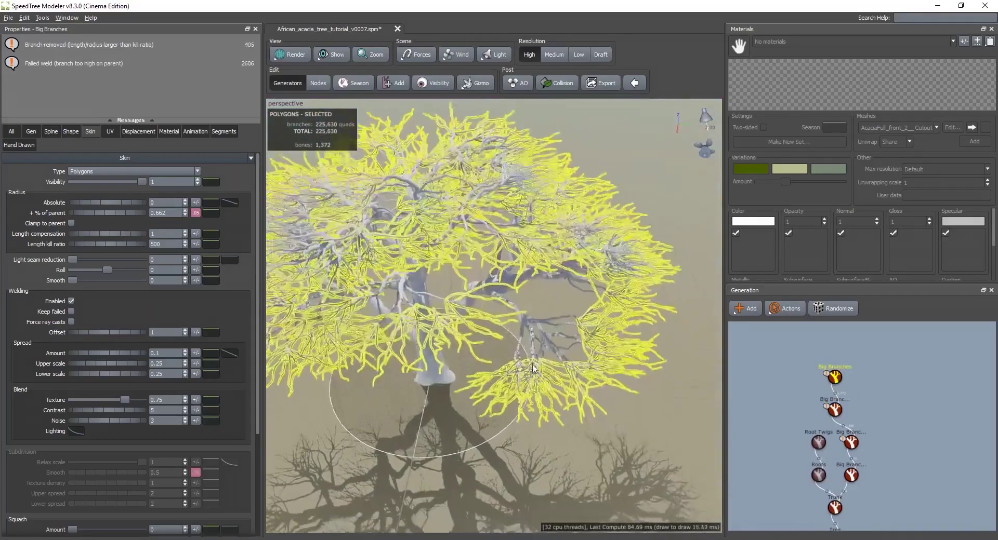
pyautogui.scroll(3, 532, 371)
pyautogui.moveTo(532, 371); pyautogui.dragTo(517, 324, button='middle')
pyautogui.click(229, 202)
pyautogui.moveTo(484, 320)
pyautogui.mouseDown()
pyautogui.moveTo(484, 283)
pyautogui.moveTo(489, 305)
pyautogui.mouseUp()
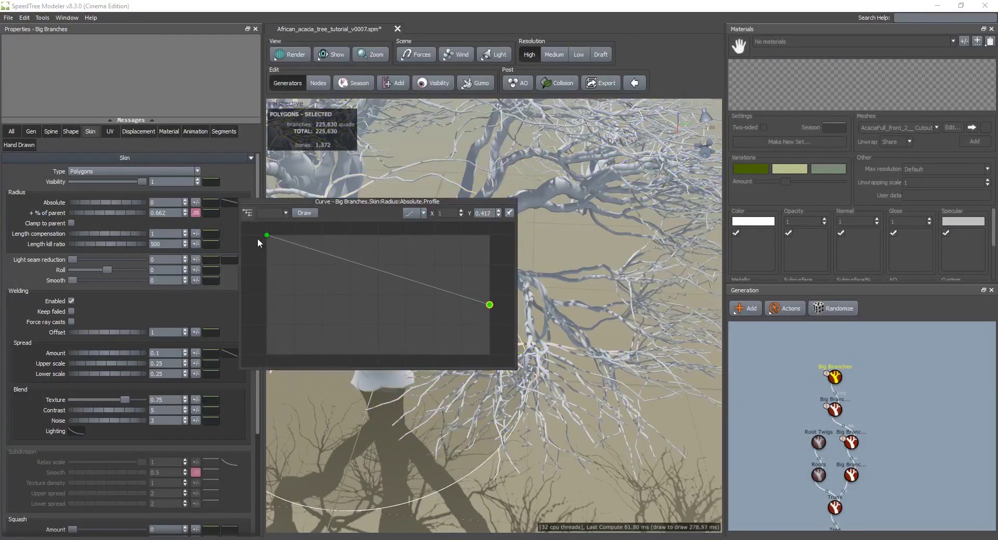
# Set the fourth-level Big Branches' radius percentage of parent to 0.902 and check the crown's thickness.
pyautogui.moveTo(101, 210)
pyautogui.mouseDown()
pyautogui.moveTo(121, 216)
pyautogui.moveTo(112, 216)
pyautogui.mouseUp()
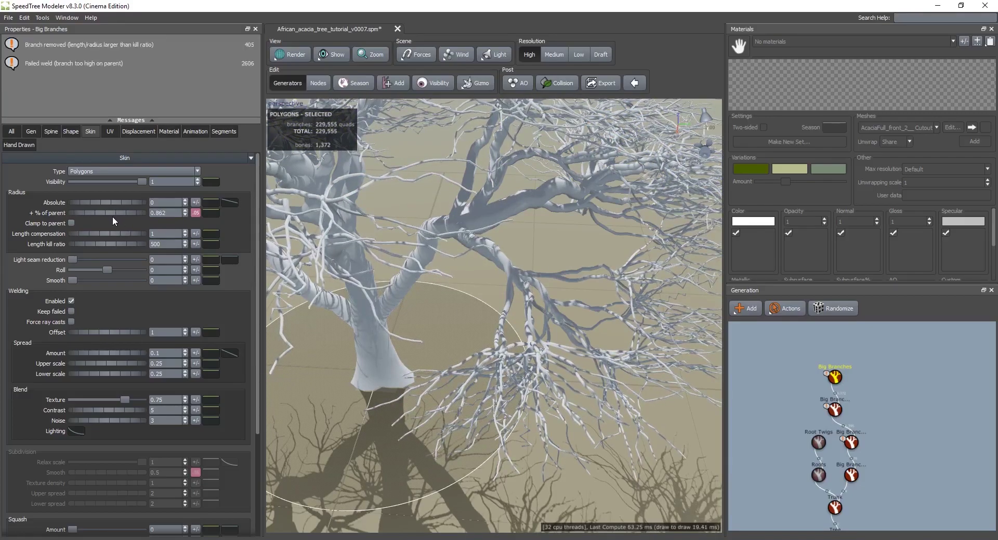
pyautogui.moveTo(506, 304); pyautogui.dragTo(473, 262)
pyautogui.scroll(-5, 503, 296)
pyautogui.moveTo(473, 262); pyautogui.dragTo(494, 306, button='middle')
pyautogui.scroll(5, 494, 307)
pyautogui.moveTo(494, 307); pyautogui.dragTo(719, 354)
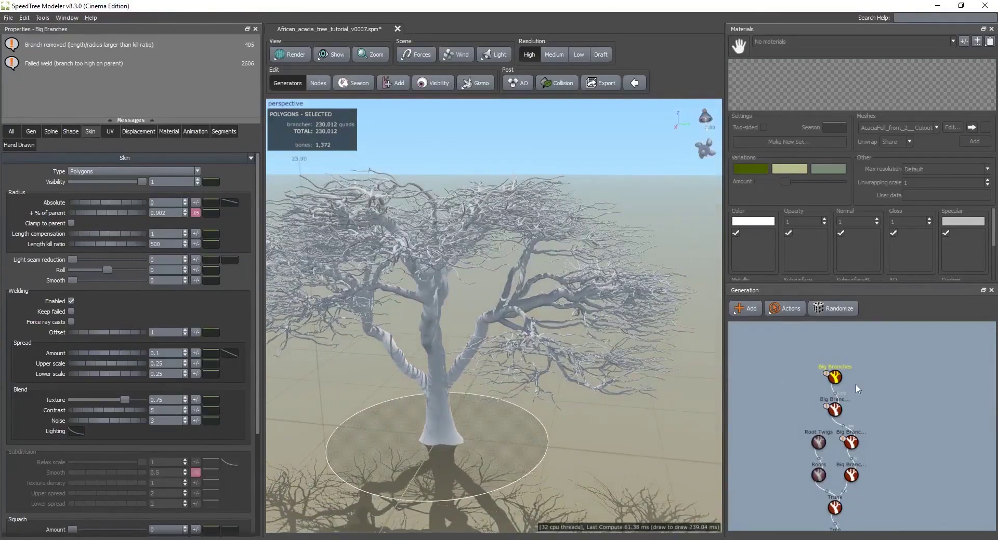
# Paste a copy of the Big Branches generator and attach it to the fourth level as a fifth branch level.
pyautogui.moveTo(850, 383); pyautogui.dragTo(845, 391, button='middle')
pyautogui.hotkey('ctrl', 'v')
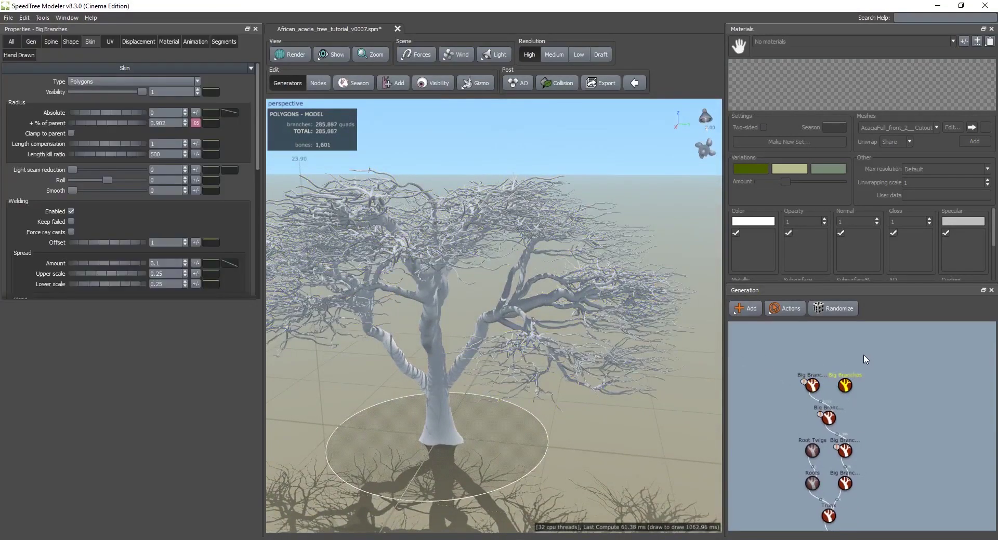
pyautogui.scroll(2, 828, 385)
pyautogui.moveTo(853, 390); pyautogui.dragTo(815, 383)
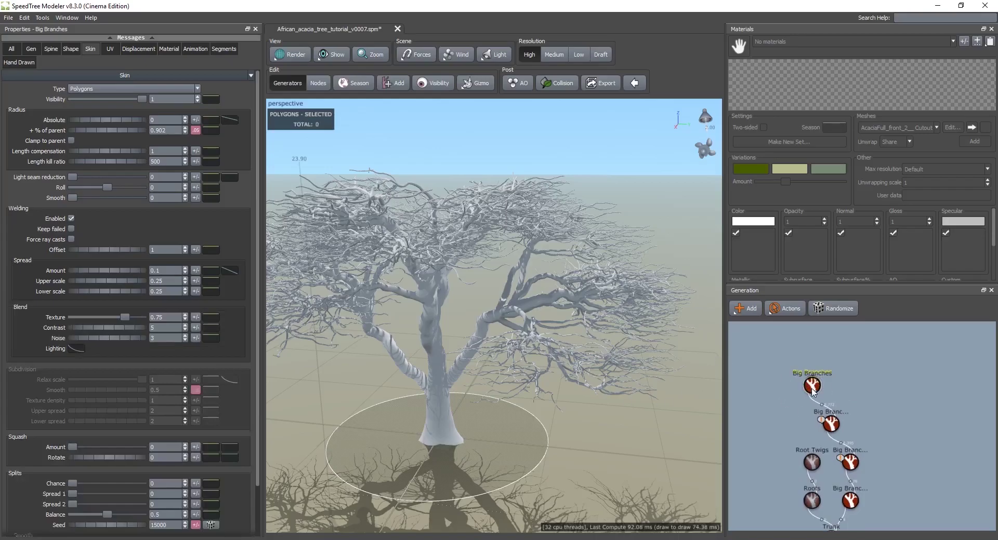
pyautogui.click(830, 349)
# Set the fifth-level Big Branches' generation boundaries to first 0.6 and last 0.9.
pyautogui.moveTo(613, 370); pyautogui.dragTo(540, 383)
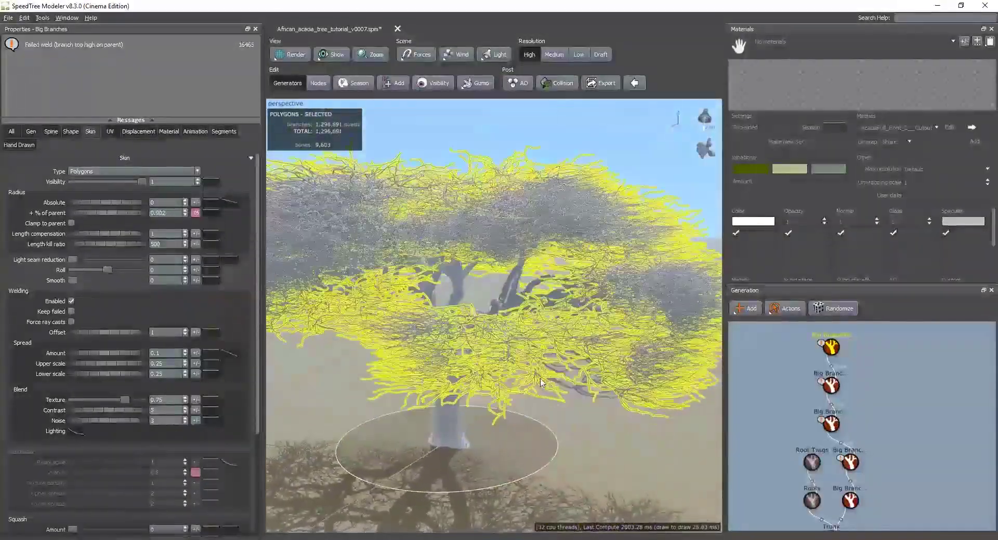
pyautogui.moveTo(499, 349); pyautogui.dragTo(502, 363, button='middle')
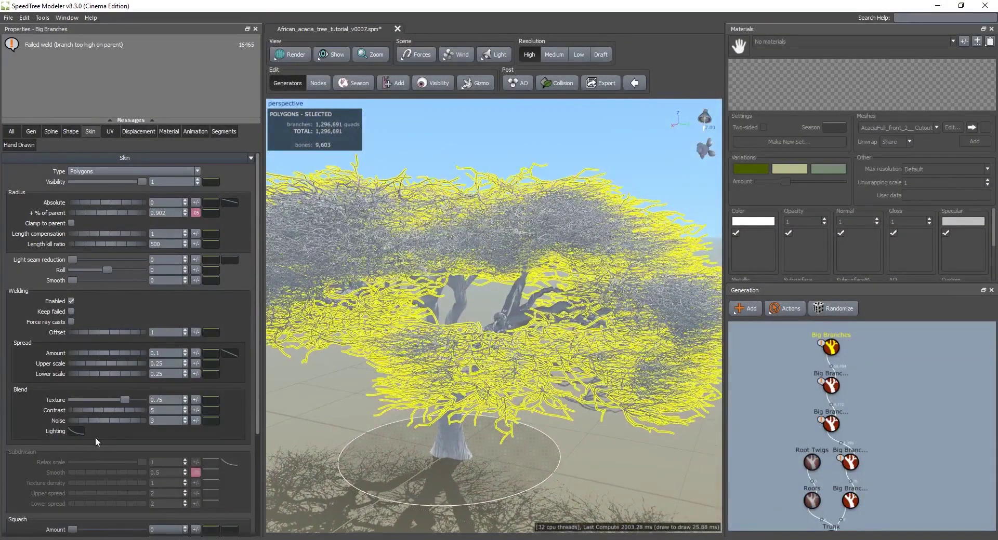
pyautogui.moveTo(507, 420); pyautogui.dragTo(509, 451)
pyautogui.moveTo(915, 362); pyautogui.dragTo(914, 387, button='middle')
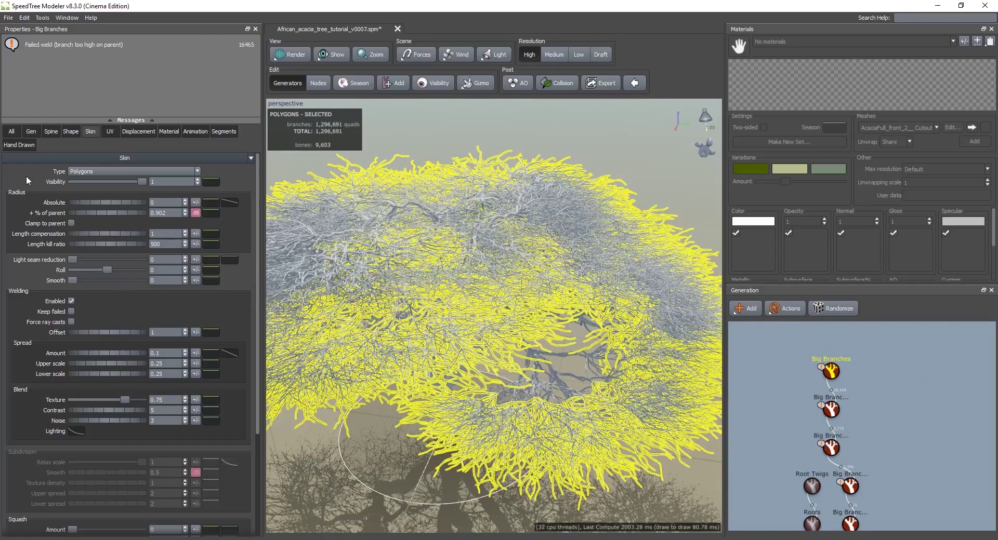
pyautogui.click(32, 132)
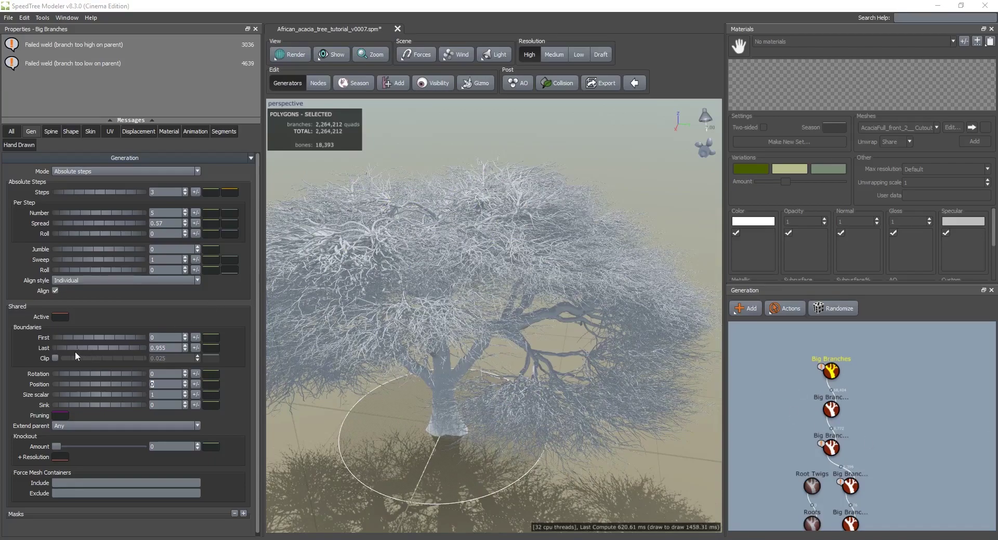
pyautogui.moveTo(168, 338); pyautogui.dragTo(128, 335)
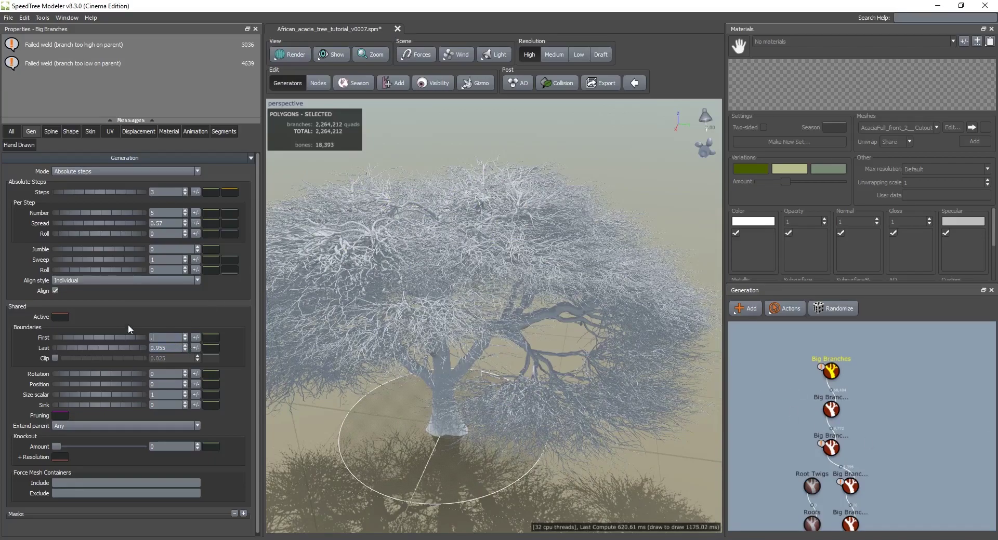
pyautogui.click(171, 348)
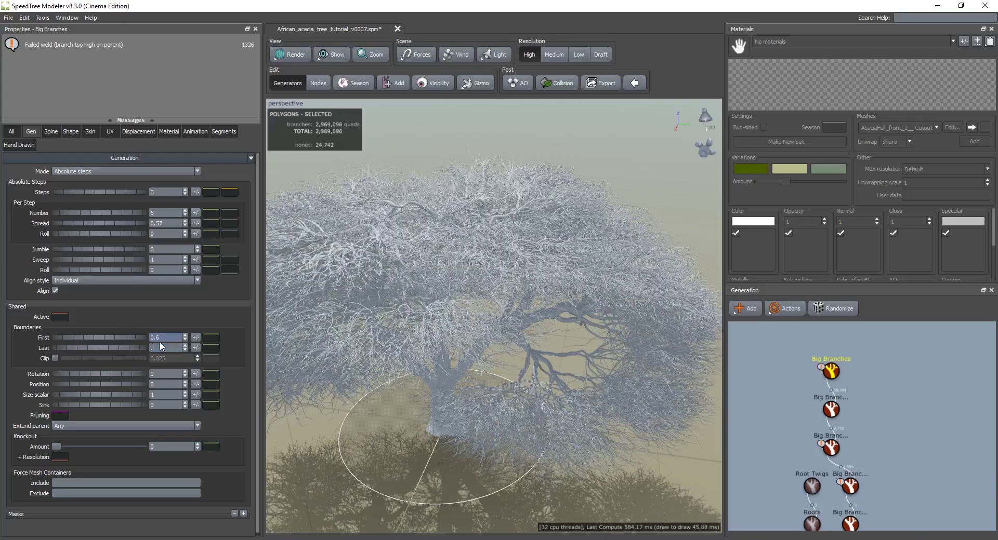
pyautogui.moveTo(582, 389); pyautogui.dragTo(557, 359)
pyautogui.scroll(5, 562, 348)
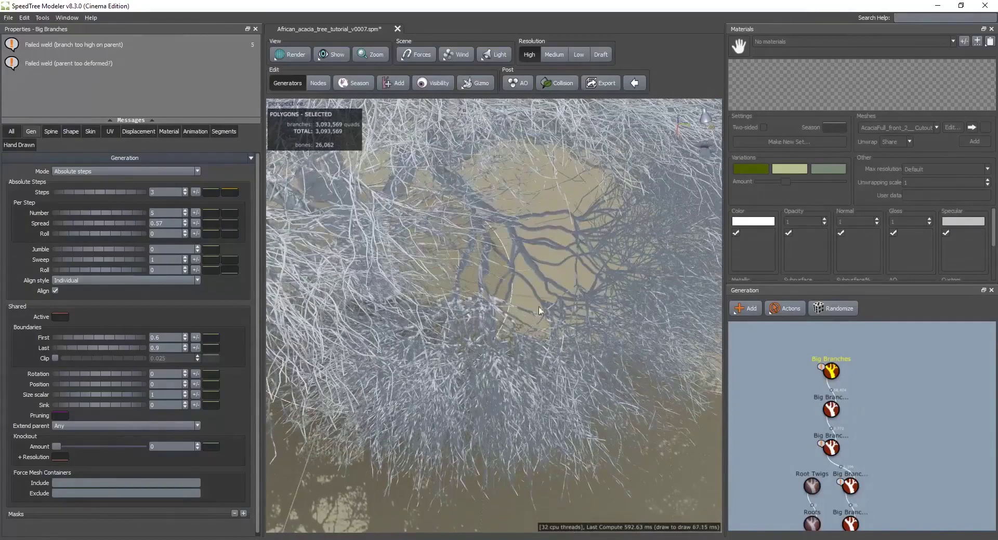
pyautogui.click(74, 133)
pyautogui.scroll(-3, 528, 187)
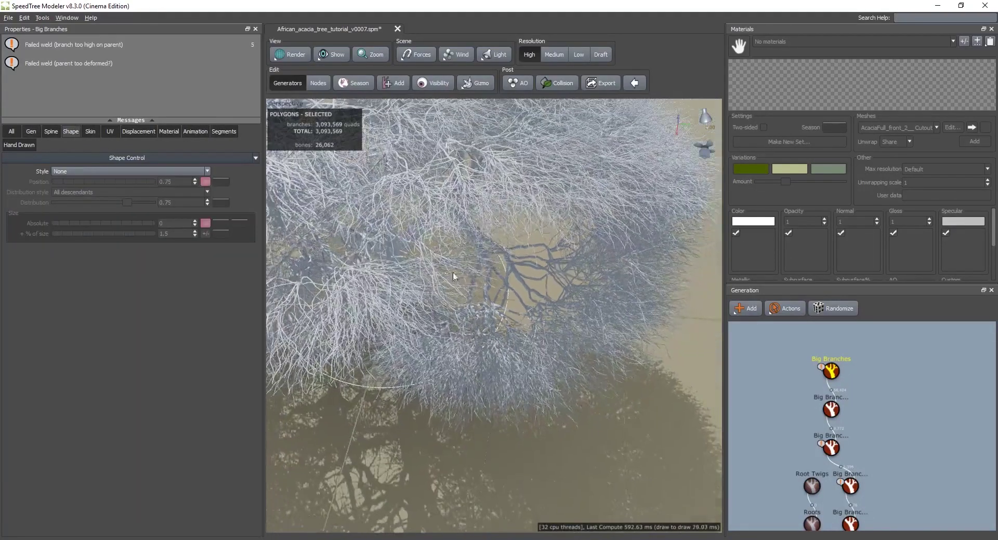
pyautogui.click(831, 370)
pyautogui.moveTo(664, 344); pyautogui.dragTo(557, 347)
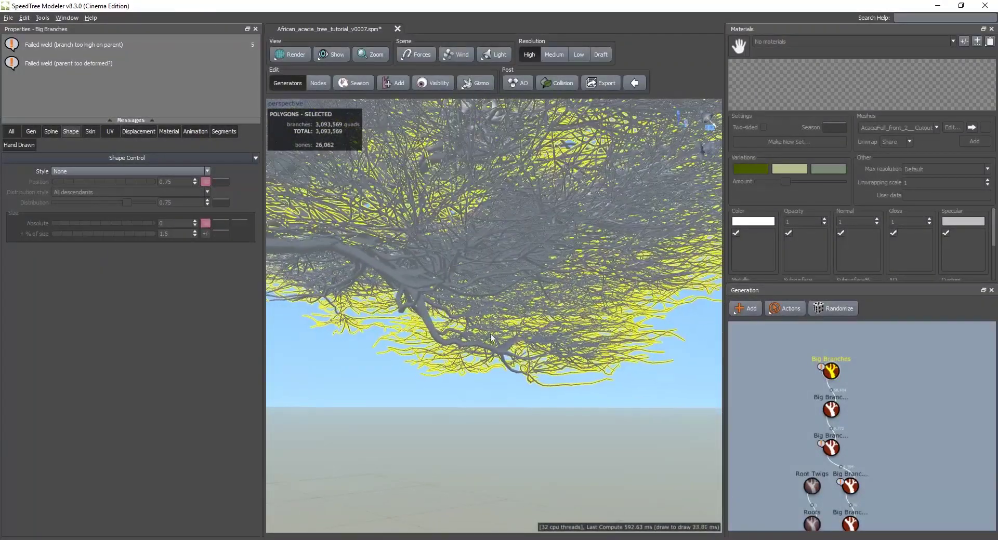
pyautogui.click(90, 131)
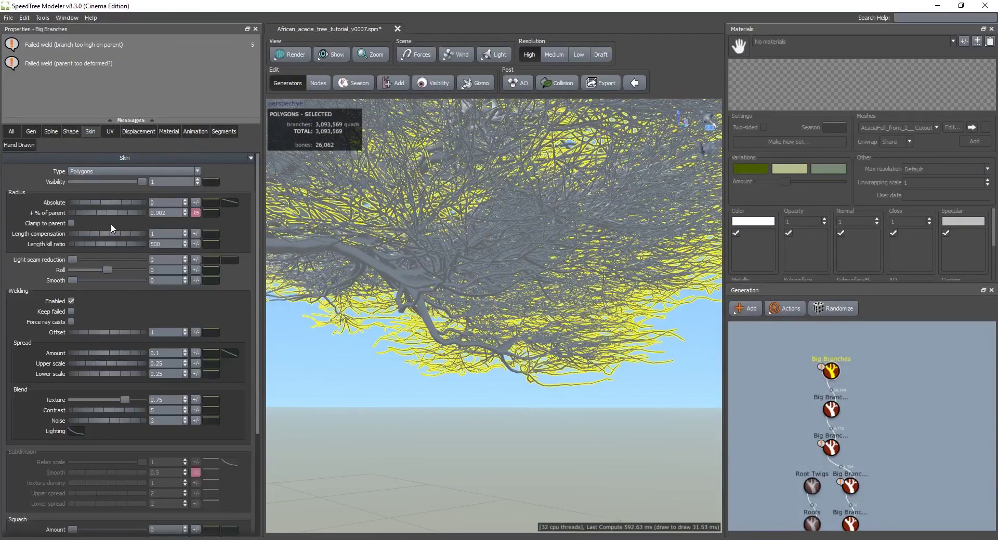
# Set the fifth-level Big Branches' spine length to absolute 0.25 and 0.2 of parent, with a parent-percentage variance of 0.02.
pyautogui.click(51, 131)
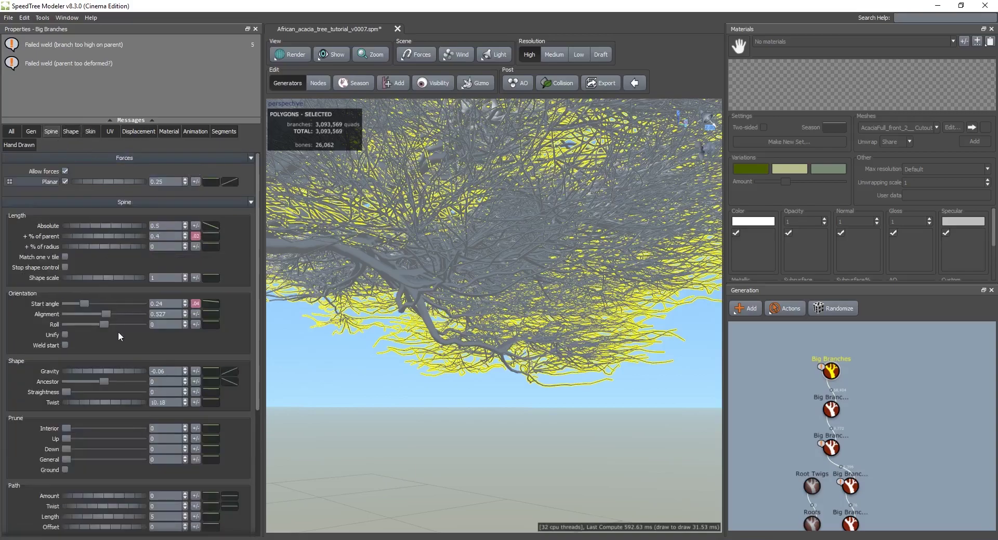
pyautogui.click(195, 236)
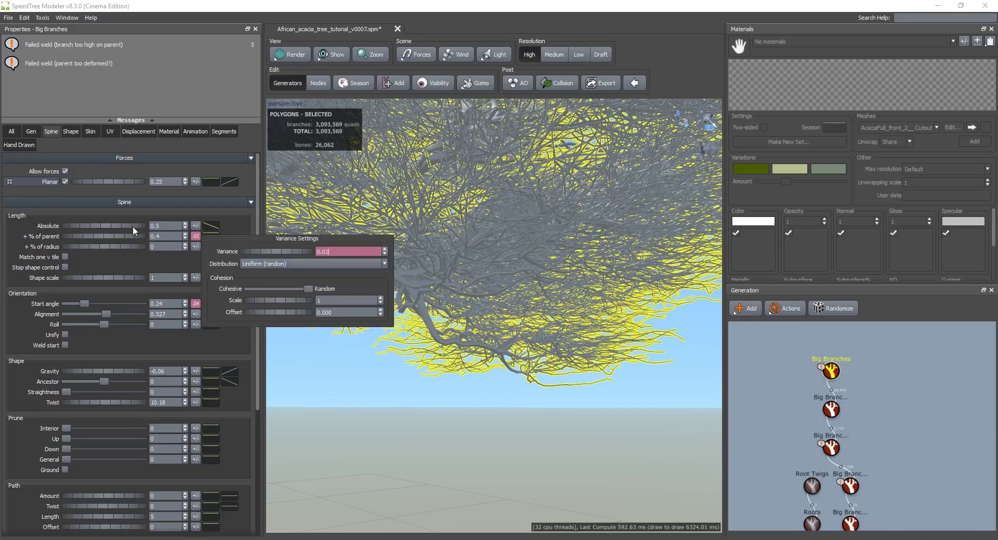
pyautogui.click(163, 226)
pyautogui.write('.25')
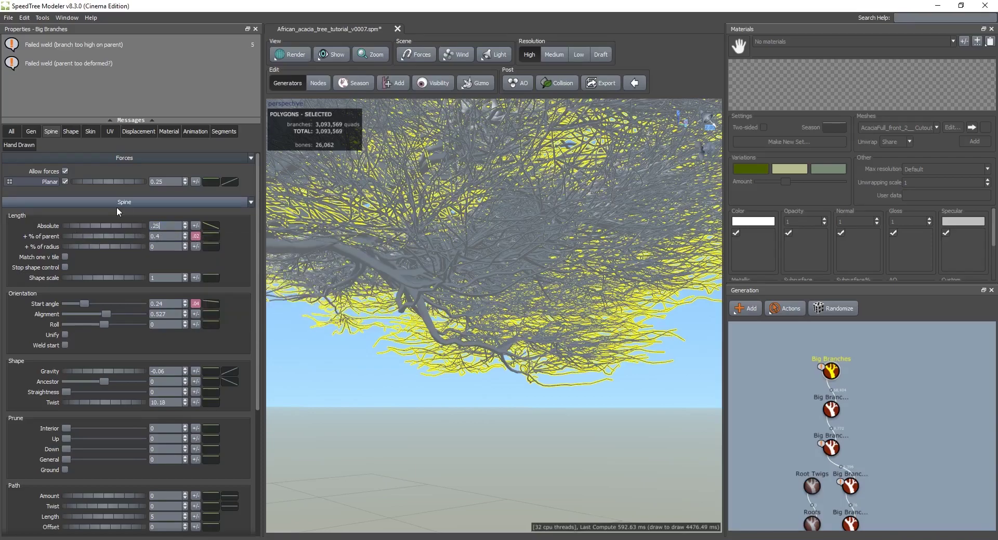
pyautogui.press('Tab')
pyautogui.write('.2')
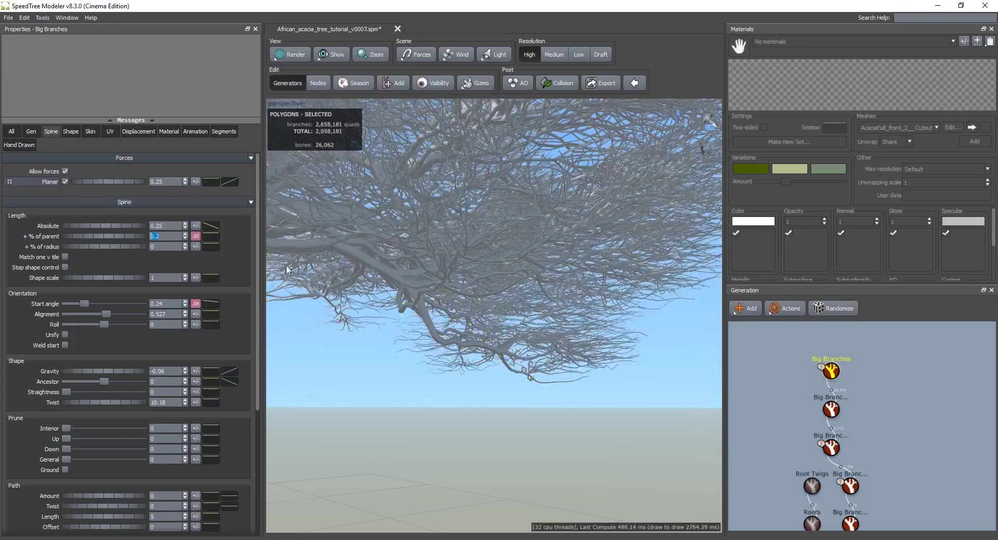
pyautogui.moveTo(456, 296); pyautogui.dragTo(474, 326)
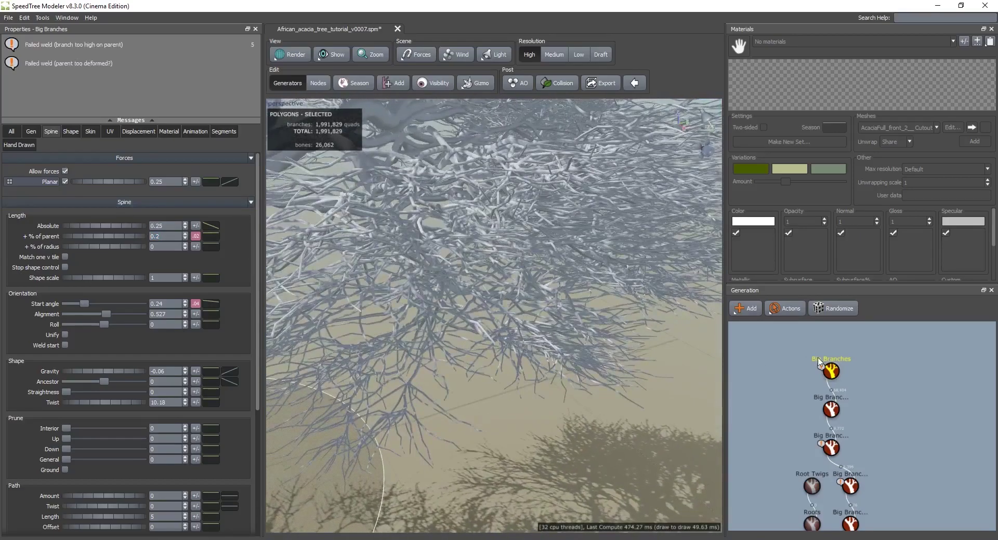
# Bring up the fifth-level Big Branches' segment settings and show a close wireframe view of the branch tips.
pyautogui.click(830, 372)
pyautogui.moveTo(416, 481); pyautogui.dragTo(463, 440)
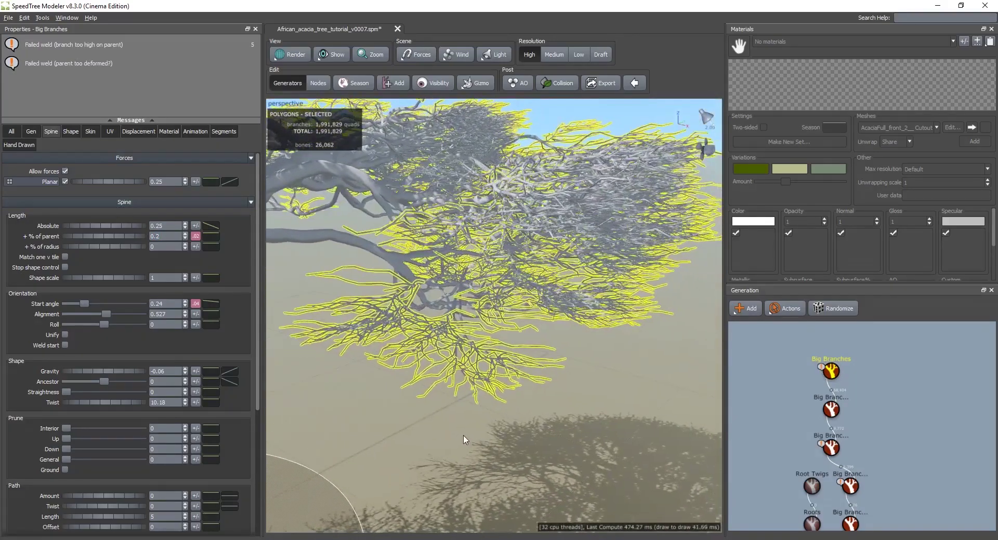
pyautogui.click(220, 133)
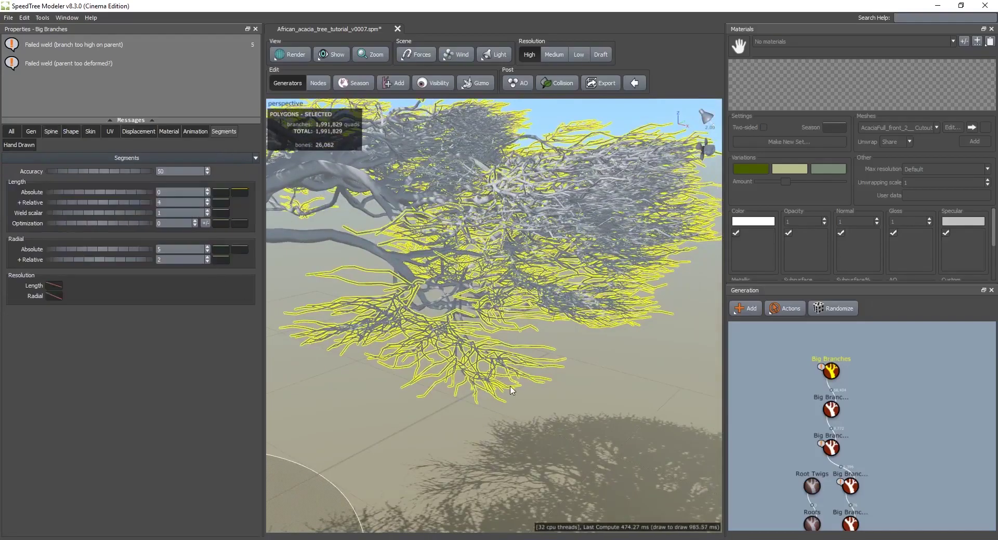
pyautogui.moveTo(490, 378)
pyautogui.mouseDown()
pyautogui.moveTo(492, 428)
pyautogui.moveTo(509, 421)
pyautogui.mouseUp()
pyautogui.press('w')
pyautogui.scroll(5, 515, 422)
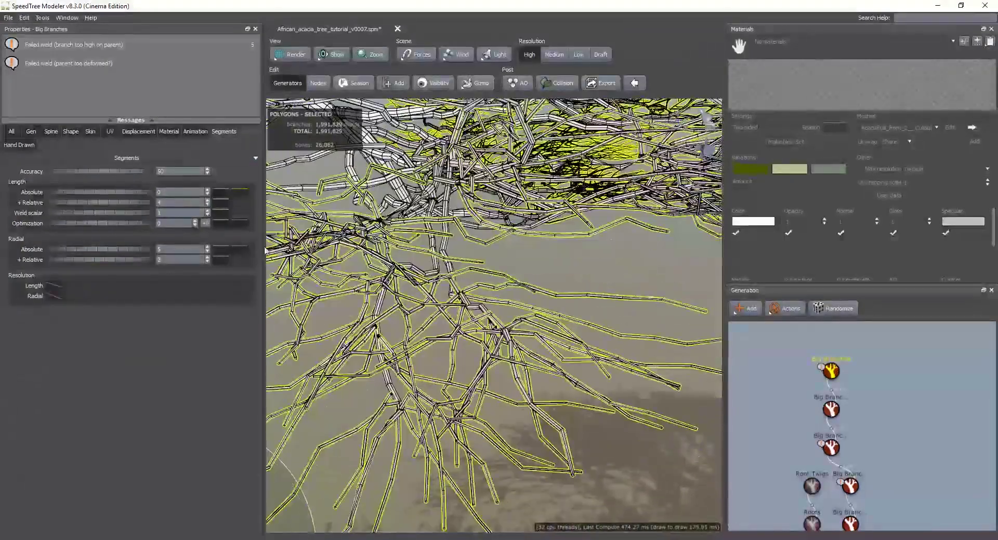
# Set the fifth-level Big Branches' relative length segments to 2 and absolute radial segments to 2.
pyautogui.write('22')
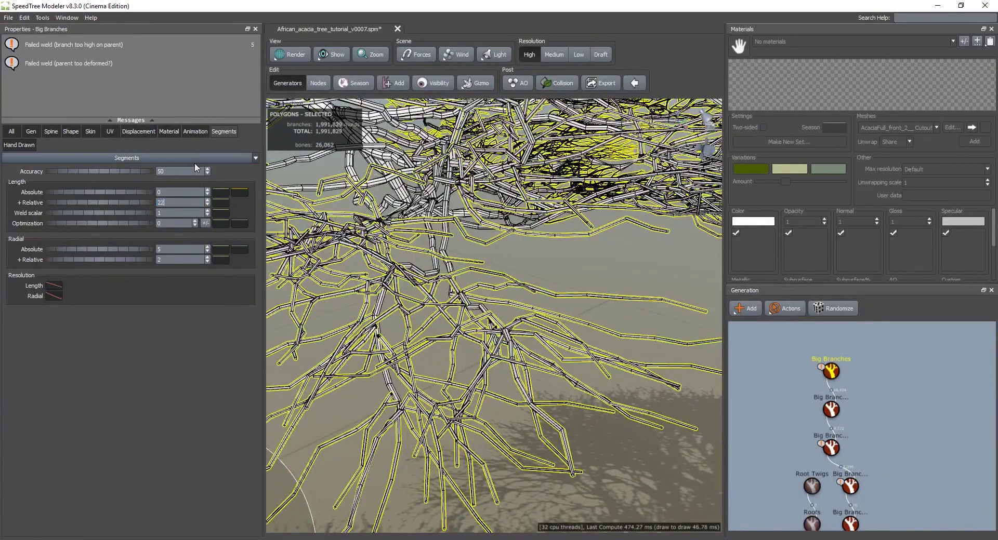
pyautogui.press('Tab')
pyautogui.press('Tab')
pyautogui.press('Tab')
pyautogui.write('2')
pyautogui.press('Tab')
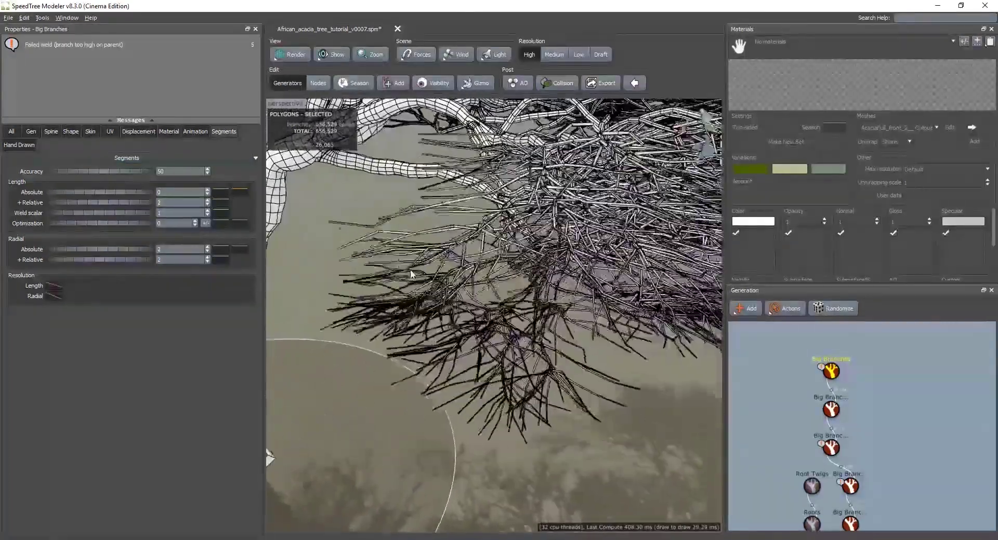
# Set the fifth-level Big Branches' absolute radial segments to 4 and check the twig wireframe.
pyautogui.scroll(5, 410, 271)
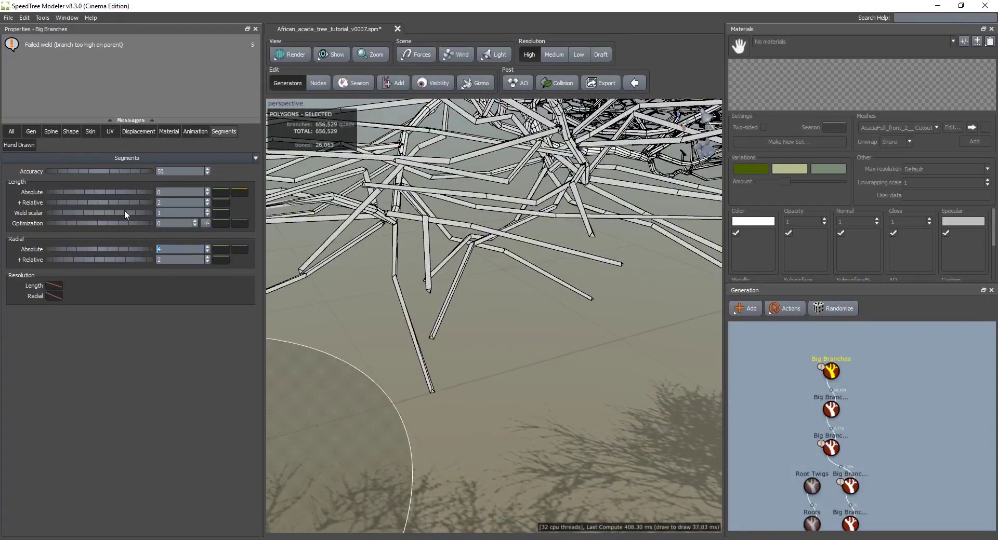
pyautogui.scroll(-5, 447, 323)
pyautogui.scroll(3, 427, 320)
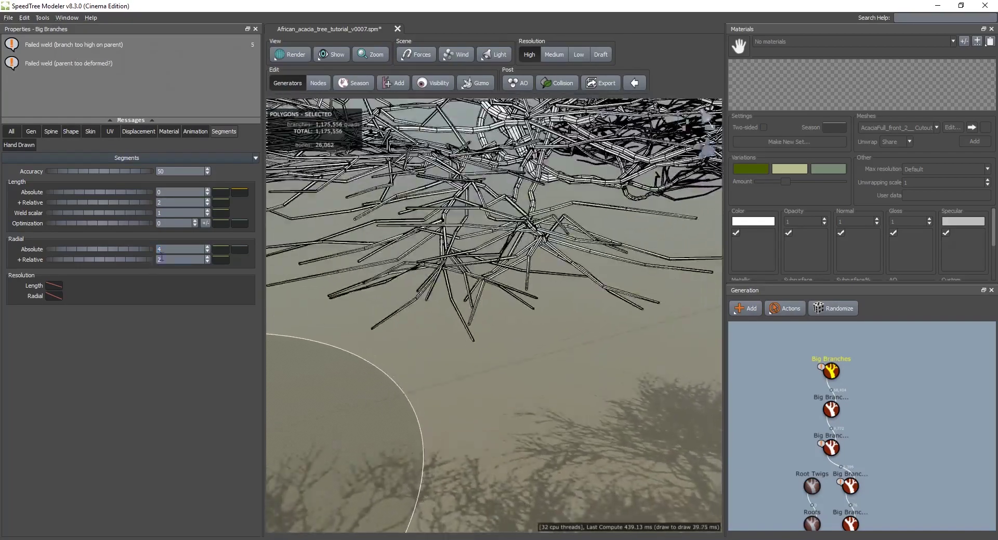
# Set the fifth-level Big Branches' absolute radial segments to 6 and view the whole tree.
pyautogui.write('6')
pyautogui.press('Return')
pyautogui.scroll(3, 484, 283)
pyautogui.scroll(-10, 484, 289)
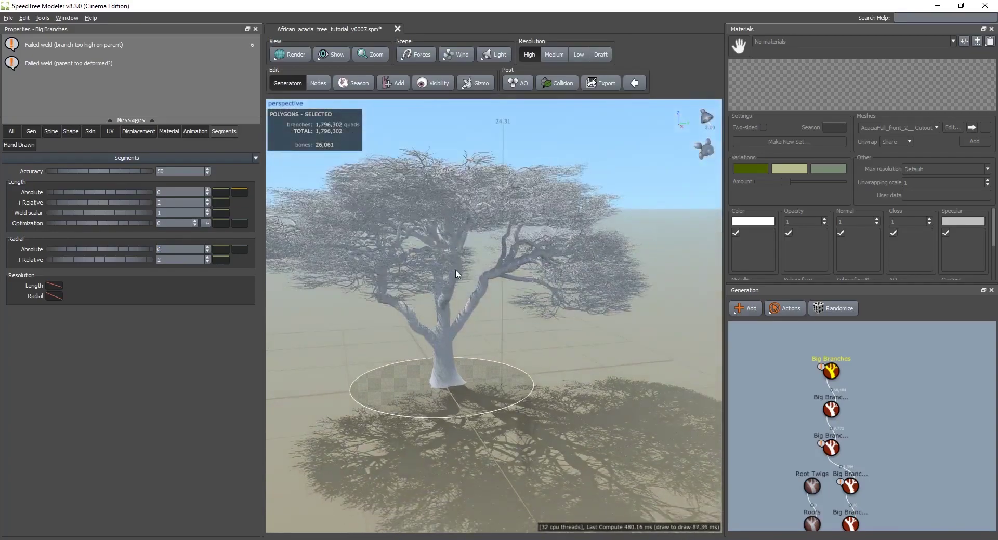
# Set the spine gravity of the fifth-level Big Branches to 0.
pyautogui.scroll(10, 455, 289)
pyautogui.moveTo(514, 306); pyautogui.dragTo(526, 354)
pyautogui.scroll(3, 520, 352)
pyautogui.click(664, 348)
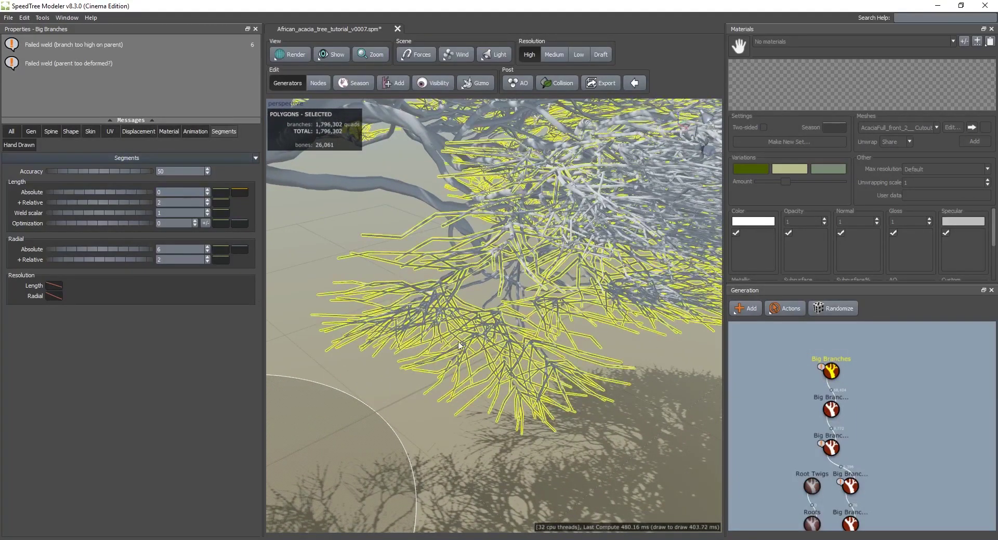
pyautogui.click(51, 131)
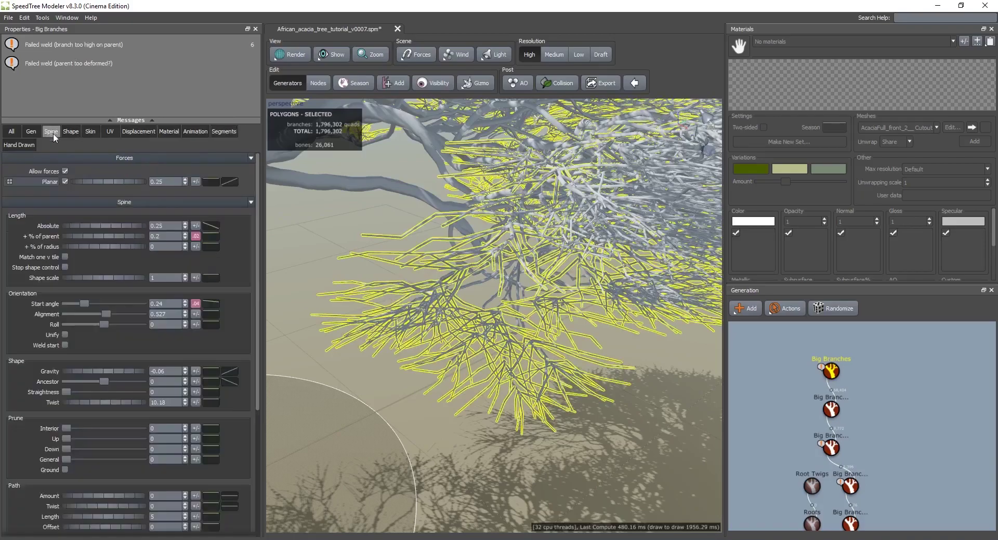
pyautogui.scroll(-5, 80, 380)
pyautogui.scroll(-1, 85, 333)
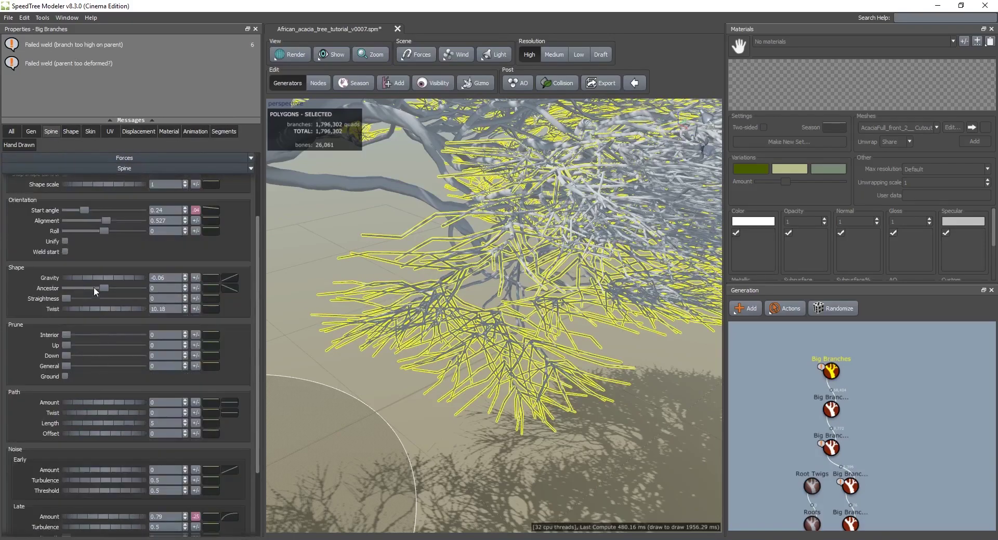
pyautogui.write('0')
pyautogui.press('Return')
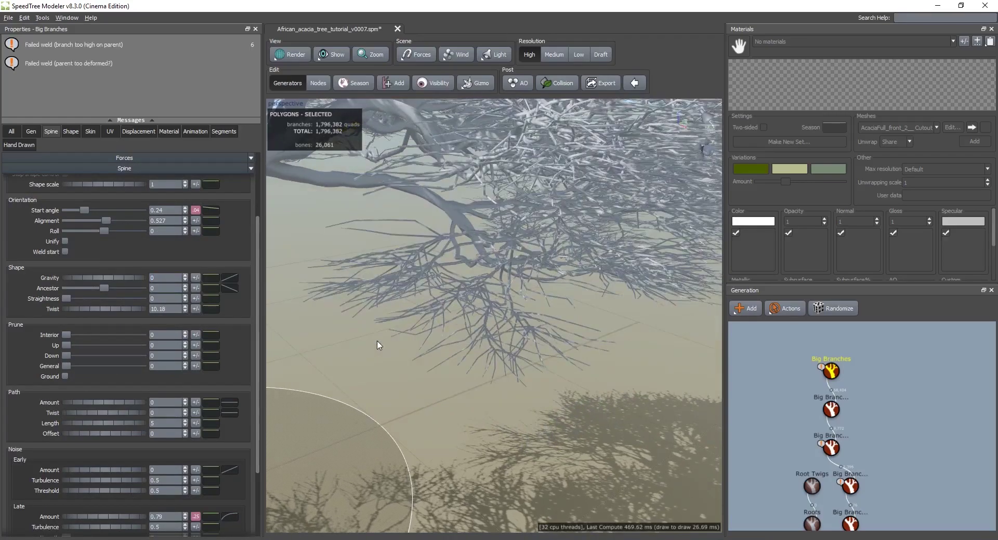
# Set the late noise amount of the fifth-level Big Branches' spine to 2 and inspect the twigs.
pyautogui.scroll(-3, 71, 414)
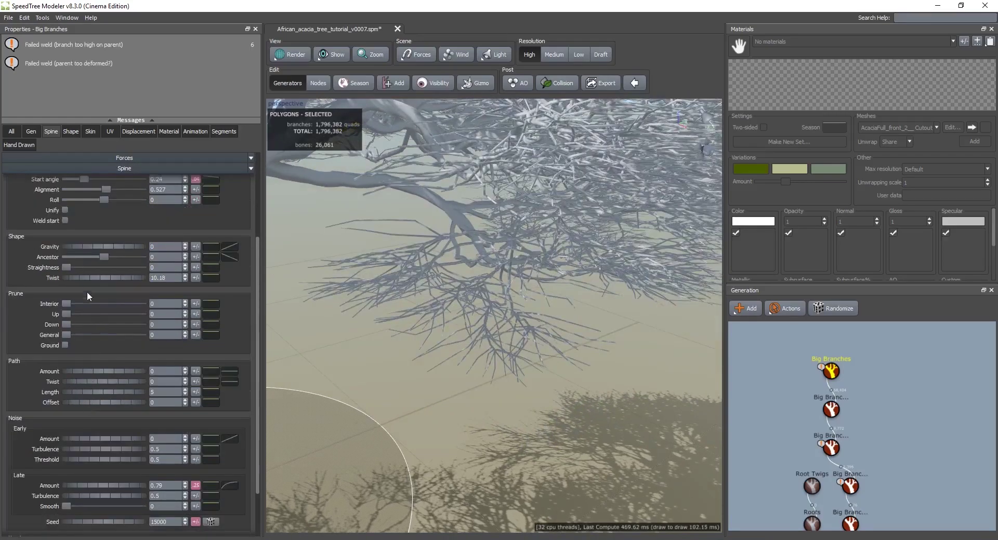
pyautogui.click(133, 422)
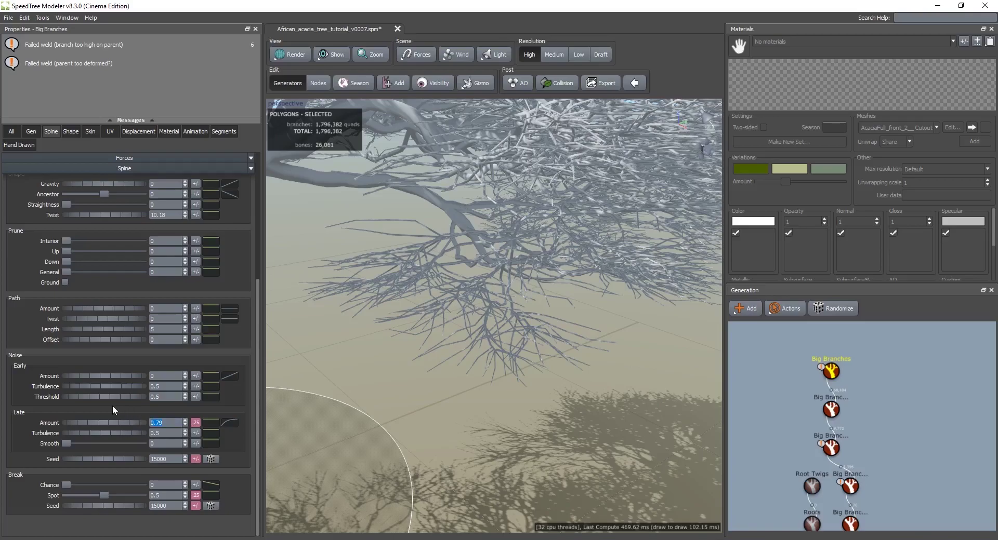
pyautogui.write('2')
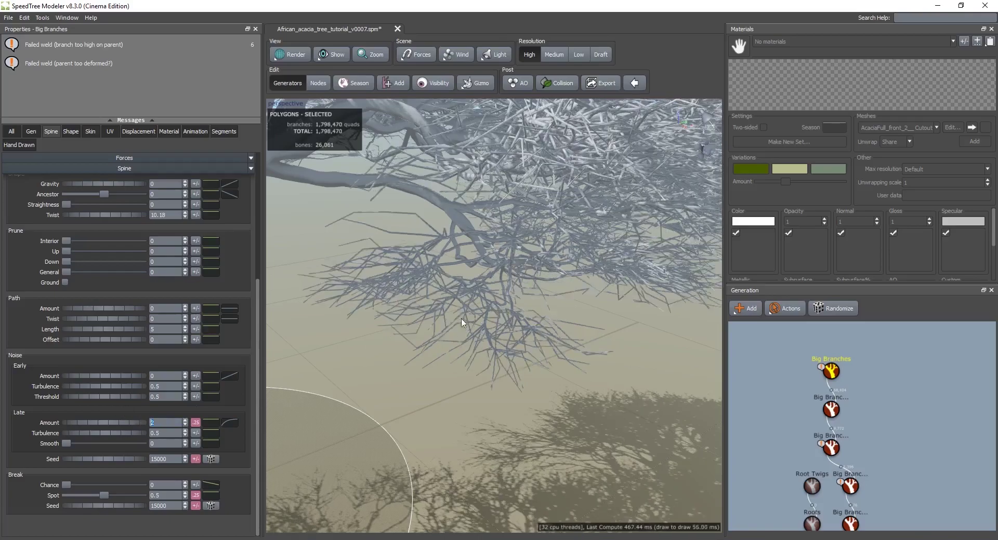
pyautogui.moveTo(516, 359); pyautogui.dragTo(477, 338)
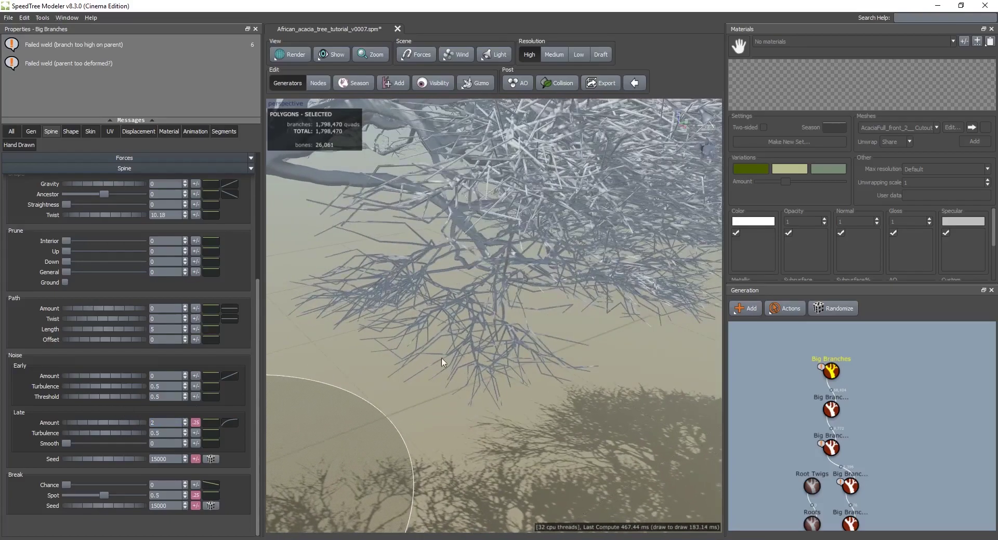
# Set the fifth-level Big Branches' number per step to 2 in the generation settings.
pyautogui.keyDown('alt'); pyautogui.moveTo(488, 369); pyautogui.dragTo(507, 322); pyautogui.keyUp('alt')
pyautogui.click(31, 131)
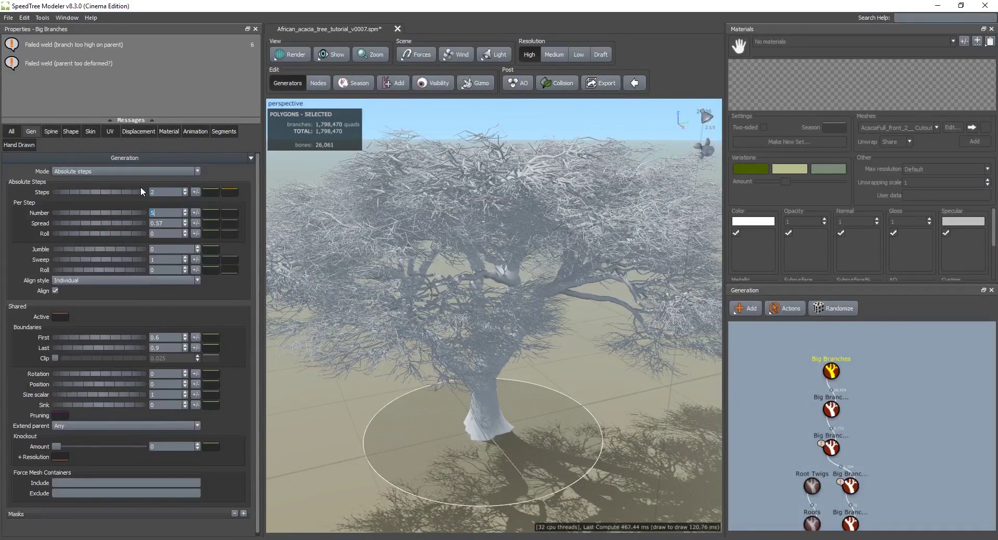
pyautogui.write('2')
pyautogui.press('Return')
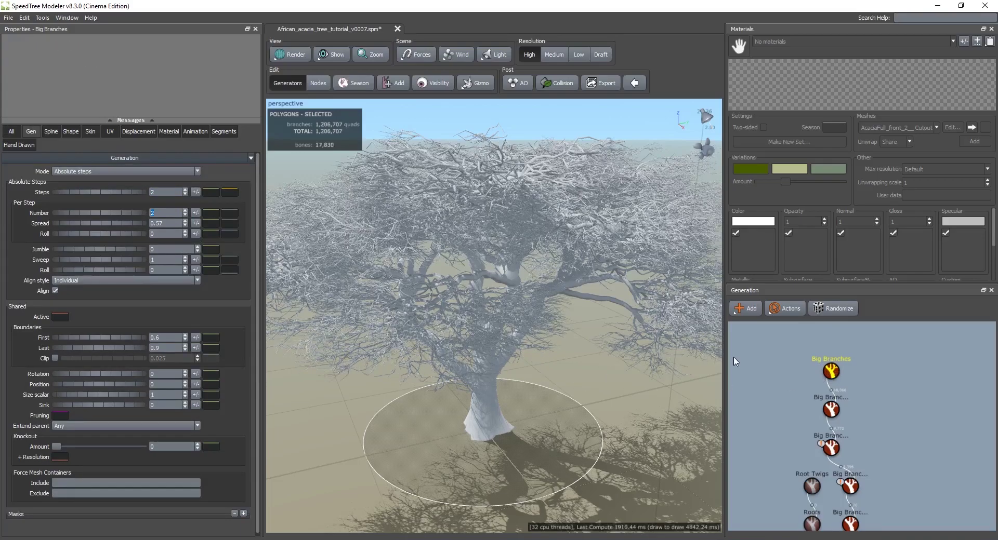
# Deselect the generator and examine the acacia tree's branch structure from above and from the side.
pyautogui.moveTo(597, 340); pyautogui.dragTo(561, 395)
pyautogui.click(572, 398)
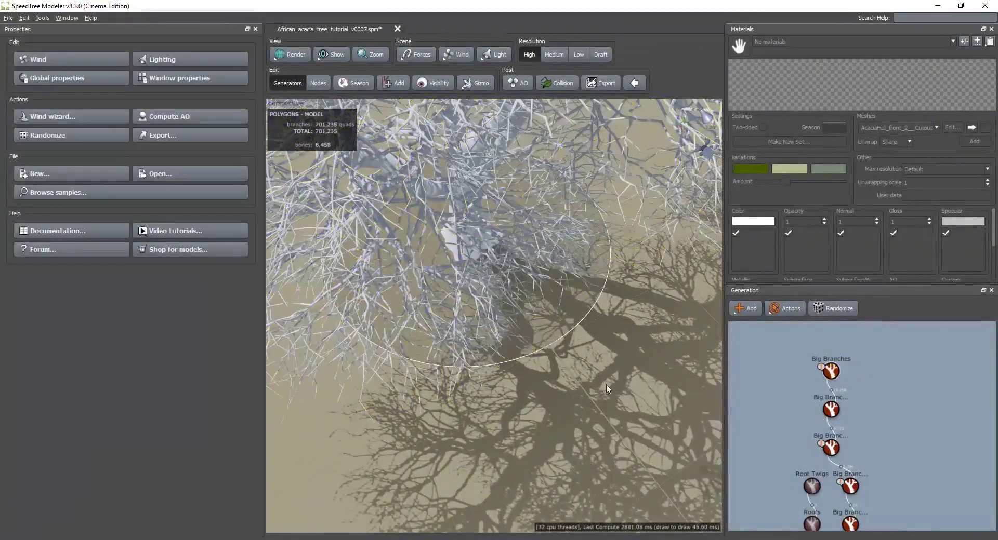
pyautogui.scroll(-10, 606, 384)
pyautogui.moveTo(593, 356); pyautogui.dragTo(594, 334)
pyautogui.scroll(3, 593, 353)
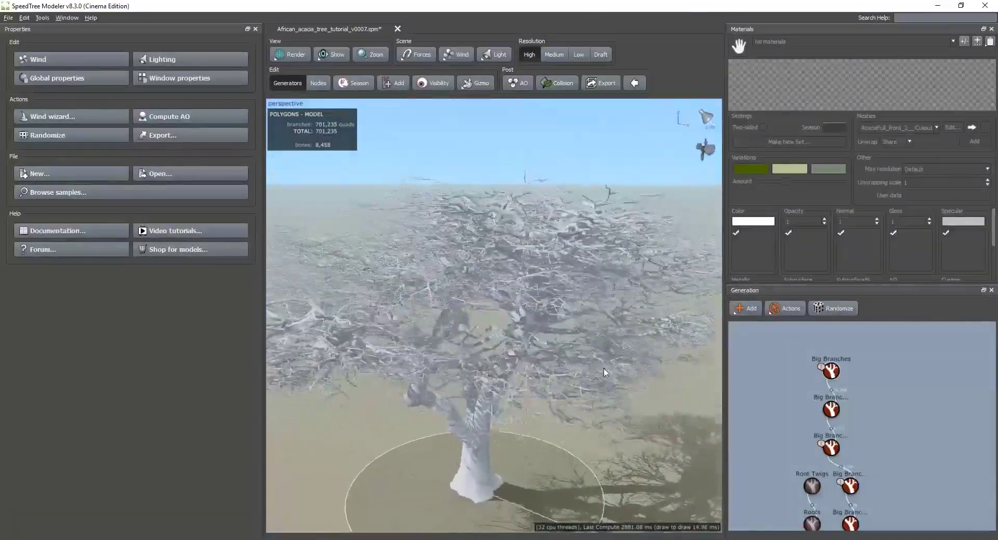
pyautogui.scroll(-3, 603, 369)
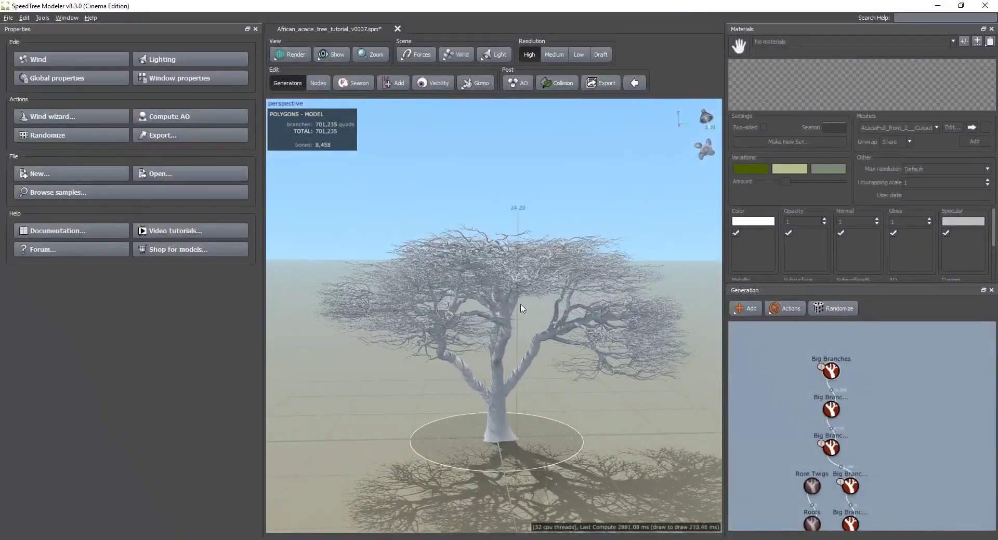
pyautogui.moveTo(521, 305); pyautogui.dragTo(524, 303)
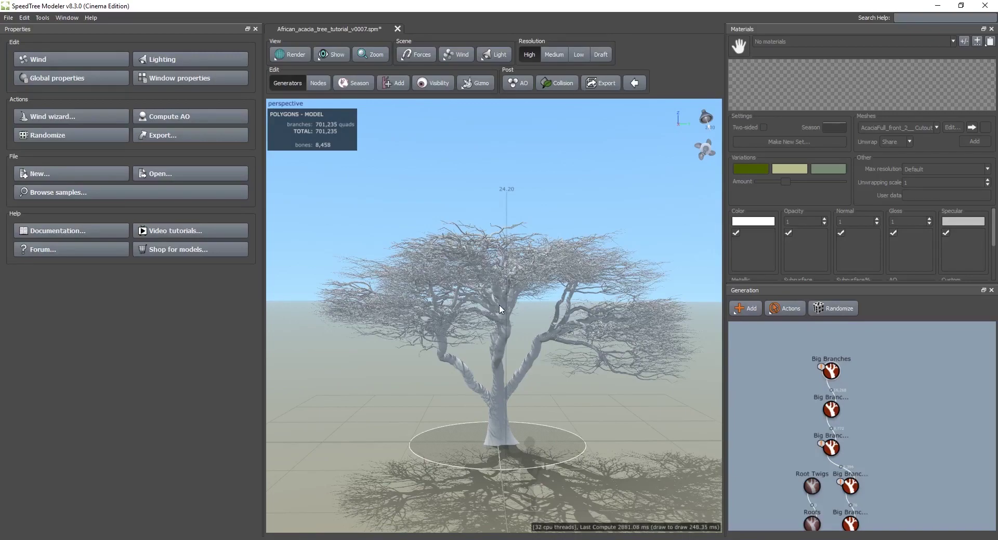
# Switch to the acacia_tree.png reference photo, closing the duplicate photo window, and compare its crown with the modelled tree from several angles.
pyautogui.click(752, 539)
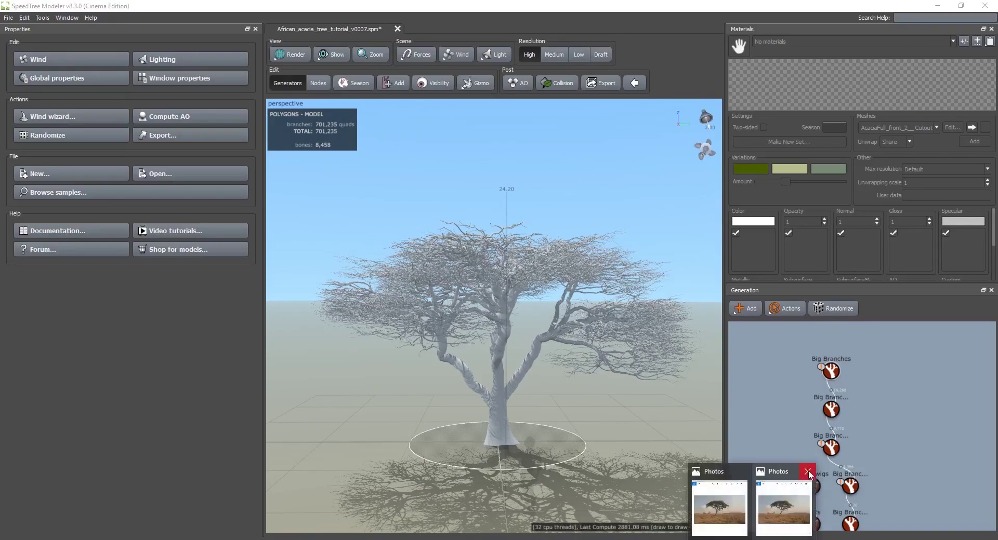
pyautogui.click(807, 472)
pyautogui.click(746, 502)
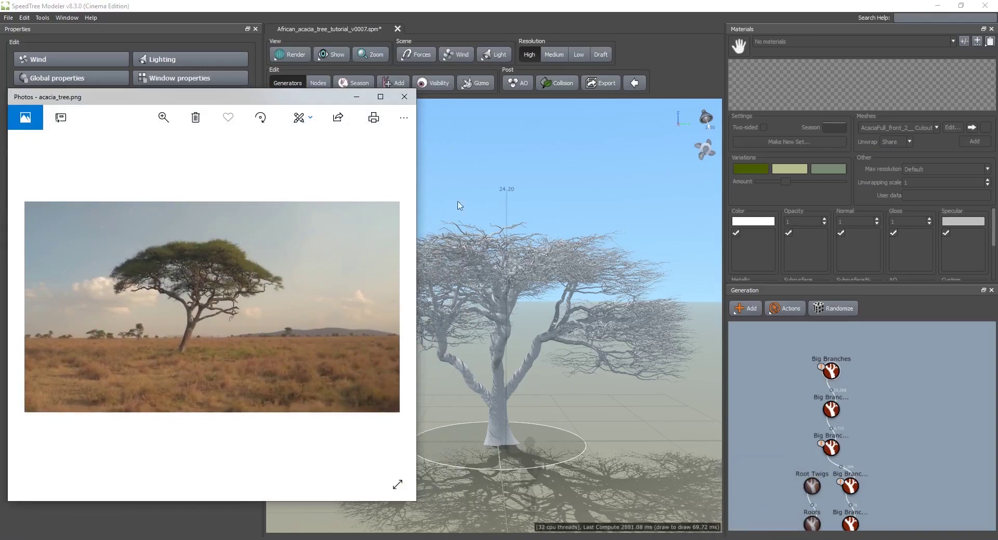
pyautogui.click(357, 97)
pyautogui.moveTo(503, 288); pyautogui.dragTo(514, 238)
pyautogui.moveTo(570, 298); pyautogui.dragTo(554, 293)
pyautogui.moveTo(512, 326)
pyautogui.mouseDown()
pyautogui.moveTo(543, 332)
pyautogui.moveTo(546, 343)
pyautogui.moveTo(520, 344)
pyautogui.mouseUp()
pyautogui.scroll(2, 544, 332)
pyautogui.moveTo(654, 271); pyautogui.dragTo(419, 323)
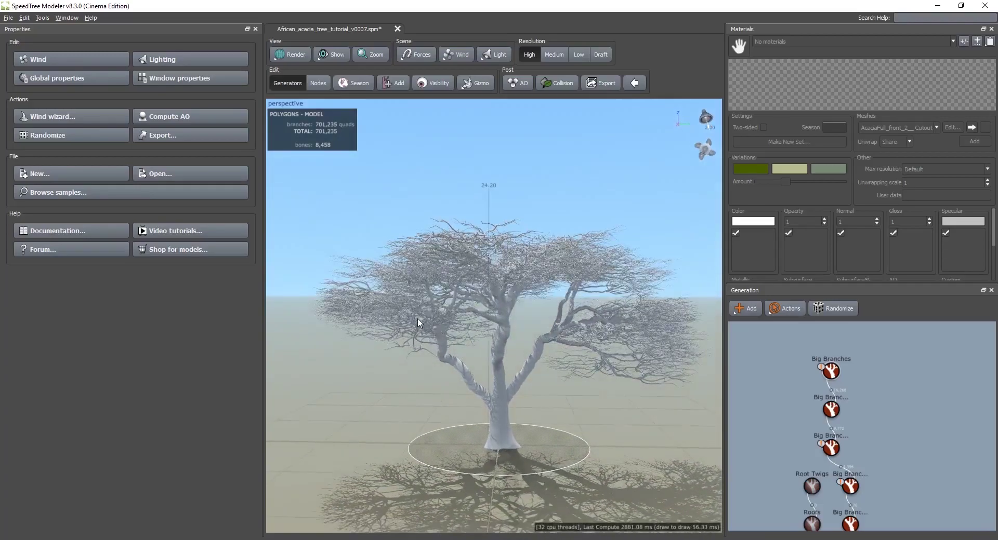
pyautogui.moveTo(496, 322); pyautogui.dragTo(510, 301)
pyautogui.scroll(2, 509, 298)
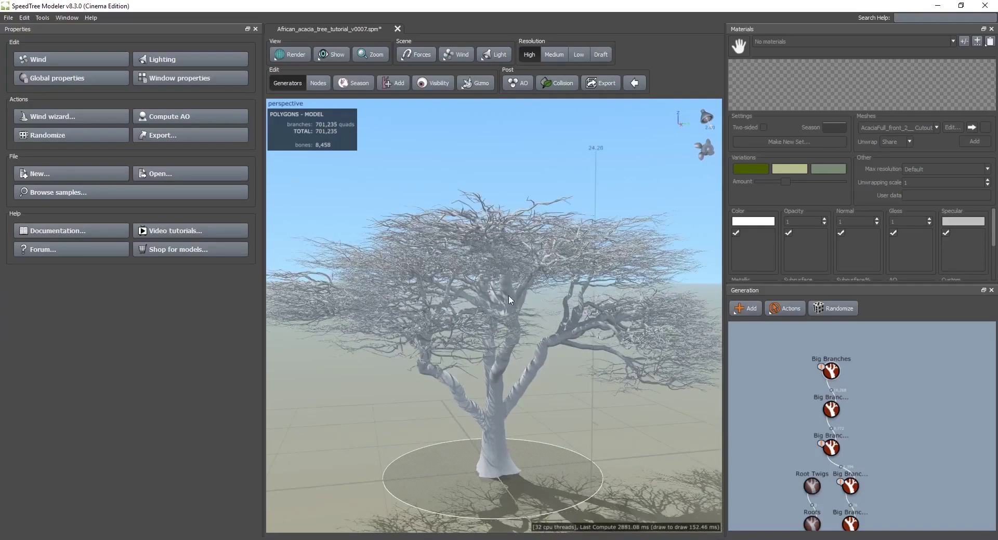
# Select the central big branch above the trunk fork as a single node and activate the Translate manipulator on it.
pyautogui.moveTo(490, 176)
pyautogui.mouseDown()
pyautogui.moveTo(513, 251)
pyautogui.moveTo(574, 281)
pyautogui.moveTo(605, 278)
pyautogui.moveTo(461, 337)
pyautogui.moveTo(457, 468)
pyautogui.mouseUp()
pyautogui.click(463, 343)
pyautogui.scroll(3, 462, 343)
pyautogui.moveTo(457, 468); pyautogui.dragTo(499, 397, button='middle')
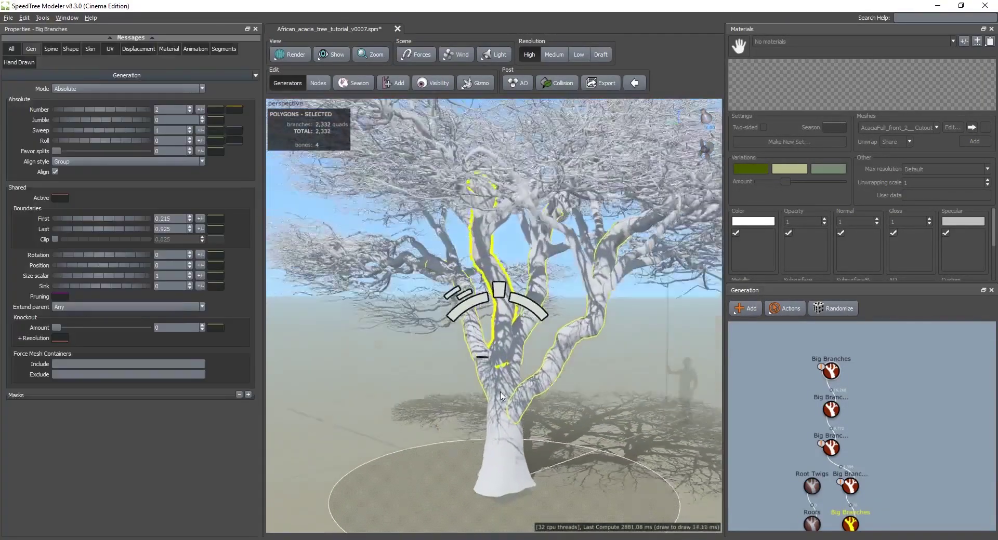
pyautogui.moveTo(500, 397); pyautogui.dragTo(509, 383)
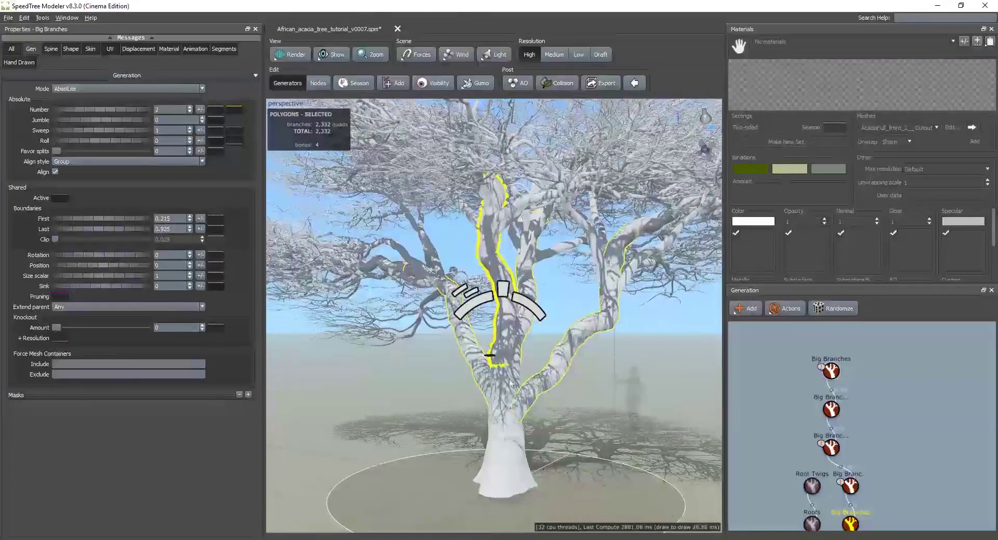
pyautogui.rightClick(487, 251)
pyautogui.moveTo(520, 414)
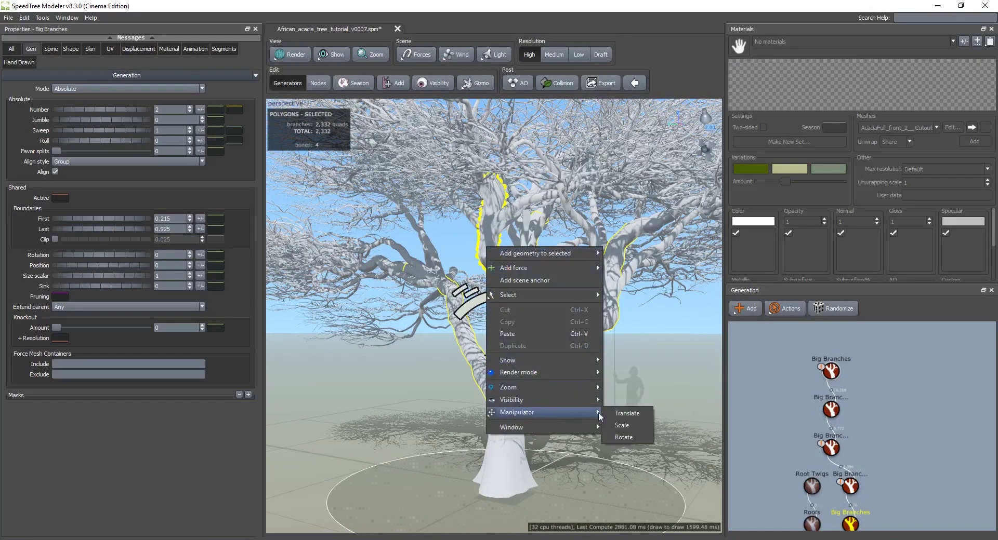
pyautogui.click(627, 413)
pyautogui.moveTo(576, 302); pyautogui.dragTo(526, 295)
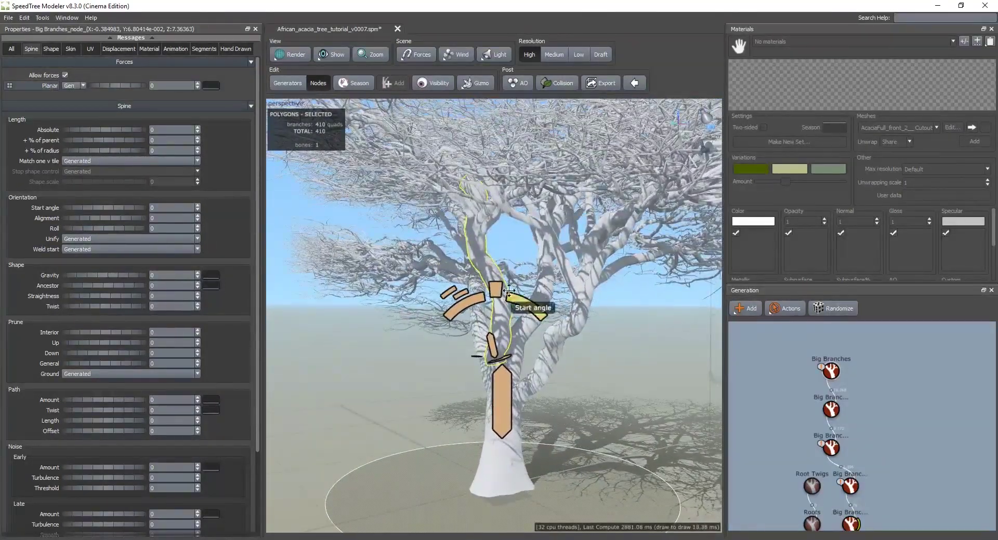
# Try a start angle of 0.246 and an absolute length of 1.406 on the central branch, and undo both changes.
pyautogui.scroll(-3, 551, 294)
pyautogui.moveTo(540, 294); pyautogui.dragTo(577, 312)
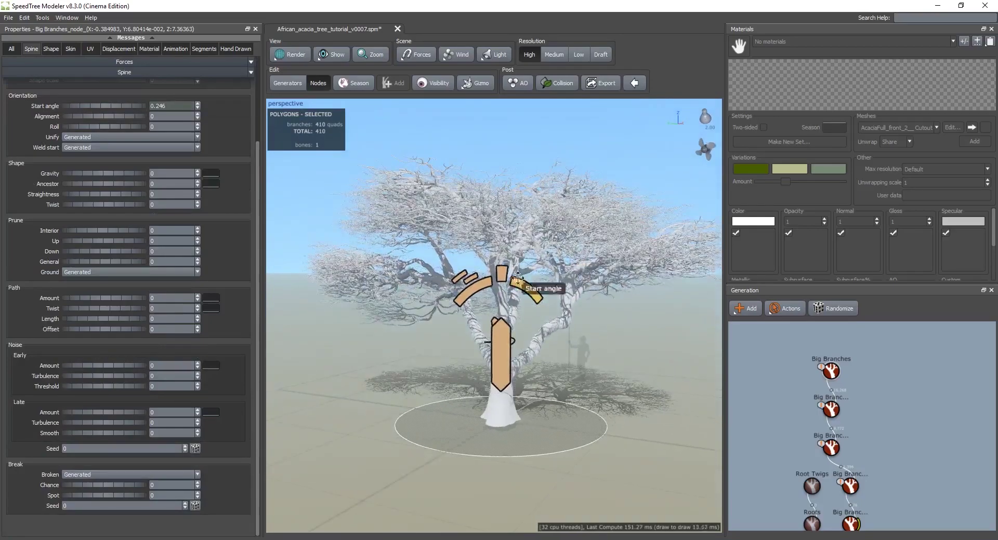
pyautogui.moveTo(436, 271); pyautogui.dragTo(500, 273)
pyautogui.moveTo(597, 317); pyautogui.dragTo(522, 349)
pyautogui.scroll(-3, 514, 356)
pyautogui.moveTo(597, 359)
pyautogui.mouseDown()
pyautogui.moveTo(581, 341)
pyautogui.moveTo(598, 371)
pyautogui.mouseUp()
pyautogui.scroll(2, 425, 241)
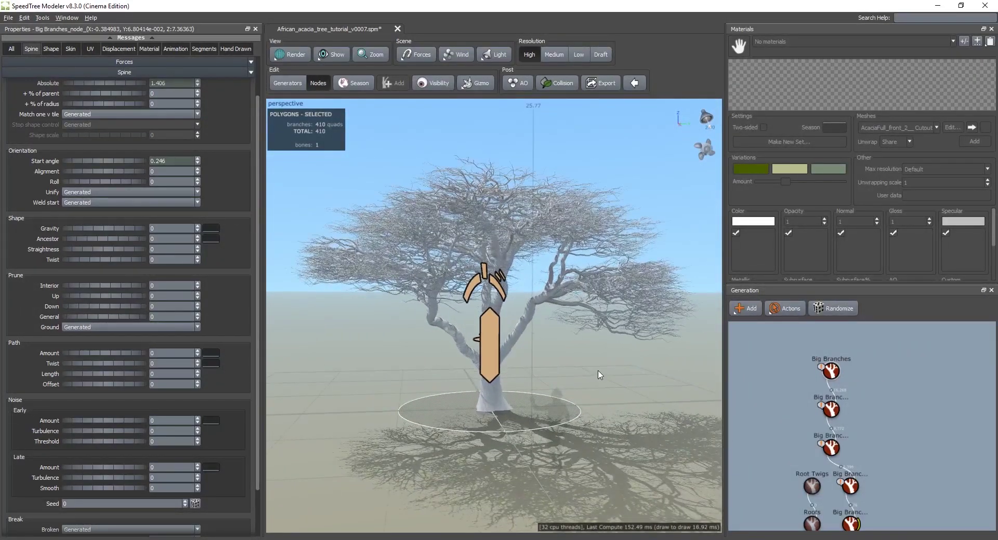
pyautogui.moveTo(390, 244); pyautogui.dragTo(584, 244)
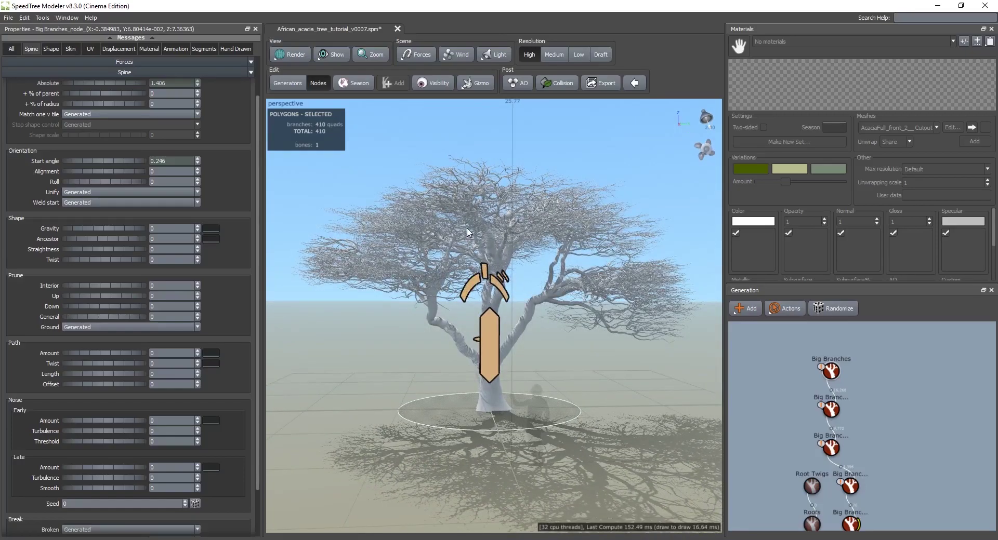
pyautogui.hotkey('ctrl', 'z')
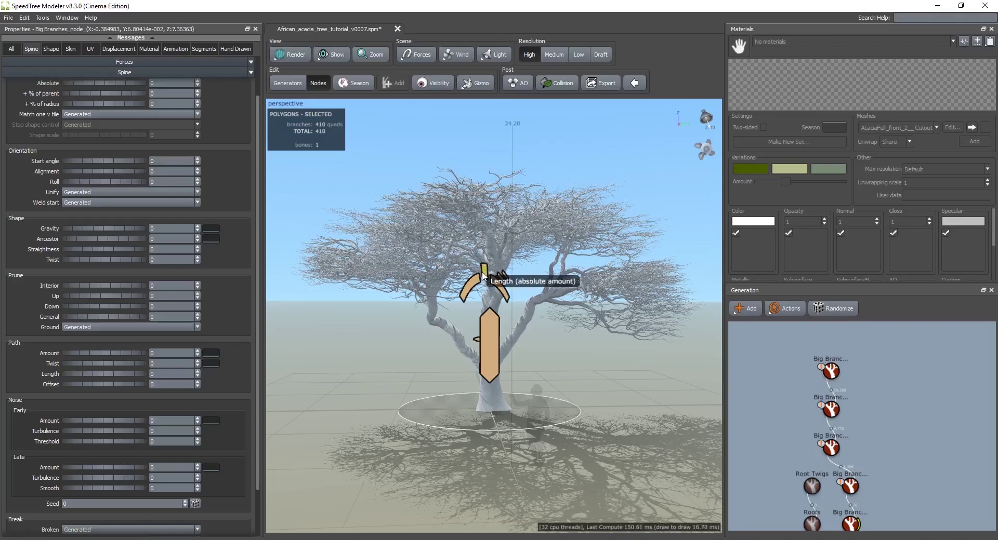
# Lengthen the central branch node in small increments, bringing its absolute length to 1.044 and refining it from there.
pyautogui.moveTo(489, 290); pyautogui.dragTo(488, 273)
pyautogui.moveTo(567, 331); pyautogui.dragTo(542, 333)
pyautogui.scroll(-3, 542, 333)
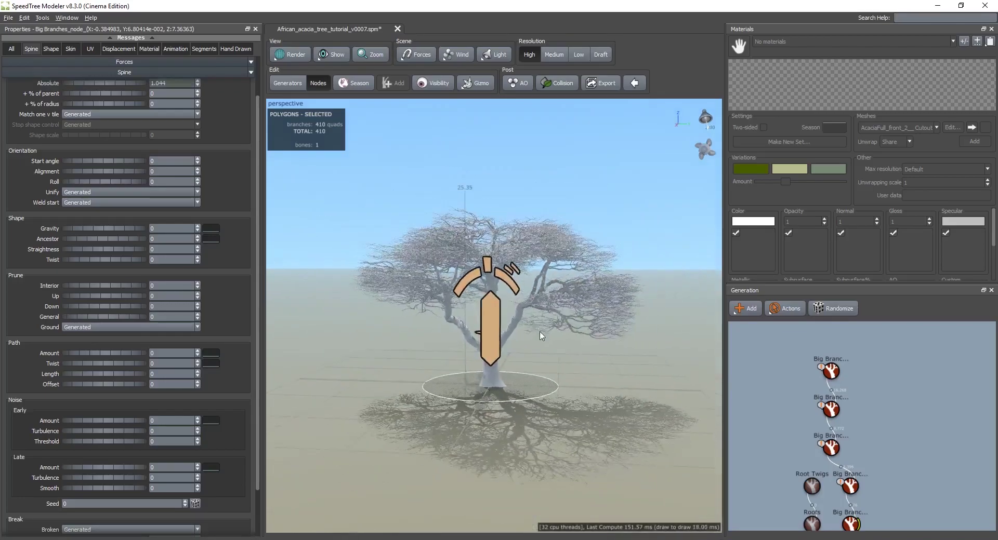
pyautogui.moveTo(483, 270)
pyautogui.mouseDown()
pyautogui.moveTo(485, 244)
pyautogui.moveTo(486, 276)
pyautogui.mouseUp()
pyautogui.scroll(2, 539, 314)
pyautogui.moveTo(551, 328); pyautogui.dragTo(581, 343)
pyautogui.scroll(1, 581, 343)
pyautogui.moveTo(581, 343); pyautogui.dragTo(576, 356, button='middle')
# Compare the Big Branches generators, select the third from the end of the chain, and set its spine start angle to 0.26.
pyautogui.click(832, 443)
pyautogui.moveTo(570, 311); pyautogui.dragTo(549, 328)
pyautogui.click(831, 410)
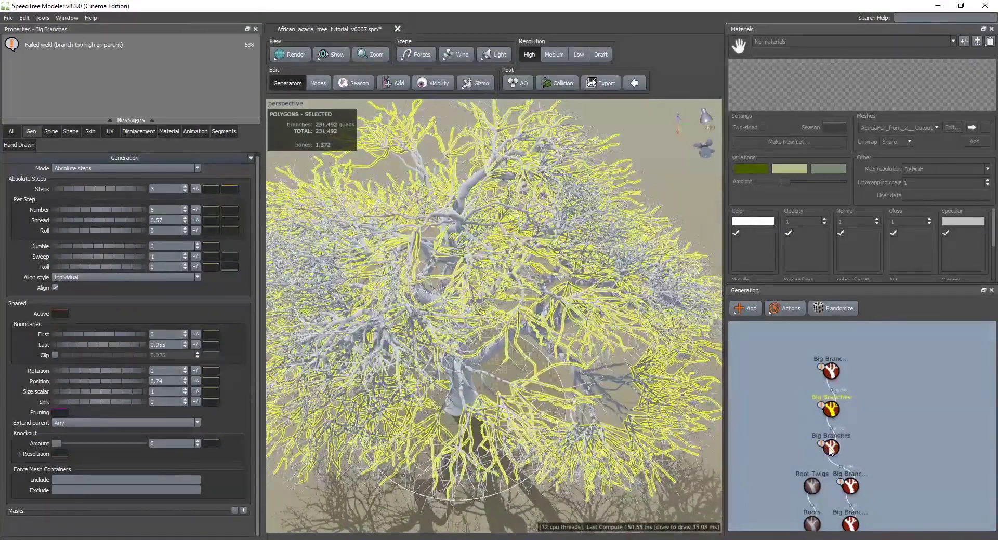
pyautogui.click(850, 486)
pyautogui.moveTo(585, 363); pyautogui.dragTo(592, 387)
pyautogui.click(831, 446)
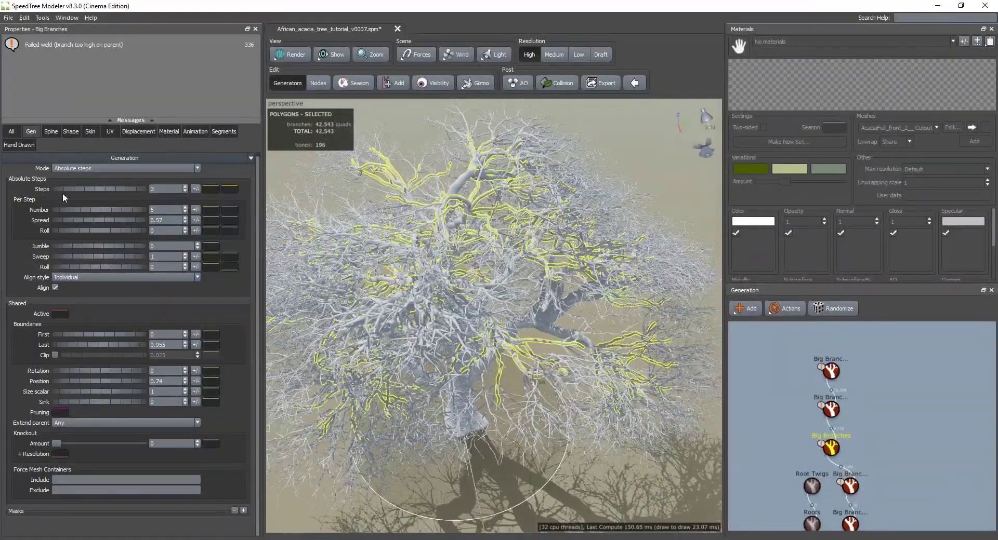
pyautogui.click(54, 134)
pyautogui.moveTo(86, 301); pyautogui.dragTo(94, 304)
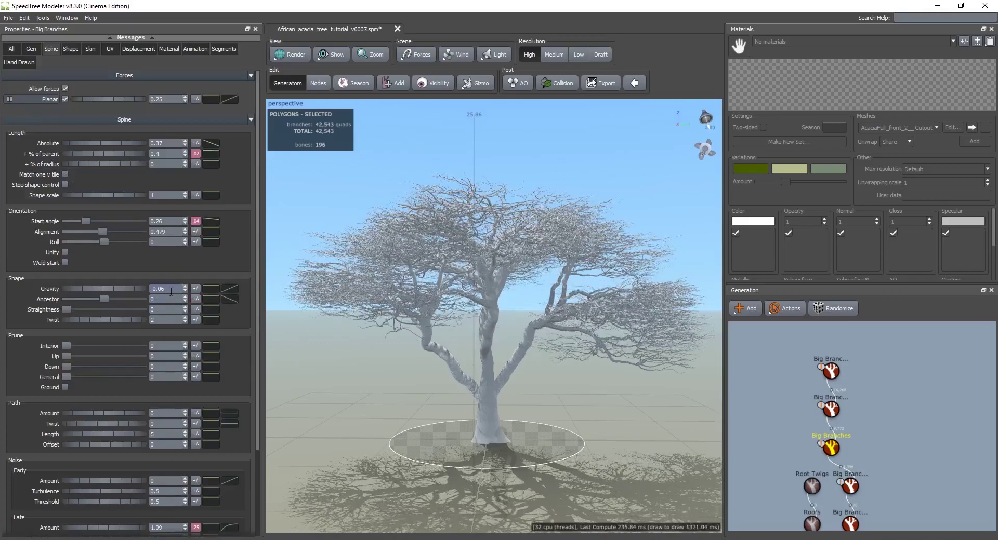
# Try a different gravity and slight start angle adjustments on the same Big Branches generator while checking the crown's shape.
pyautogui.write('3')
pyautogui.press('Return')
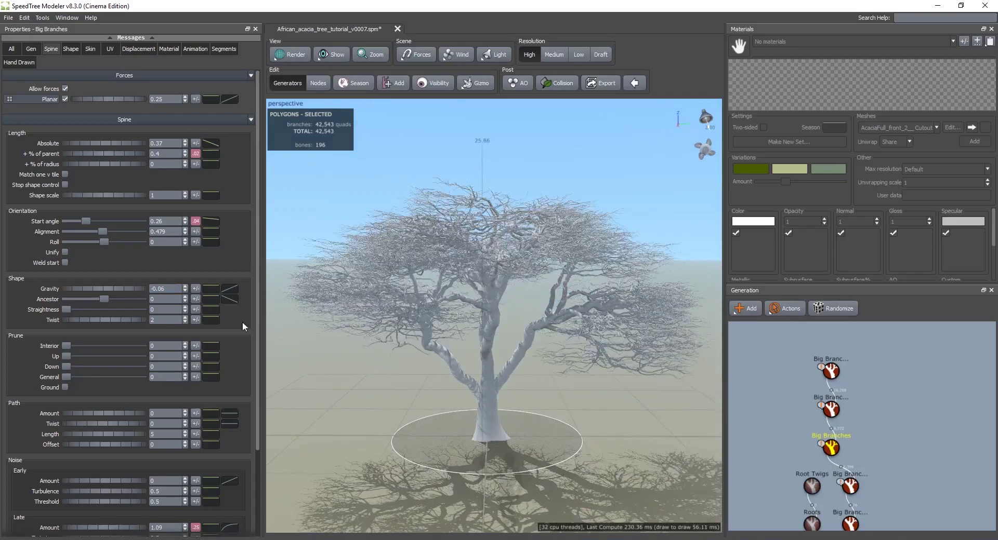
pyautogui.click(88, 220)
pyautogui.moveTo(86, 221); pyautogui.dragTo(88, 222)
pyautogui.moveTo(482, 234); pyautogui.dragTo(485, 317)
pyautogui.scroll(3, 481, 324)
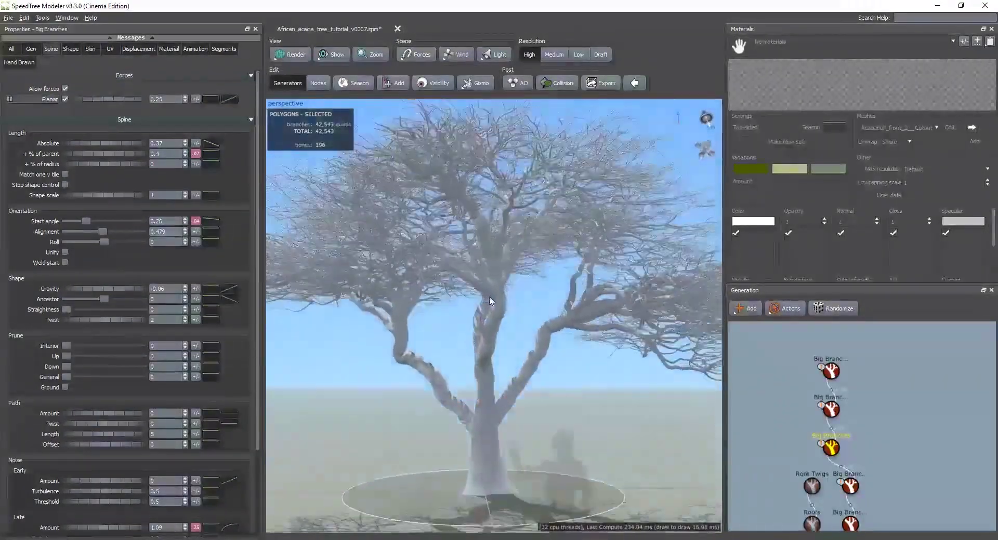
pyautogui.moveTo(488, 300); pyautogui.dragTo(572, 369)
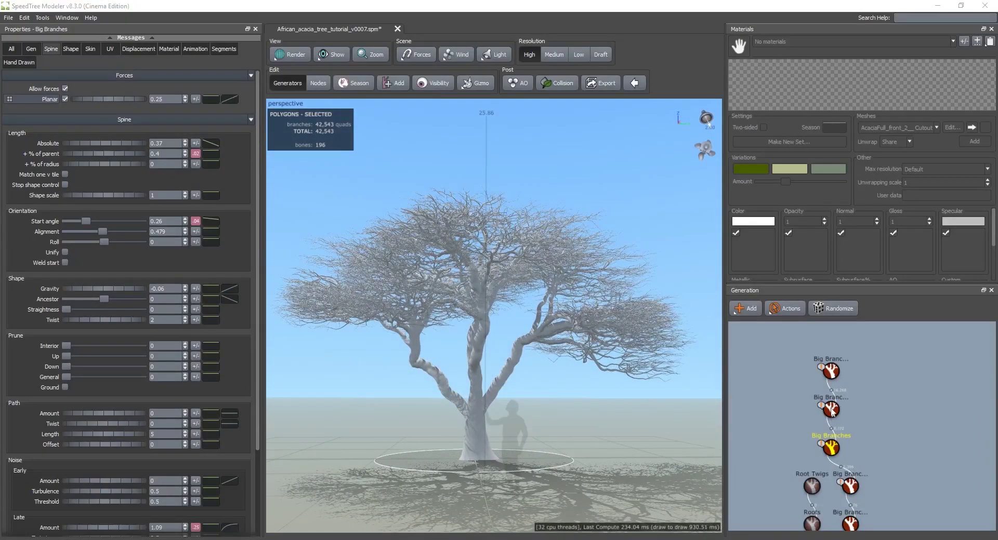
# Select the outermost Big Branches generator, review its generation settings, and add another Big Branches level to it.
pyautogui.click(827, 381)
pyautogui.scroll(5, 608, 400)
pyautogui.moveTo(613, 411); pyautogui.dragTo(593, 403)
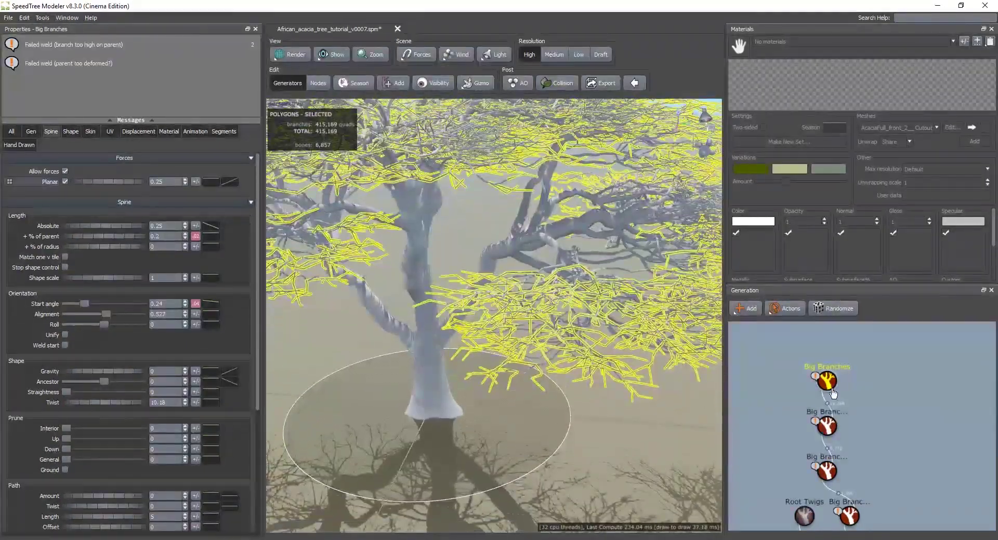
pyautogui.click(31, 132)
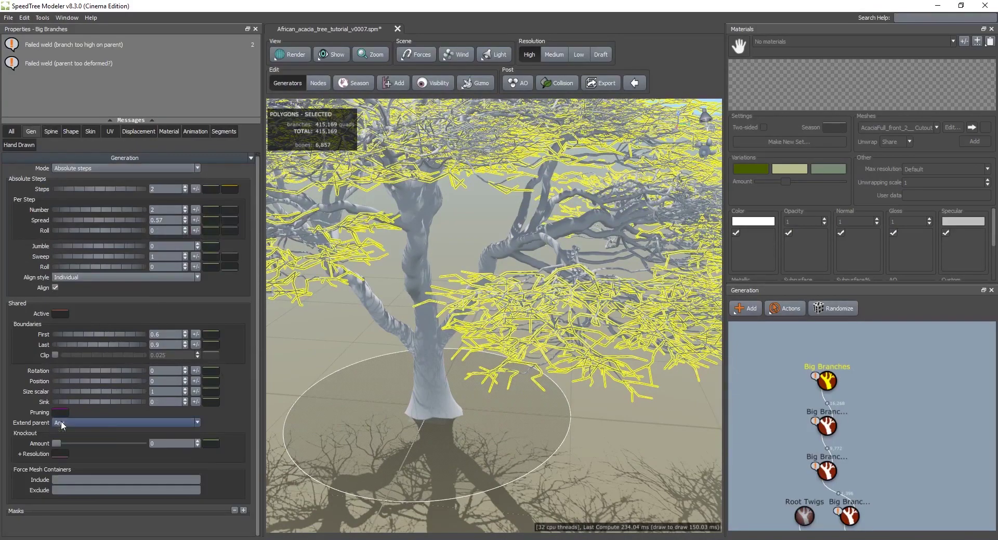
pyautogui.rightClick(837, 380)
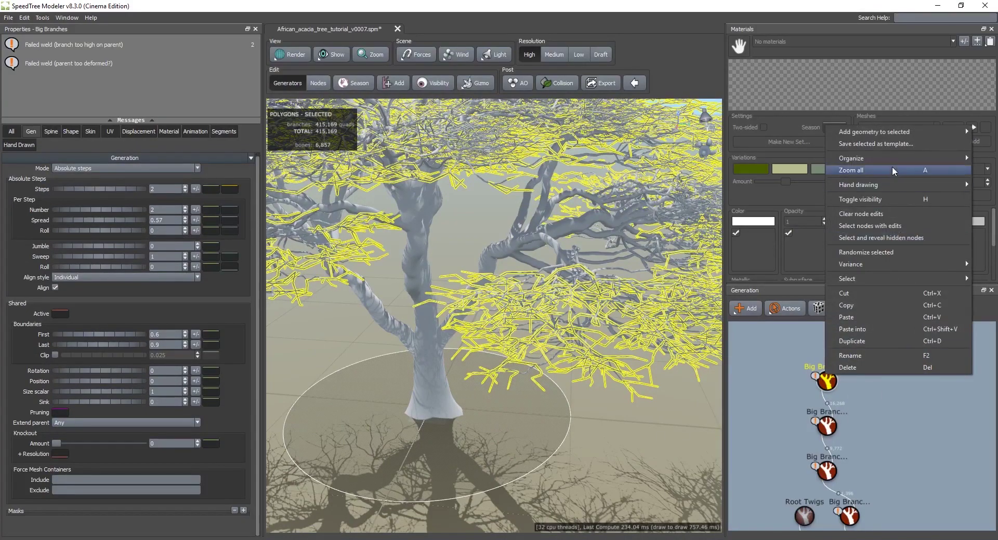
pyautogui.moveTo(878, 132)
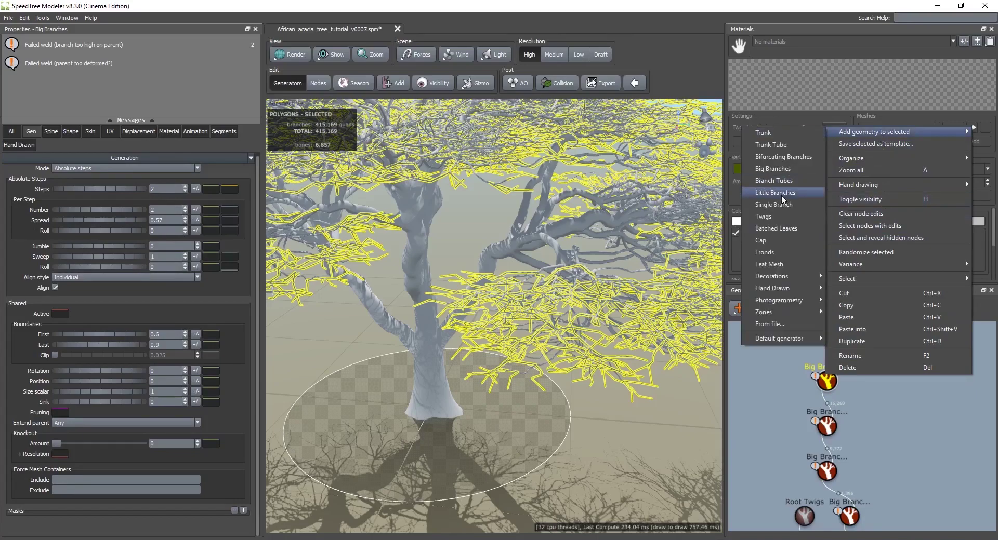
pyautogui.click(783, 173)
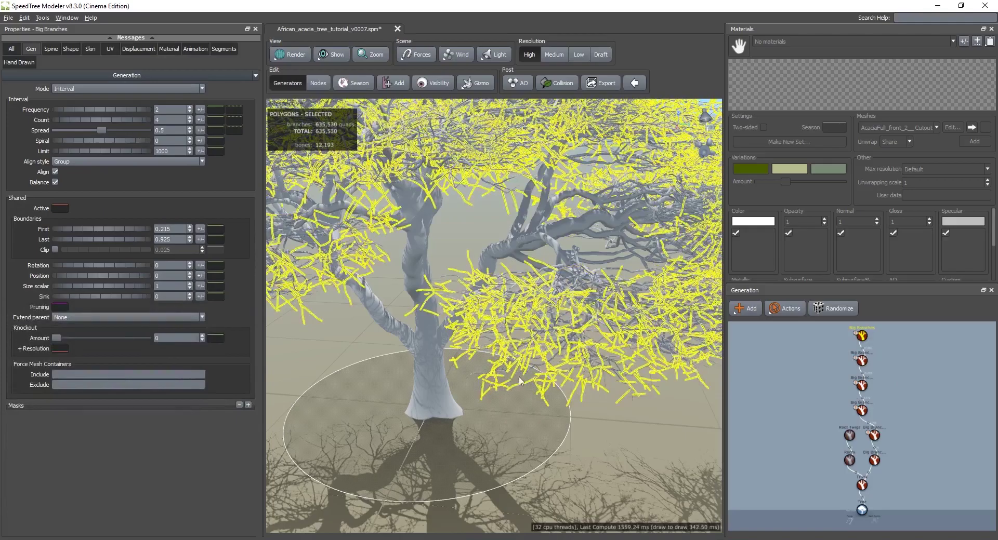
# Add Twigs geometry to the new Big Branches generator and inspect the twigs up close near the trunk fork.
pyautogui.scroll(-5, 520, 381)
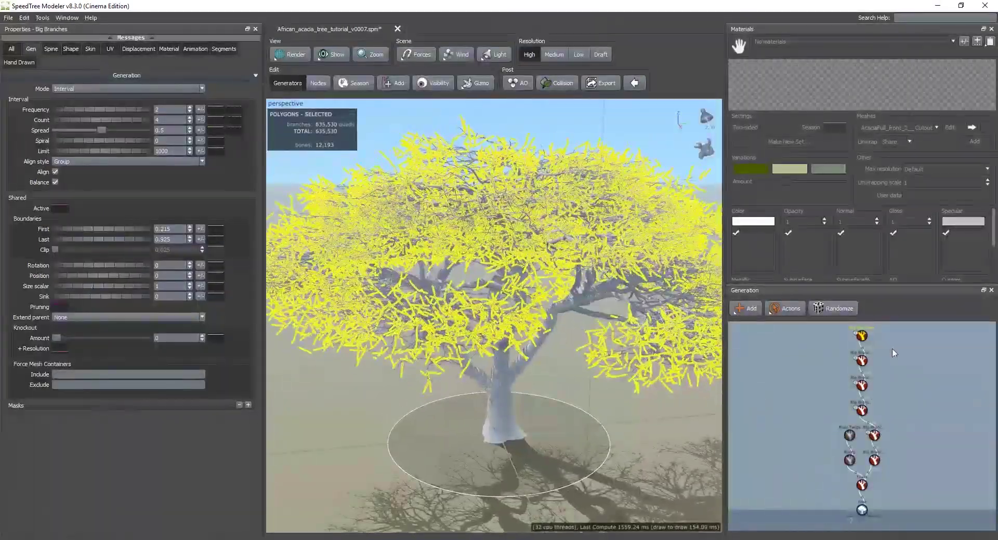
pyautogui.scroll(2, 845, 405)
pyautogui.rightClick(827, 389)
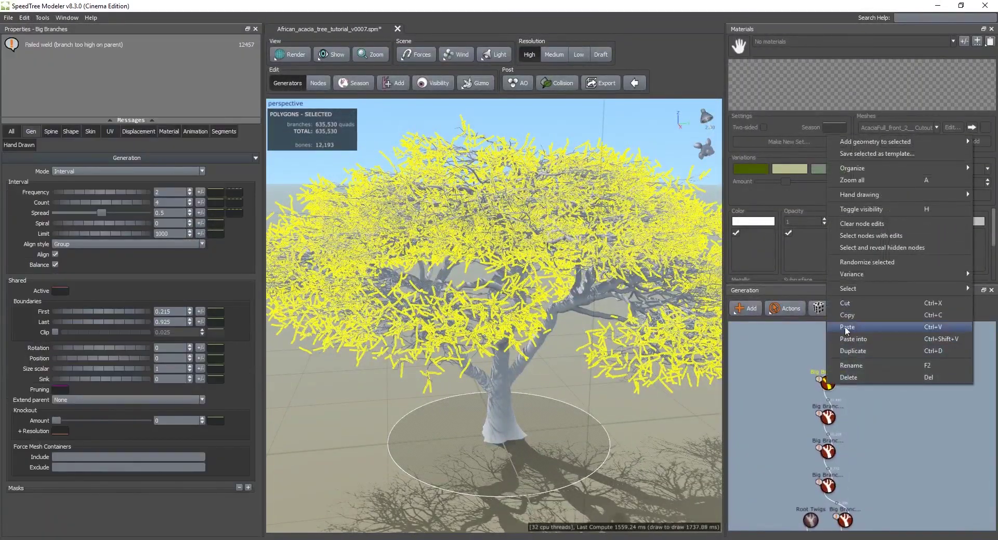
pyautogui.moveTo(866, 148)
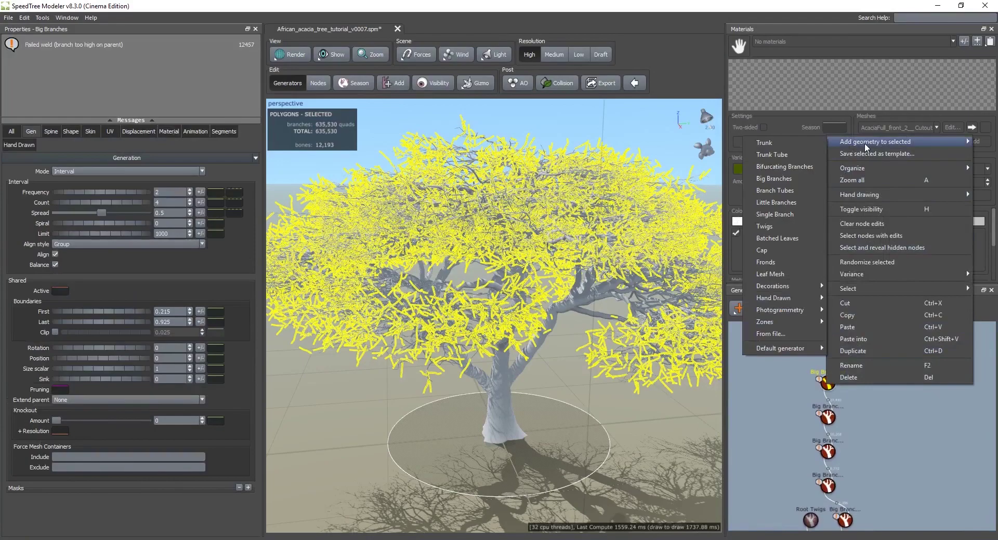
pyautogui.click(801, 226)
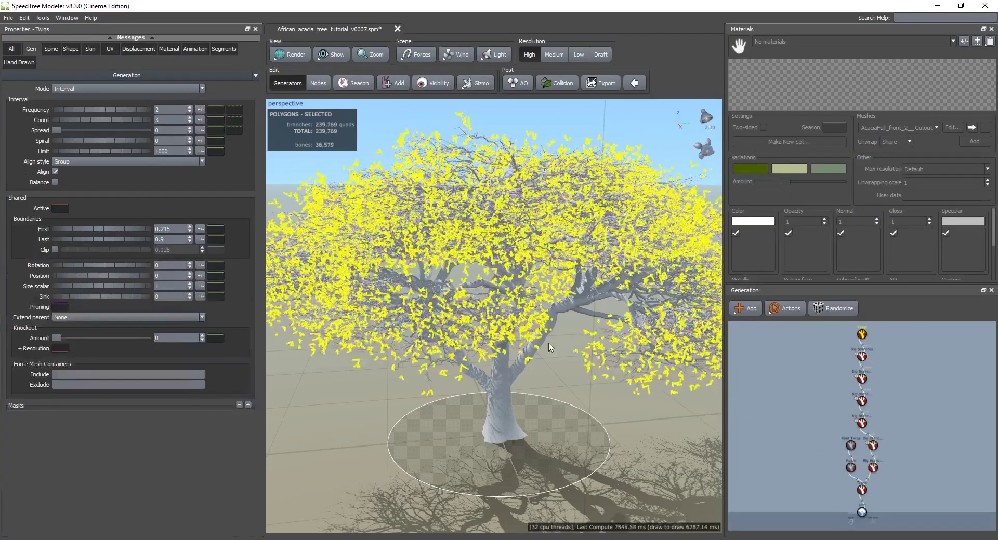
pyautogui.moveTo(550, 329); pyautogui.dragTo(512, 344)
pyautogui.moveTo(512, 344); pyautogui.dragTo(553, 394, button='right')
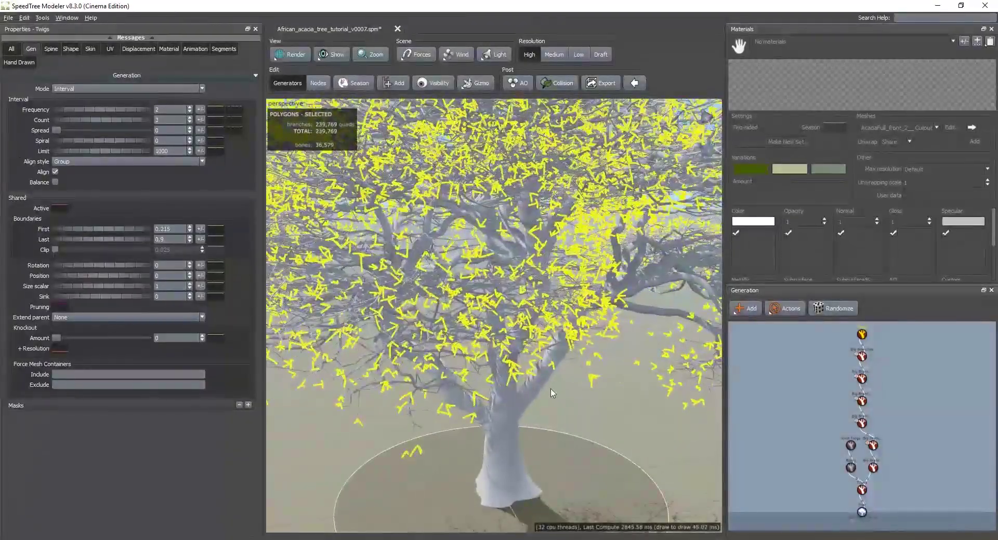
pyautogui.scroll(8, 553, 390)
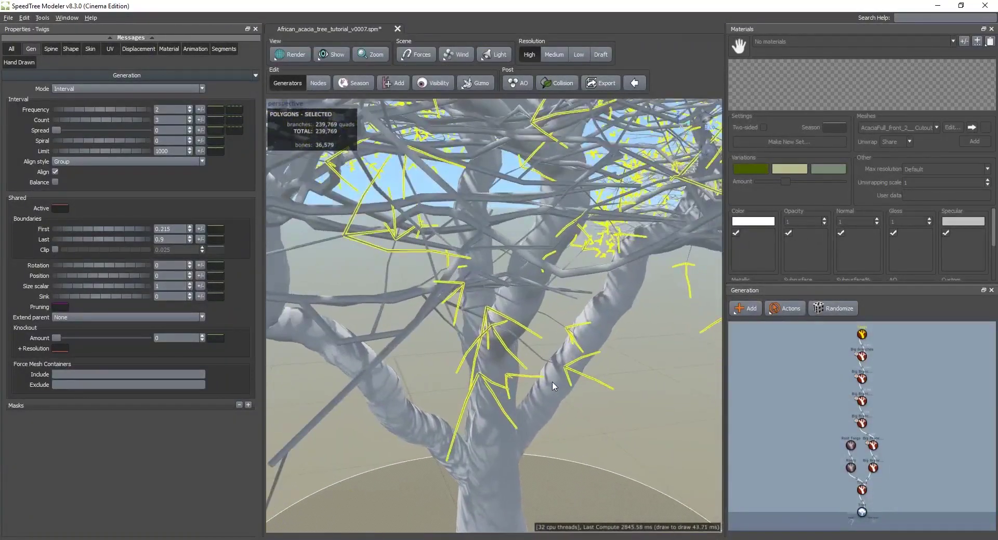
pyautogui.scroll(3, 554, 386)
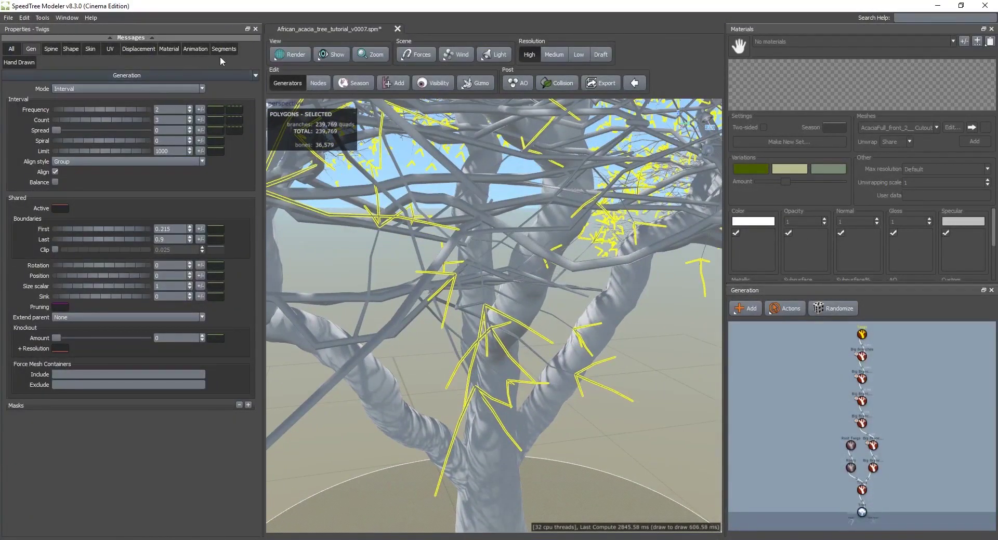
# Set the Twigs segments to 1 for absolute and relative length and 1 for absolute and relative radial.
pyautogui.scroll(-10, 621, 282)
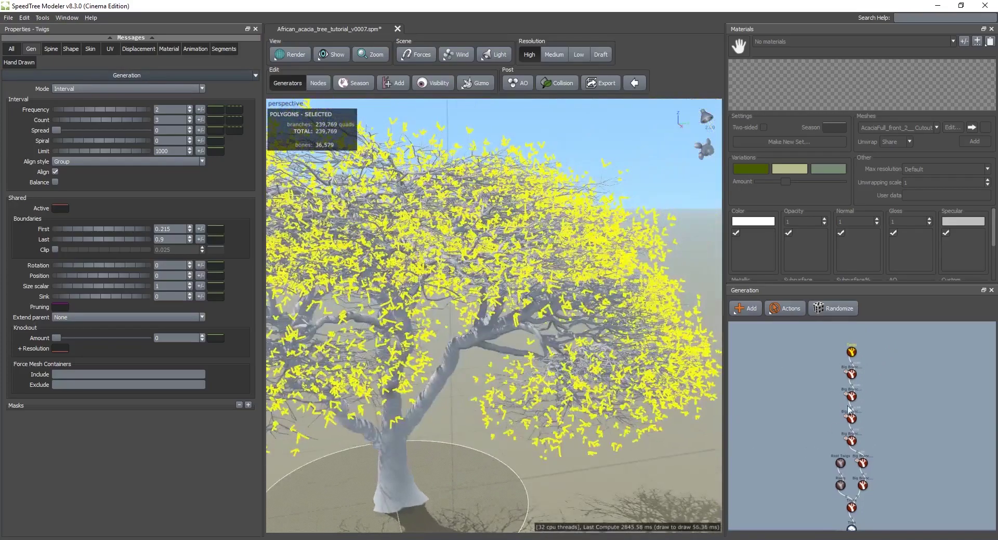
pyautogui.scroll(10, 674, 451)
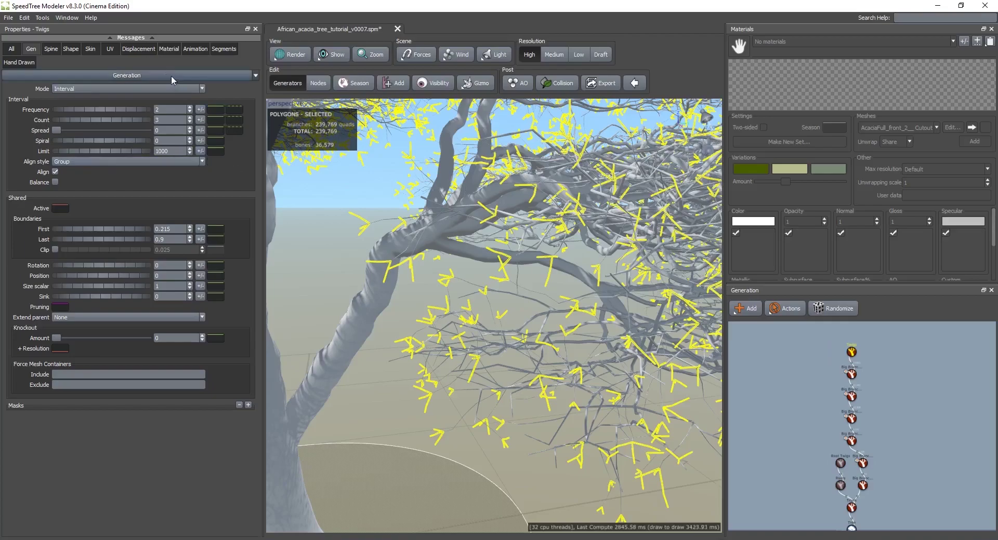
pyautogui.click(223, 49)
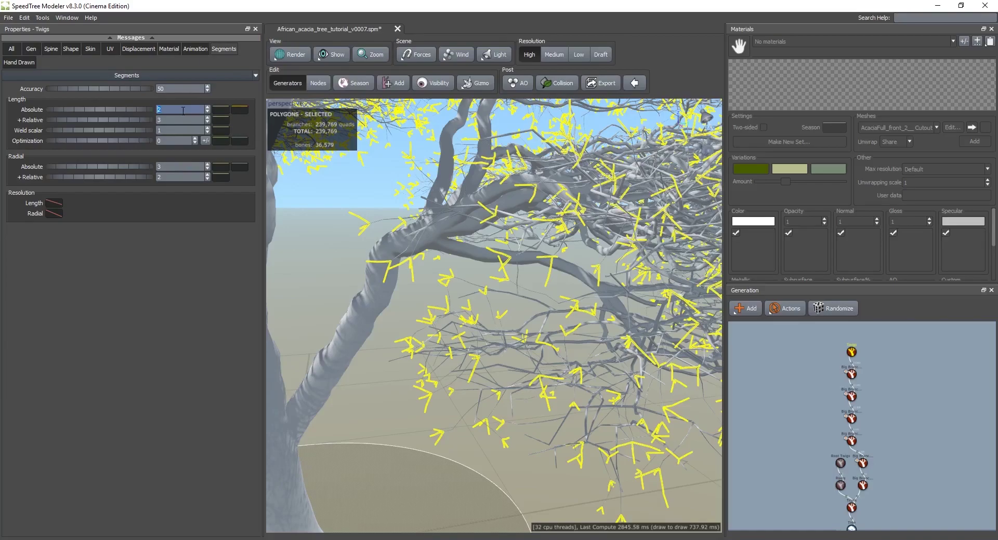
pyautogui.write('1')
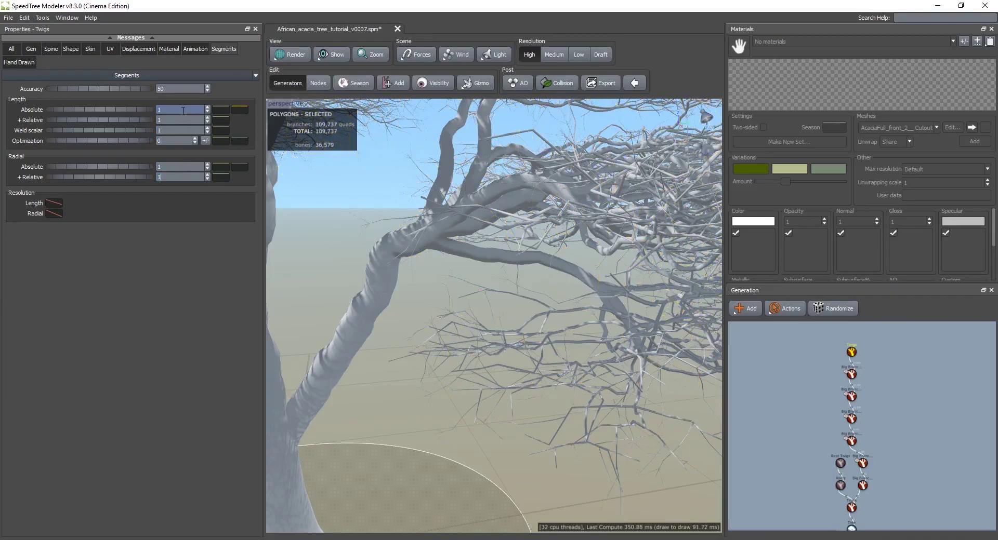
pyautogui.scroll(-6, 555, 271)
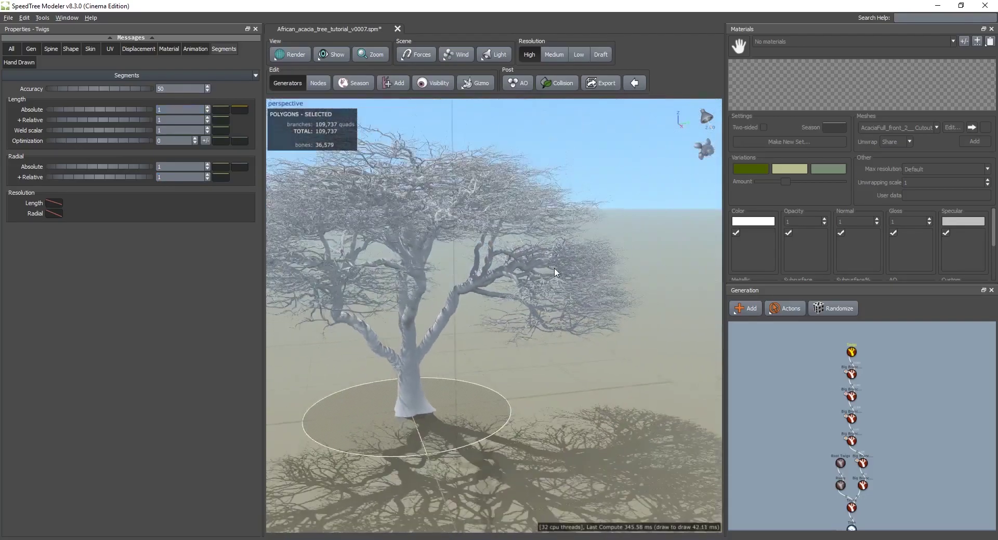
pyautogui.moveTo(556, 263); pyautogui.dragTo(523, 262)
# Select the outermost Big Branches generator and set its relative length, absolute radial and relative radial segments to 1.
pyautogui.click(856, 380)
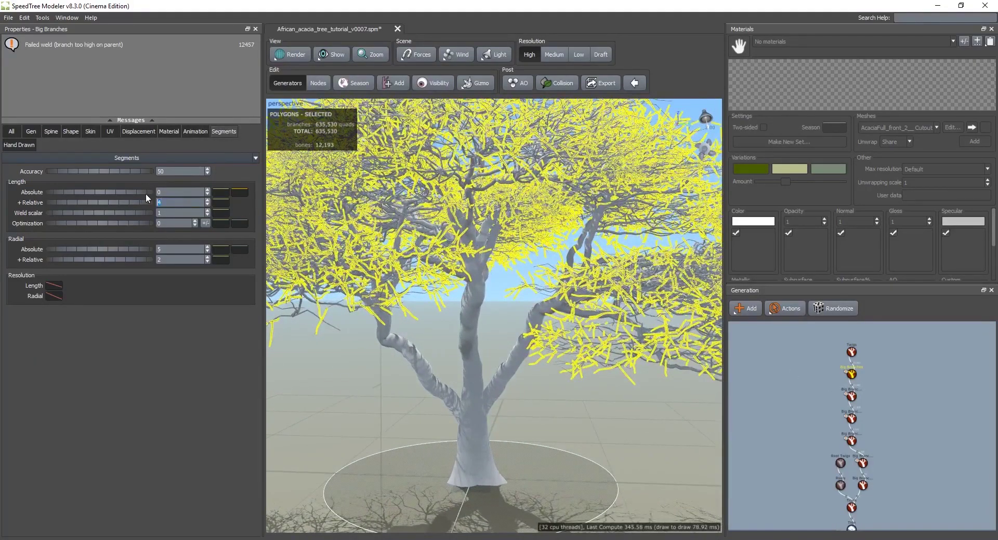
pyautogui.doubleClick(160, 192)
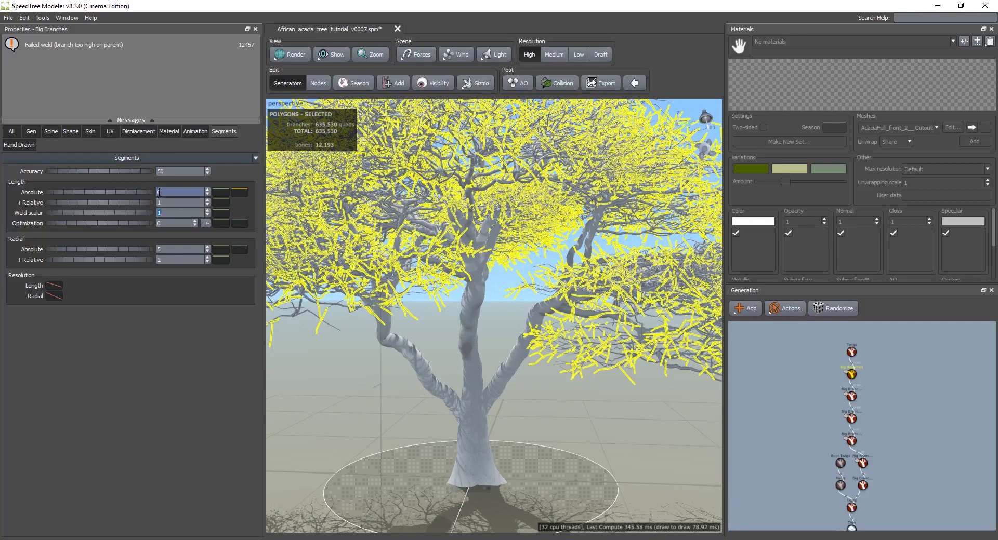
pyautogui.press('Tab')
pyautogui.press('Tab')
pyautogui.write('11')
pyautogui.press('Return')
pyautogui.moveTo(820, 366); pyautogui.dragTo(870, 384)
pyautogui.scroll(-1, 550, 346)
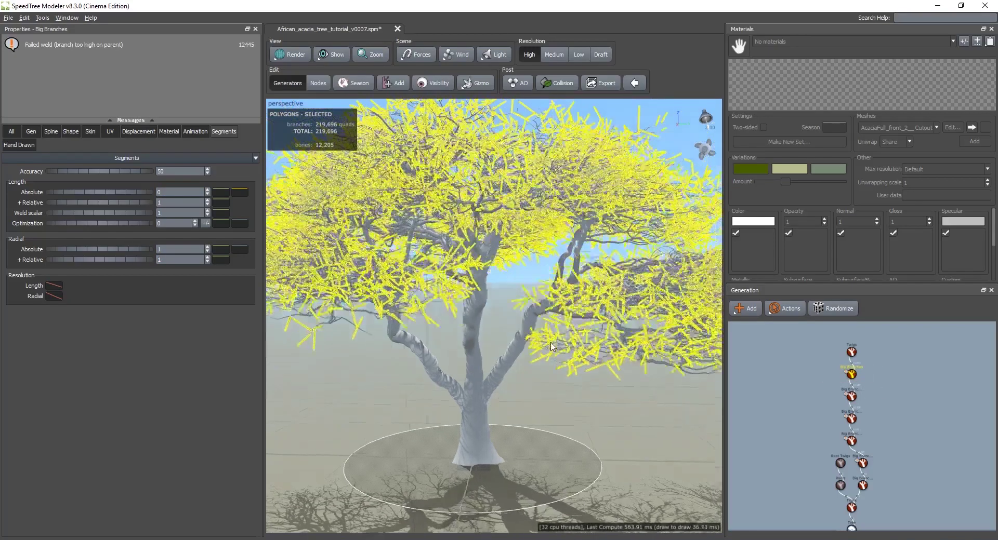
pyautogui.scroll(-2, 855, 472)
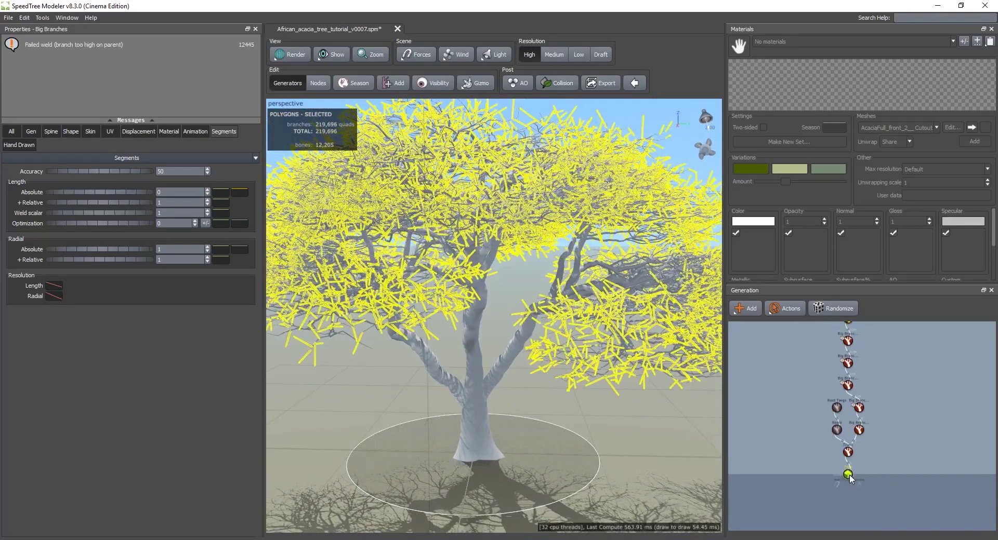
# Select the Tree generator and examine the whole model's polygon count and crown silhouette from several angles.
pyautogui.click(848, 474)
pyautogui.scroll(-2, 465, 281)
pyautogui.moveTo(465, 281); pyautogui.dragTo(437, 271)
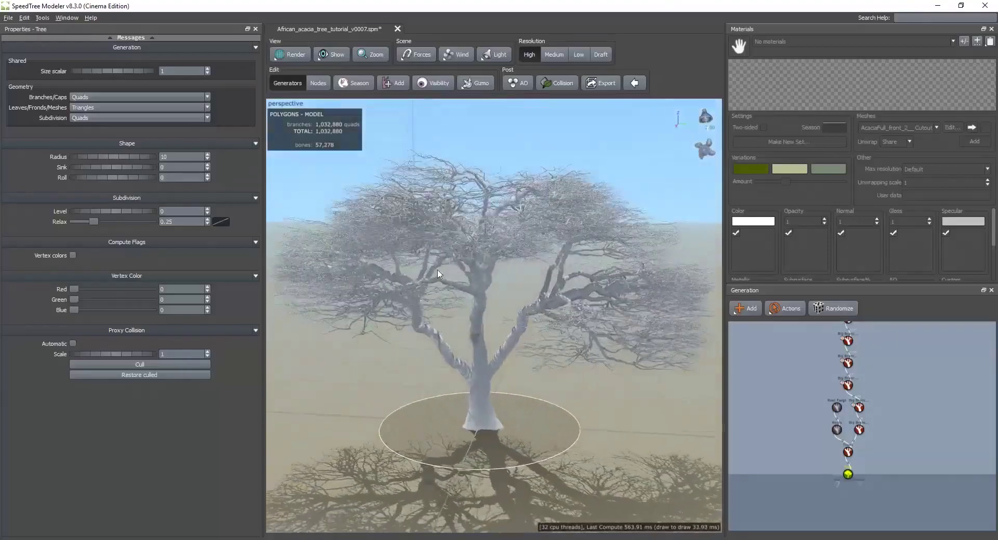
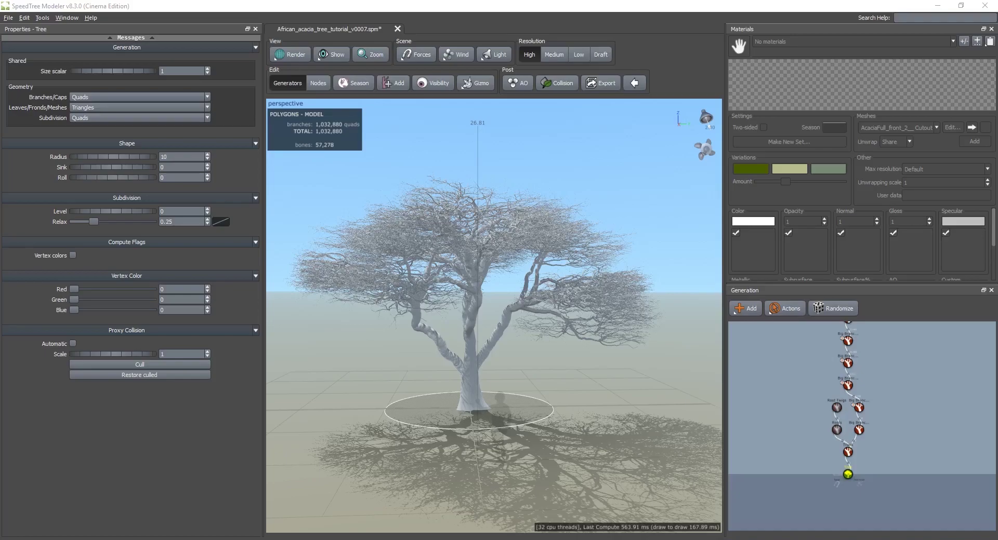
pyautogui.moveTo(552, 351)
pyautogui.mouseDown()
pyautogui.moveTo(555, 335)
pyautogui.moveTo(587, 363)
pyautogui.moveTo(568, 400)
pyautogui.moveTo(560, 345)
pyautogui.mouseUp()
pyautogui.moveTo(900, 392); pyautogui.dragTo(887, 432, button='middle')
pyautogui.moveTo(486, 350); pyautogui.dragTo(476, 289)
pyautogui.moveTo(554, 367)
pyautogui.mouseDown()
pyautogui.moveTo(519, 389)
pyautogui.moveTo(510, 383)
pyautogui.moveTo(544, 400)
pyautogui.moveTo(605, 399)
pyautogui.moveTo(544, 398)
pyautogui.moveTo(519, 422)
pyautogui.moveTo(516, 456)
pyautogui.moveTo(618, 385)
pyautogui.moveTo(648, 391)
pyautogui.moveTo(541, 402)
pyautogui.moveTo(520, 394)
pyautogui.mouseUp()
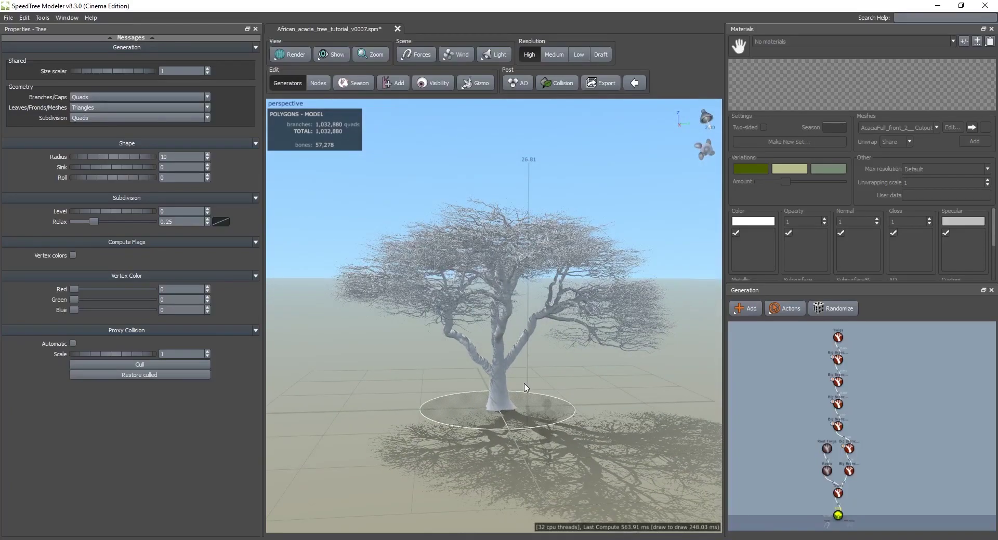
pyautogui.moveTo(539, 374)
pyautogui.mouseDown()
pyautogui.moveTo(520, 395)
pyautogui.moveTo(570, 373)
pyautogui.moveTo(547, 353)
pyautogui.moveTo(555, 310)
pyautogui.moveTo(558, 376)
pyautogui.mouseUp()
pyautogui.moveTo(837, 463); pyautogui.dragTo(827, 444, button='middle')
pyautogui.moveTo(629, 388); pyautogui.dragTo(598, 411)
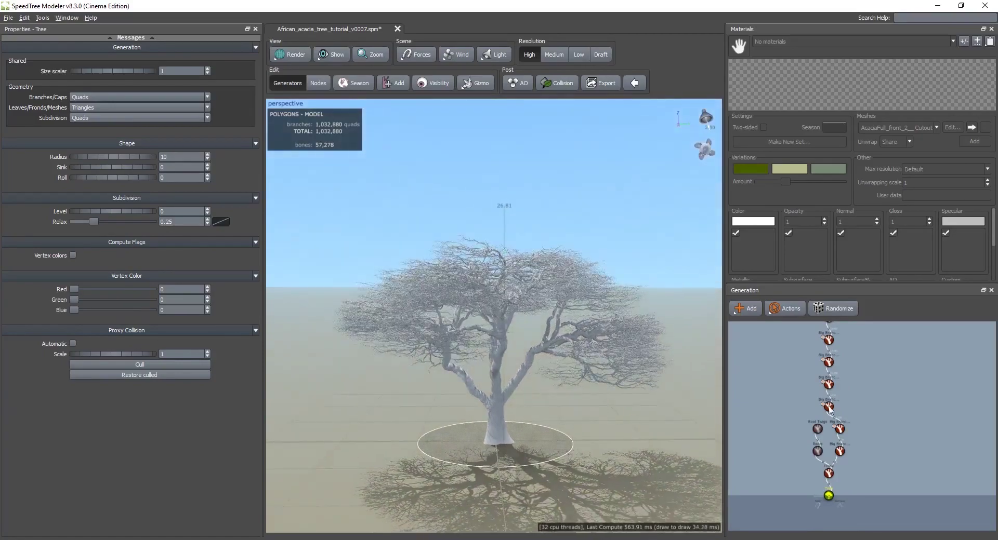
pyautogui.moveTo(532, 414); pyautogui.dragTo(545, 405)
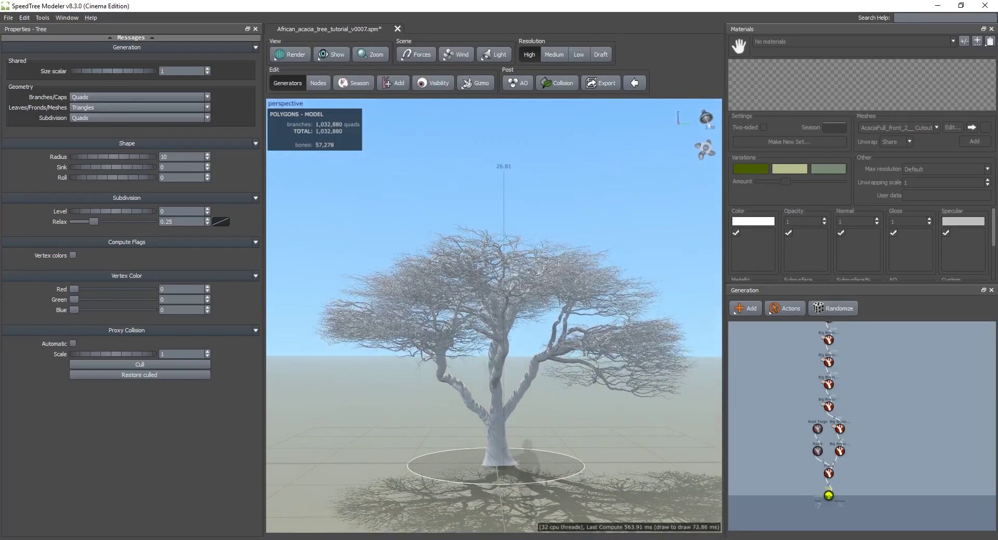
pyautogui.scroll(5, 508, 390)
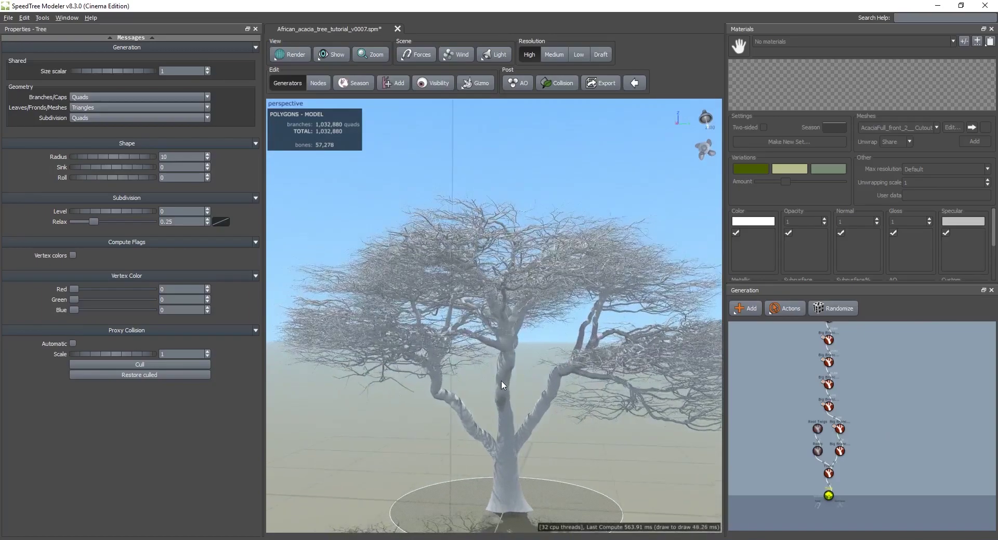
pyautogui.moveTo(511, 391); pyautogui.dragTo(552, 316)
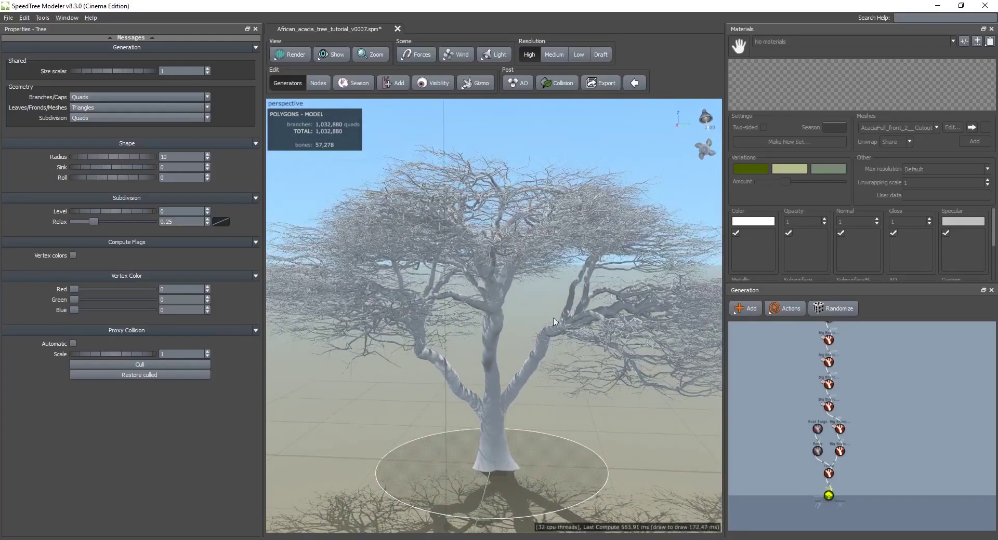
# Select the Big Branches generator that forms the main limbs and set its spine start angle to 0.205.
pyautogui.click(844, 429)
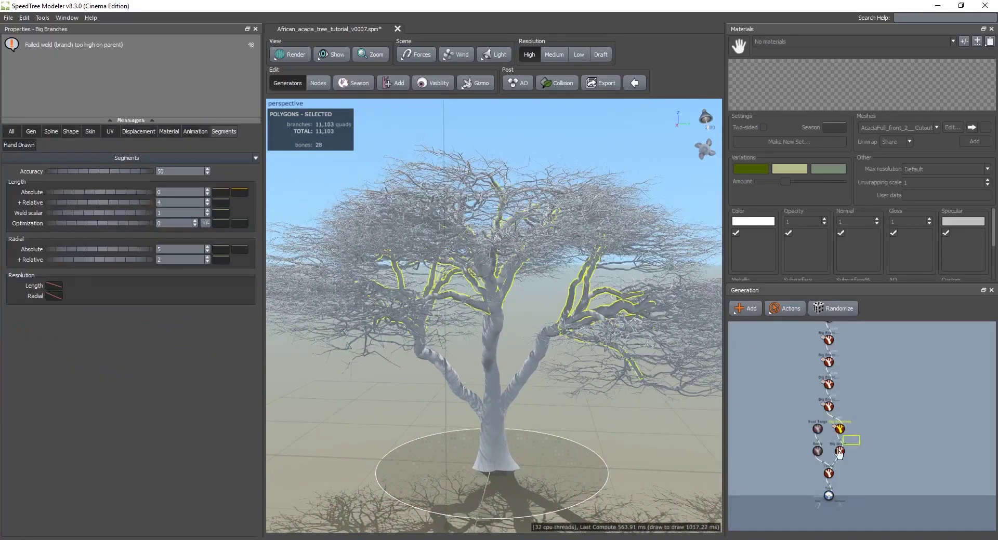
pyautogui.click(841, 450)
pyautogui.moveTo(577, 363); pyautogui.dragTo(593, 361)
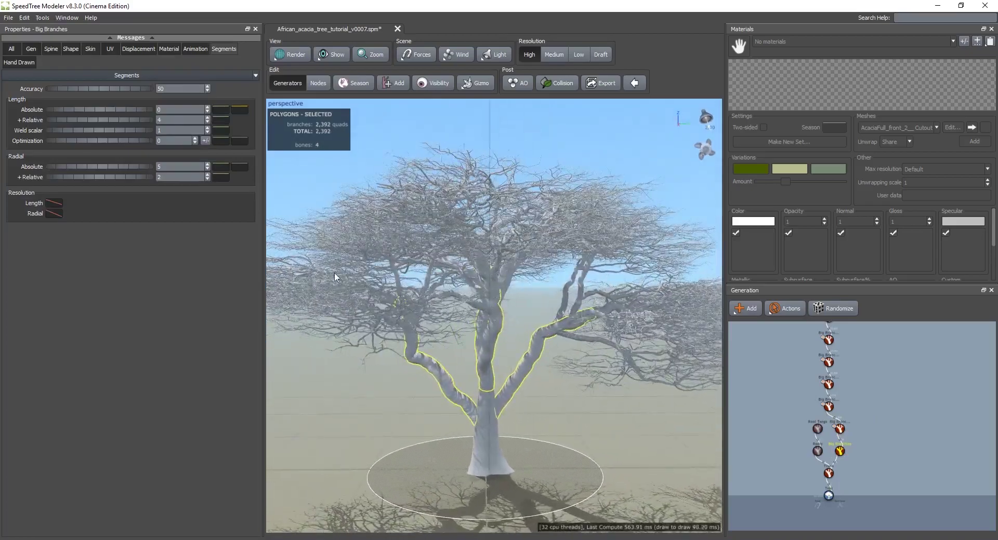
pyautogui.click(51, 49)
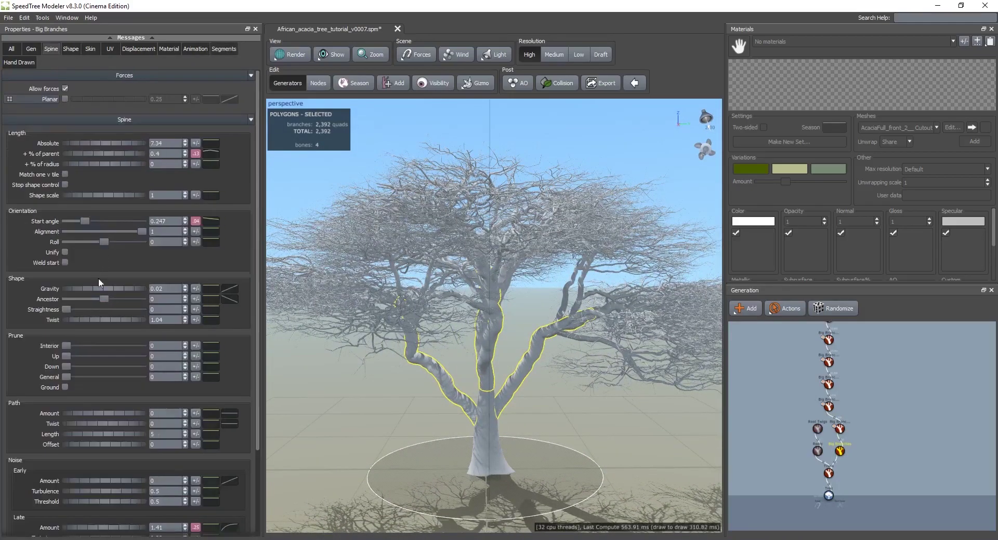
pyautogui.moveTo(85, 222); pyautogui.dragTo(85, 221)
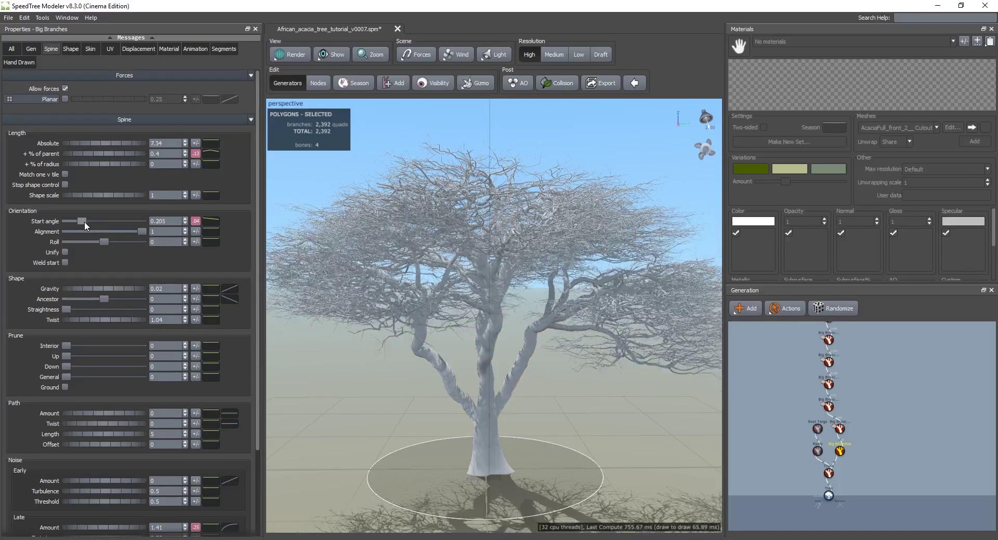
pyautogui.moveTo(568, 385); pyautogui.dragTo(552, 372)
pyautogui.scroll(-3, 548, 377)
pyautogui.scroll(-3, 540, 382)
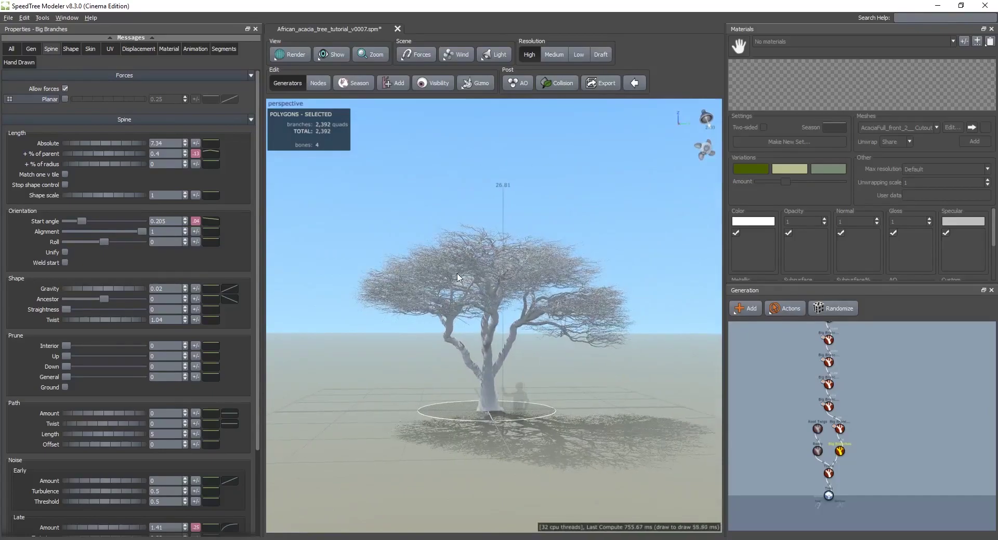
pyautogui.moveTo(411, 265); pyautogui.dragTo(393, 264)
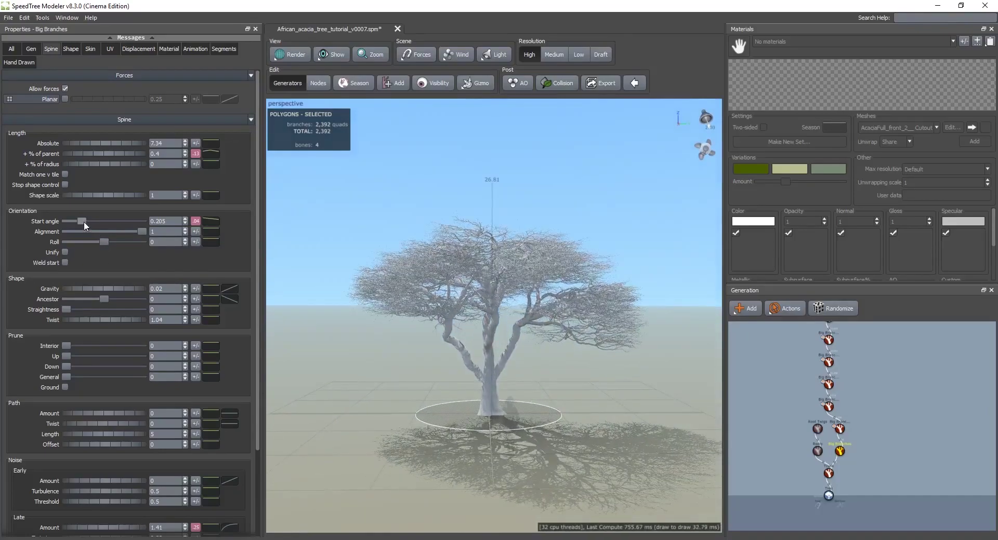
# Try a start angle of 0.123 on the main limbs and undo the change.
pyautogui.moveTo(83, 220); pyautogui.dragTo(75, 223)
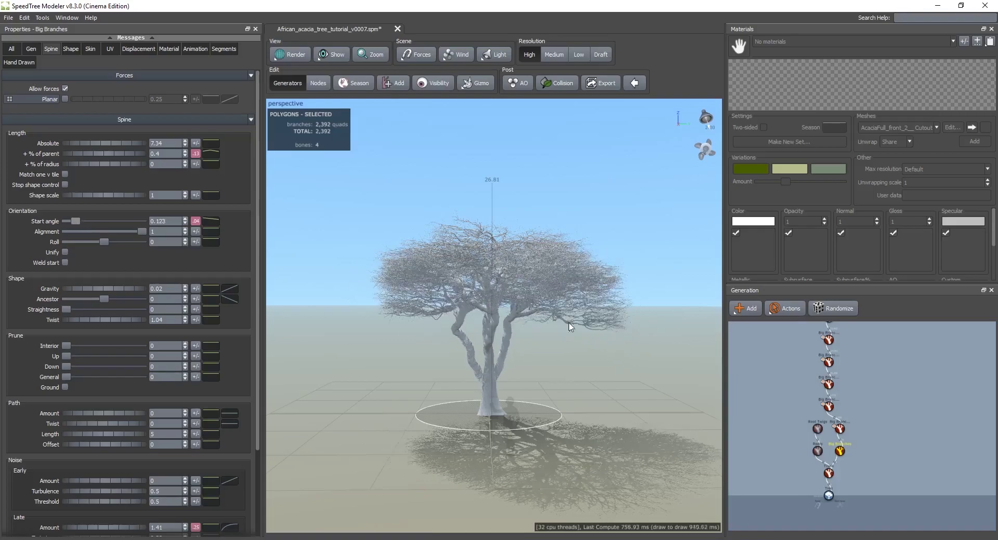
pyautogui.moveTo(541, 334); pyautogui.dragTo(547, 327)
pyautogui.scroll(2, 548, 332)
pyautogui.hotkey('ctrl', 'z')
pyautogui.moveTo(528, 363); pyautogui.dragTo(533, 340)
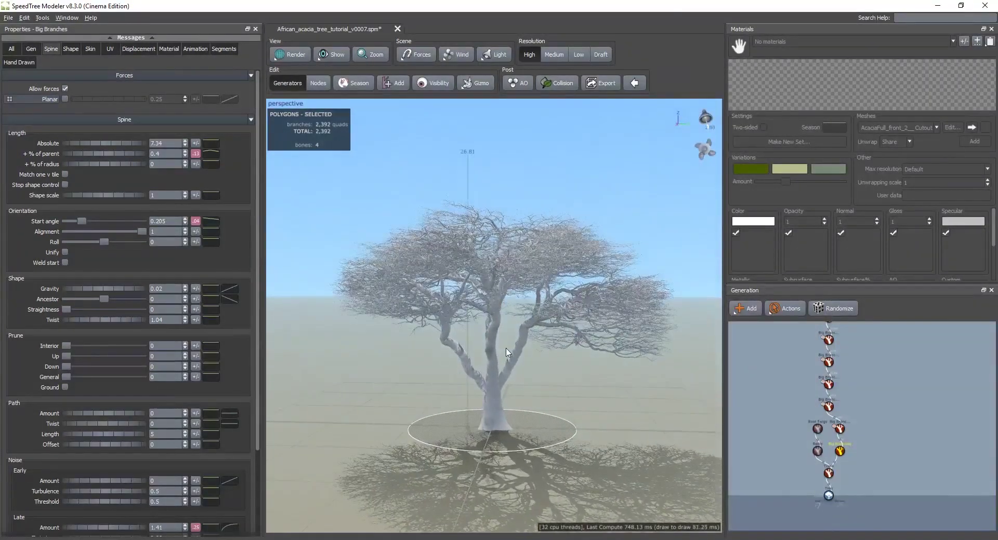
# Switch to node editing, adjust a single main limb's length and its start angle offset to -0.021, and deselect it.
pyautogui.moveTo(498, 393); pyautogui.dragTo(524, 382)
pyautogui.click(524, 382)
pyautogui.rightClick(538, 332)
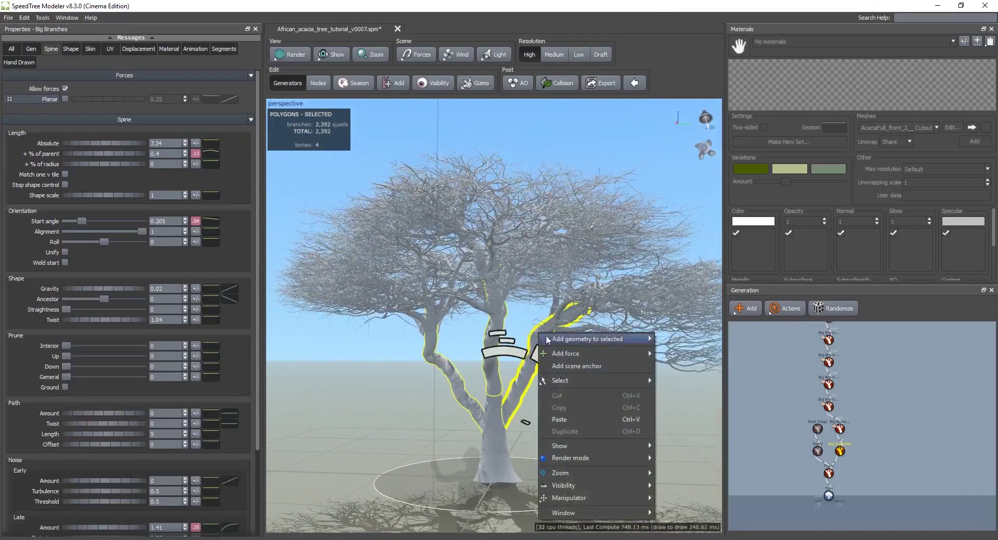
pyautogui.moveTo(570, 500)
pyautogui.click(685, 497)
pyautogui.moveTo(539, 353); pyautogui.dragTo(544, 406)
pyautogui.moveTo(504, 349); pyautogui.dragTo(534, 356)
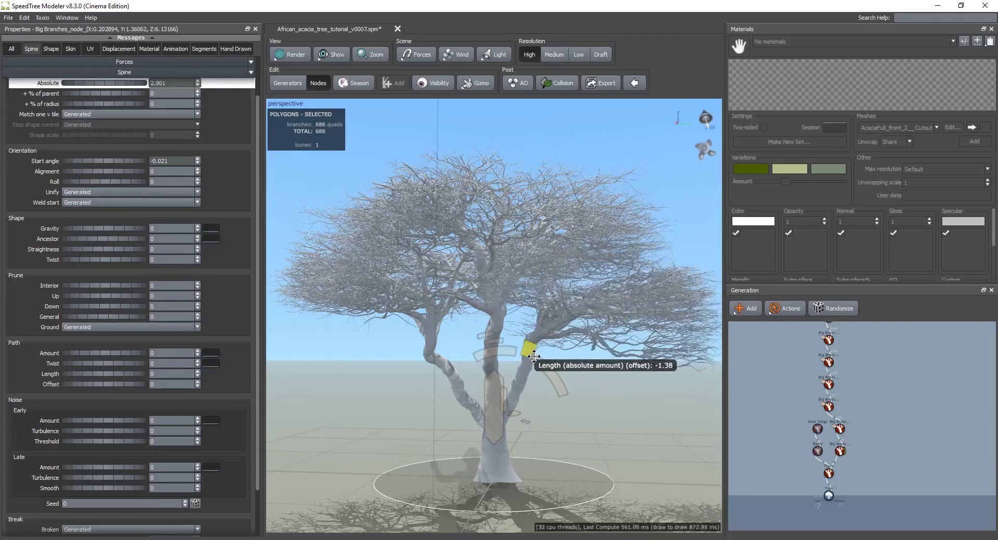
pyautogui.scroll(-4, 603, 392)
pyautogui.moveTo(603, 392)
pyautogui.mouseDown()
pyautogui.moveTo(625, 399)
pyautogui.moveTo(610, 379)
pyautogui.moveTo(640, 392)
pyautogui.moveTo(614, 404)
pyautogui.moveTo(611, 395)
pyautogui.mouseUp()
pyautogui.click(626, 399)
pyautogui.scroll(3, 619, 383)
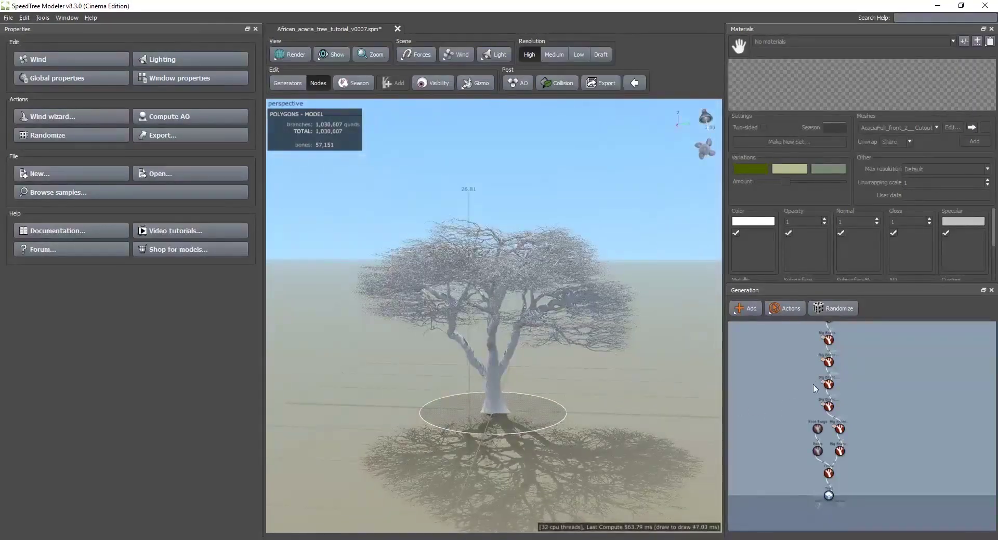
# Save the model as a new version named African_acacia_tree_tutorial_v0008.spm.
pyautogui.moveTo(813, 381); pyautogui.dragTo(802, 449, button='middle')
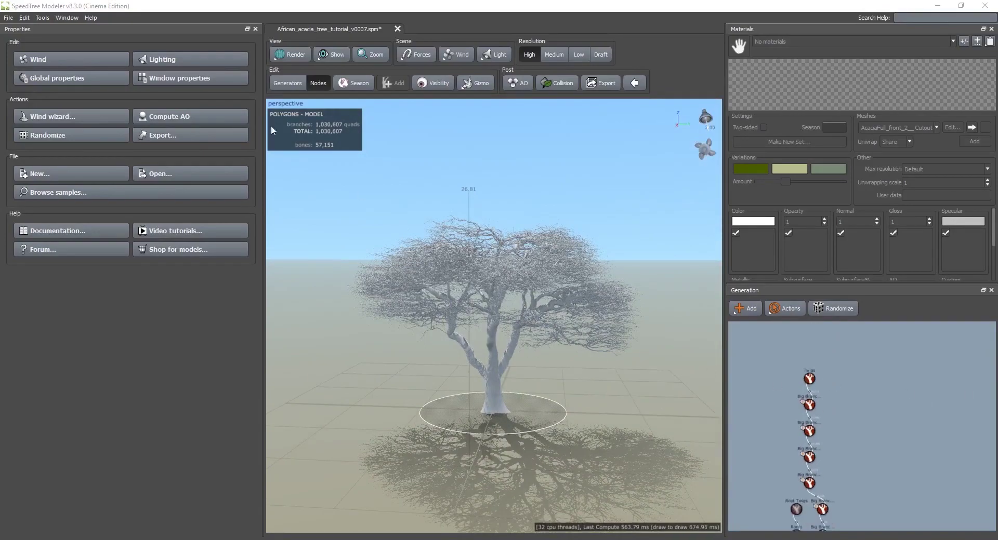
pyautogui.click(8, 19)
pyautogui.click(31, 86)
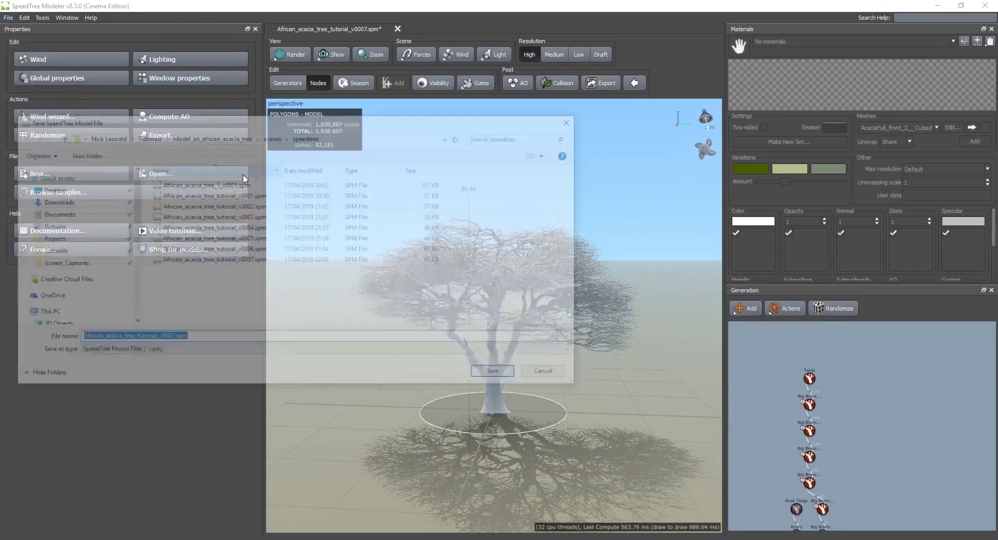
pyautogui.click(172, 338)
pyautogui.click(172, 339)
pyautogui.write('8')
pyautogui.press('Return')
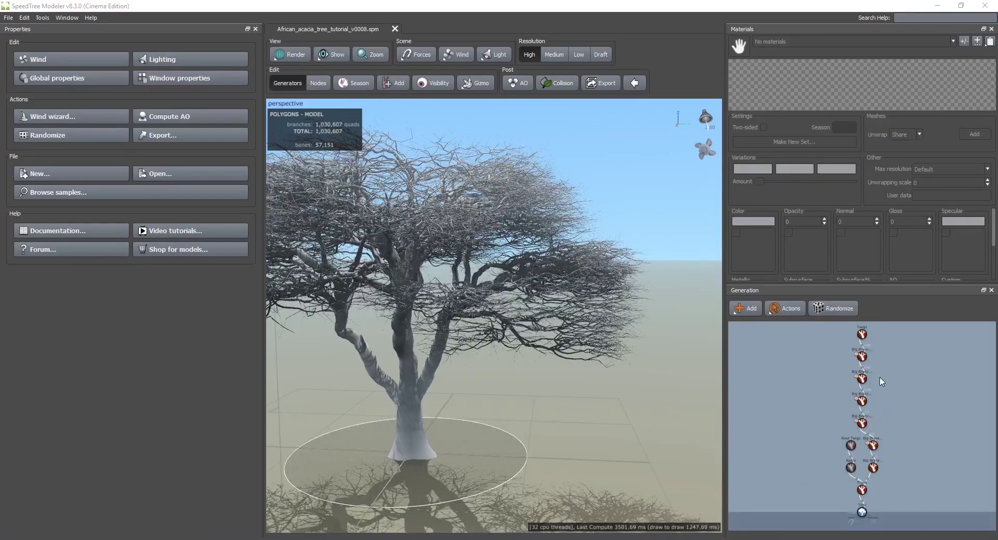
# Select the outermost Big Branches generator, change its generation mode to Absolute steps, and check how its branches are distributed.
pyautogui.click(862, 357)
pyautogui.scroll(-1, 524, 386)
pyautogui.moveTo(522, 383); pyautogui.dragTo(505, 385)
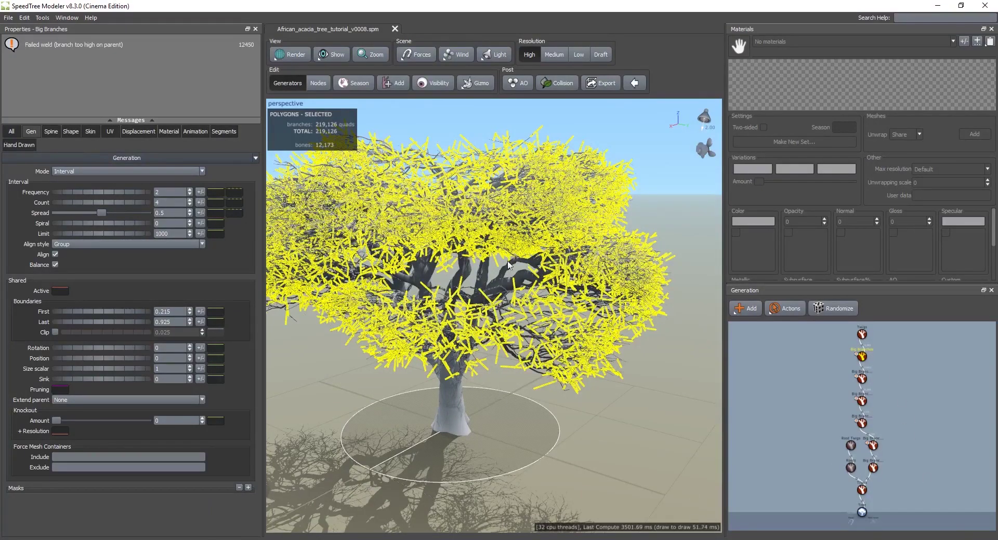
pyautogui.click(62, 171)
pyautogui.click(61, 172)
pyautogui.click(69, 170)
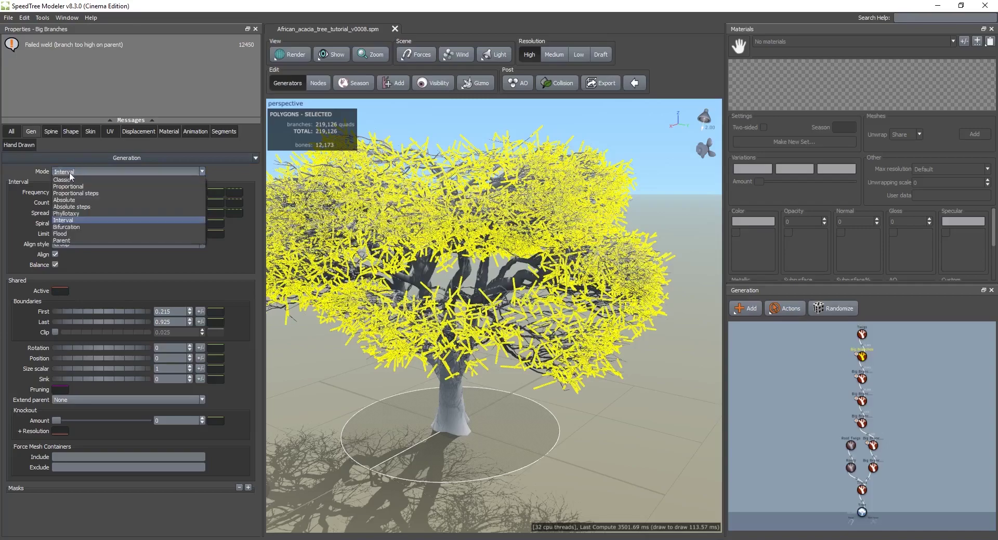
pyautogui.click(71, 206)
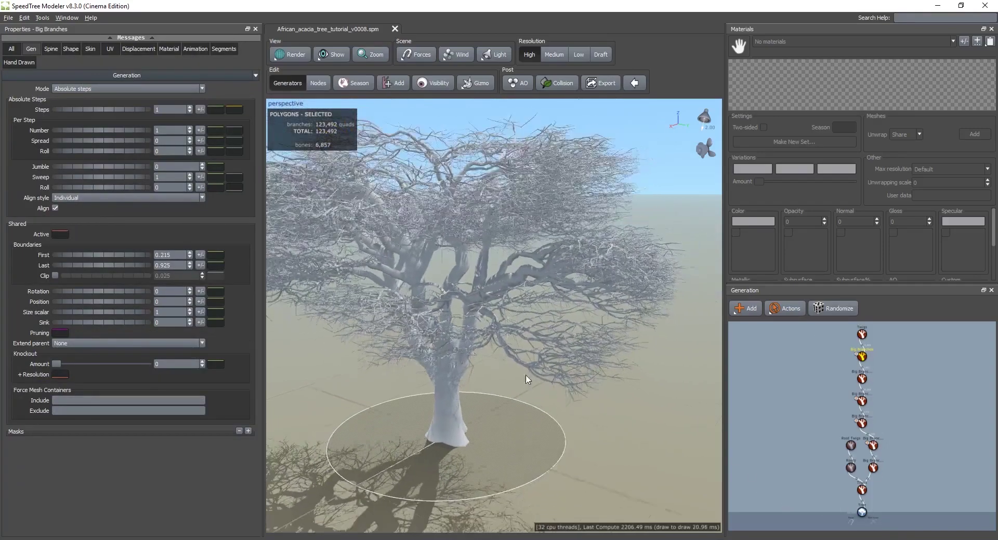
pyautogui.moveTo(559, 385); pyautogui.dragTo(590, 389)
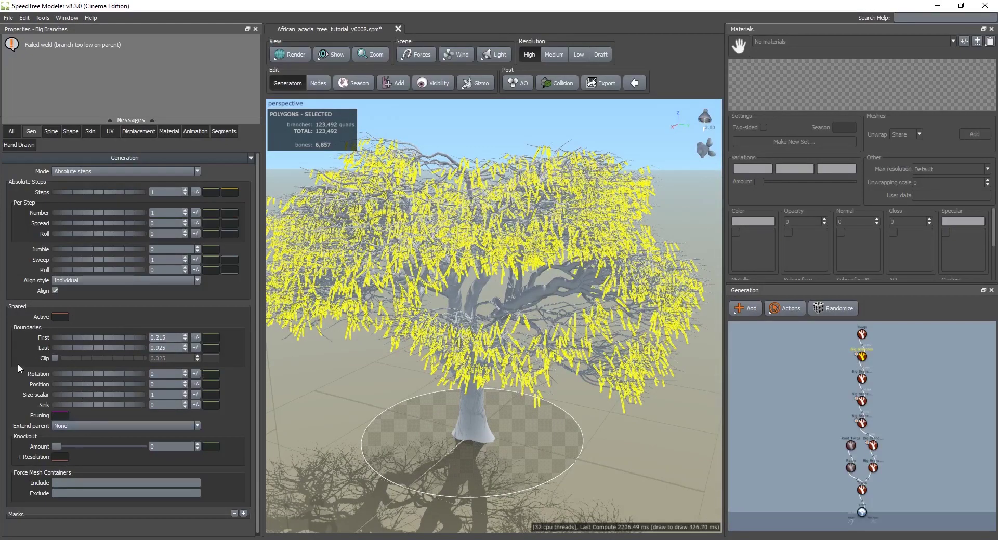
pyautogui.scroll(1, 572, 324)
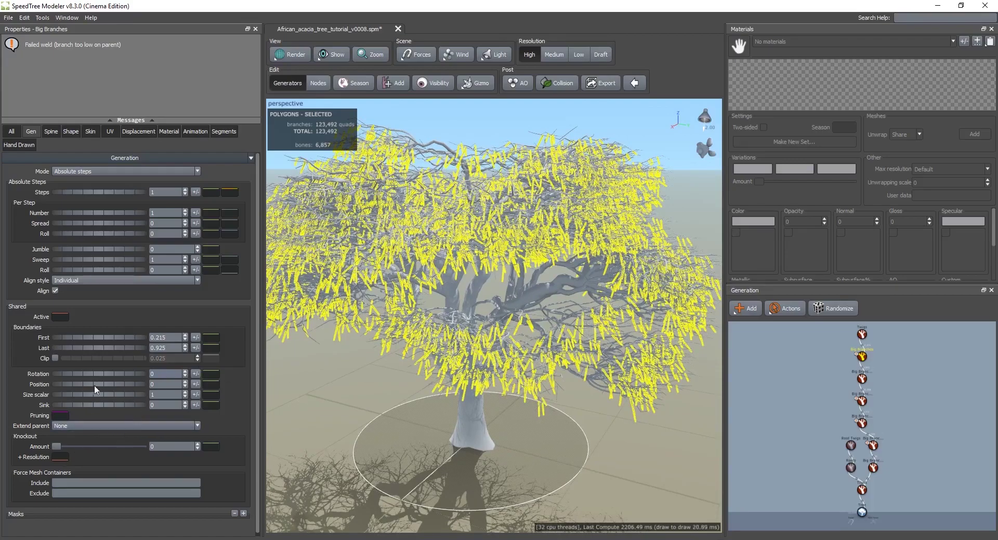
# Set Extend parent to Any on the outermost Big Branches generator and check the resulting branch distribution in the crown.
pyautogui.click(77, 425)
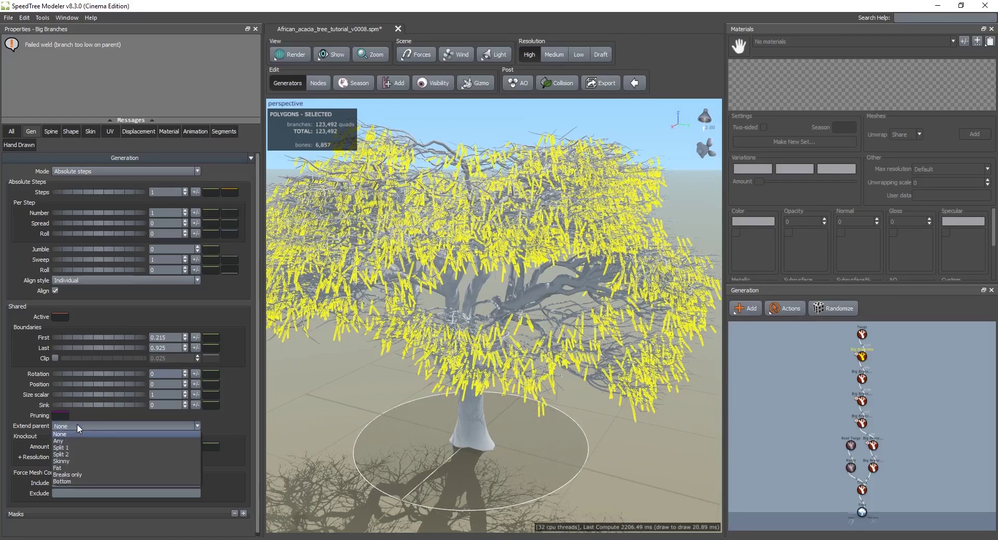
pyautogui.click(73, 441)
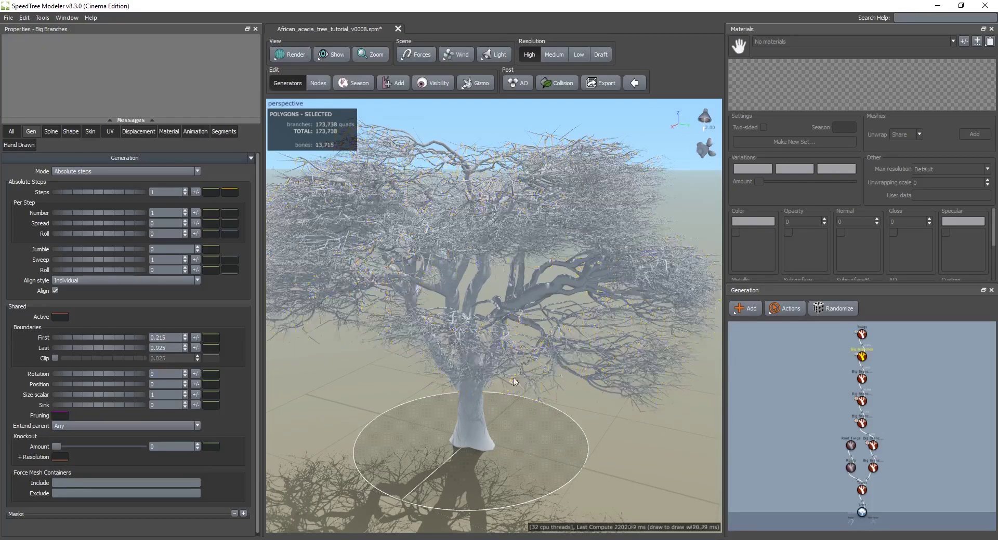
pyautogui.click(861, 358)
pyautogui.moveTo(574, 411)
pyautogui.mouseDown()
pyautogui.moveTo(542, 405)
pyautogui.moveTo(517, 375)
pyautogui.moveTo(566, 415)
pyautogui.mouseUp()
pyautogui.scroll(3, 566, 411)
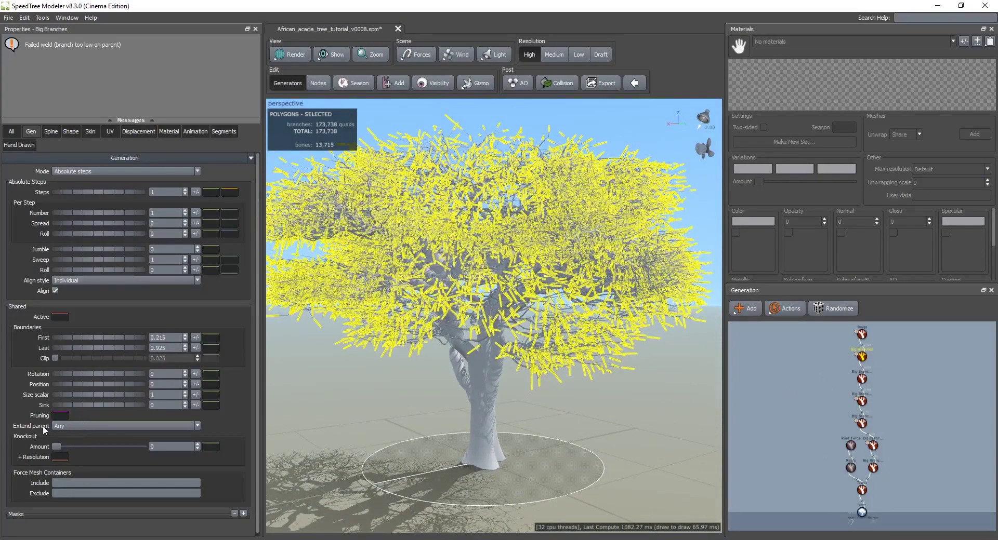
pyautogui.moveTo(428, 395); pyautogui.dragTo(441, 416)
pyautogui.scroll(5, 855, 398)
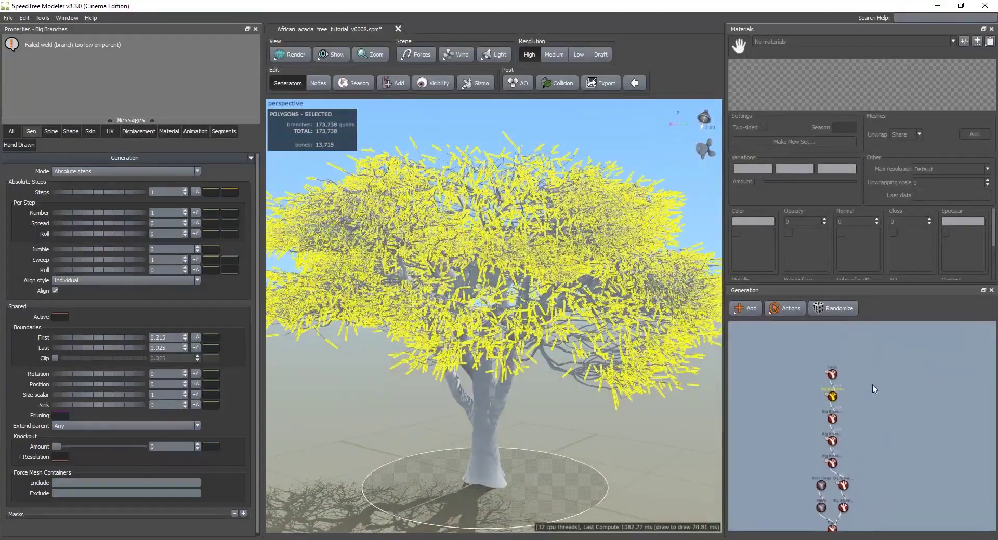
# Add a Leaf Mesh generator to the Big Branches generator directly below the outermost one and check its coverage of the crown.
pyautogui.click(825, 402)
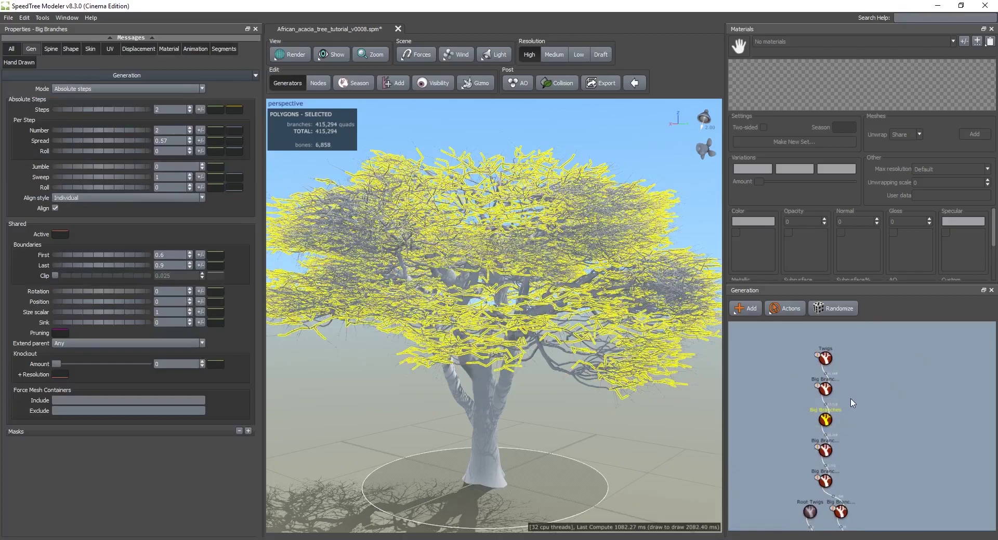
pyautogui.click(825, 358)
pyautogui.click(821, 419)
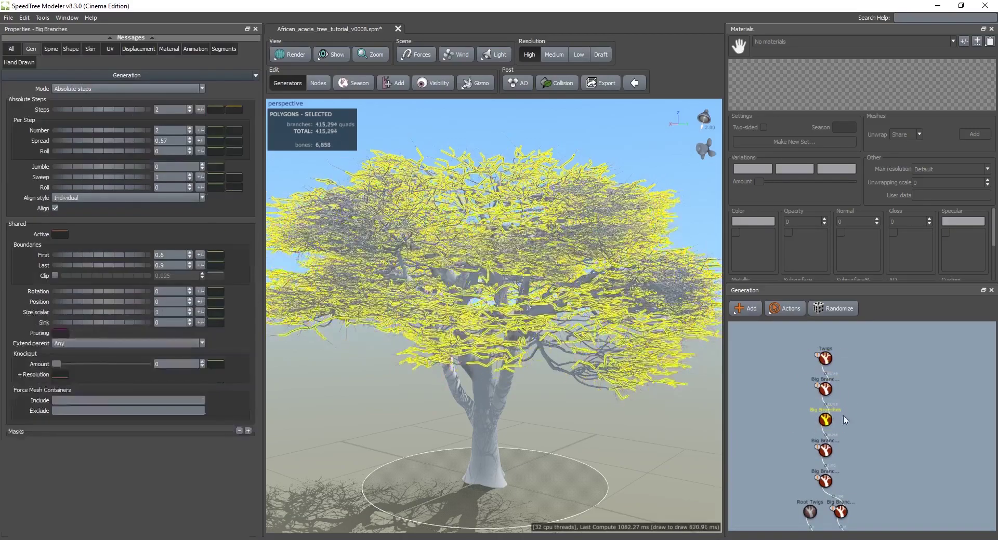
pyautogui.scroll(5, 503, 381)
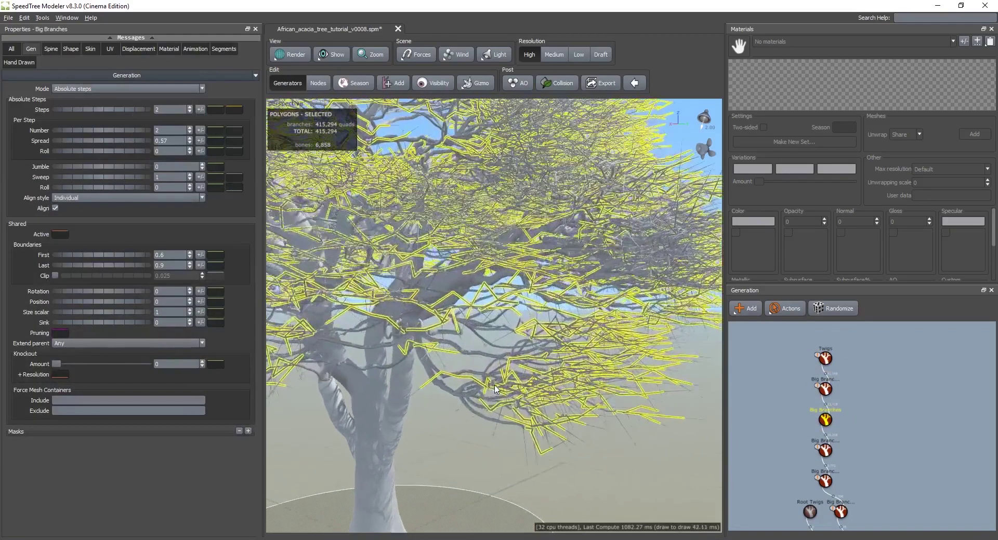
pyautogui.rightClick(824, 425)
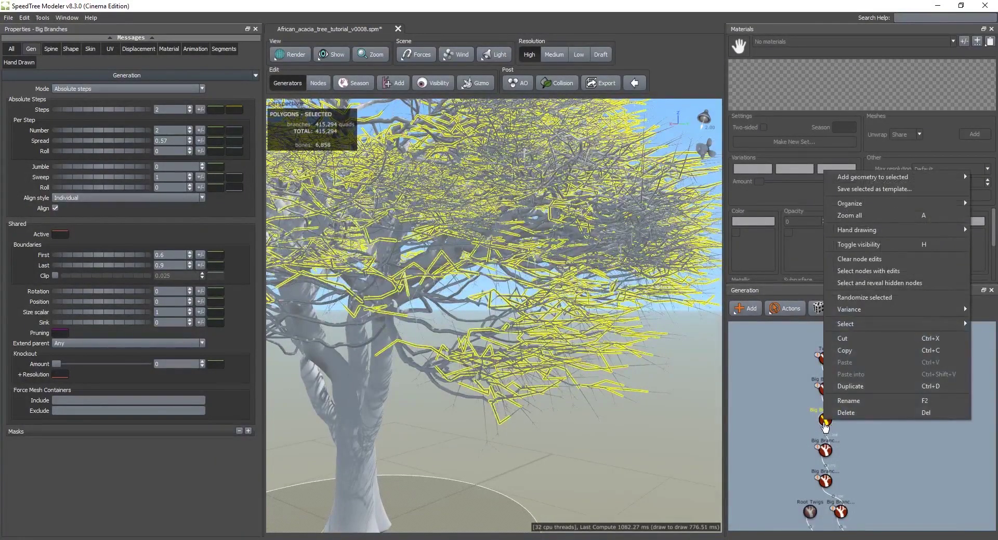
pyautogui.moveTo(915, 181)
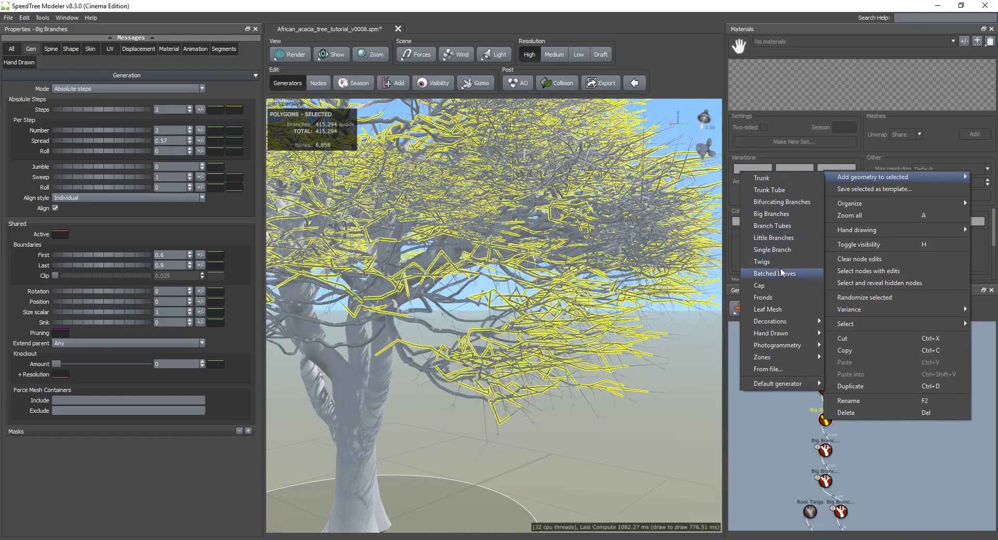
pyautogui.click(772, 310)
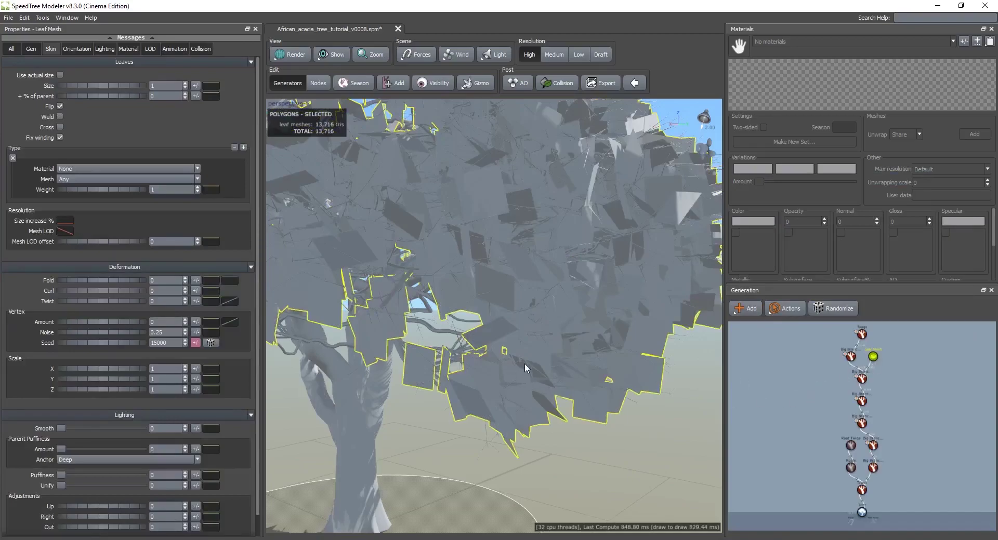
pyautogui.scroll(-3, 525, 363)
pyautogui.moveTo(497, 358)
pyautogui.mouseDown()
pyautogui.moveTo(512, 358)
pyautogui.moveTo(515, 389)
pyautogui.moveTo(511, 365)
pyautogui.mouseUp()
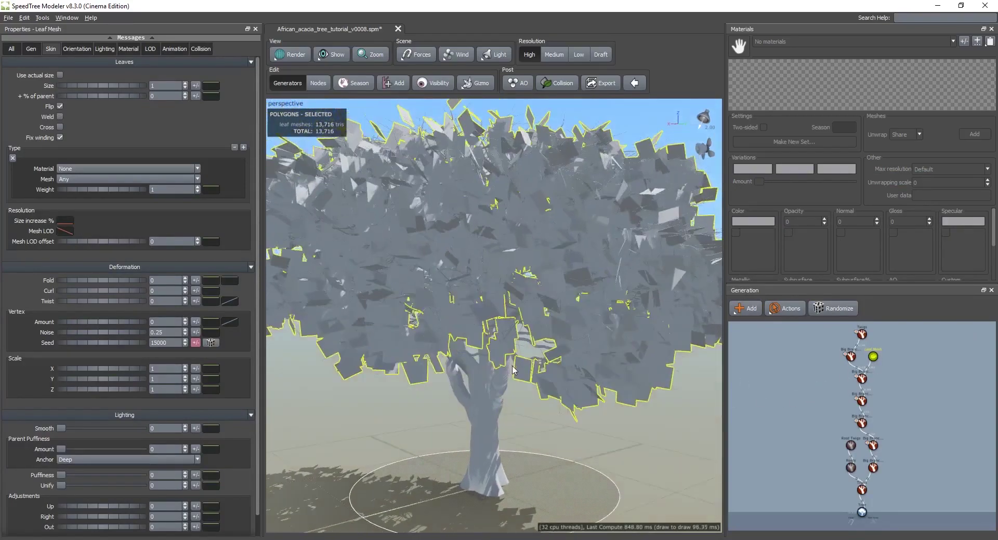
pyautogui.scroll(1, 511, 366)
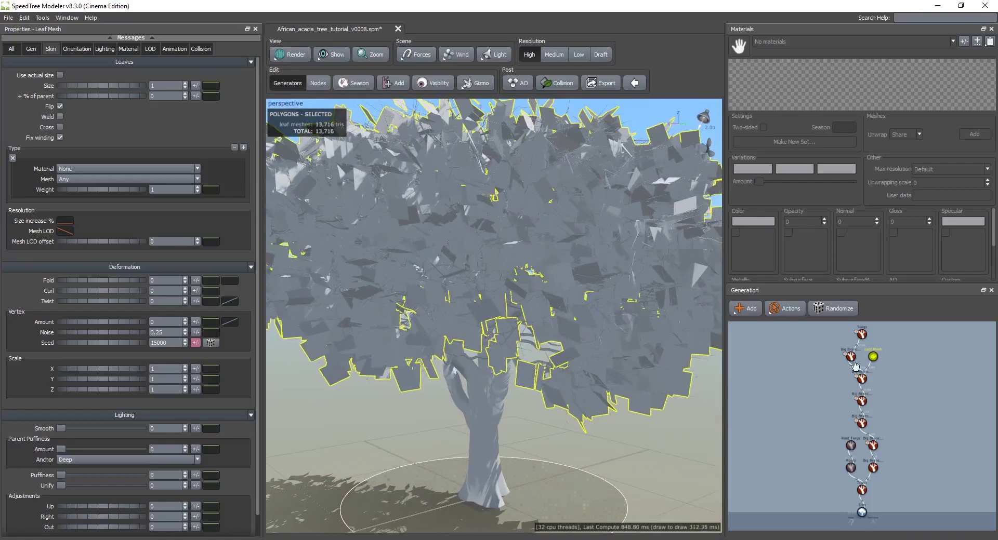
# Create a new material from AcaciaFull_front_2__.png in the AcaciaFull_front_2 subfolder of the Acacia_Savanna_1 Leaves folder.
pyautogui.moveTo(875, 362); pyautogui.dragTo(859, 378, button='middle')
pyautogui.scroll(1, 858, 379)
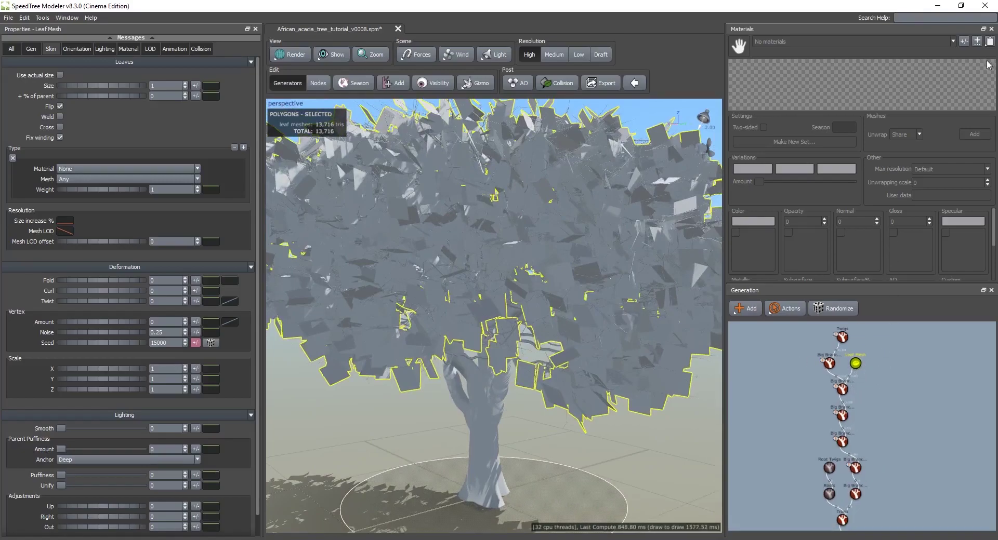
pyautogui.click(978, 44)
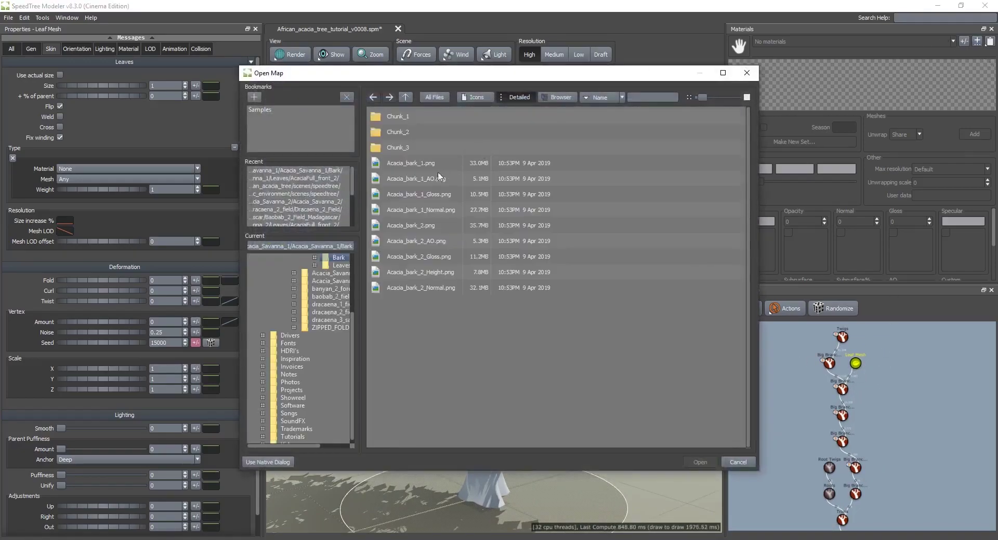
pyautogui.moveTo(488, 73); pyautogui.dragTo(396, 135)
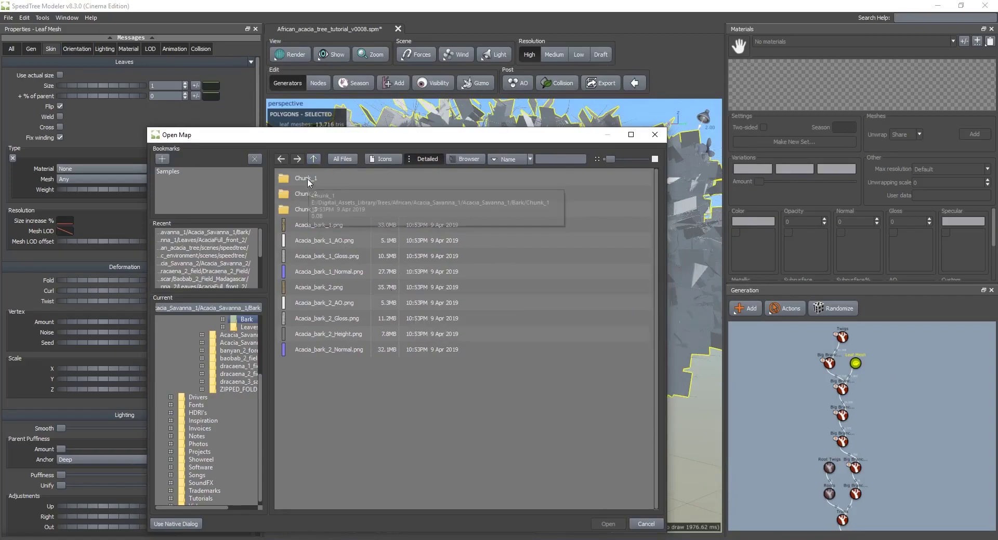
pyautogui.click(314, 160)
pyautogui.doubleClick(316, 197)
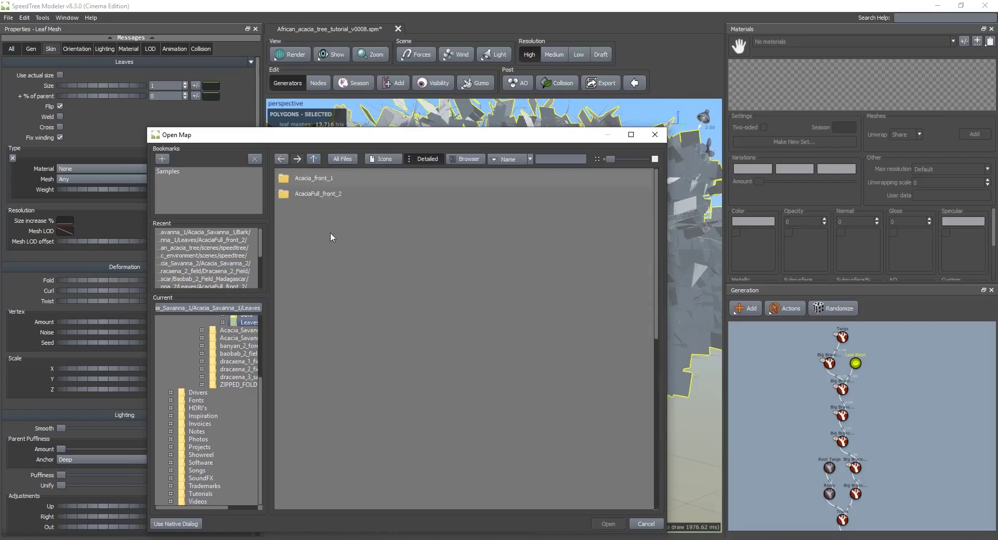
pyautogui.click(314, 159)
pyautogui.click(314, 159)
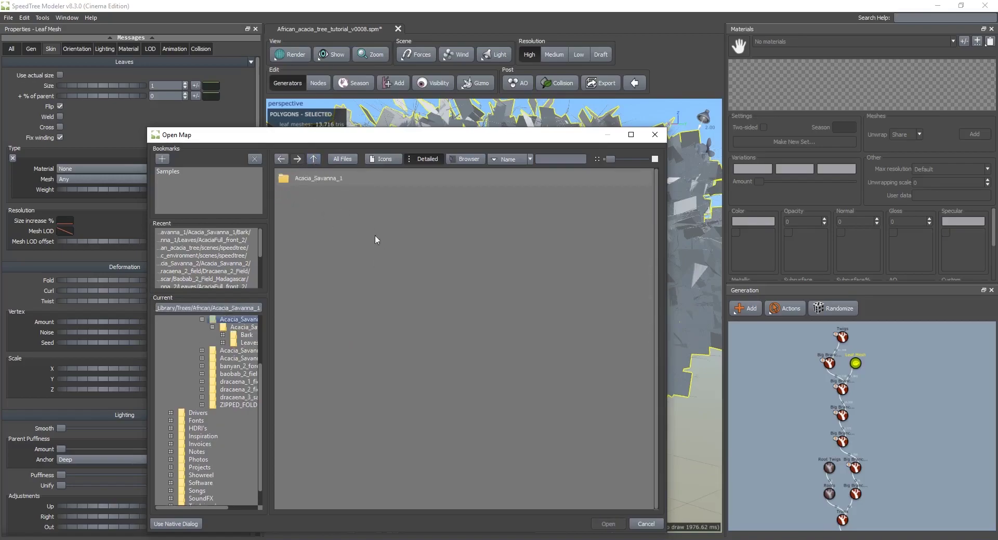
pyautogui.doubleClick(331, 187)
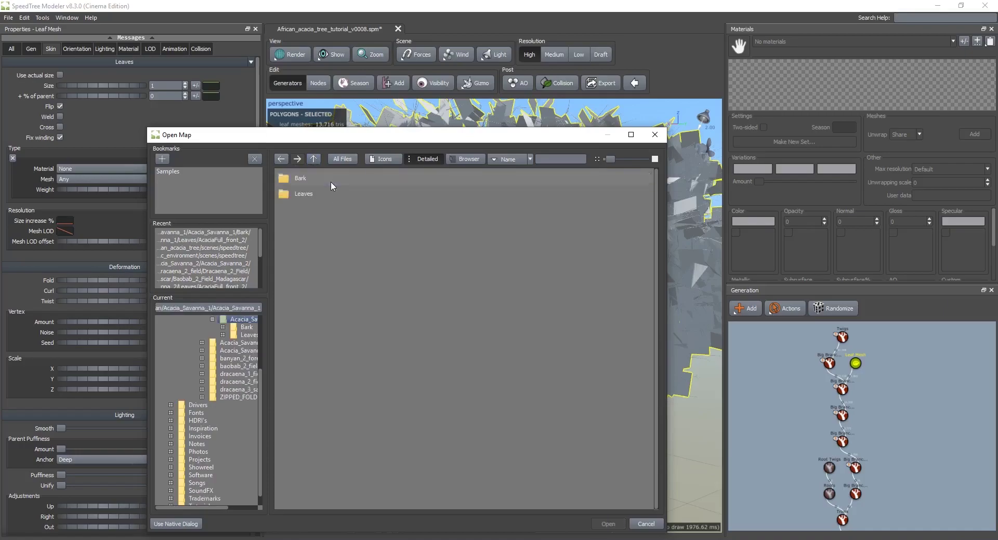
pyautogui.doubleClick(309, 197)
pyautogui.doubleClick(325, 196)
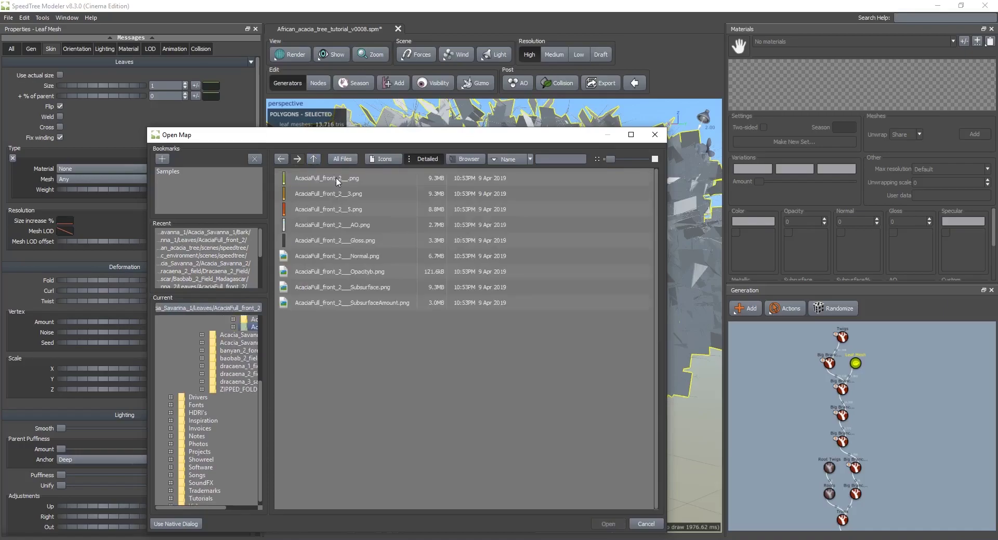
pyautogui.click(332, 181)
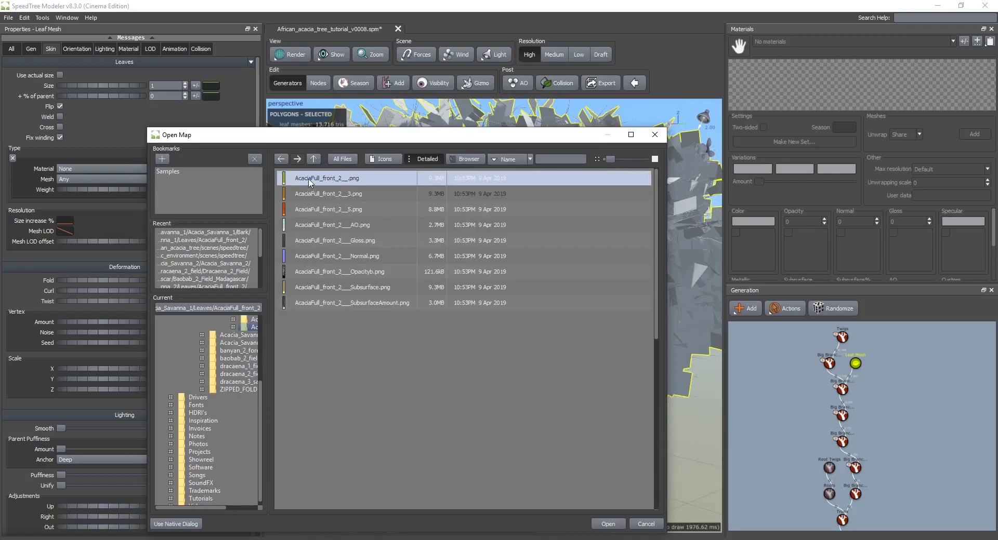
pyautogui.doubleClick(336, 180)
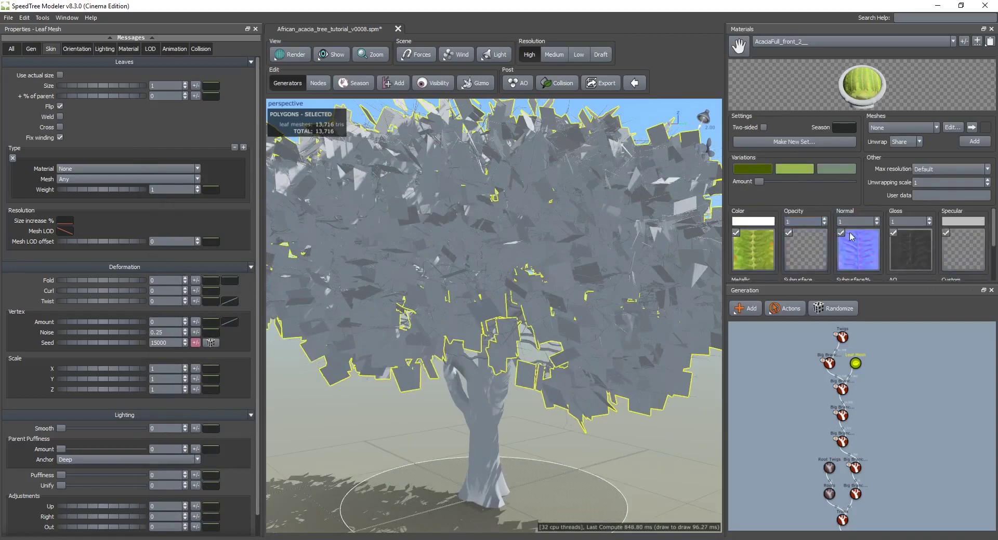
# Load AcaciaFull_front_2___Opacityb.png as the leaf material's opacity map and close the map editor.
pyautogui.click(799, 254)
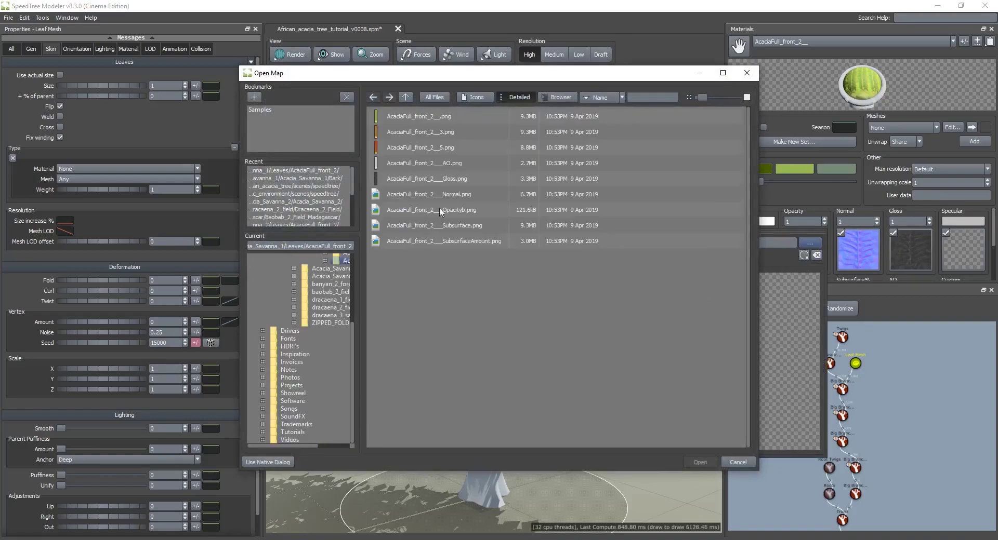
pyautogui.doubleClick(460, 210)
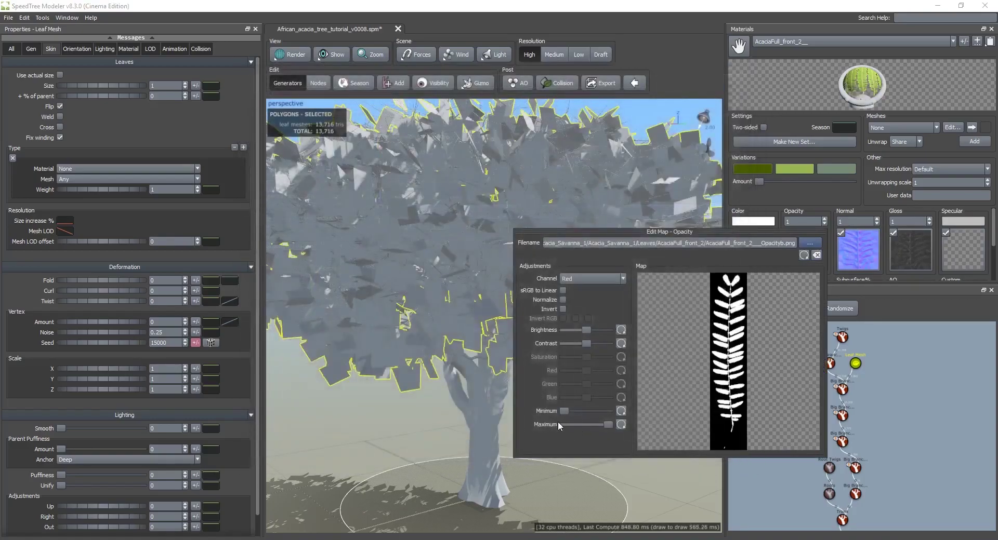
pyautogui.click(886, 379)
# Assign the AcaciaFull_front_2__ material to the Leaf Mesh generator and inspect the leaves up close and from a distance.
pyautogui.click(854, 362)
pyautogui.scroll(-2, 832, 234)
pyautogui.scroll(1, 834, 236)
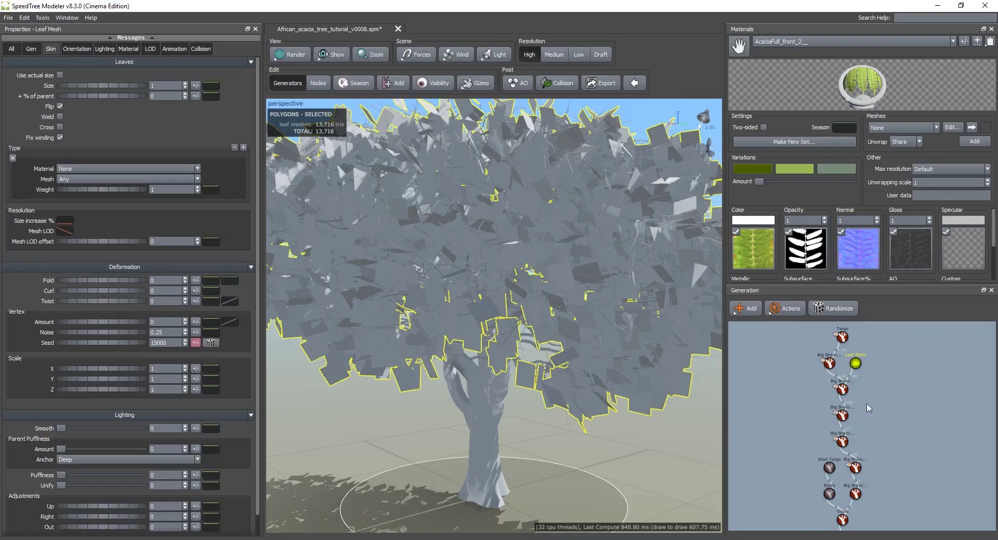
pyautogui.moveTo(868, 383); pyautogui.dragTo(878, 380, button='middle')
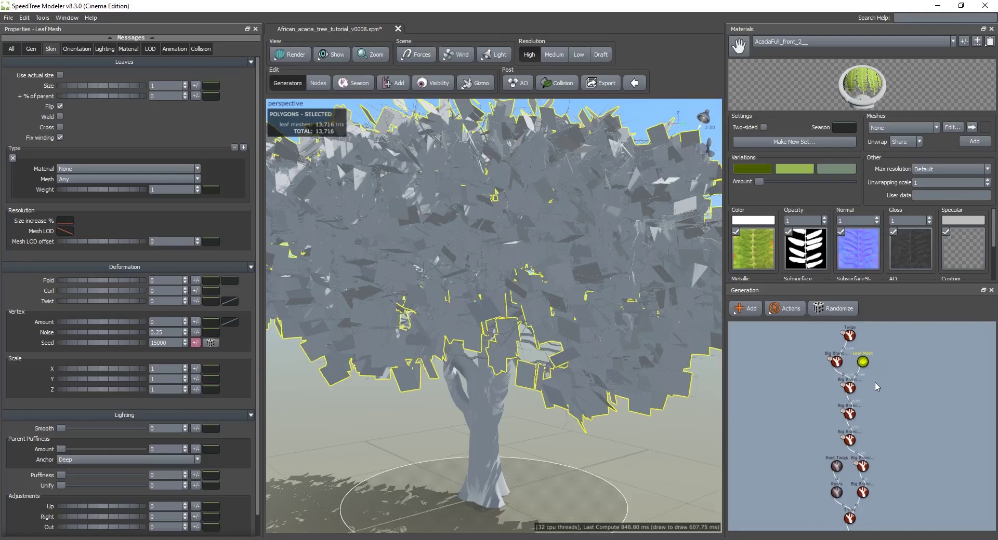
pyautogui.moveTo(880, 414); pyautogui.dragTo(875, 433, button='middle')
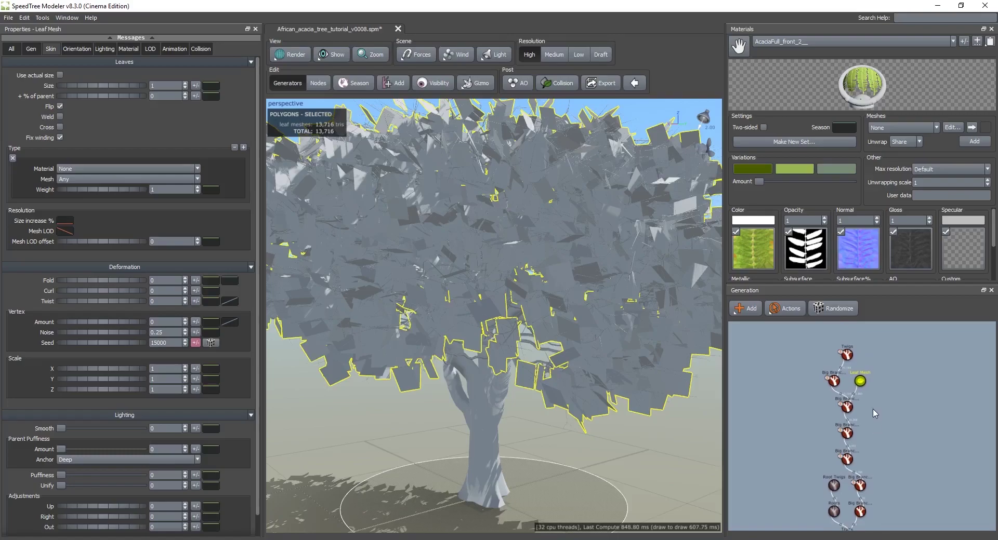
pyautogui.moveTo(880, 443); pyautogui.dragTo(881, 440, button='middle')
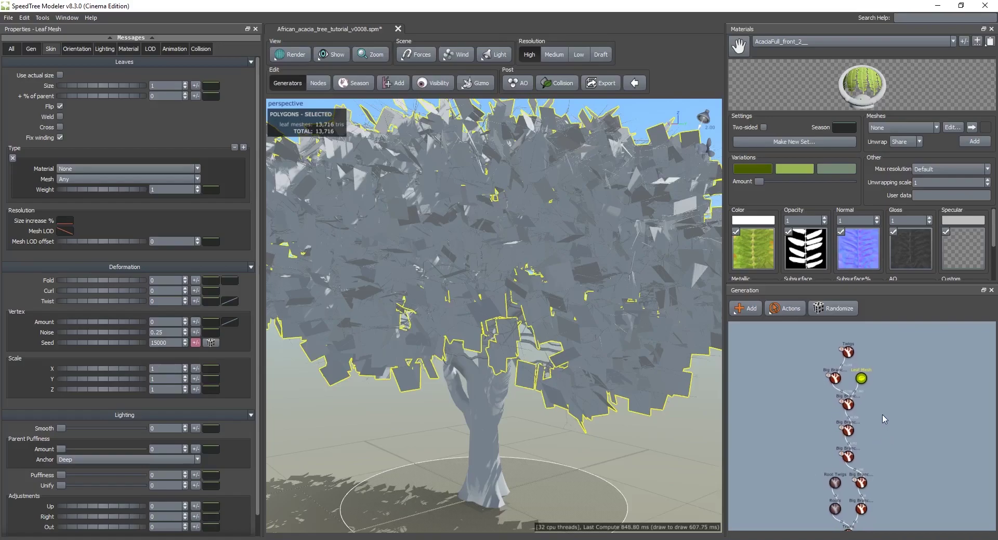
pyautogui.scroll(3, 879, 398)
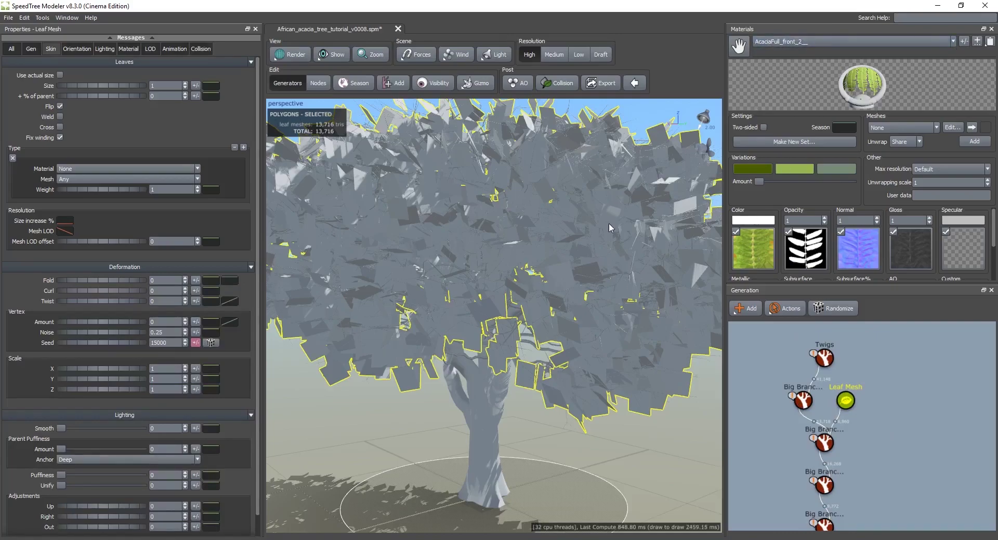
pyautogui.click(128, 49)
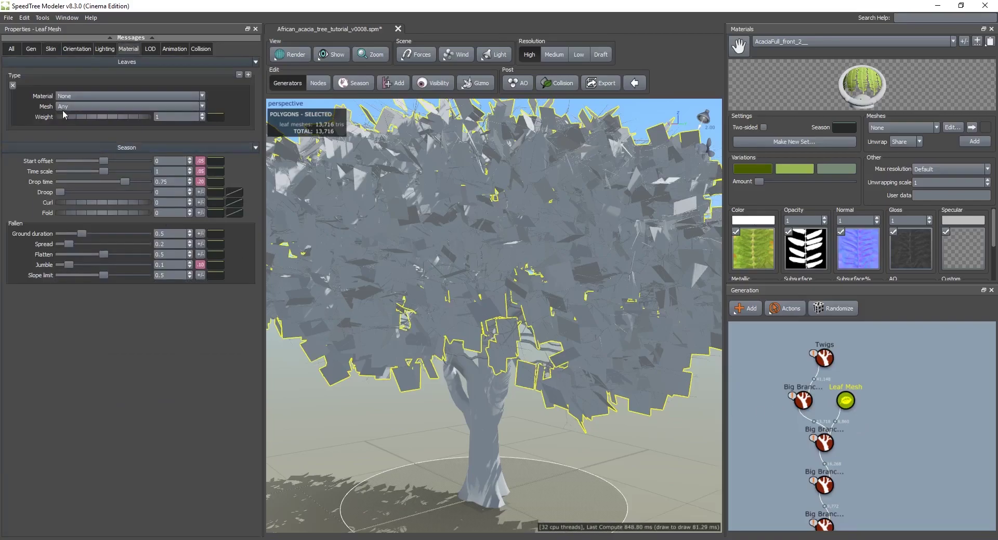
pyautogui.click(70, 96)
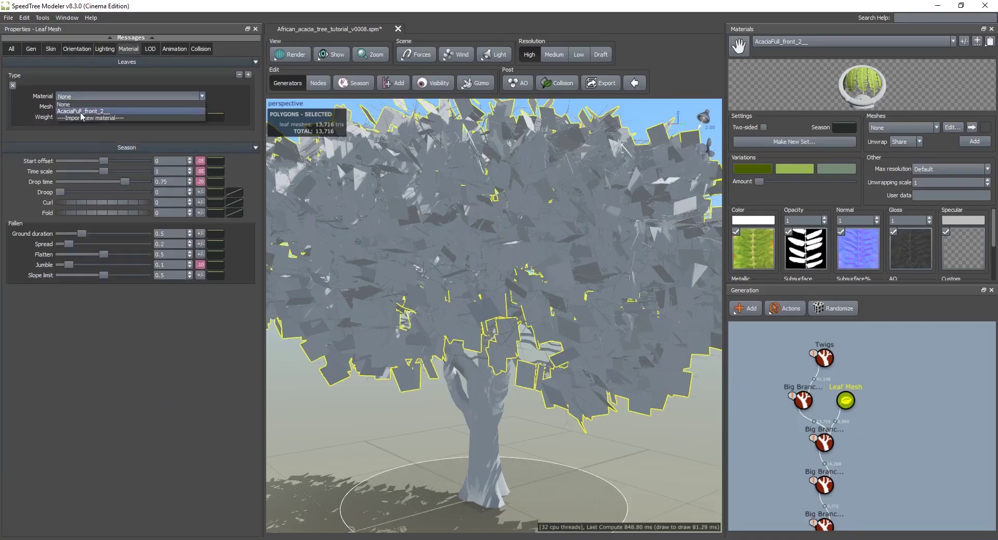
pyautogui.click(81, 112)
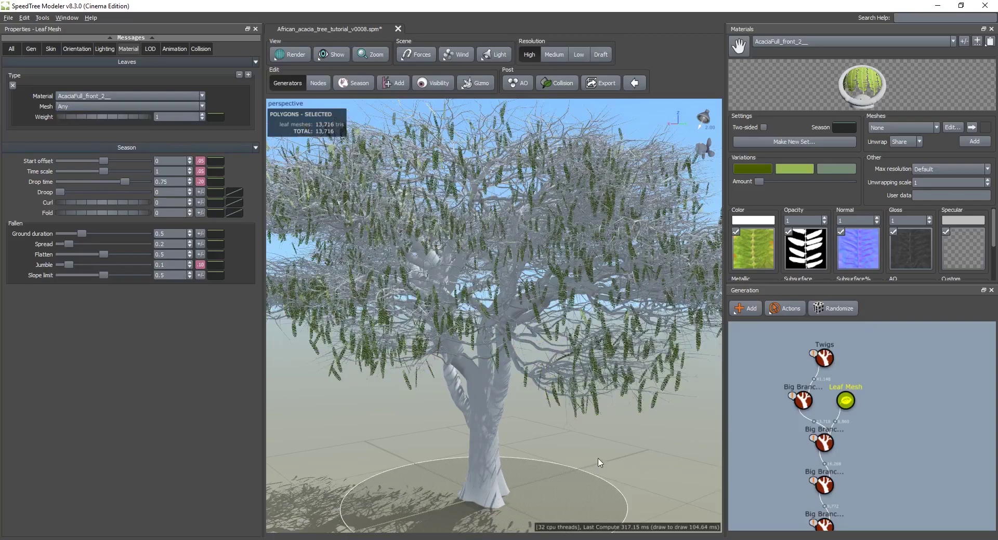
pyautogui.scroll(10, 600, 464)
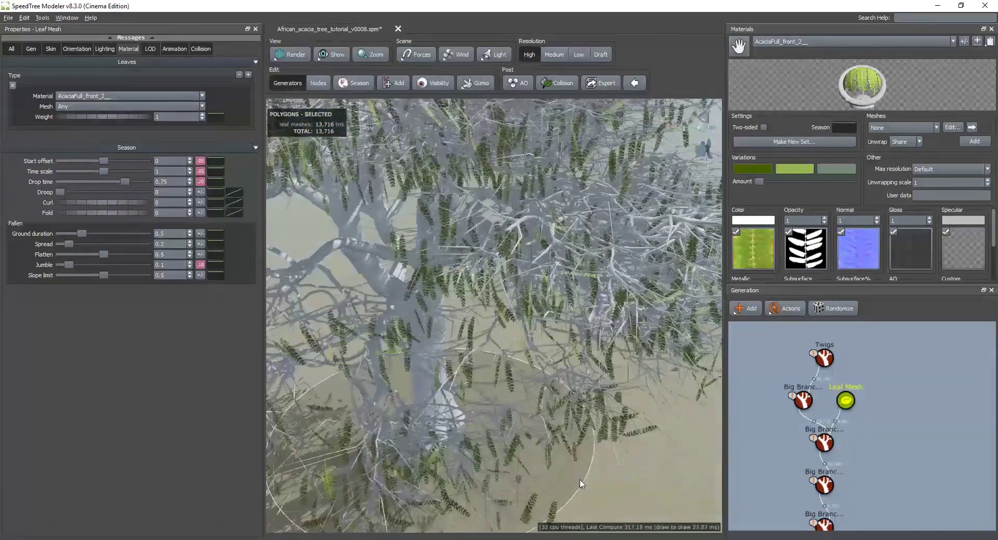
pyautogui.scroll(-10, 581, 484)
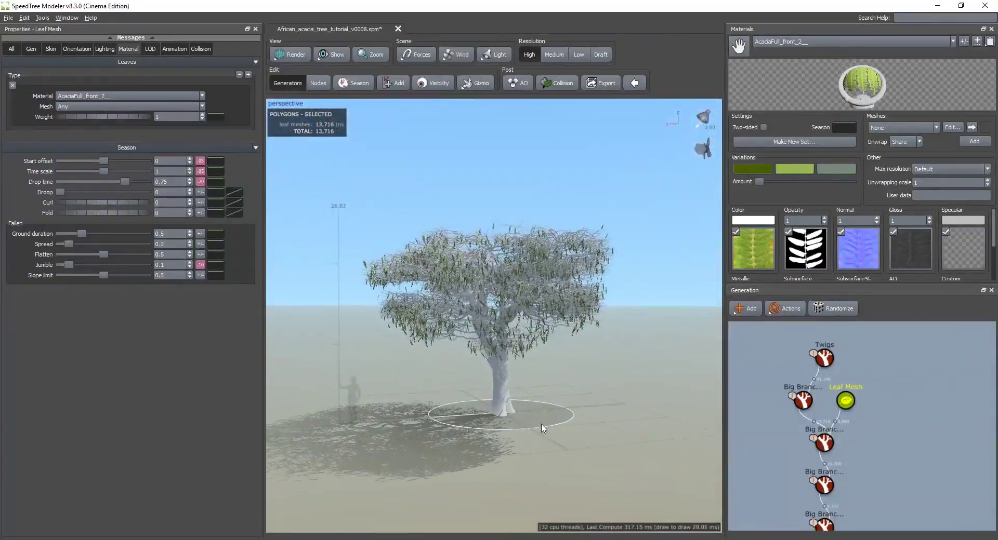
pyautogui.scroll(6, 541, 428)
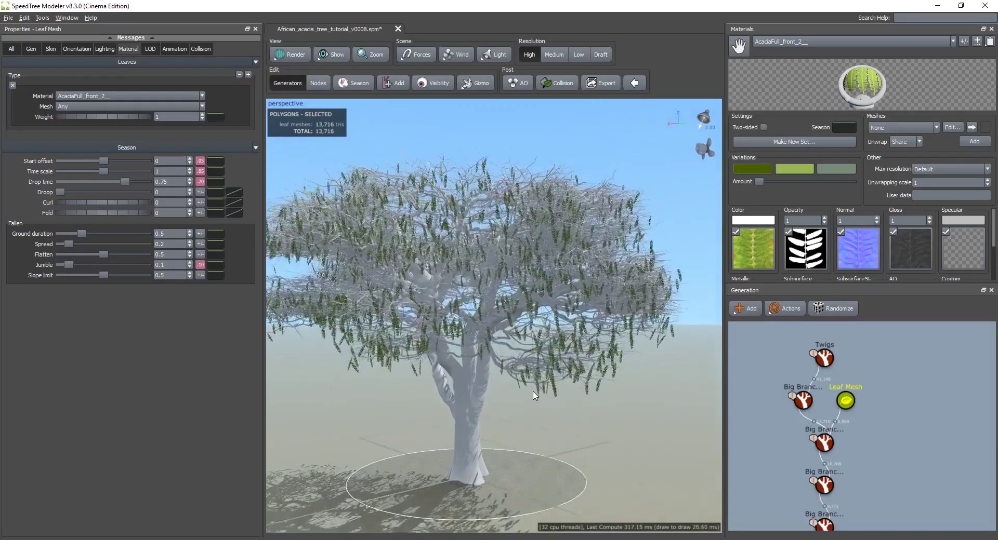
pyautogui.scroll(5, 534, 396)
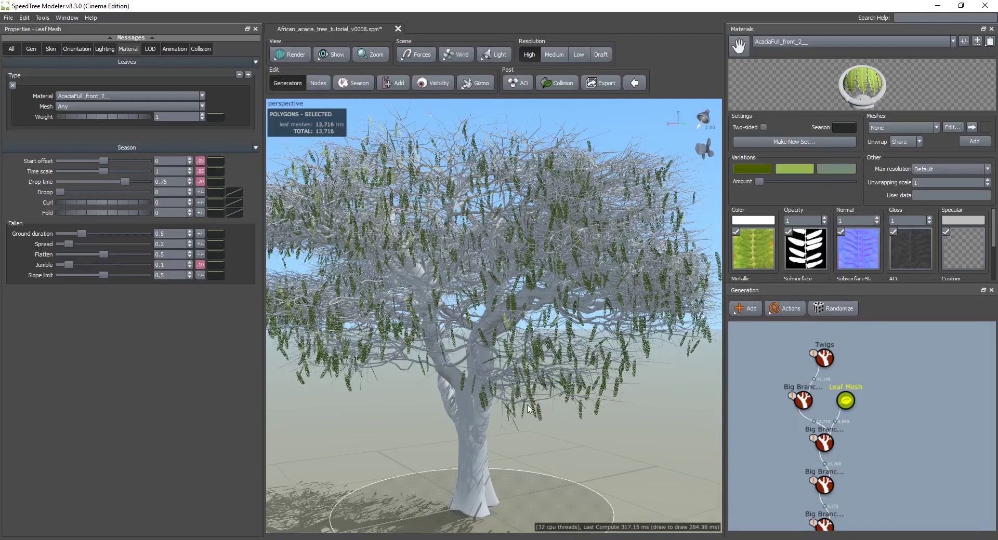
# Set the Leaf Mesh generator's leaf size to 0.2 and inspect the resized leaves on the branches.
pyautogui.moveTo(483, 406); pyautogui.dragTo(494, 406, button='middle')
pyautogui.scroll(1, 540, 381)
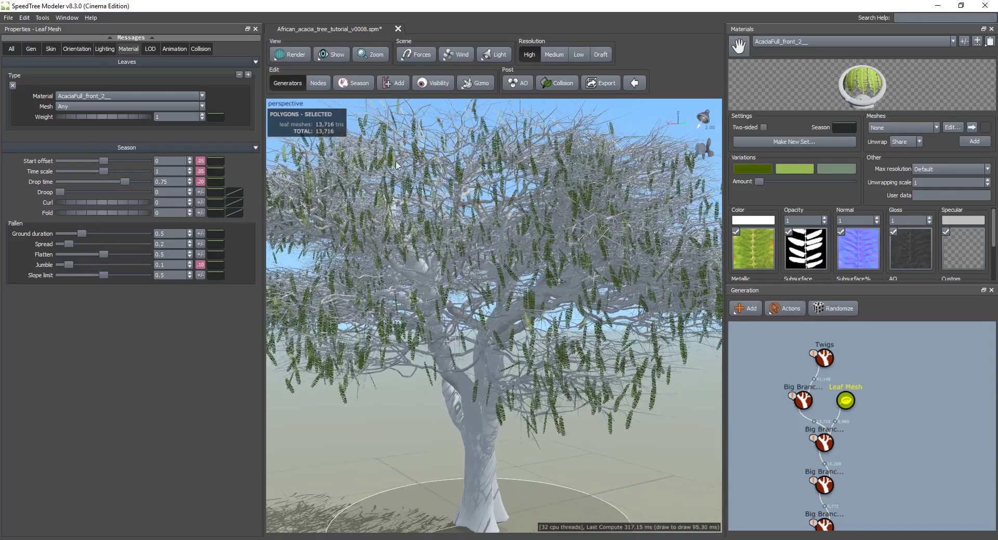
pyautogui.click(50, 49)
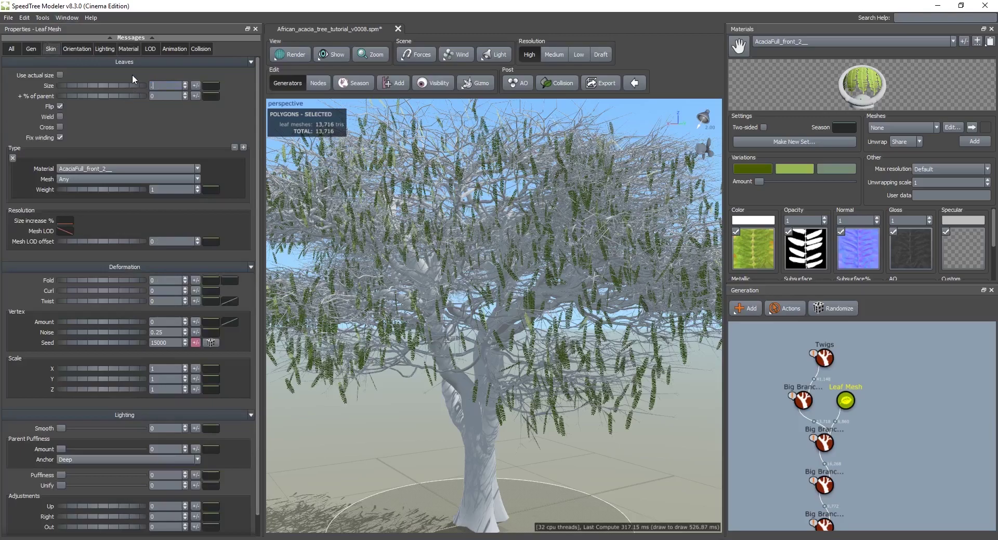
pyautogui.press('Return')
pyautogui.scroll(5, 512, 335)
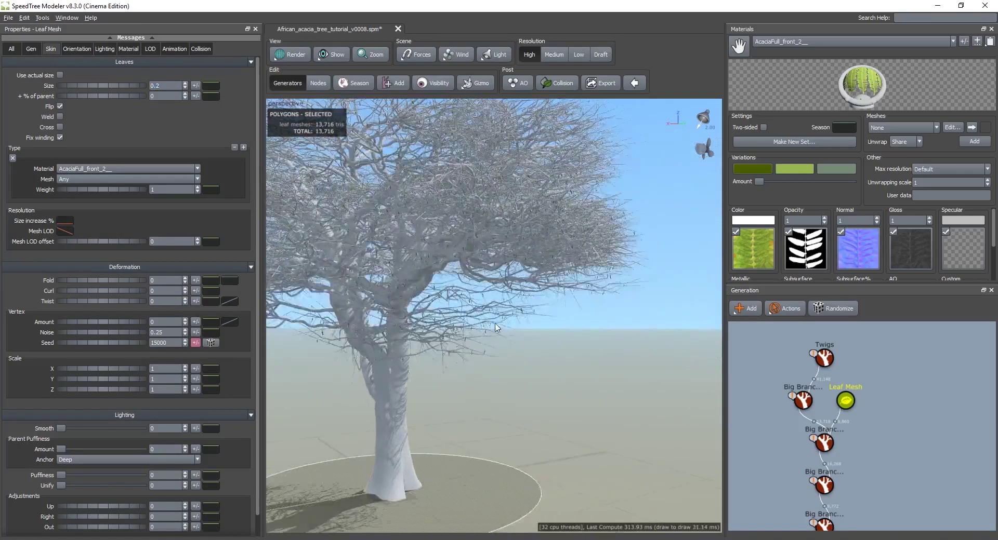
pyautogui.scroll(5, 512, 336)
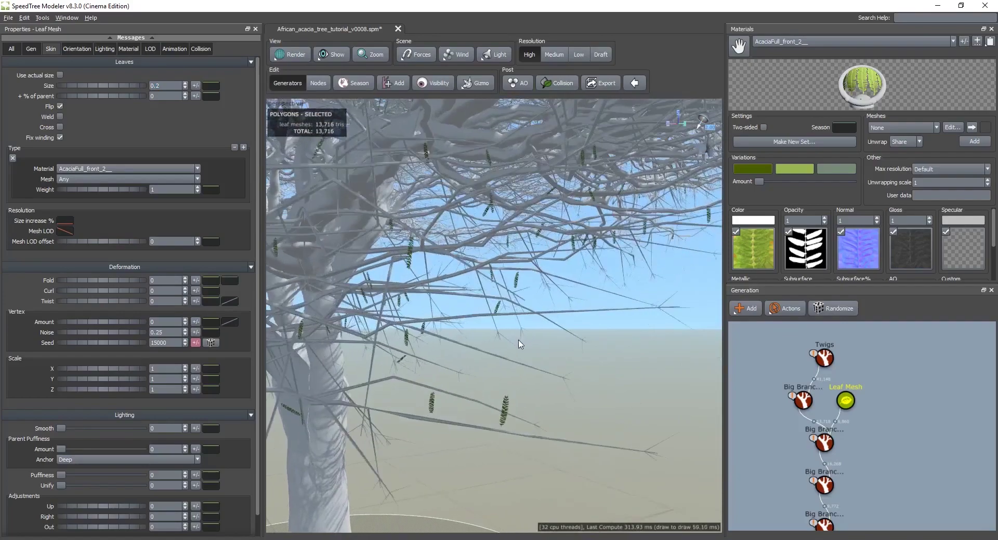
pyautogui.scroll(4, 512, 388)
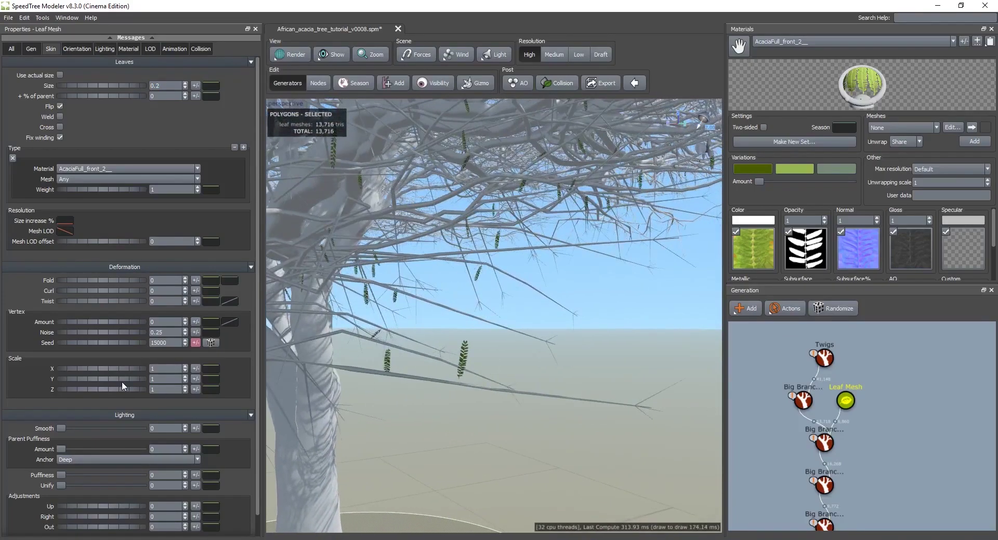
# Set the leaves' local orientation Align to about 0.536 with a variance of 0.2 and check the result.
pyautogui.click(74, 50)
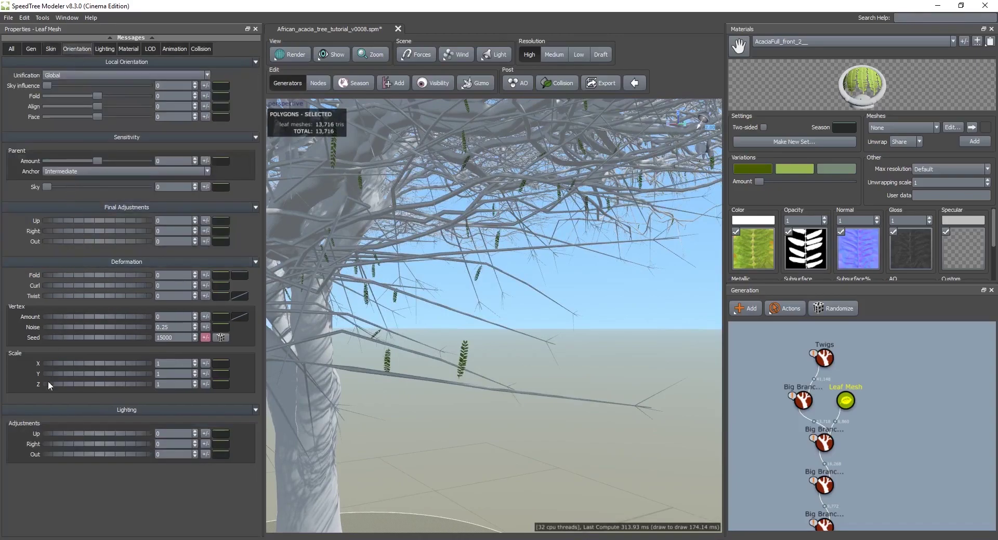
pyautogui.moveTo(96, 106); pyautogui.dragTo(124, 108)
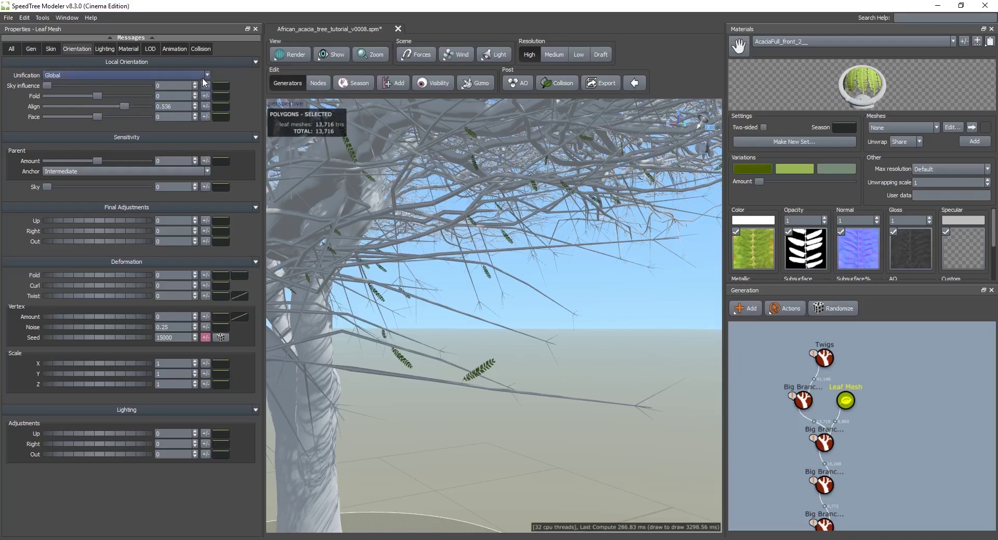
pyautogui.click(206, 106)
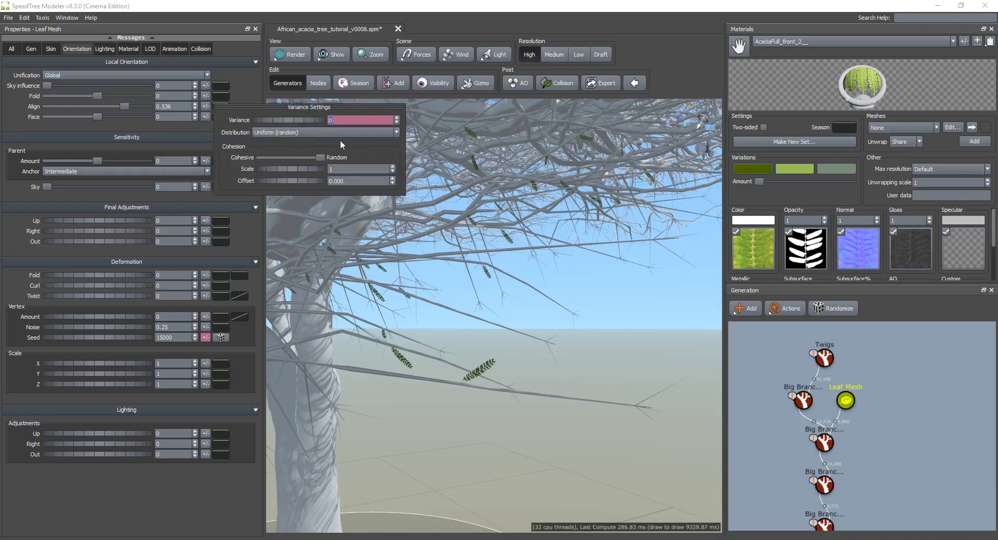
pyautogui.write('.2')
pyautogui.press('Return')
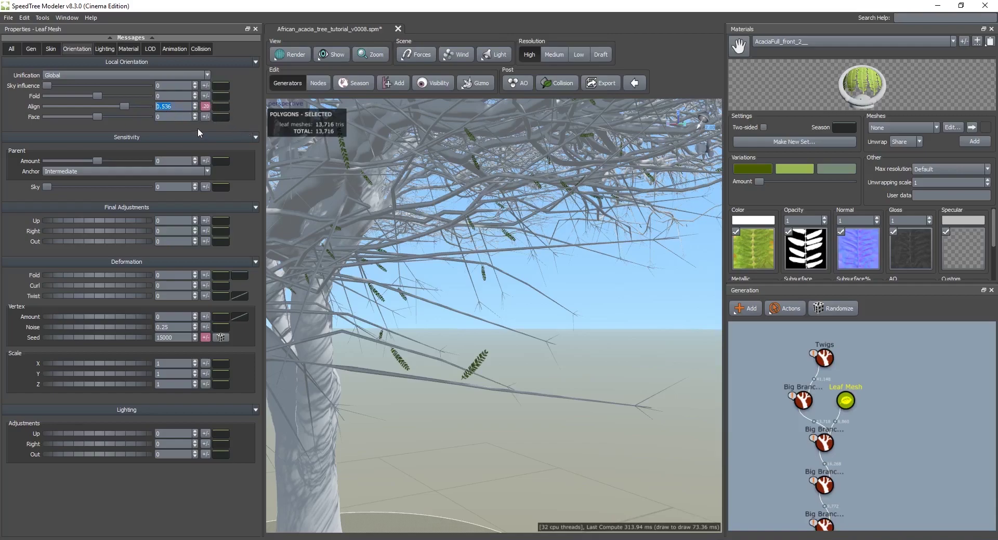
pyautogui.moveTo(534, 443); pyautogui.dragTo(536, 431, button='middle')
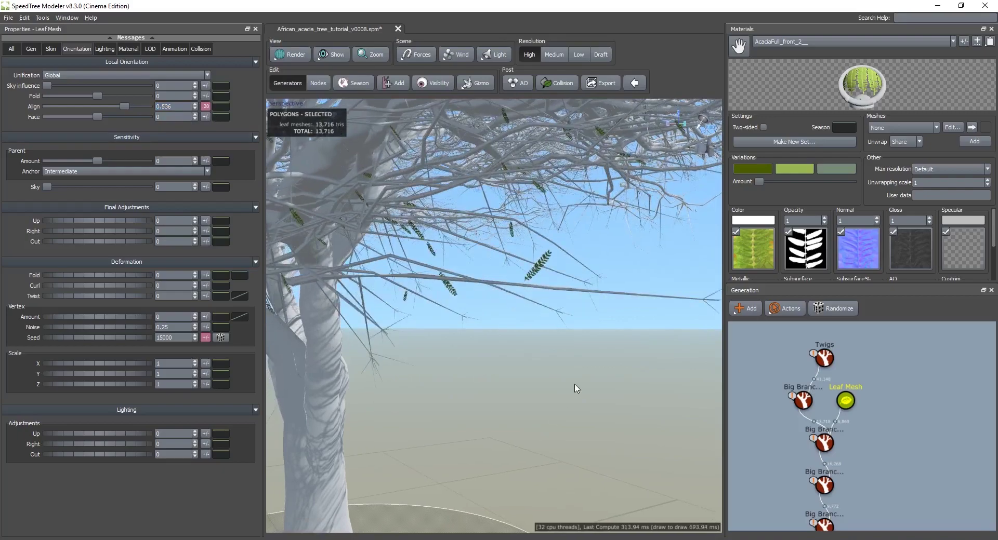
pyautogui.scroll(-3, 572, 387)
pyautogui.moveTo(563, 380); pyautogui.dragTo(560, 390)
pyautogui.scroll(-4, 563, 391)
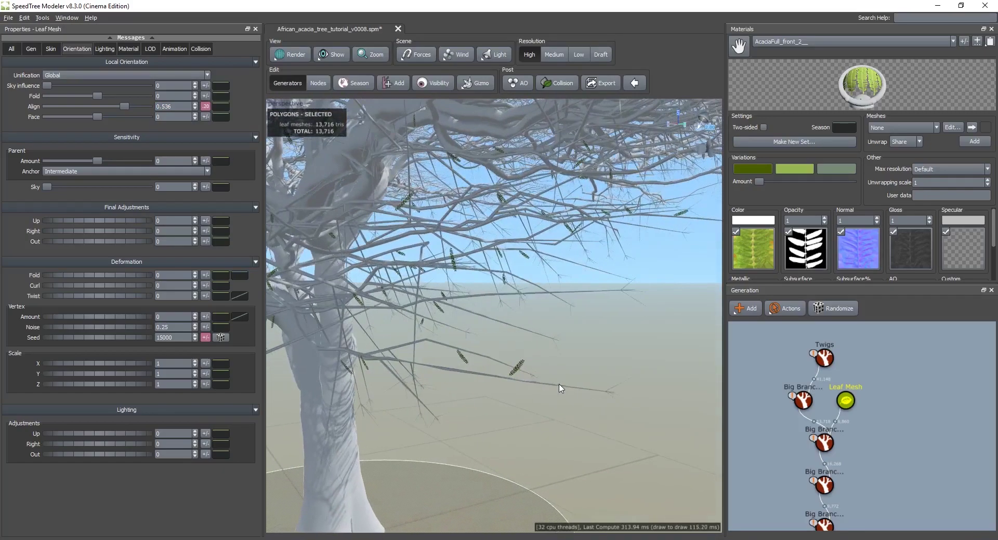
pyautogui.scroll(4, 562, 387)
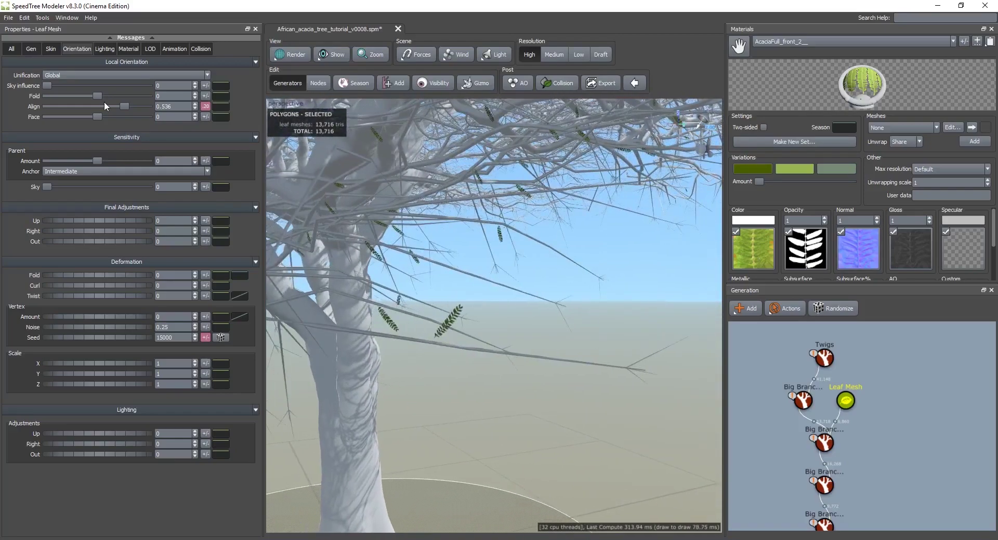
# Set the leaves' local orientation Fold to about -0.164 with a variance of 0.2.
pyautogui.moveTo(96, 96)
pyautogui.mouseDown()
pyautogui.moveTo(82, 97)
pyautogui.moveTo(100, 99)
pyautogui.moveTo(89, 104)
pyautogui.mouseUp()
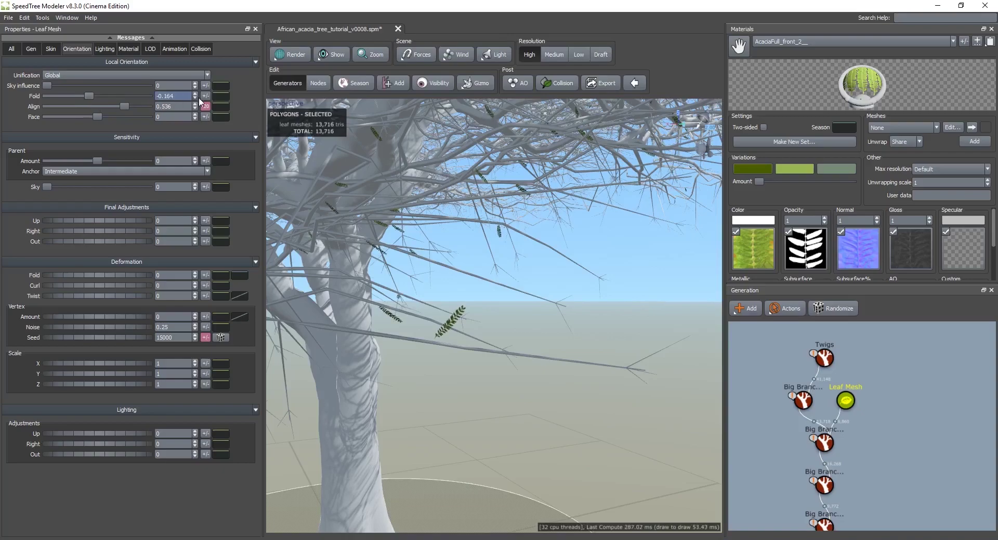
pyautogui.click(204, 98)
pyautogui.write('.2')
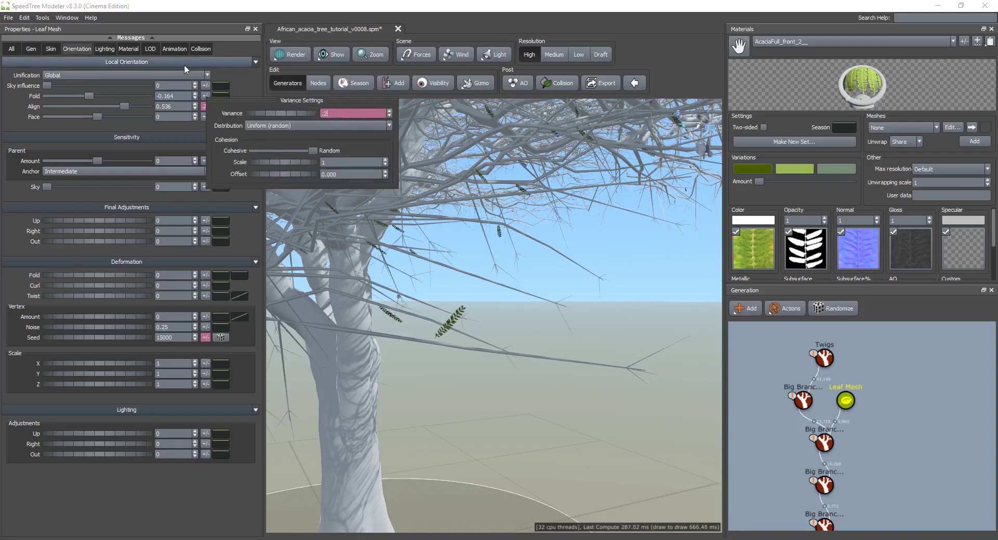
pyautogui.press('Return')
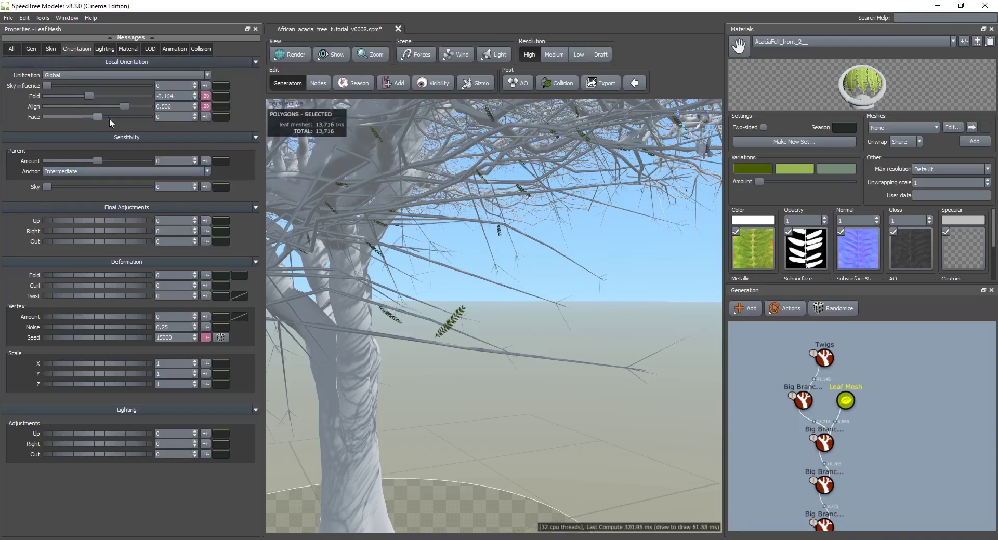
# Set the leaves' local orientation Face to about -0.072 with a variance of 0.2.
pyautogui.moveTo(106, 117); pyautogui.dragTo(92, 119)
pyautogui.moveTo(475, 305); pyautogui.dragTo(416, 334)
pyautogui.moveTo(416, 334); pyautogui.dragTo(441, 294, button='middle')
pyautogui.moveTo(441, 294)
pyautogui.mouseDown()
pyautogui.moveTo(447, 308)
pyautogui.moveTo(473, 308)
pyautogui.moveTo(456, 294)
pyautogui.mouseUp()
pyautogui.scroll(-3, 447, 308)
pyautogui.scroll(4, 478, 319)
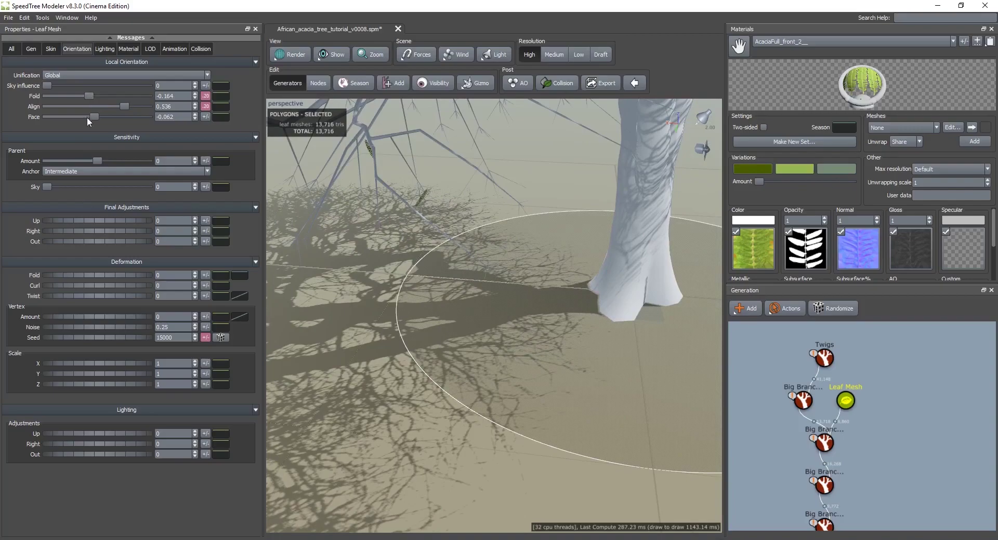
pyautogui.moveTo(92, 116); pyautogui.dragTo(96, 117)
pyautogui.moveTo(85, 120); pyautogui.dragTo(94, 121)
pyautogui.click(205, 118)
pyautogui.write('.2')
pyautogui.press('Return')
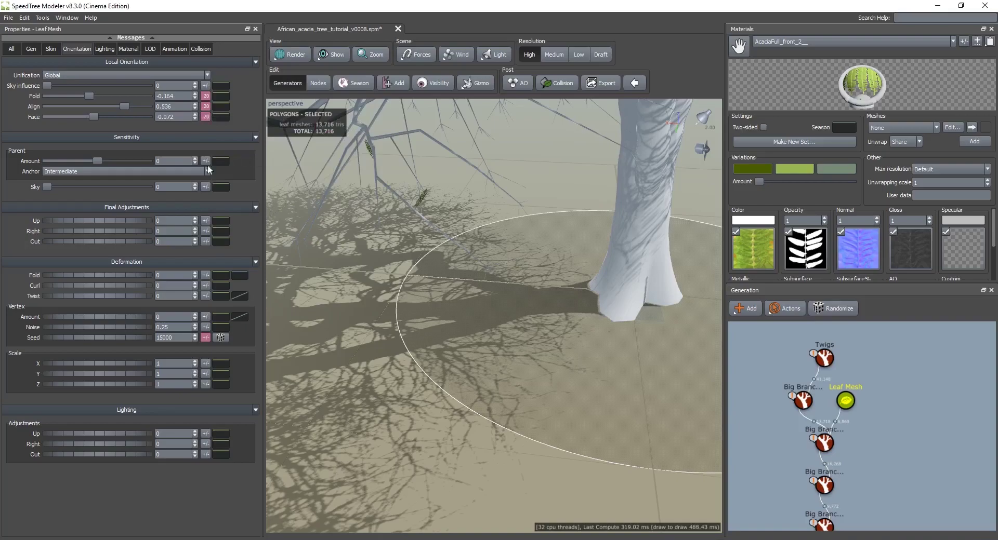
# Change the leaves' local orientation Fold to about -0.588 and check the leaves from another angle.
pyautogui.moveTo(92, 97); pyautogui.dragTo(71, 99)
pyautogui.moveTo(416, 223); pyautogui.dragTo(536, 303)
pyautogui.moveTo(535, 340); pyautogui.dragTo(541, 349)
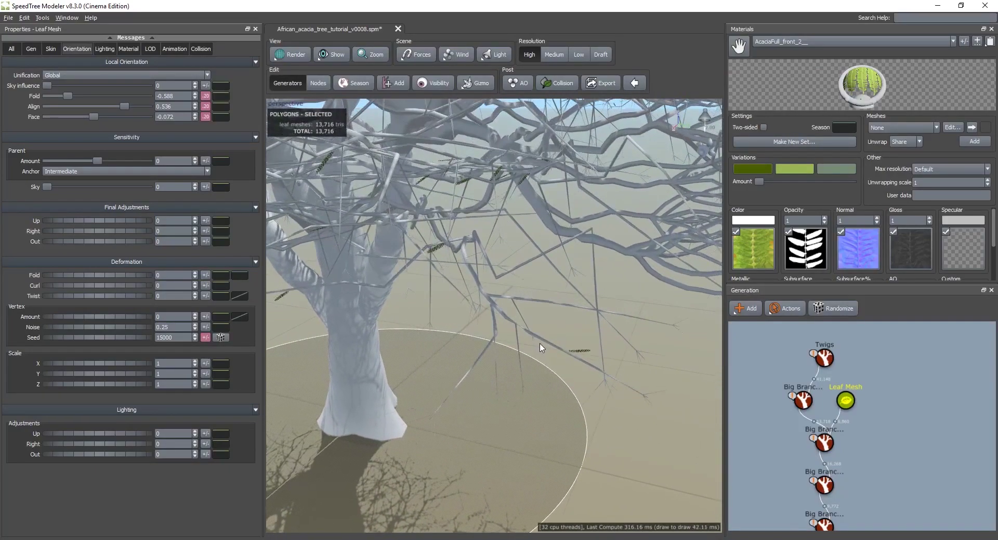
# Set the number of leaves generated per branch to 12.
pyautogui.click(32, 49)
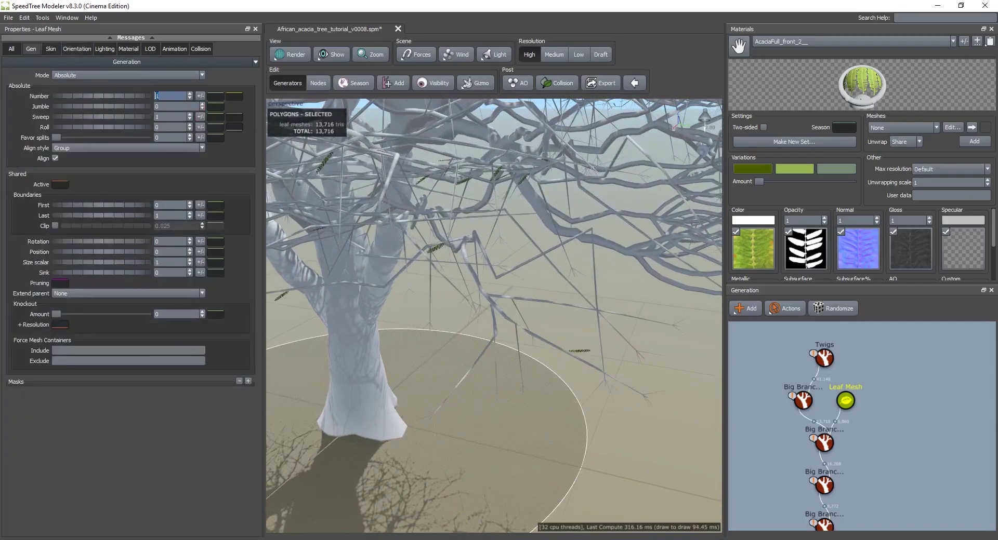
pyautogui.write('2')
pyautogui.press('Return')
pyautogui.moveTo(515, 304); pyautogui.dragTo(533, 330, button='right')
pyautogui.scroll(3, 535, 333)
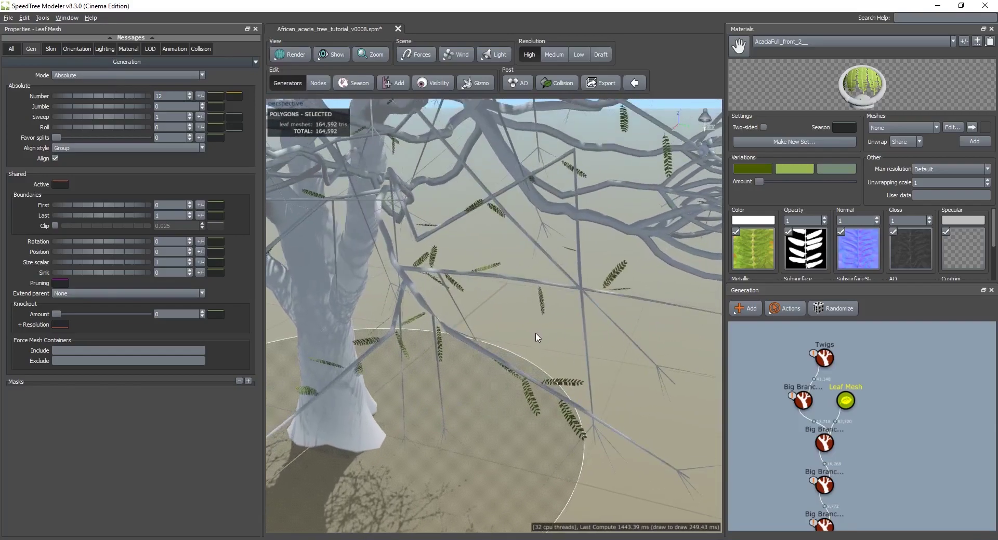
# Examine the leaf density and distribution across the crown from close up, from above and around the trunk.
pyautogui.scroll(2, 560, 365)
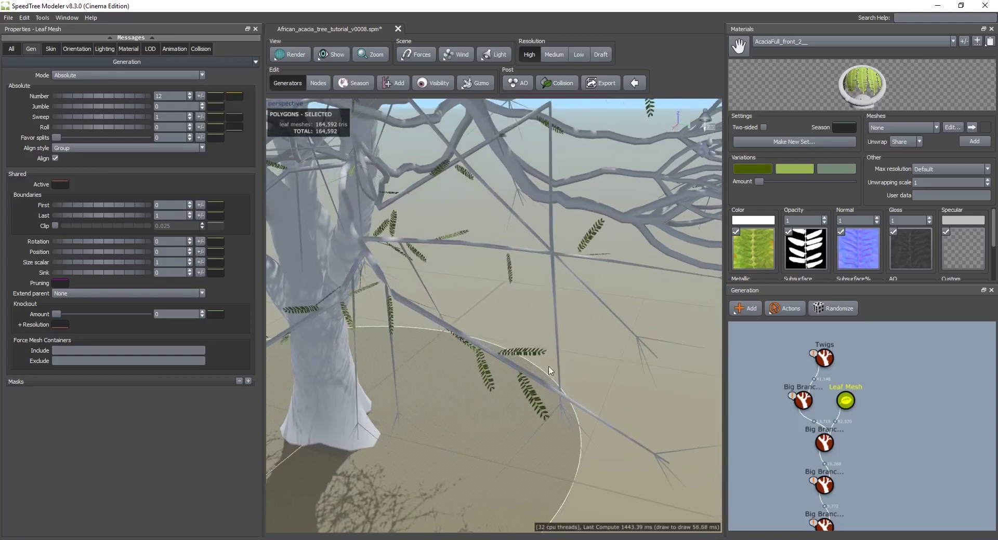
pyautogui.scroll(-4, 603, 356)
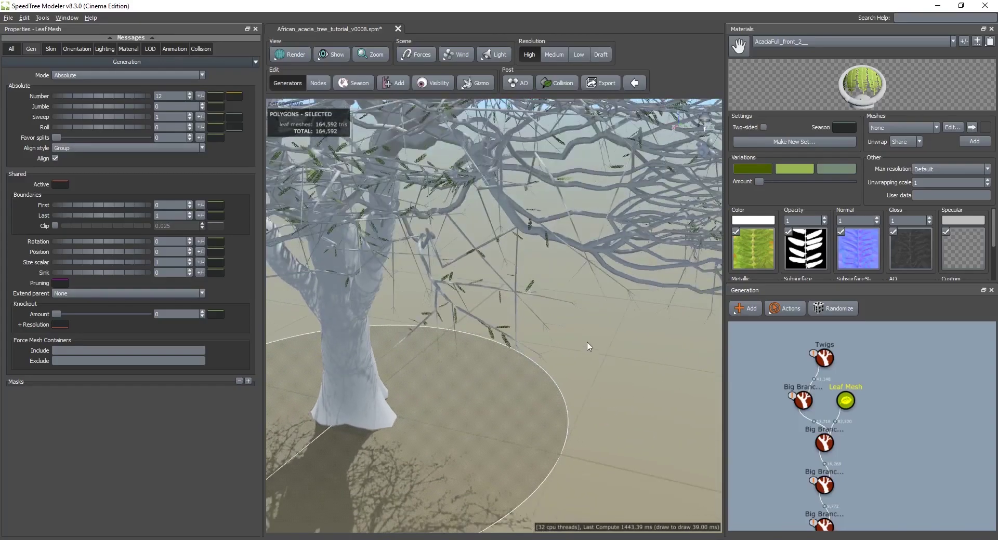
pyautogui.scroll(-5, 563, 357)
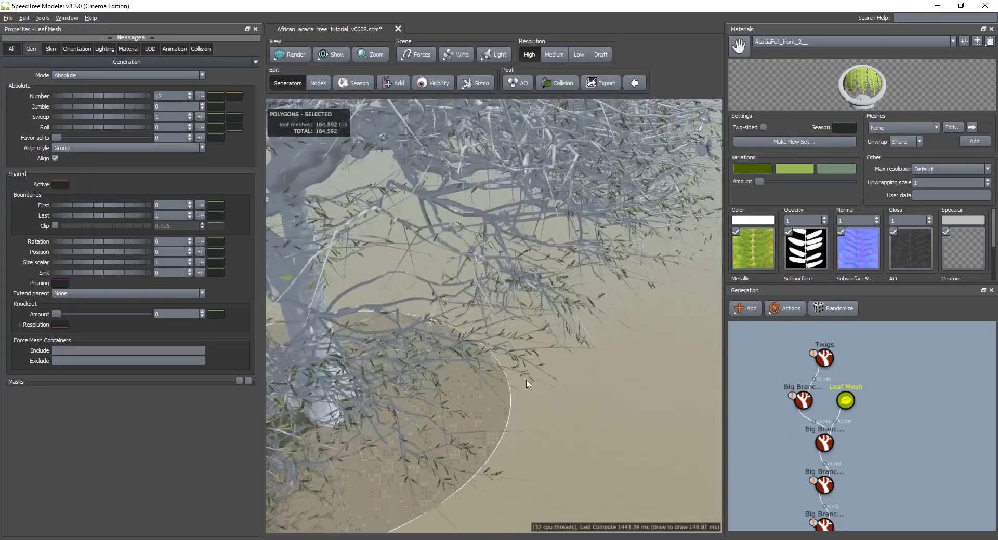
pyautogui.scroll(5, 514, 340)
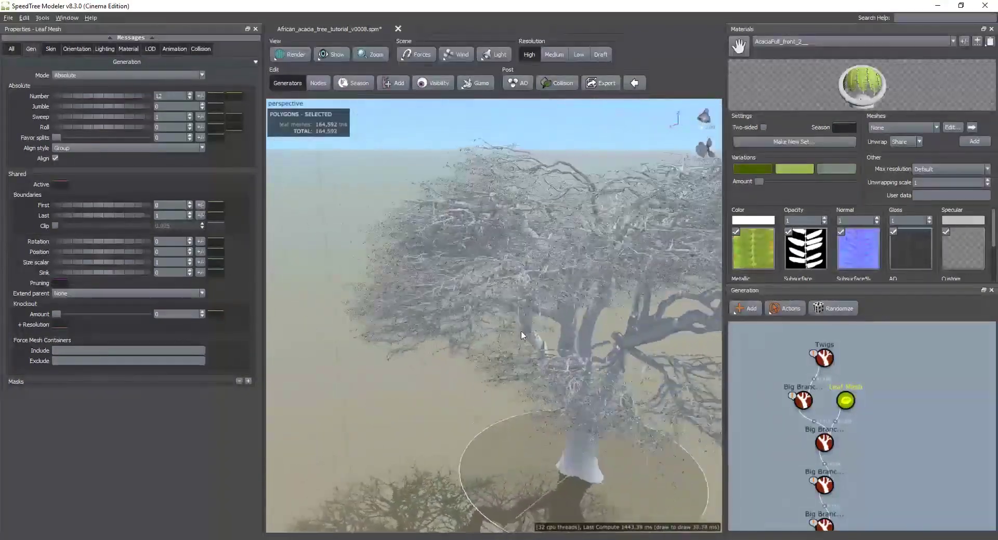
pyautogui.scroll(4, 518, 332)
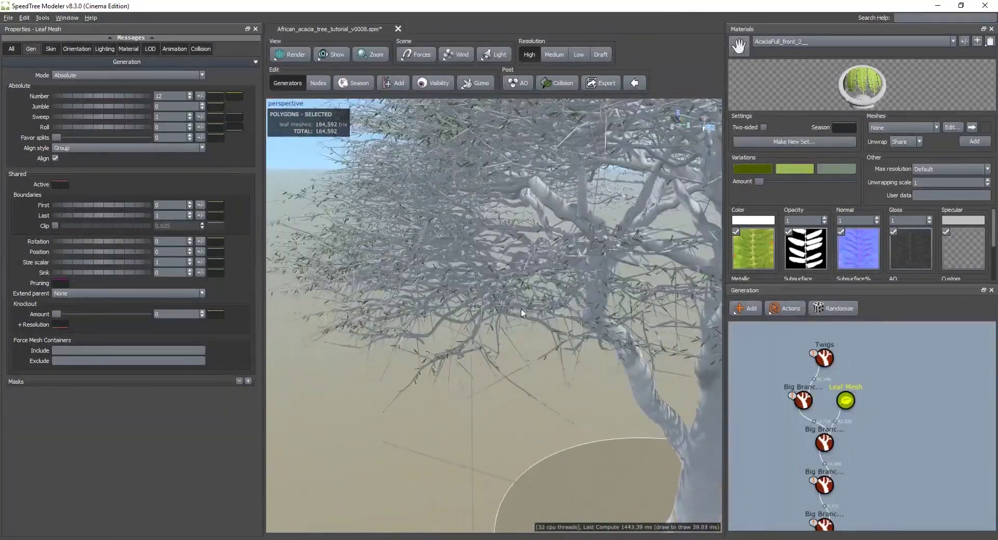
pyautogui.scroll(4, 574, 299)
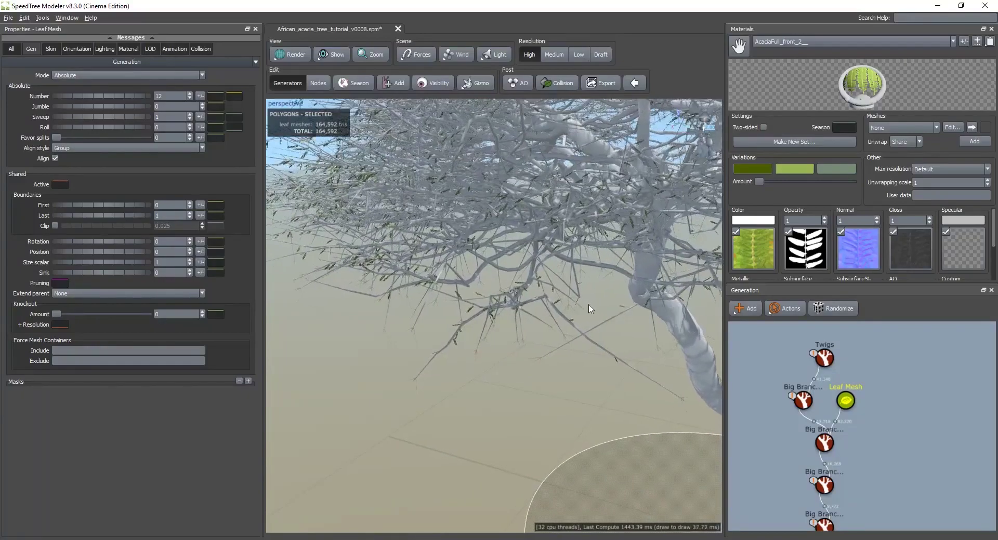
pyautogui.moveTo(570, 351); pyautogui.dragTo(377, 362)
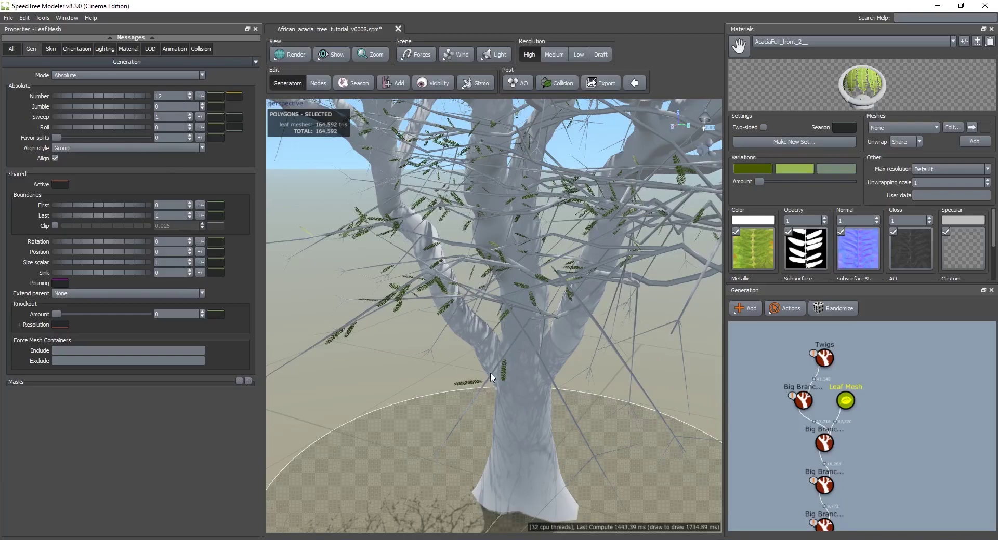
# Switch the viewport to wireframe and examine the leaf cards and branch geometry up close.
pyautogui.press('w')
pyautogui.moveTo(445, 347); pyautogui.dragTo(566, 351)
pyautogui.press('z')
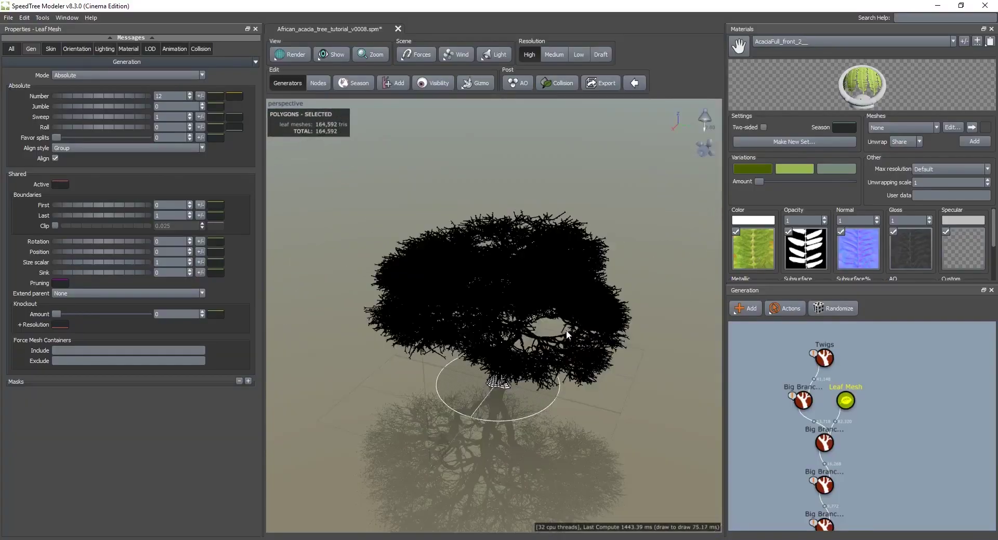
pyautogui.scroll(5, 542, 361)
pyautogui.moveTo(462, 364); pyautogui.dragTo(491, 342)
pyautogui.scroll(5, 491, 346)
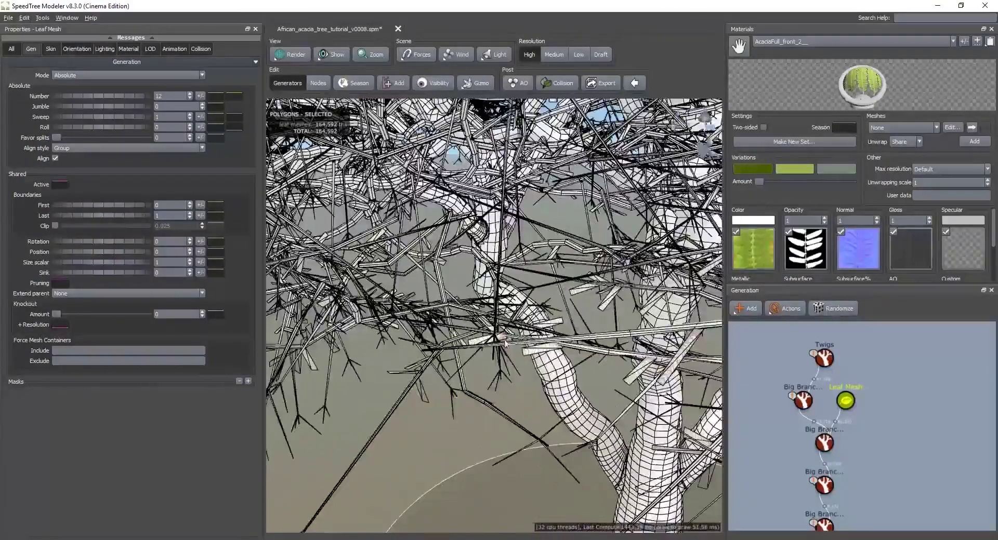
pyautogui.scroll(4, 507, 355)
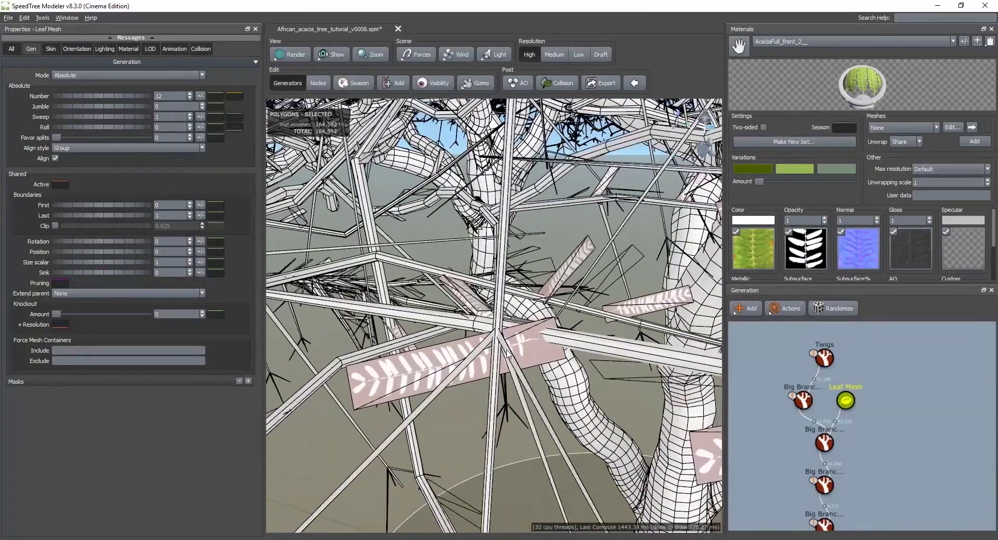
pyautogui.scroll(2, 509, 354)
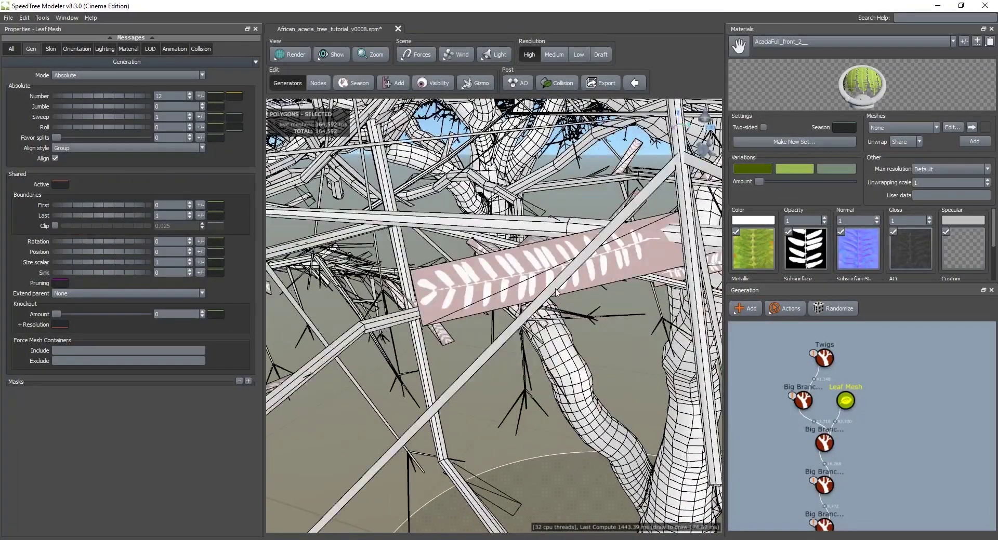
pyautogui.scroll(-6, 517, 312)
pyautogui.scroll(5, 517, 312)
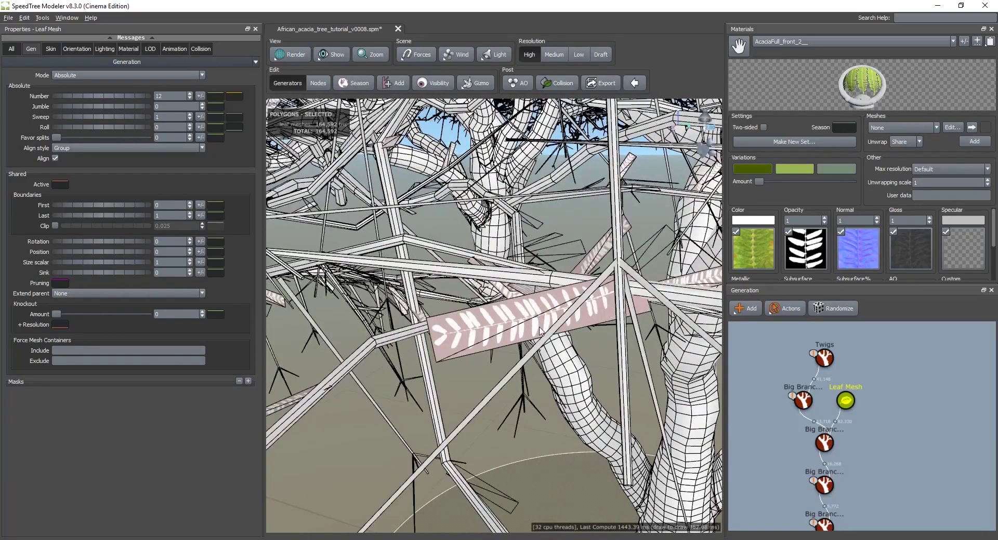
# Hide the trunk, the root twigs and the Big Branches generators below the outermost branches in the generation graph.
pyautogui.click(825, 450)
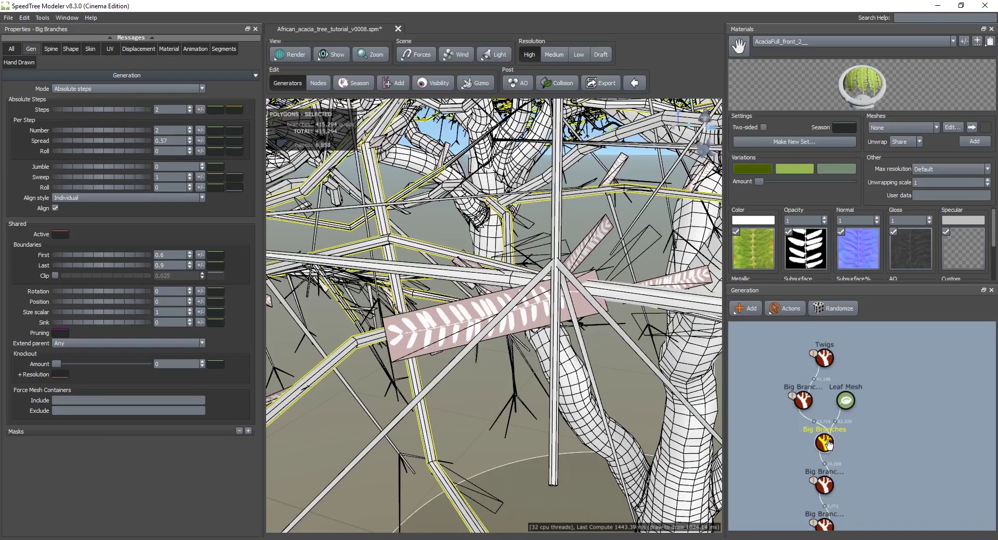
pyautogui.click(826, 484)
pyautogui.scroll(-2, 874, 398)
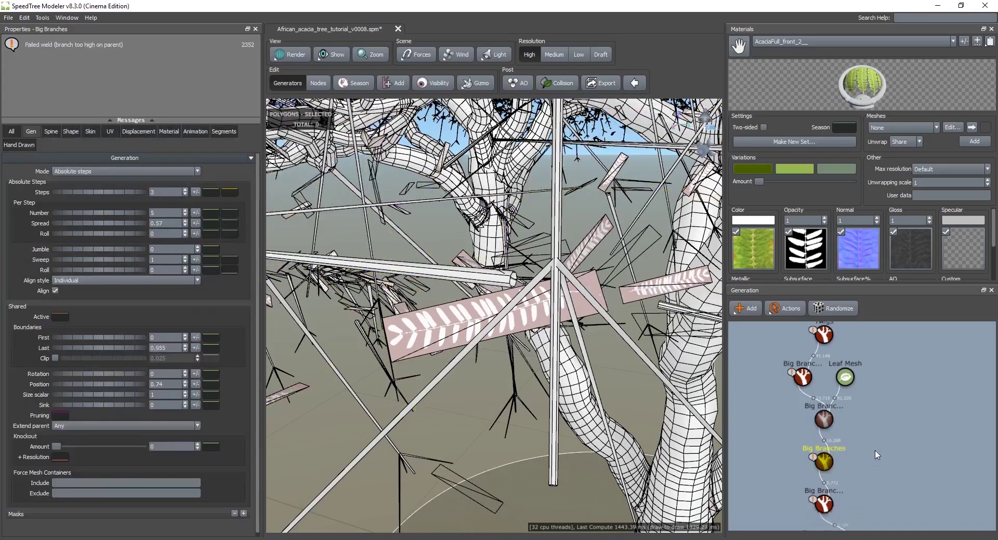
pyautogui.scroll(-2, 847, 464)
pyautogui.click(838, 482)
pyautogui.scroll(-3, 835, 458)
pyautogui.click(835, 454)
pyautogui.moveTo(856, 478); pyautogui.dragTo(856, 436, button='middle')
pyautogui.click(814, 455)
pyautogui.moveTo(875, 341); pyautogui.dragTo(872, 466, button='middle')
pyautogui.scroll(3, 873, 470)
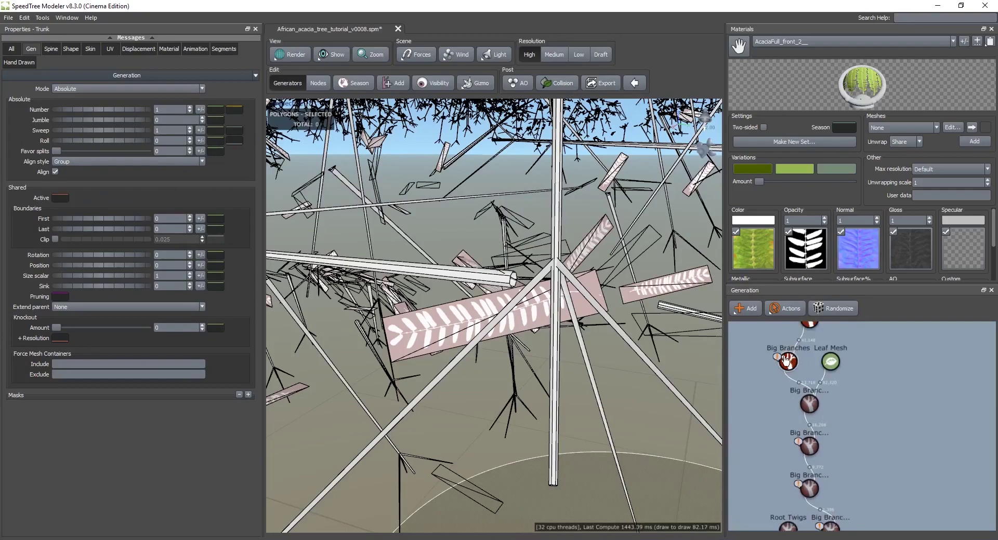
# Hide the remaining Big Branches generator beside the leaves and, with Leaf Mesh selected, show the mesh assets editor.
pyautogui.click(786, 360)
pyautogui.click(824, 391)
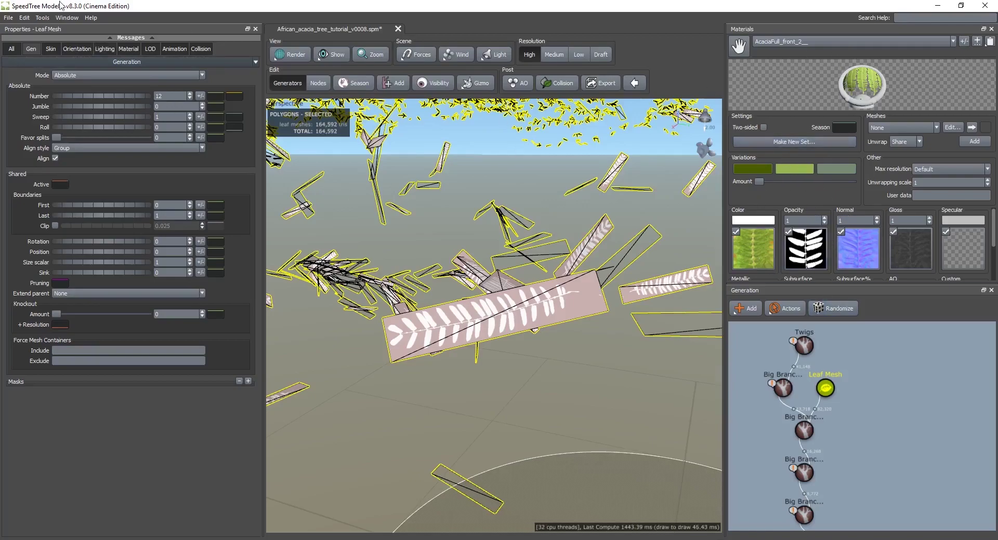
pyautogui.click(66, 19)
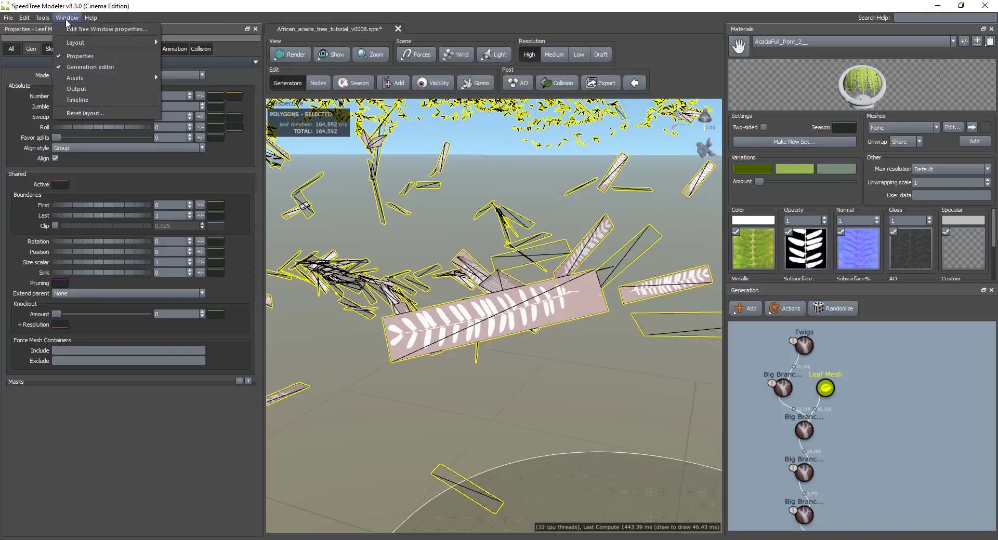
pyautogui.moveTo(92, 77)
pyautogui.click(190, 104)
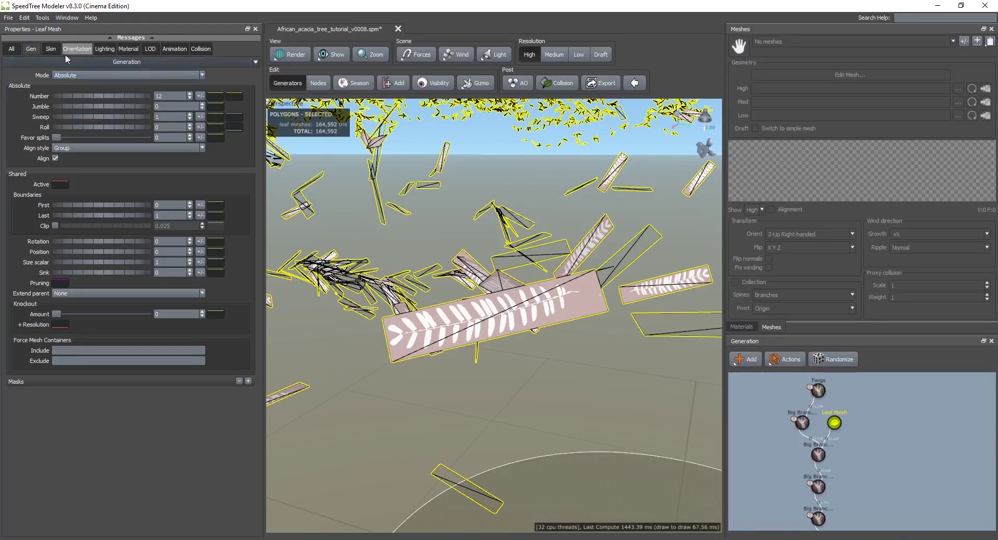
# Keep the leaf material's mesh choice at Any and start a cutout mesh for the AcaciaFull_front_2__ material.
pyautogui.click(126, 49)
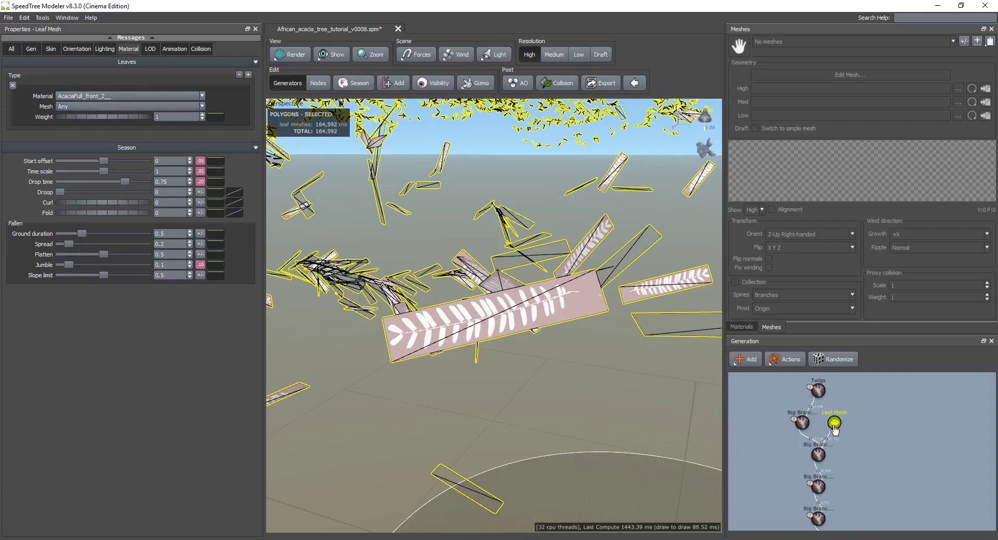
pyautogui.click(87, 107)
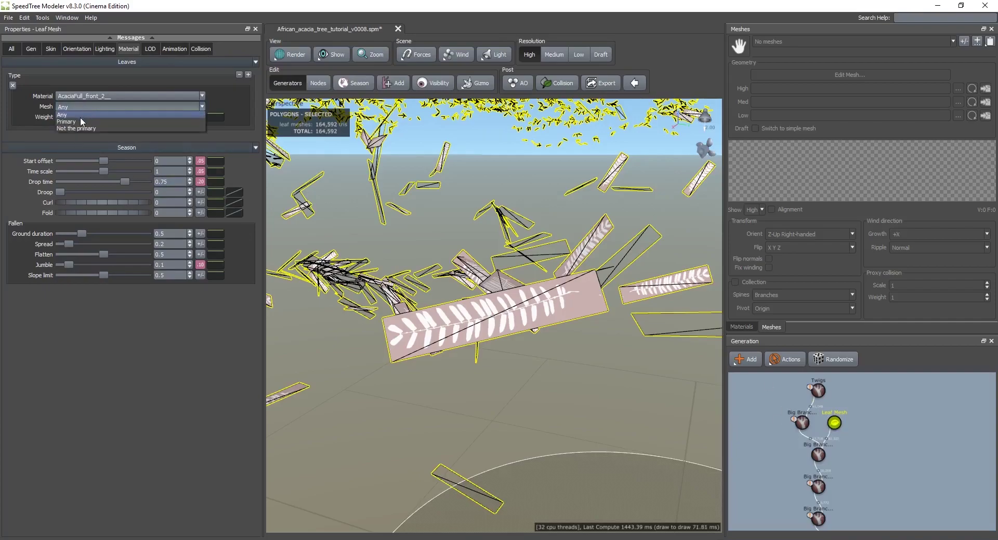
pyautogui.click(85, 115)
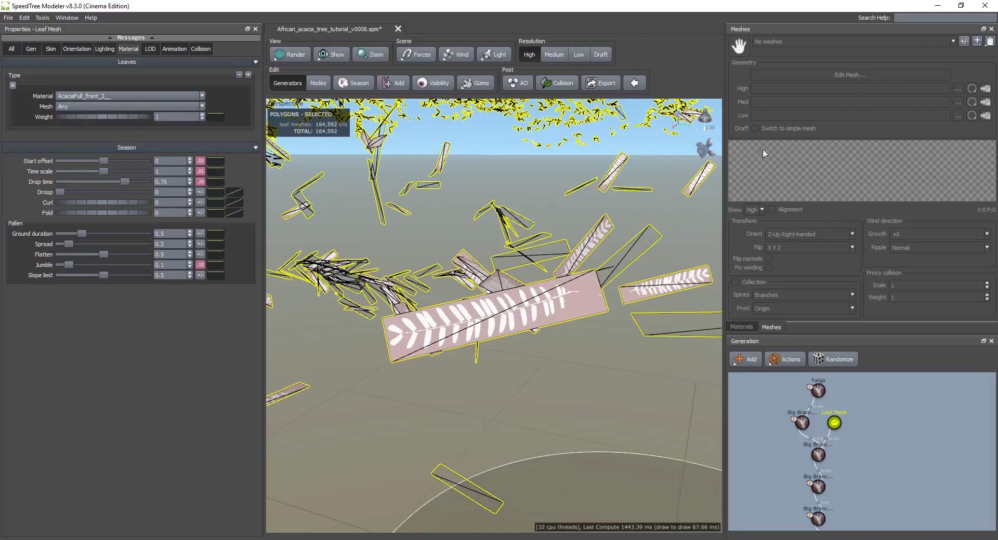
pyautogui.click(743, 327)
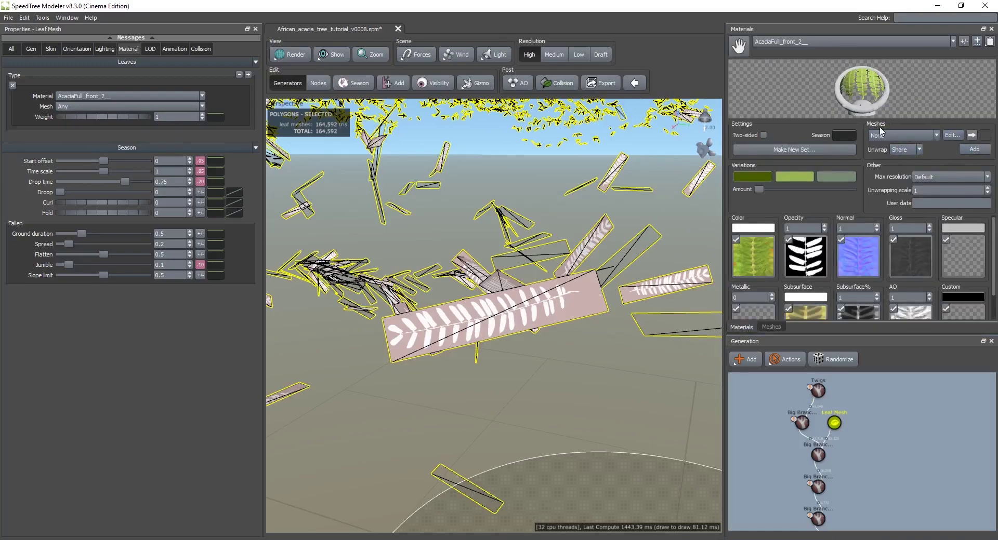
pyautogui.click(951, 135)
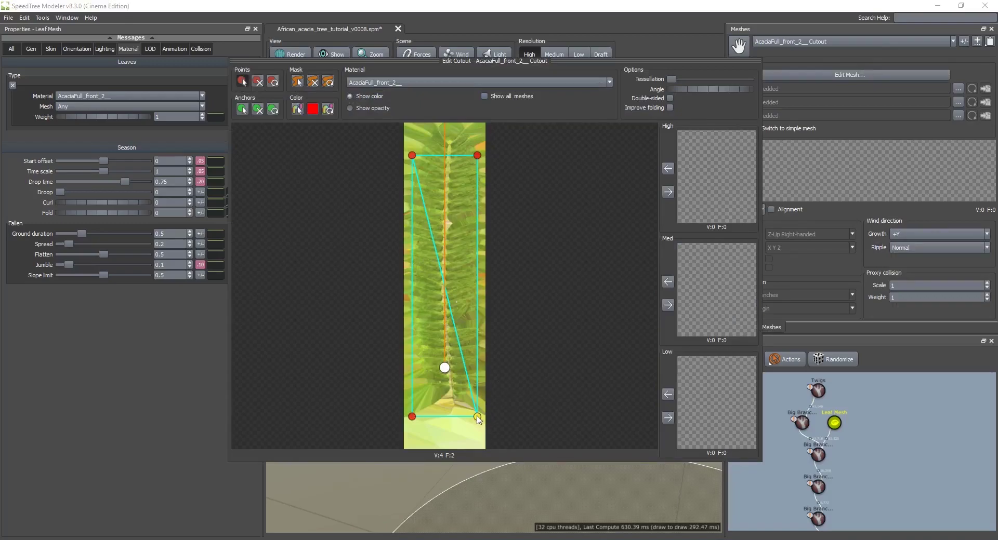
# Move the cutout's four corner points out to the corners of the leaf texture.
pyautogui.moveTo(477, 417); pyautogui.dragTo(484, 448)
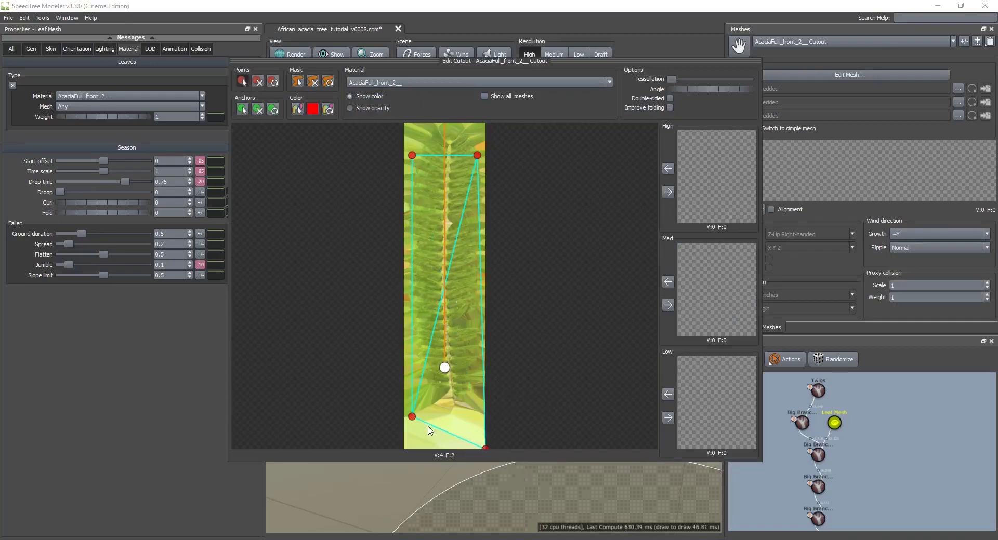
pyautogui.moveTo(411, 417); pyautogui.dragTo(403, 448)
pyautogui.moveTo(412, 154); pyautogui.dragTo(403, 124)
pyautogui.moveTo(478, 155)
pyautogui.mouseDown()
pyautogui.moveTo(484, 123)
pyautogui.moveTo(468, 142)
pyautogui.mouseUp()
pyautogui.moveTo(403, 124)
pyautogui.mouseDown()
pyautogui.moveTo(435, 138)
pyautogui.moveTo(388, 113)
pyautogui.mouseUp()
pyautogui.moveTo(468, 142); pyautogui.dragTo(485, 123)
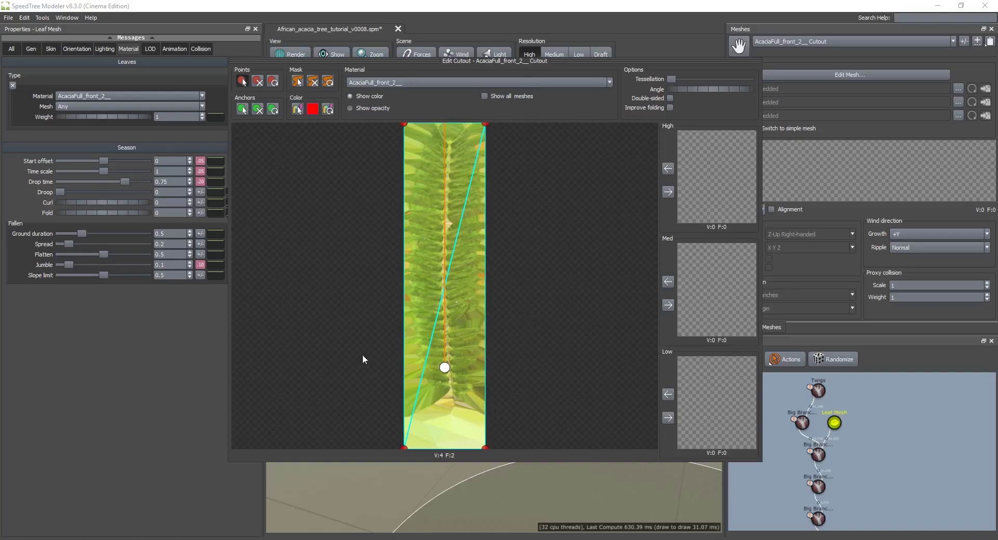
# Add a point on each long side of the cutout about a third of the way down and level the pair.
pyautogui.click(404, 229)
pyautogui.moveTo(391, 229); pyautogui.dragTo(391, 217)
pyautogui.click(485, 217)
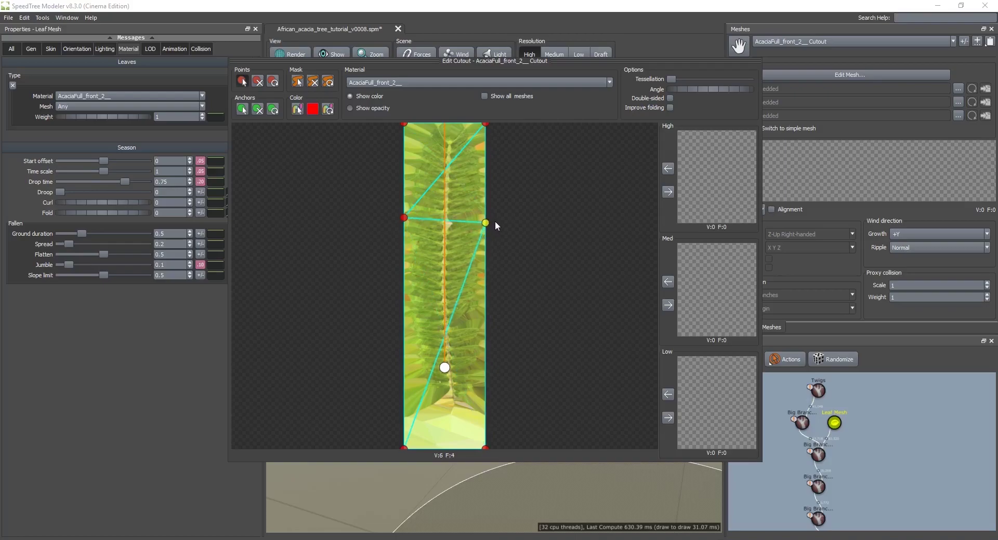
pyautogui.moveTo(404, 217); pyautogui.dragTo(404, 229)
pyautogui.moveTo(485, 218); pyautogui.dragTo(485, 227)
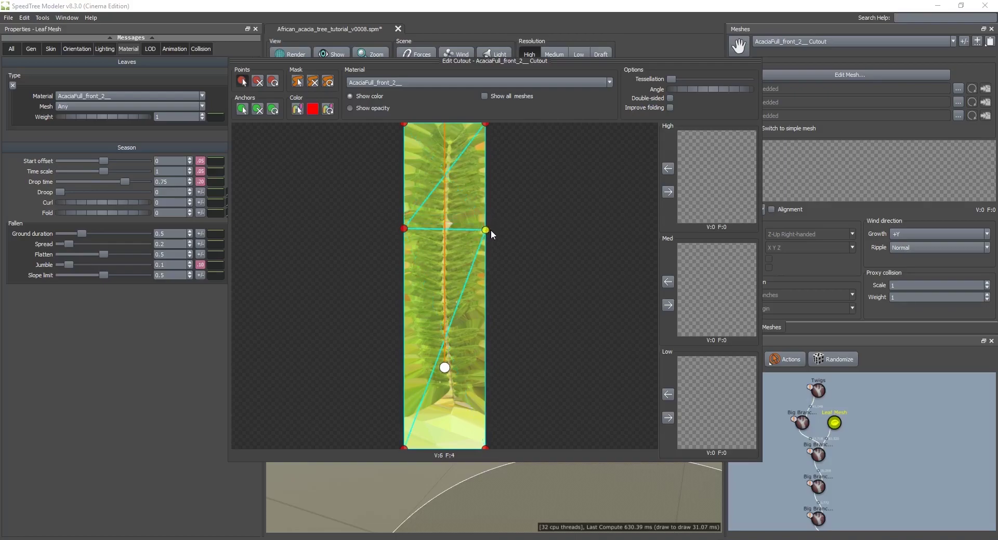
# Add a second pair of side points about two thirds down the cutout and align both pairs horizontally.
pyautogui.click(403, 348)
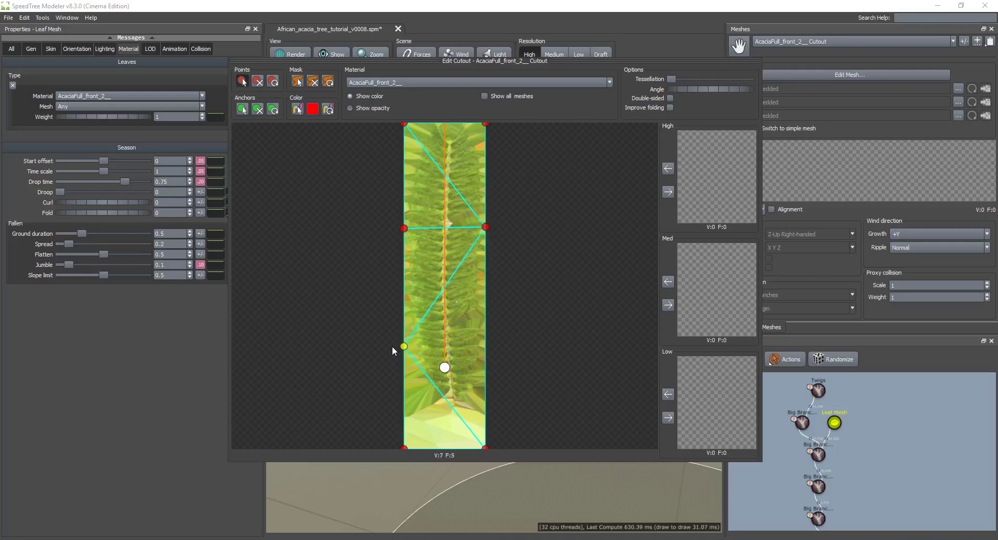
pyautogui.click(485, 345)
pyautogui.moveTo(403, 348); pyautogui.dragTo(404, 346)
pyautogui.moveTo(485, 345); pyautogui.dragTo(485, 342)
pyautogui.moveTo(404, 345); pyautogui.dragTo(404, 342)
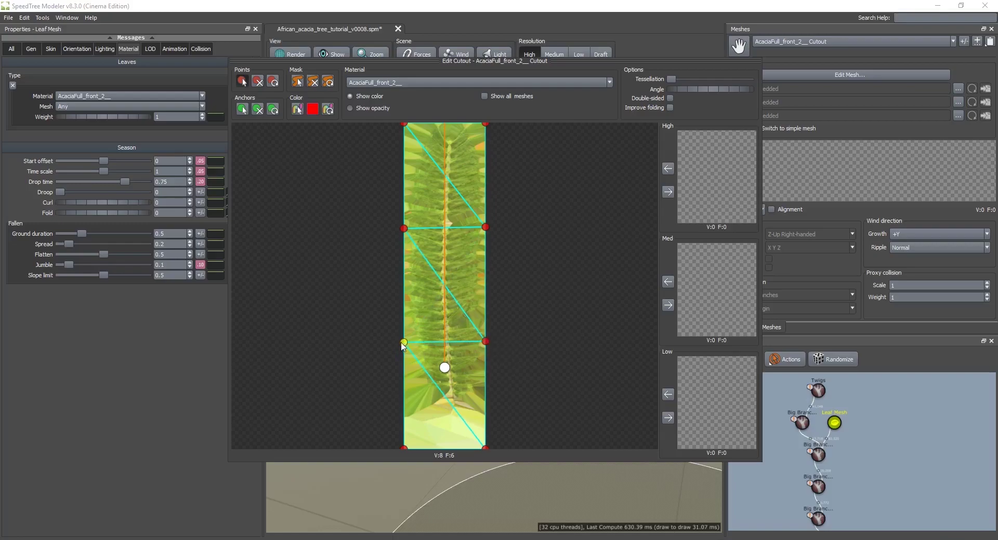
pyautogui.moveTo(484, 227); pyautogui.dragTo(485, 229)
# Store the subdivided leaf cutout as the High, Med and Low meshes and leave the cutout editor.
pyautogui.click(668, 192)
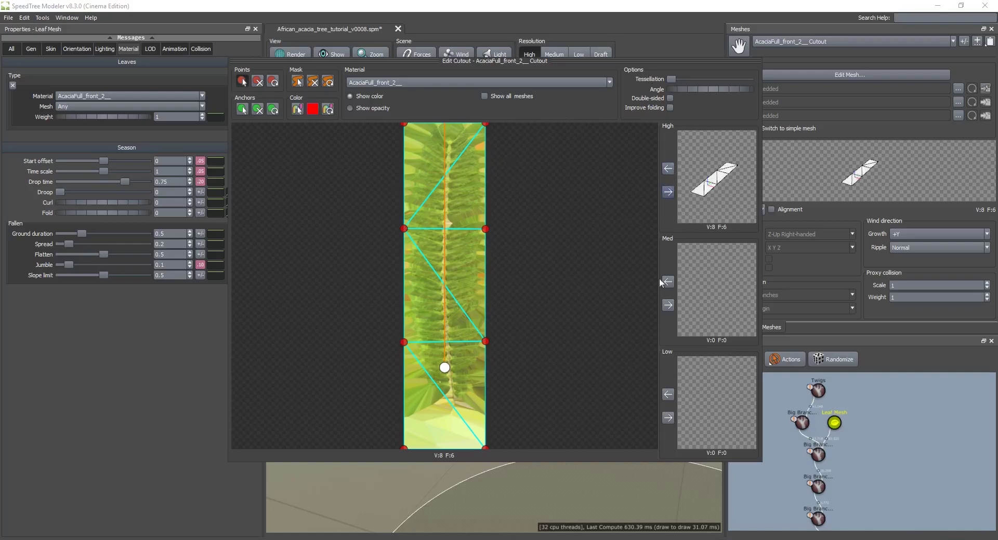
pyautogui.click(669, 306)
pyautogui.click(666, 420)
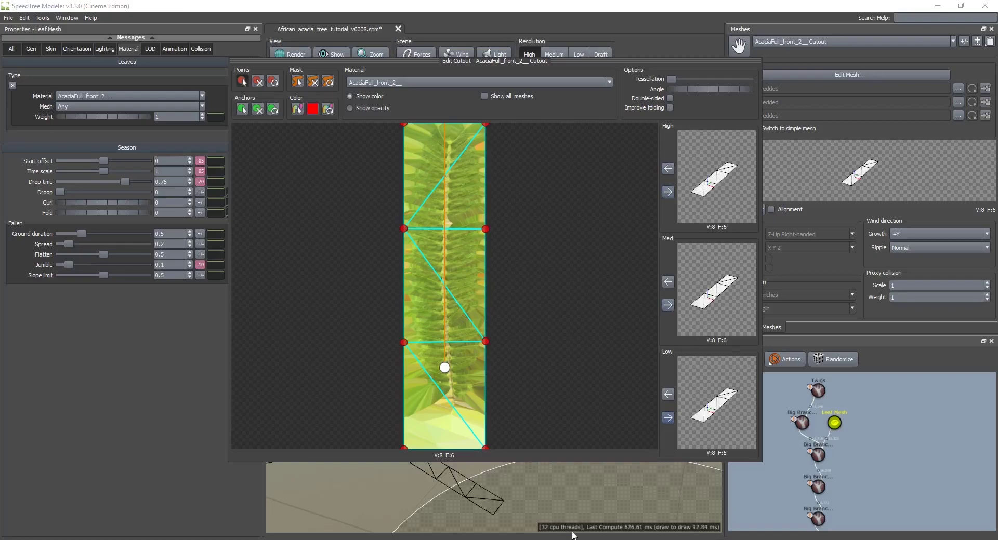
pyautogui.click(620, 488)
pyautogui.scroll(3, 618, 489)
pyautogui.scroll(-2, 618, 488)
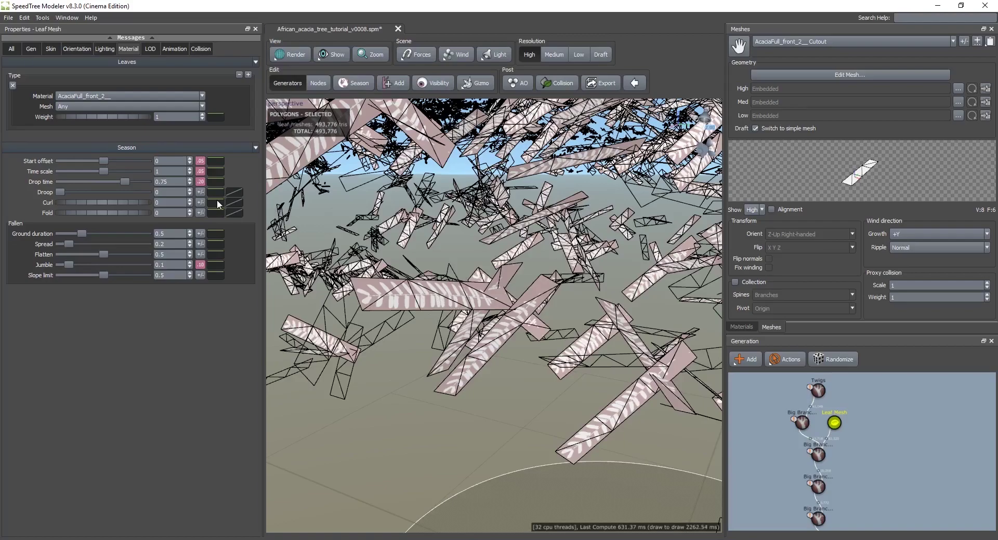
# Set the Leaf Mesh deformation curl to 0.1 and check the bent leaf cards up close.
pyautogui.click(69, 49)
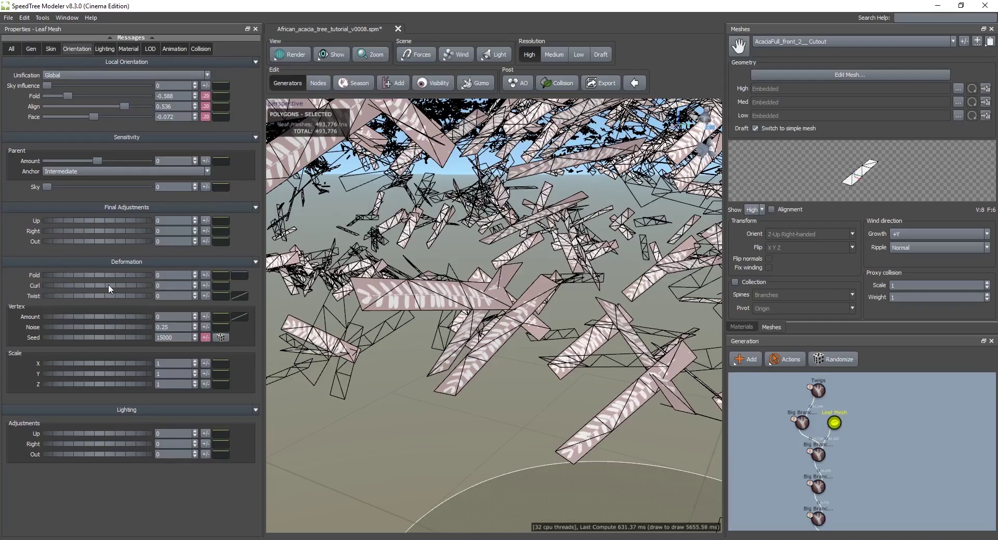
pyautogui.moveTo(107, 290); pyautogui.dragTo(114, 291)
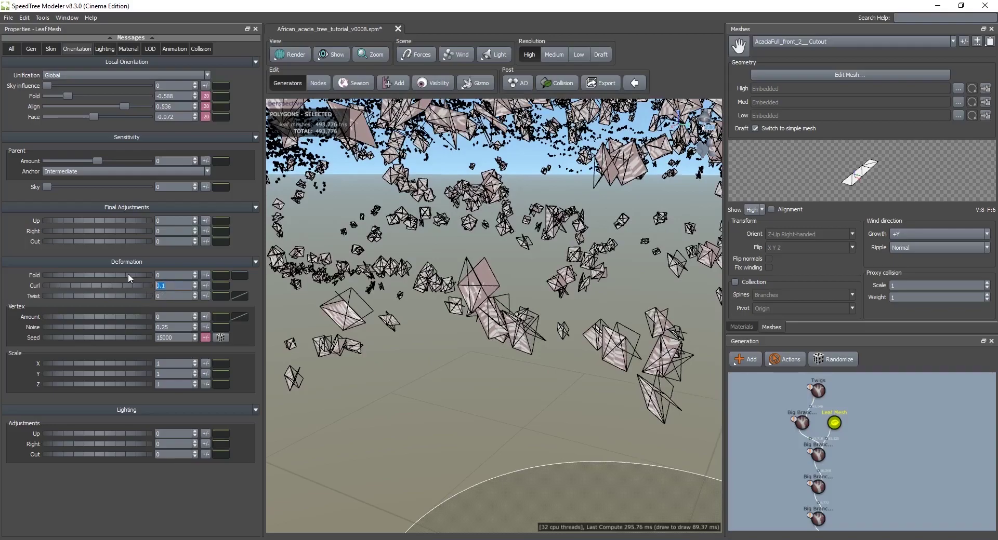
pyautogui.press('Return')
pyautogui.moveTo(570, 385); pyautogui.dragTo(525, 372)
pyautogui.scroll(-3, 523, 372)
pyautogui.scroll(6, 523, 371)
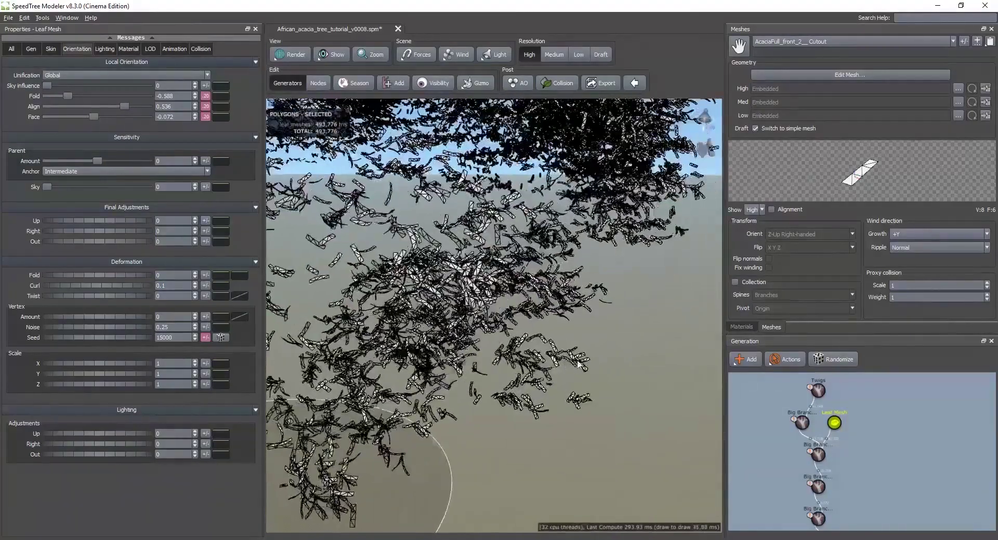
pyautogui.scroll(6, 578, 364)
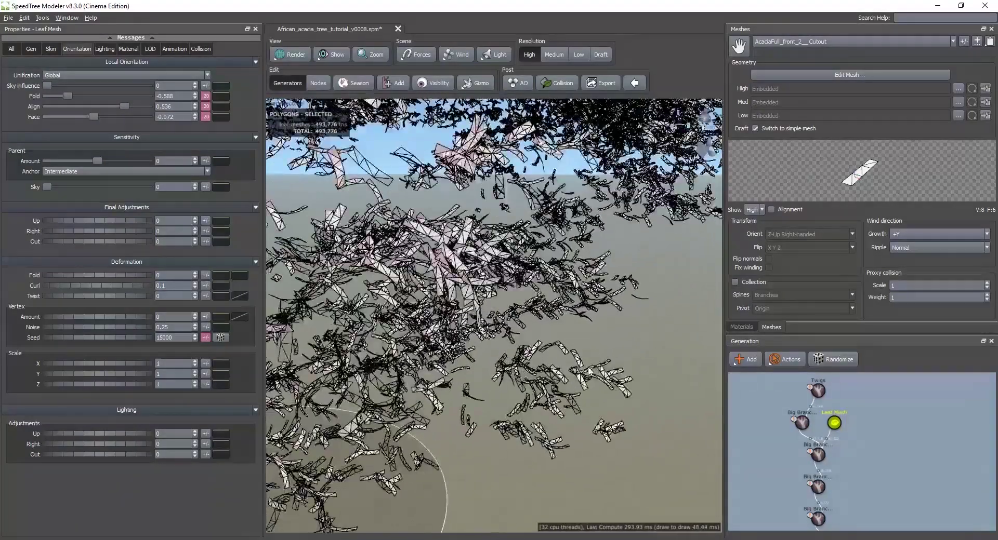
pyautogui.scroll(6, 592, 367)
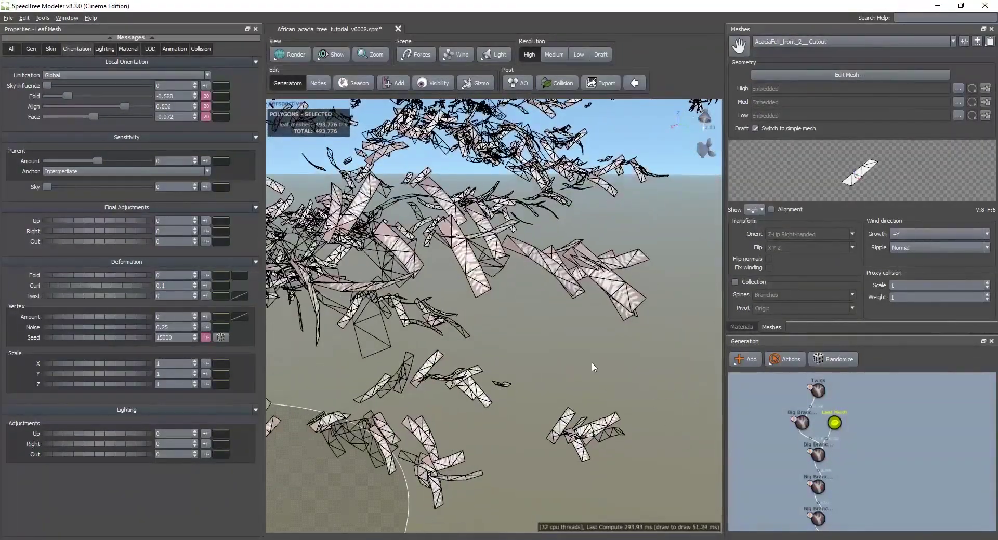
pyautogui.moveTo(593, 364); pyautogui.dragTo(589, 362, button='middle')
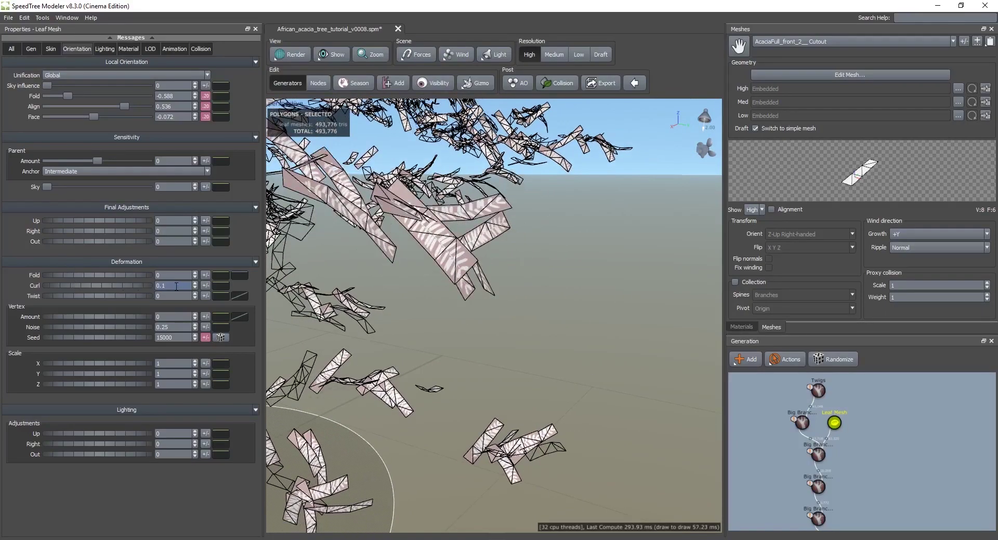
# Give the leaf curl a variance of 0.1 and set the leaf deformation fold to 0.21.
pyautogui.click(204, 285)
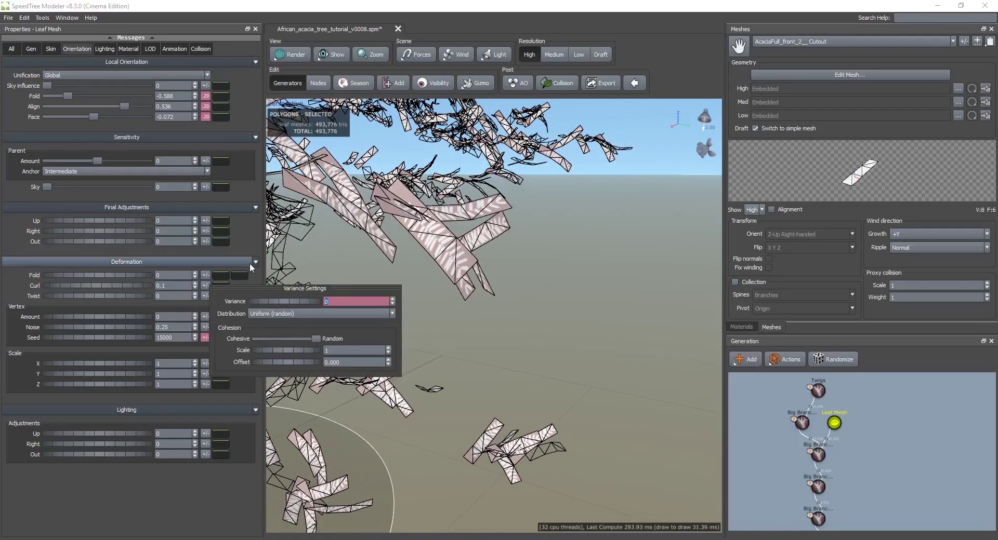
pyautogui.press('Return')
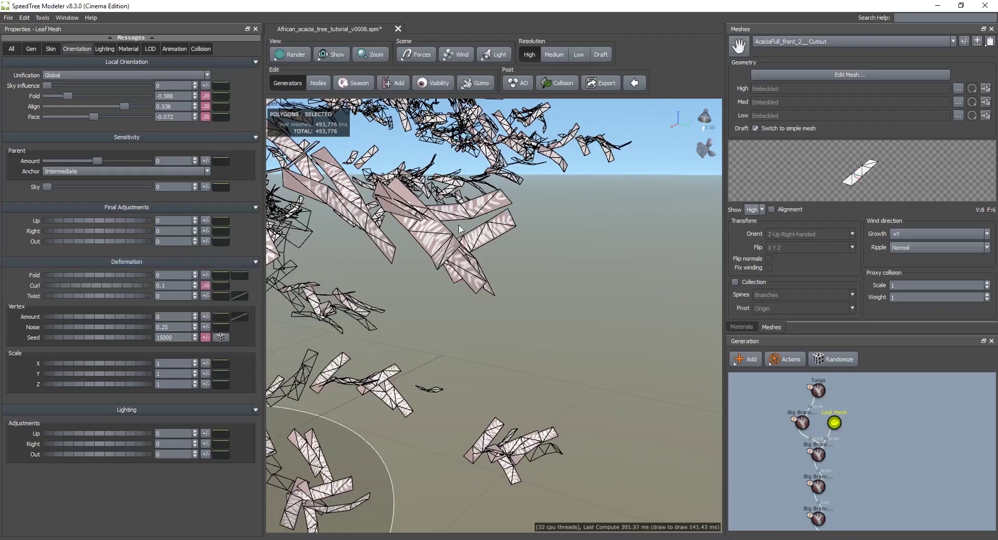
pyautogui.scroll(-3, 474, 293)
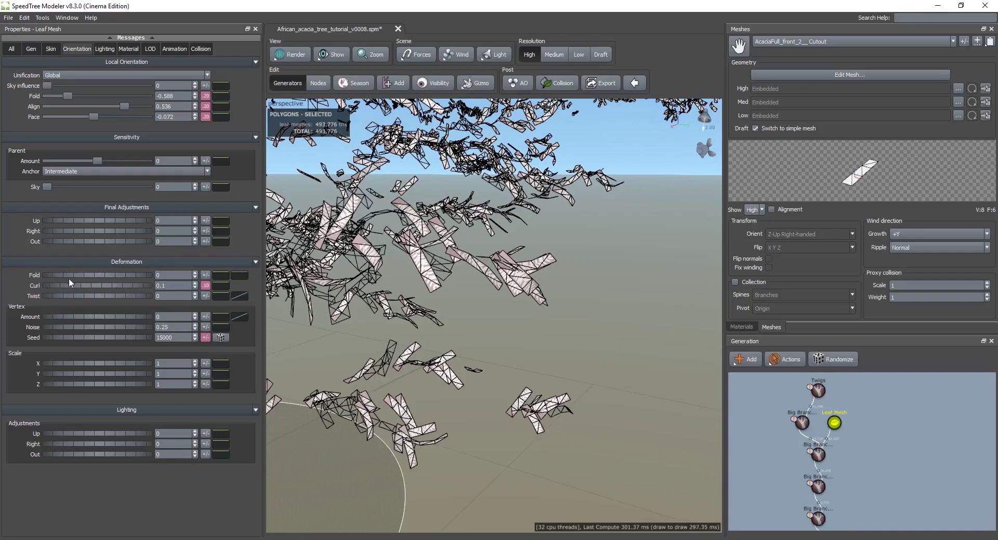
pyautogui.scroll(10, 346, 300)
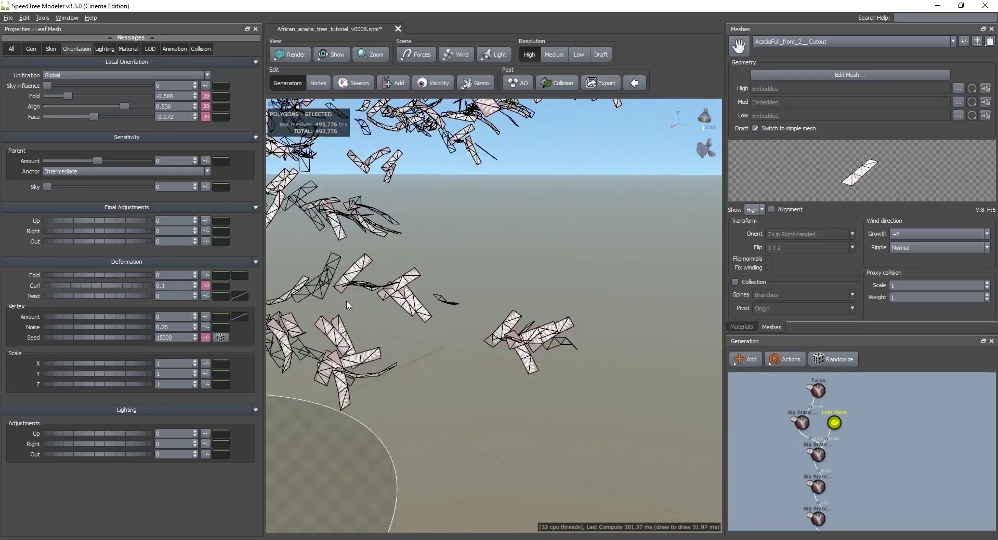
pyautogui.moveTo(355, 305); pyautogui.dragTo(272, 275, button='middle')
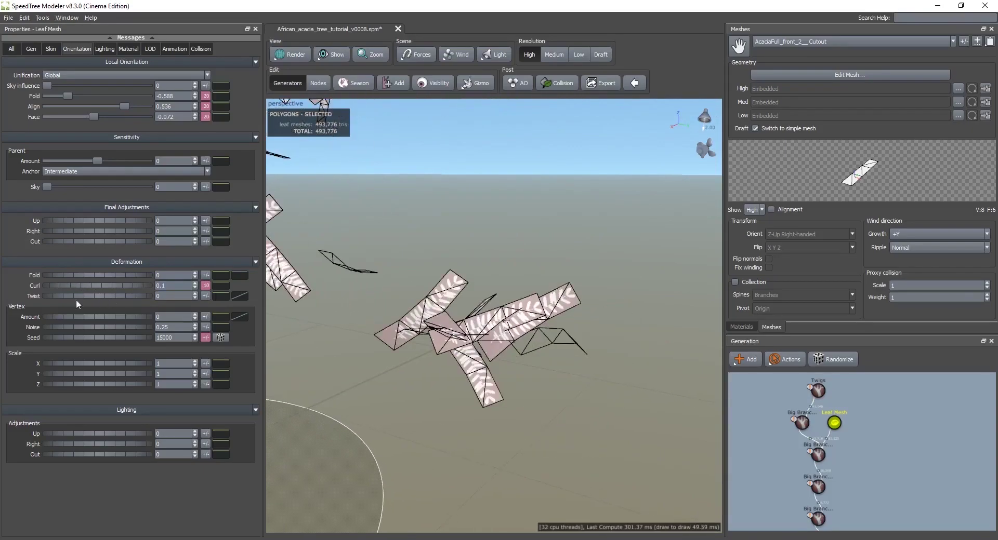
pyautogui.moveTo(63, 275); pyautogui.dragTo(75, 277)
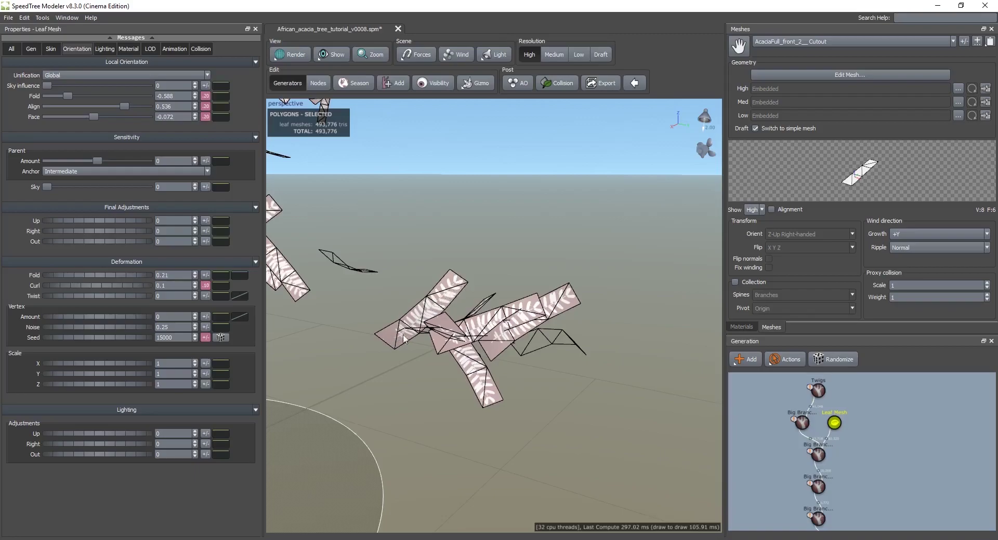
# Turn off the wireframe display and examine the curled, folded leaves from close up and across the whole crown.
pyautogui.scroll(-10, 409, 335)
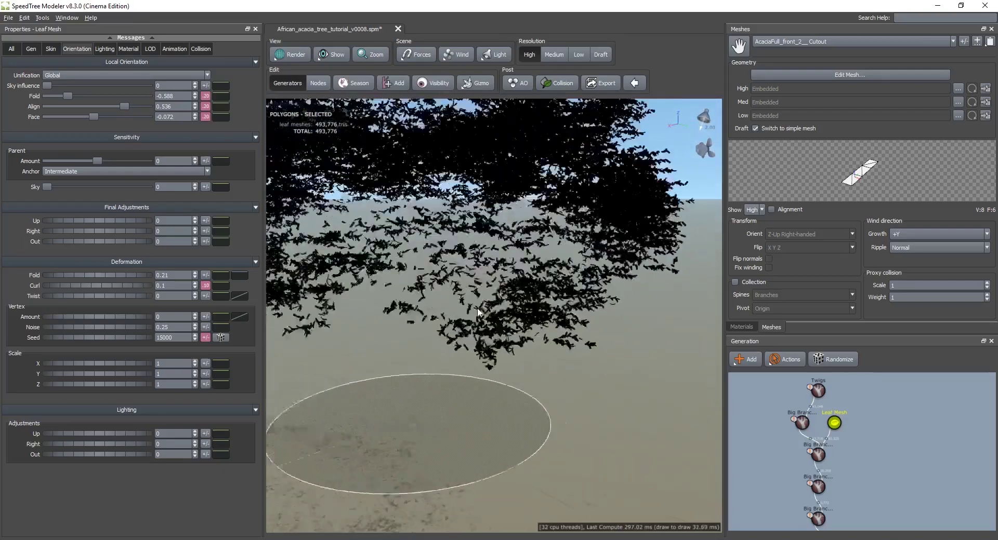
pyautogui.scroll(-5, 477, 307)
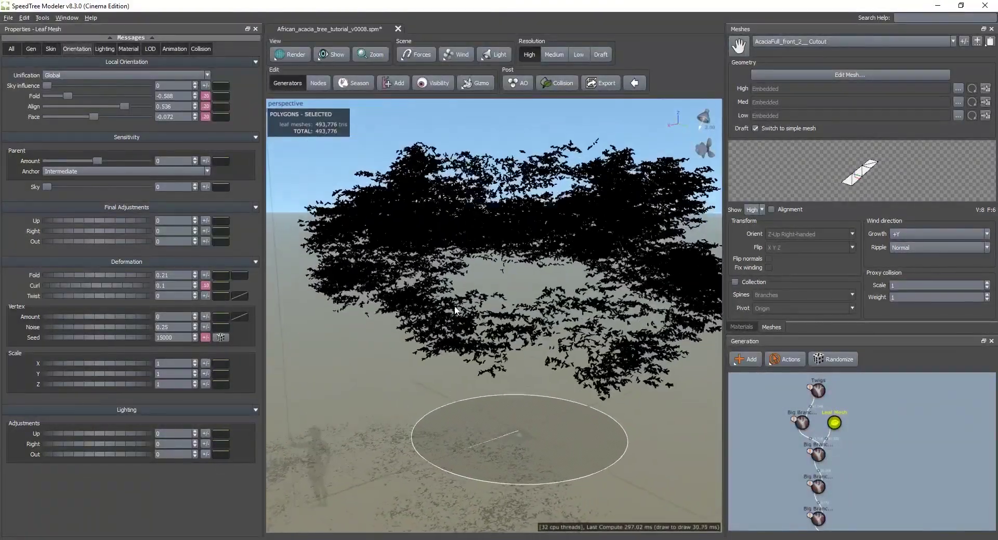
pyautogui.scroll(5, 455, 310)
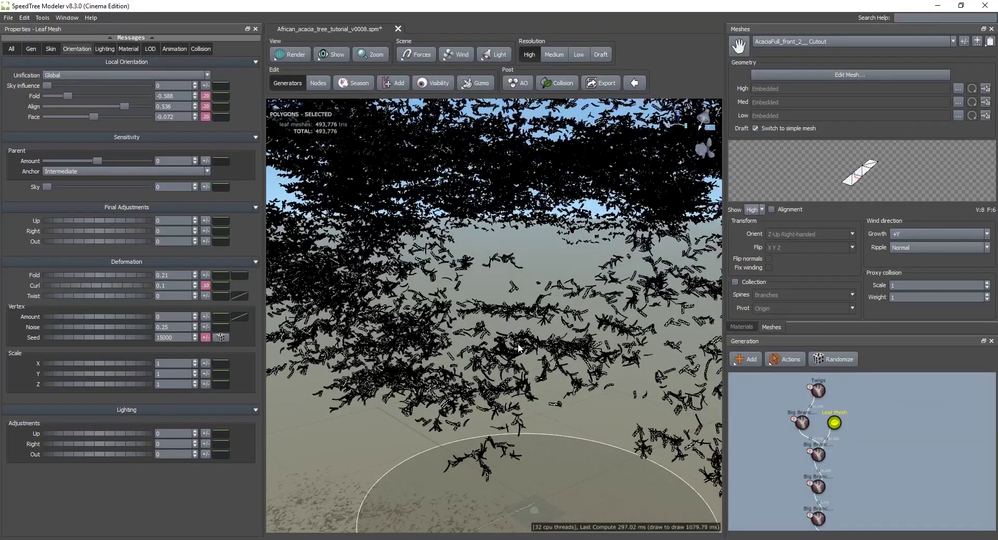
pyautogui.press('w')
pyautogui.moveTo(460, 371); pyautogui.dragTo(463, 357)
pyautogui.scroll(5, 464, 360)
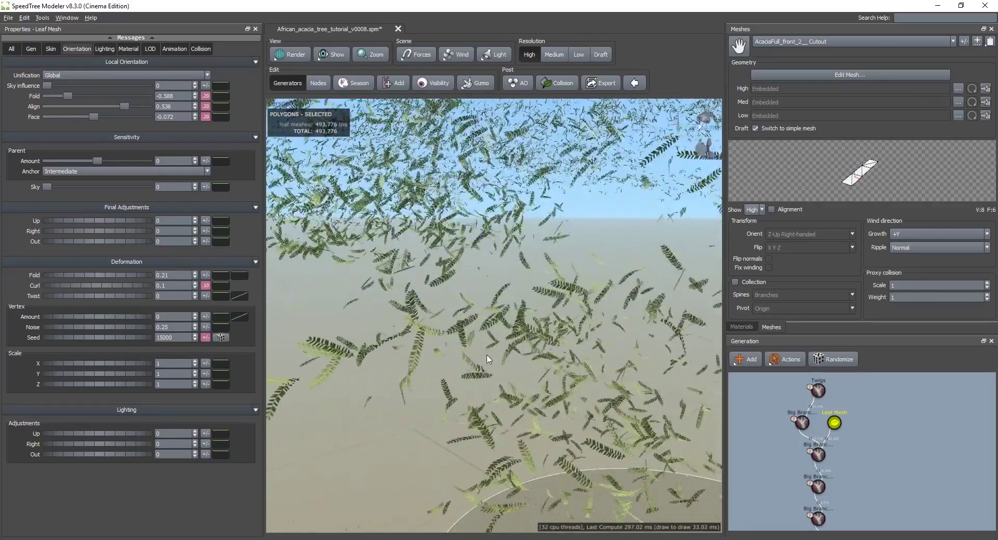
pyautogui.moveTo(488, 356); pyautogui.dragTo(437, 343)
pyautogui.scroll(-5, 437, 347)
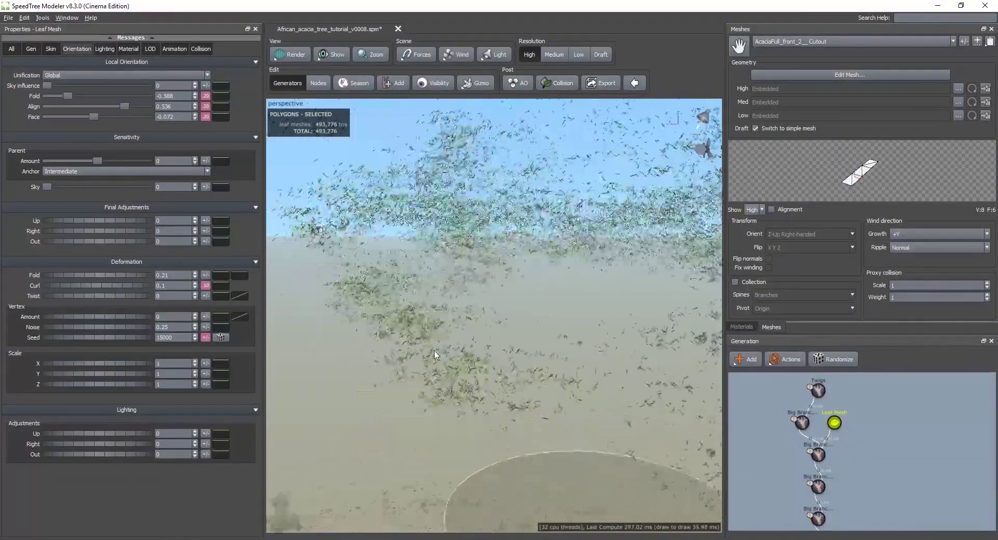
pyautogui.scroll(-5, 434, 355)
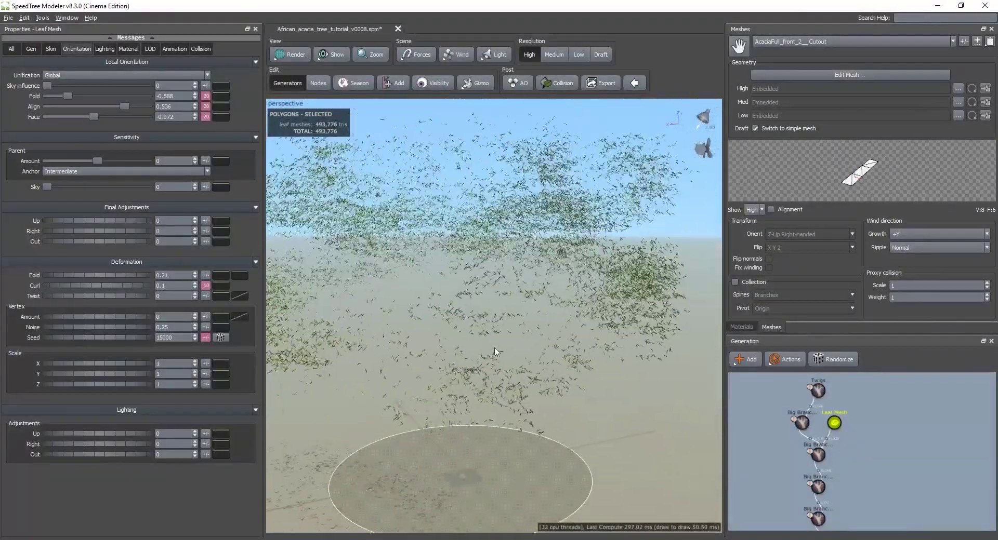
# Select all branch generators of the tree and make the hidden trunk and branches visible again together with the leaves.
pyautogui.moveTo(514, 352); pyautogui.dragTo(525, 332)
pyautogui.click(831, 423)
pyautogui.moveTo(415, 260); pyautogui.dragTo(502, 283)
pyautogui.moveTo(870, 436); pyautogui.dragTo(862, 445, button='middle')
pyautogui.moveTo(827, 520); pyautogui.dragTo(827, 480, button='middle')
pyautogui.scroll(-3, 825, 482)
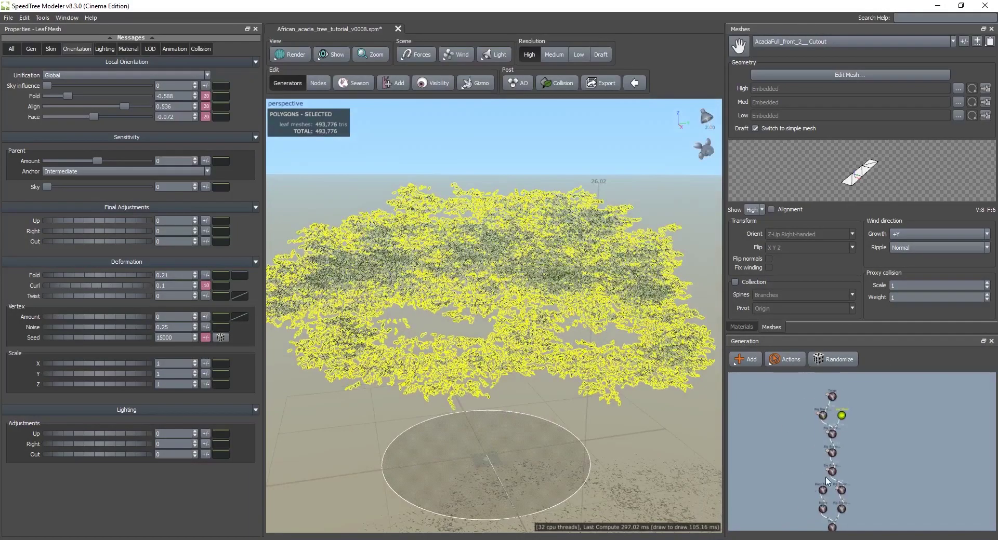
pyautogui.scroll(-3, 827, 480)
pyautogui.moveTo(859, 487); pyautogui.dragTo(809, 417)
pyautogui.keyDown('shift'); pyautogui.moveTo(823, 385); pyautogui.dragTo(844, 408); pyautogui.keyUp('shift')
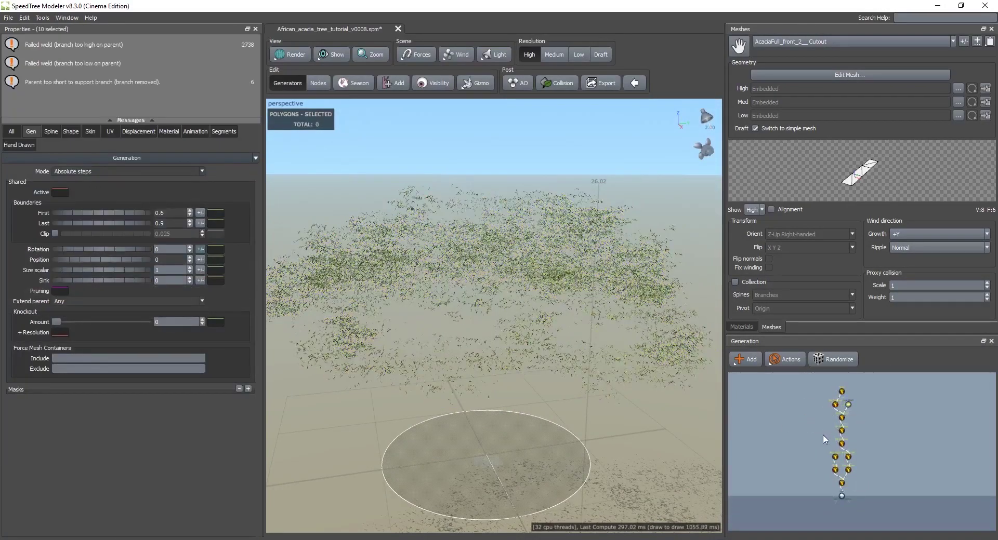
pyautogui.click(875, 410)
# Set the Leaf Mesh generator's number to 36 and check the denser foliage from afar and up close.
pyautogui.scroll(5, 603, 382)
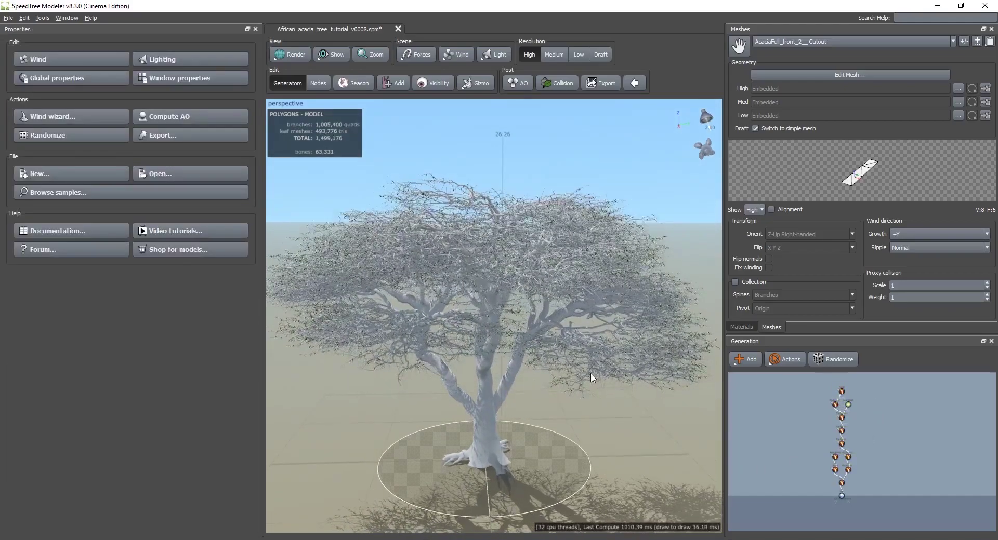
pyautogui.scroll(5, 607, 383)
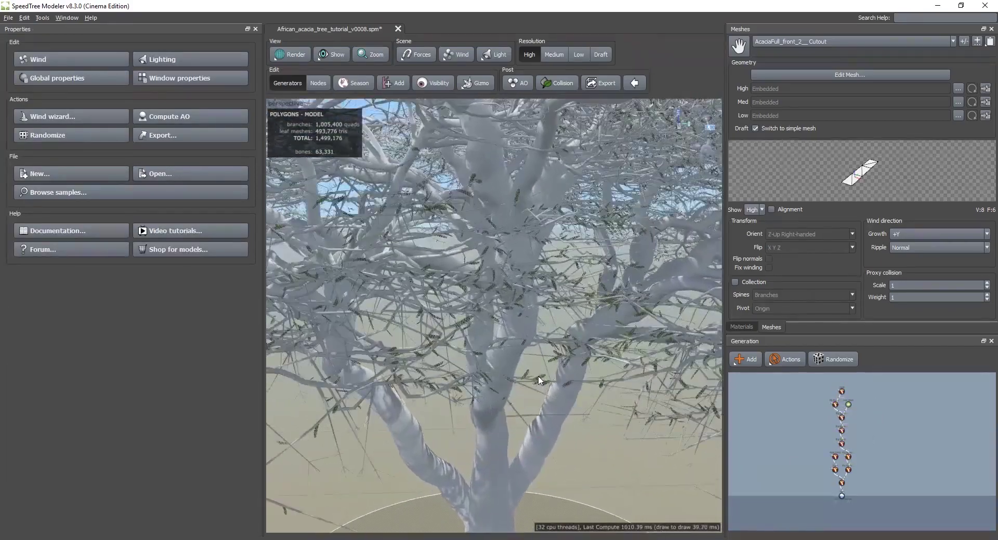
pyautogui.scroll(-3, 546, 384)
pyautogui.scroll(3, 862, 427)
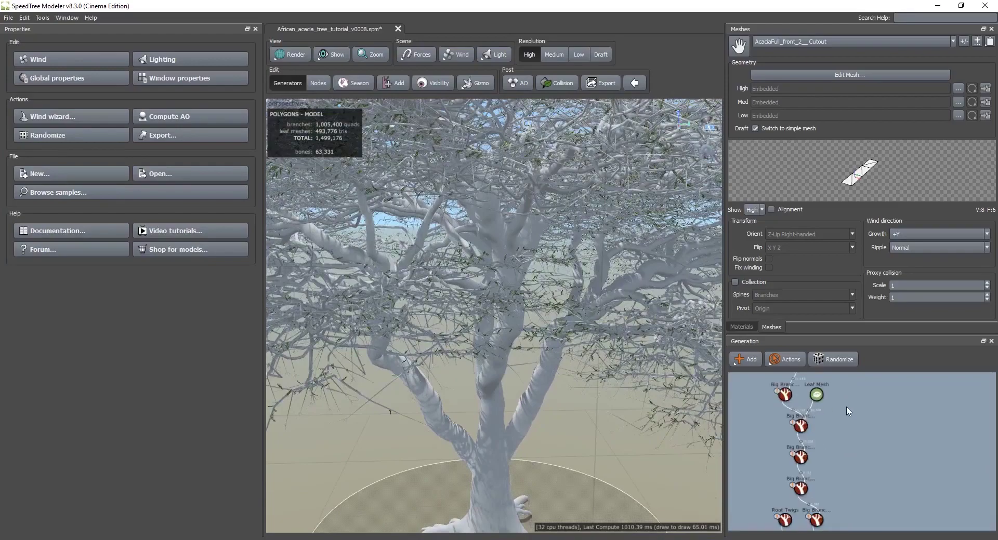
pyautogui.click(814, 396)
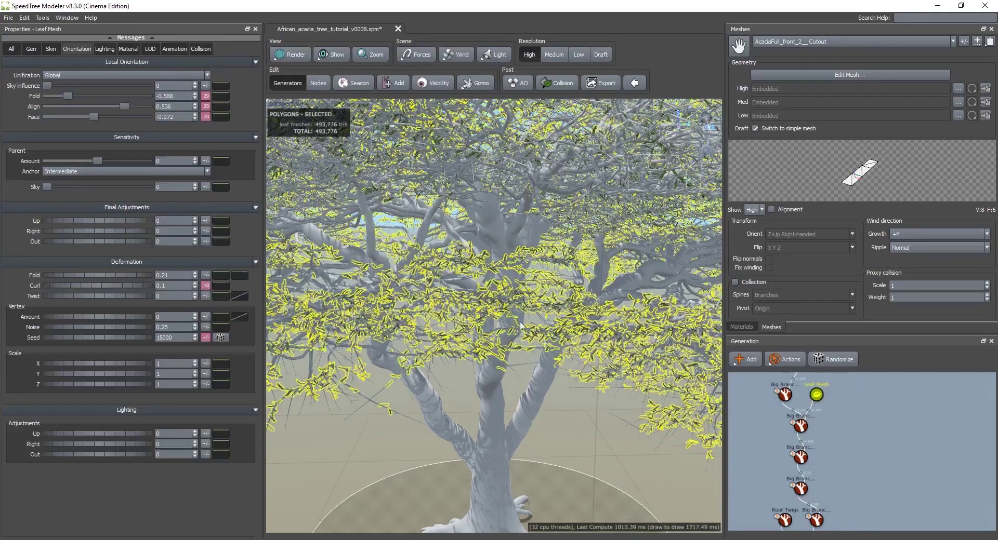
pyautogui.click(38, 52)
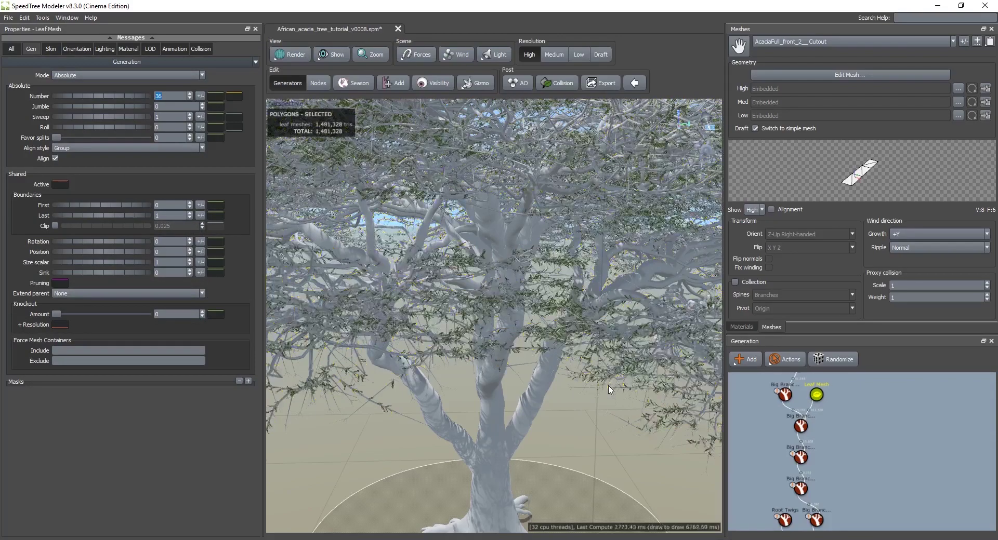
pyautogui.scroll(-3, 540, 348)
pyautogui.moveTo(529, 355); pyautogui.dragTo(509, 359)
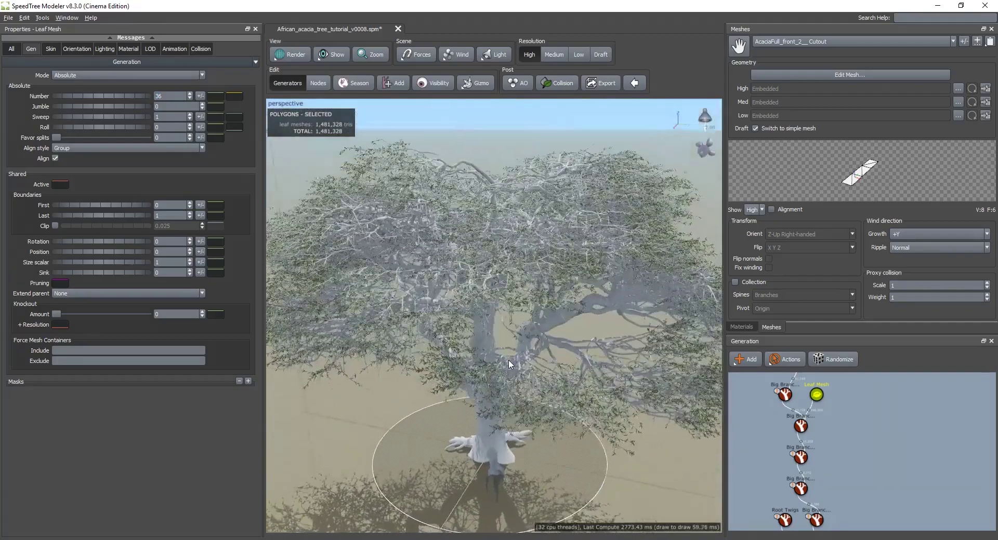
pyautogui.scroll(10, 594, 363)
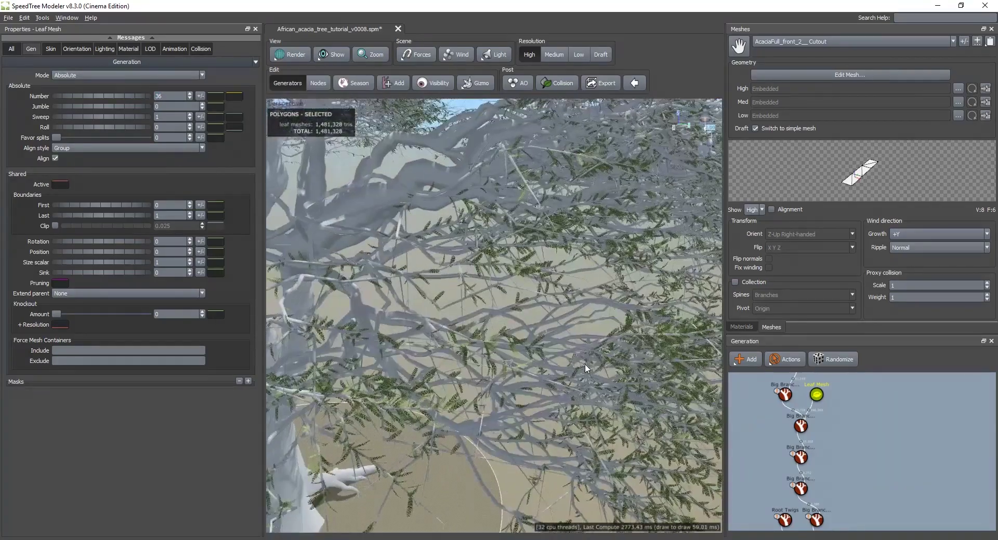
pyautogui.scroll(-3, 578, 359)
# Duplicate the Leaf Mesh generator, set the copy's number to 12 and attach it to the adjacent Big Branches generator.
pyautogui.moveTo(815, 410); pyautogui.dragTo(831, 444, button='middle')
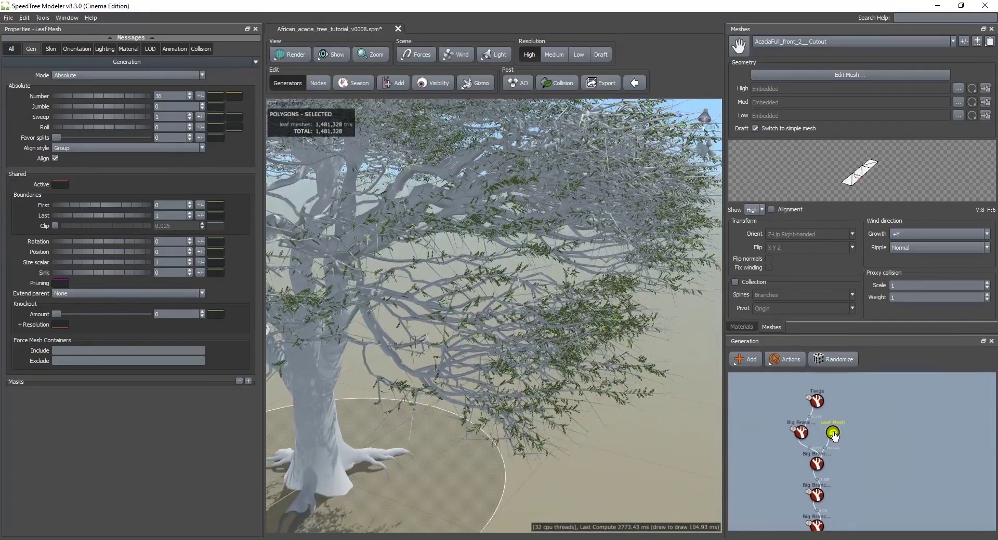
pyautogui.click(833, 433)
pyautogui.hotkey('ctrl', 'd')
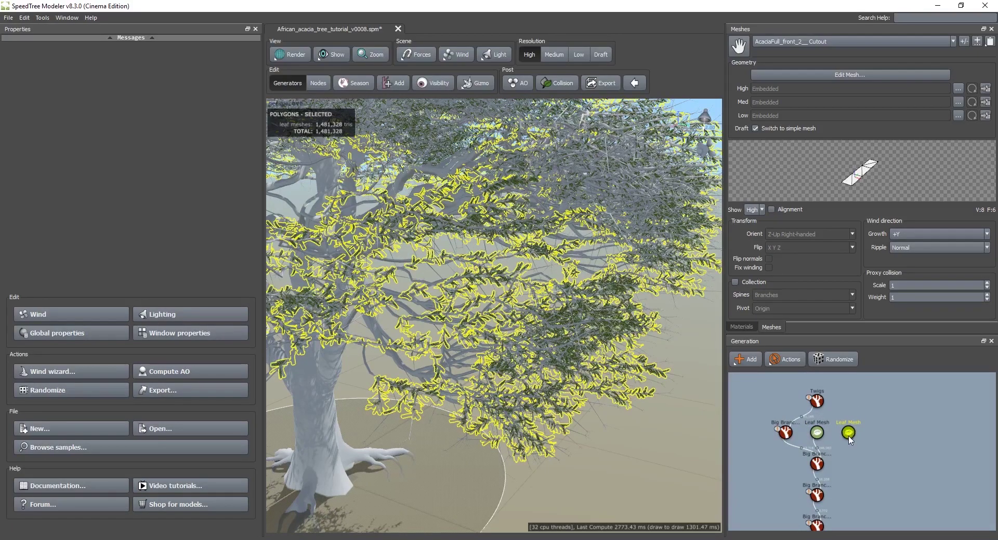
pyautogui.click(849, 437)
pyautogui.click(784, 435)
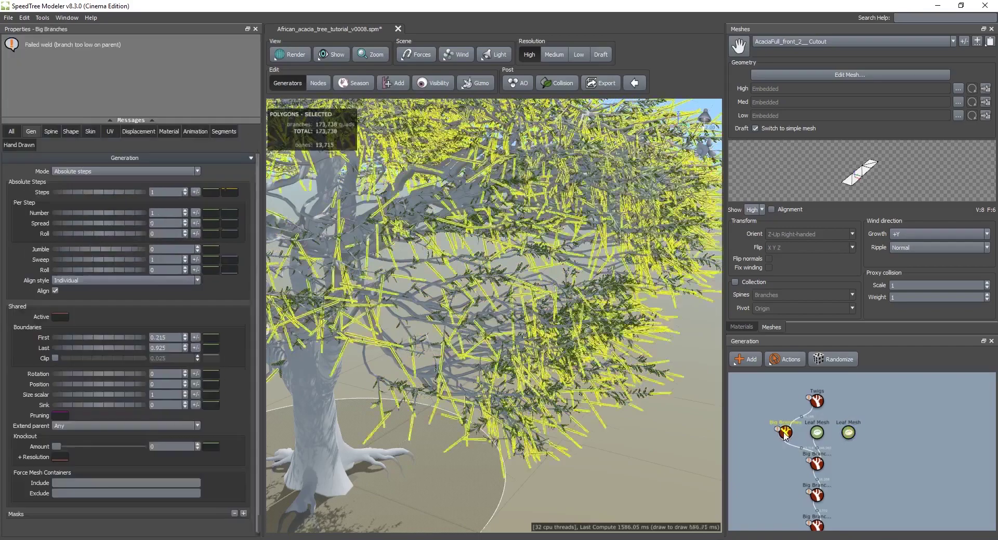
pyautogui.click(852, 434)
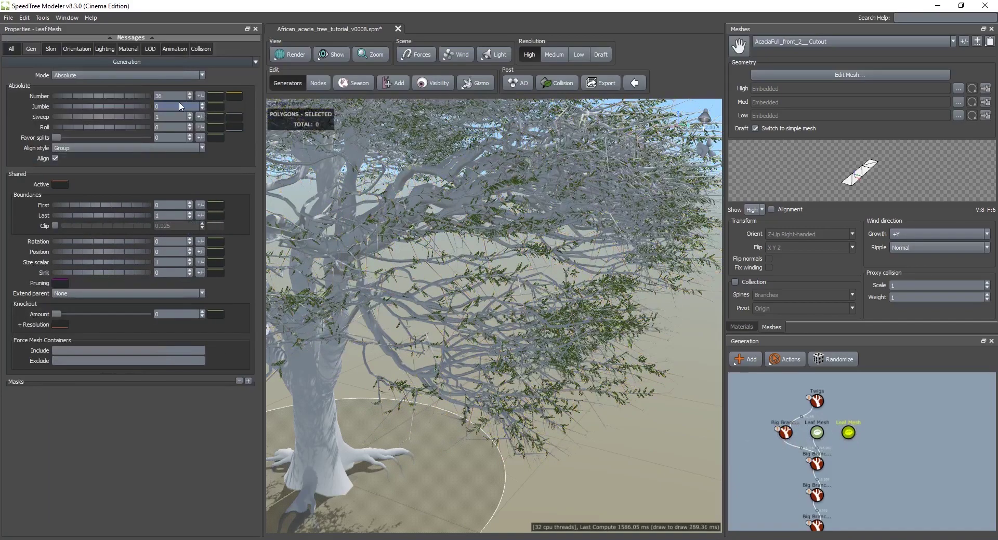
pyautogui.write('12')
pyautogui.moveTo(855, 438); pyautogui.dragTo(788, 437)
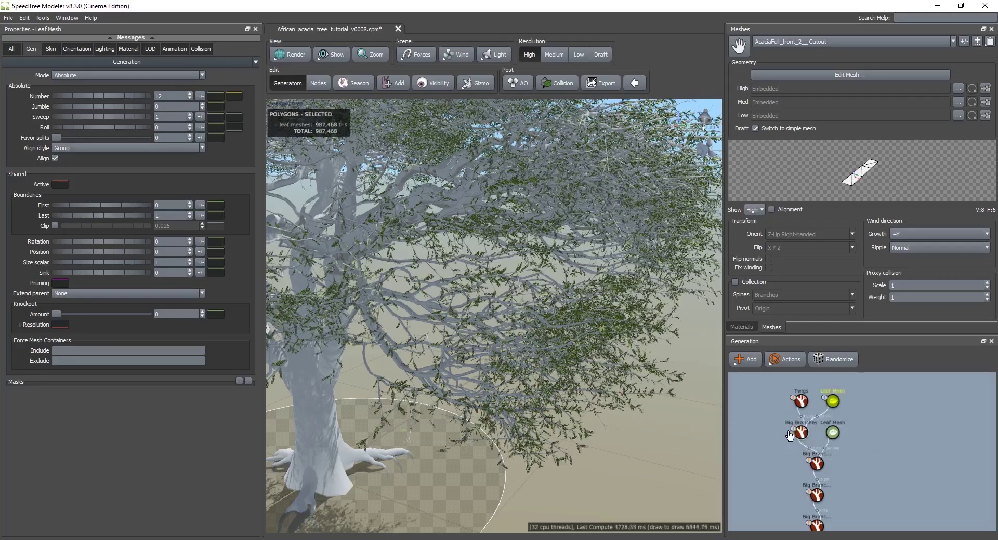
# Examine how the added leaves on the Big Branches fill the crown from several angles.
pyautogui.click(832, 402)
pyautogui.scroll(-2, 534, 363)
pyautogui.click(541, 408)
pyautogui.scroll(-2, 559, 413)
pyautogui.moveTo(559, 413); pyautogui.dragTo(546, 387)
pyautogui.scroll(3, 483, 376)
# Make a copy of the upper Leaf Mesh generator and attach it to the Twigs generator.
pyautogui.click(800, 402)
pyautogui.scroll(3, 607, 392)
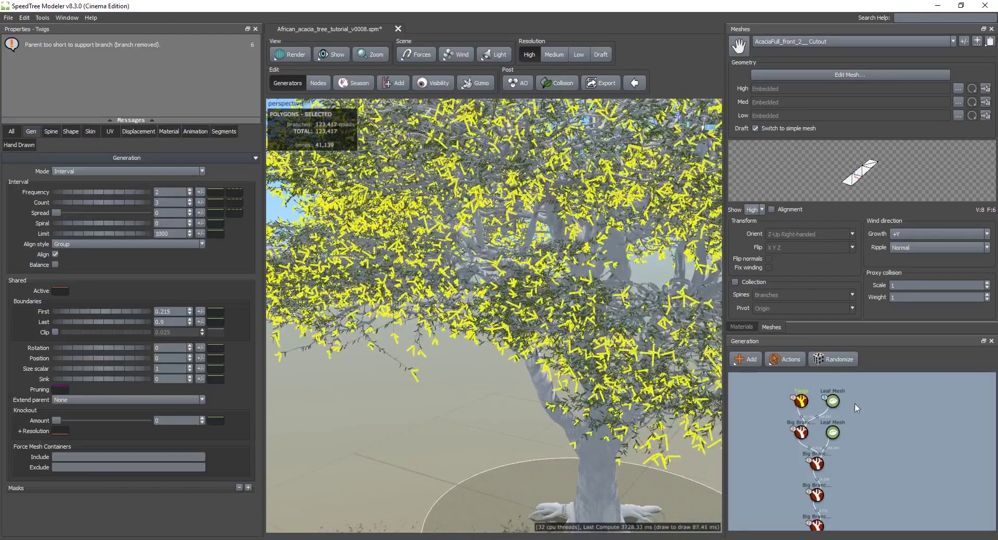
pyautogui.click(833, 402)
pyautogui.click(874, 410)
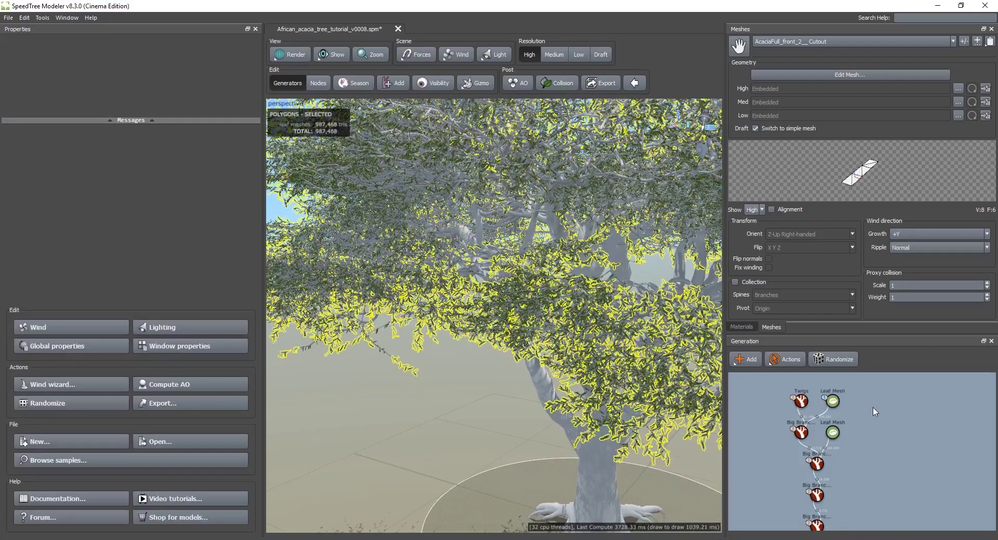
pyautogui.hotkey('ctrl', 'v')
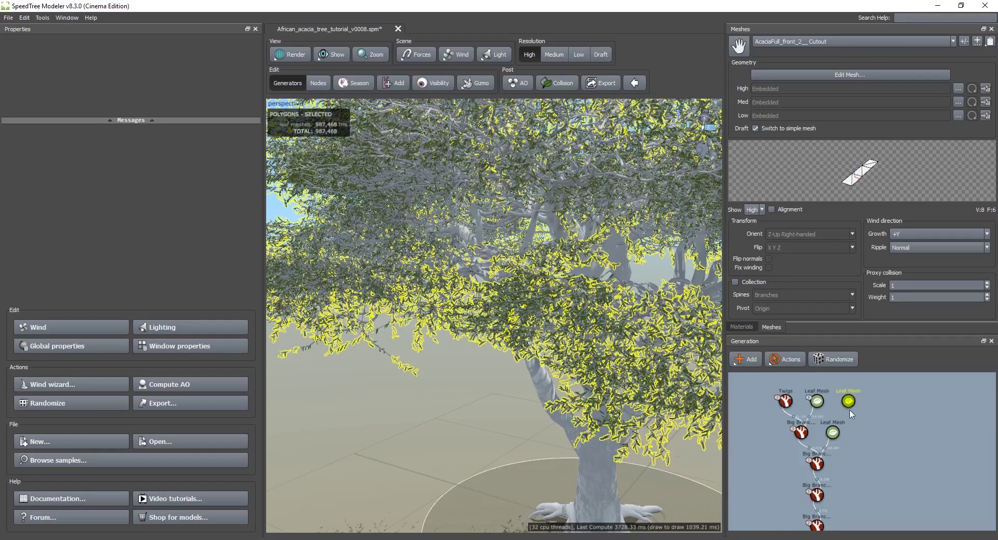
pyautogui.moveTo(849, 404); pyautogui.dragTo(789, 404)
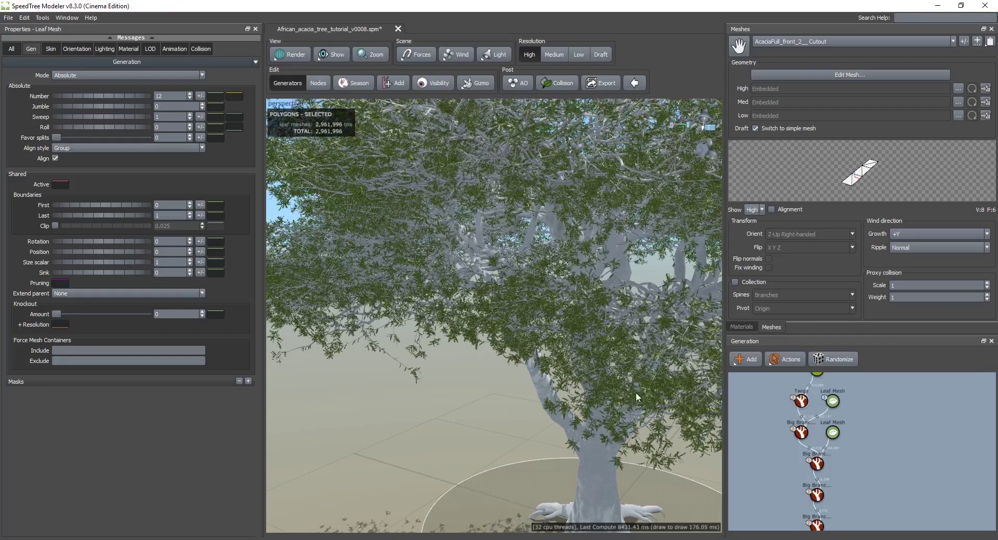
# Examine the leaves on the twigs up close and the density of the whole crown from a distance.
pyautogui.scroll(-5, 564, 359)
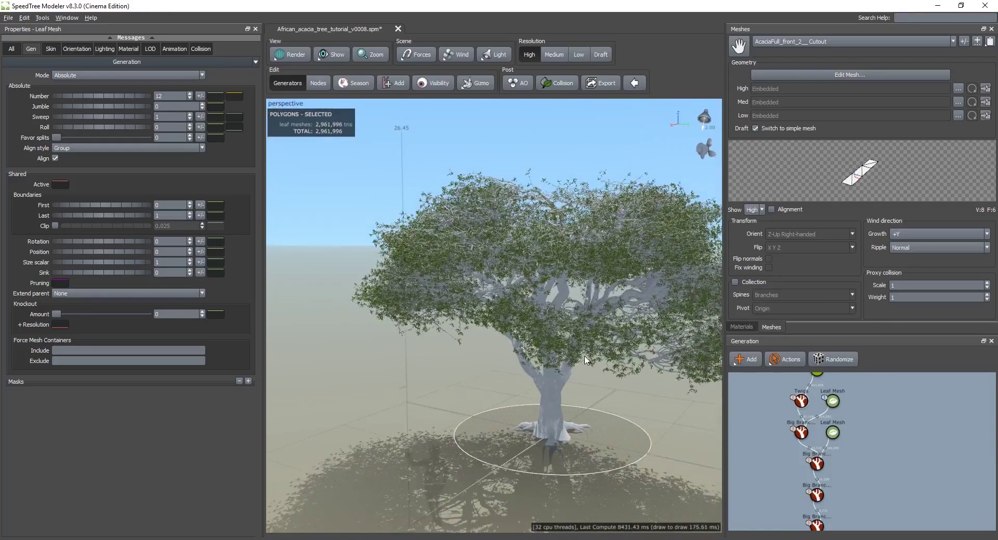
pyautogui.moveTo(569, 358)
pyautogui.mouseDown()
pyautogui.moveTo(566, 371)
pyautogui.moveTo(579, 352)
pyautogui.moveTo(566, 348)
pyautogui.mouseUp()
pyautogui.scroll(10, 580, 351)
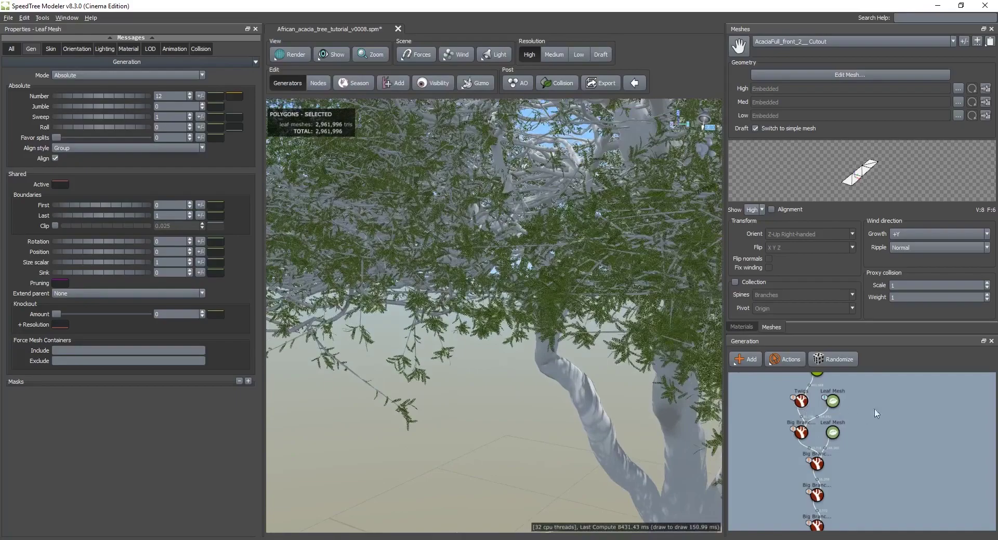
pyautogui.moveTo(876, 414); pyautogui.dragTo(872, 441, button='middle')
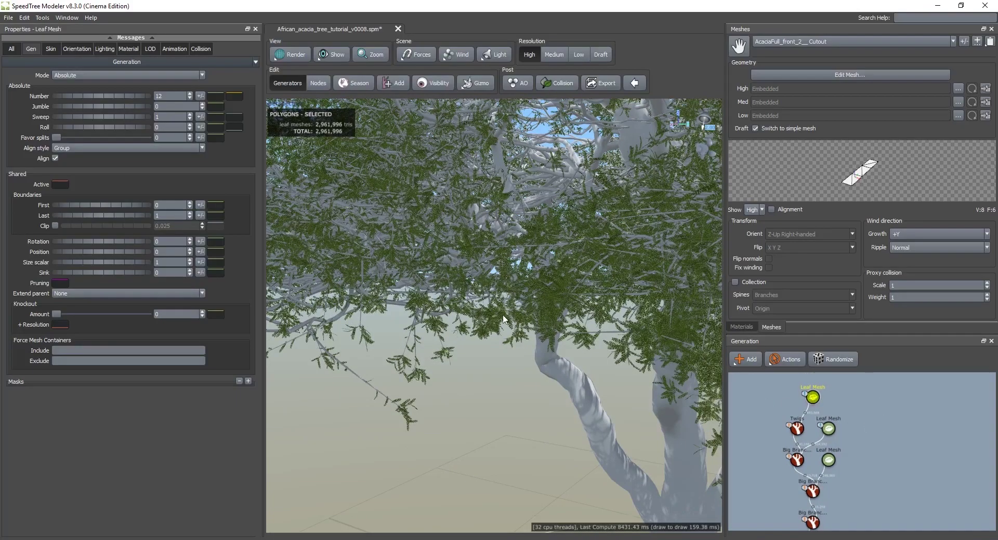
pyautogui.scroll(5, 509, 309)
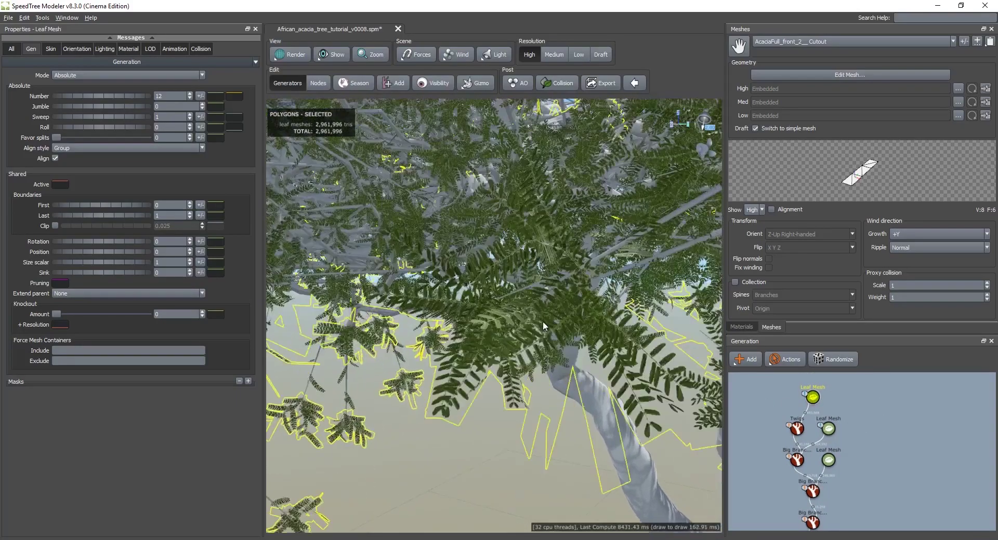
pyautogui.scroll(-3, 540, 325)
pyautogui.scroll(4, 541, 319)
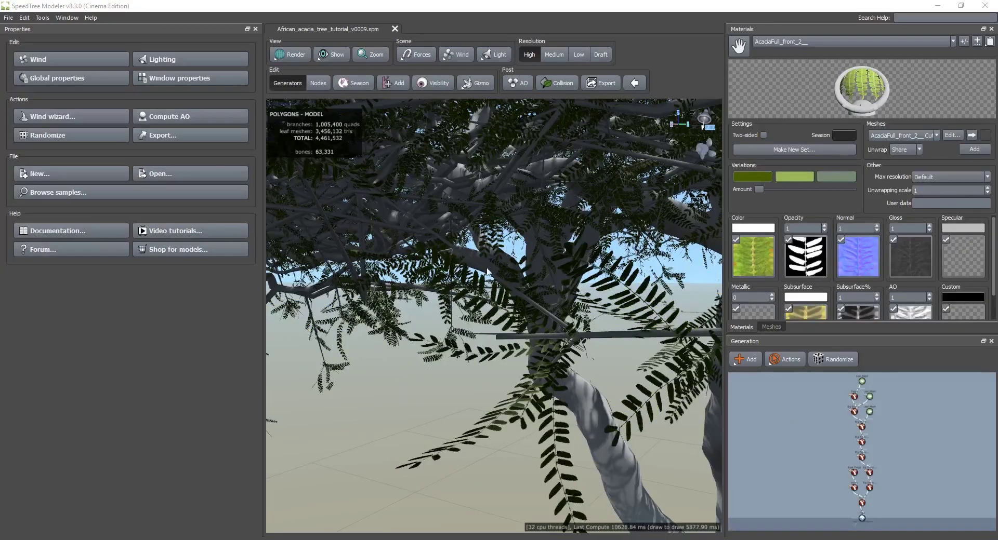
pyautogui.scroll(-5, 514, 288)
pyautogui.moveTo(535, 282); pyautogui.dragTo(487, 307)
pyautogui.scroll(-5, 490, 293)
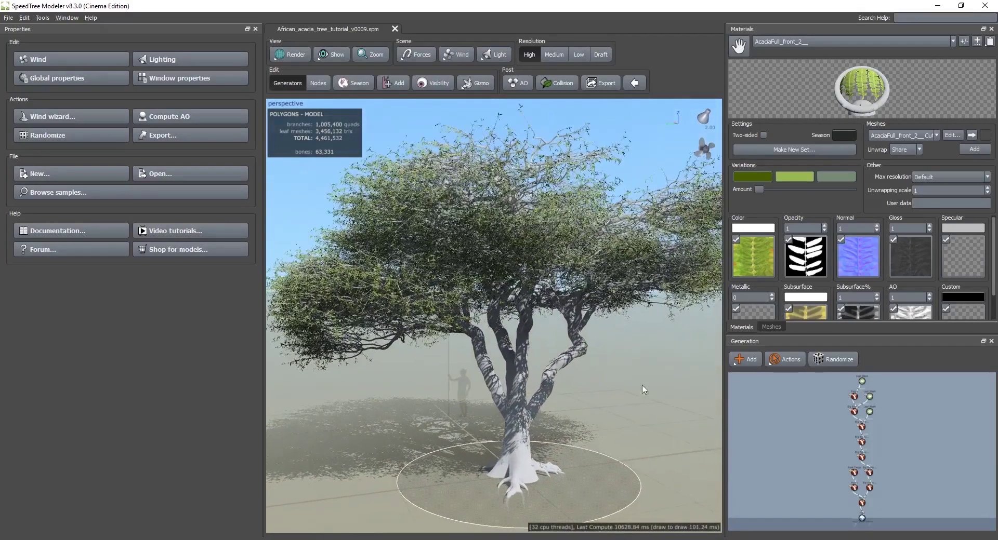
# Select all branch generators and import Acacia_bark_2.png from the Acacia_Savanna_1 Bark folder as their new branch material.
pyautogui.moveTo(816, 423); pyautogui.dragTo(806, 442, button='middle')
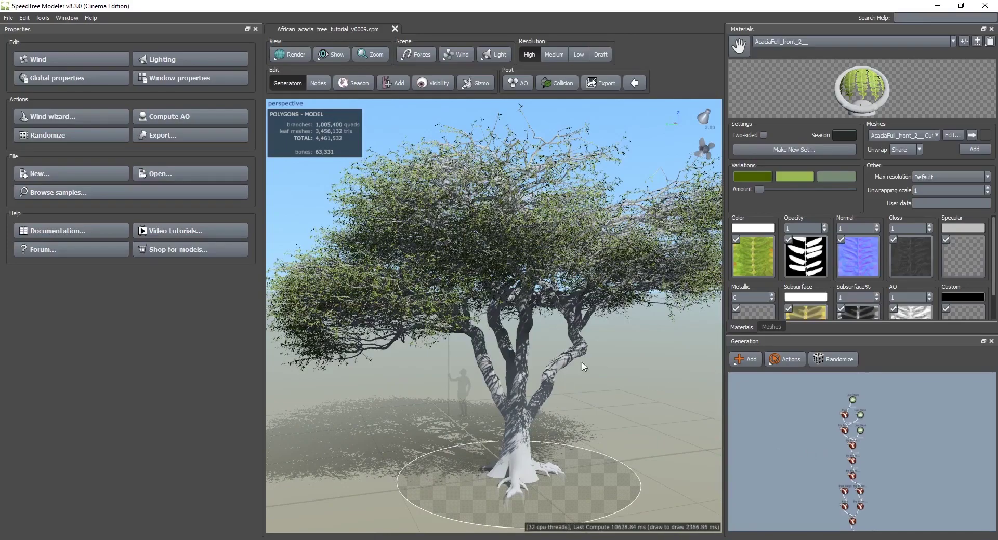
pyautogui.moveTo(800, 421); pyautogui.dragTo(797, 415, button='middle')
pyautogui.moveTo(812, 389); pyautogui.dragTo(884, 435)
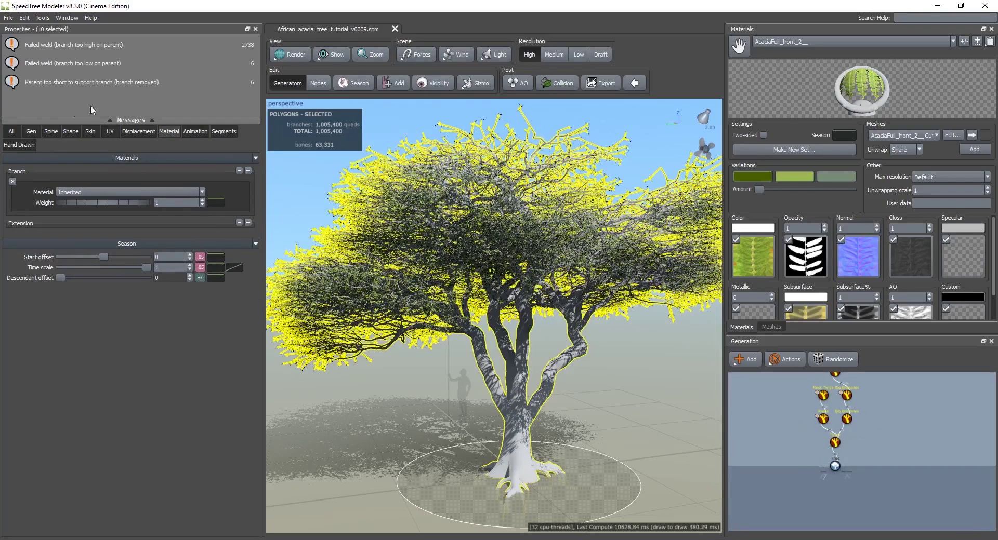
pyautogui.click(77, 192)
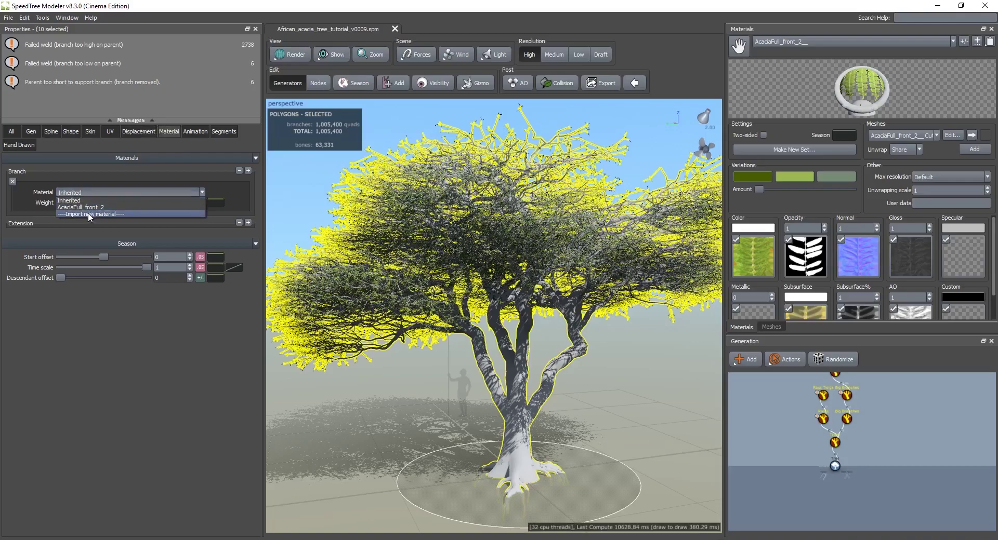
pyautogui.click(88, 213)
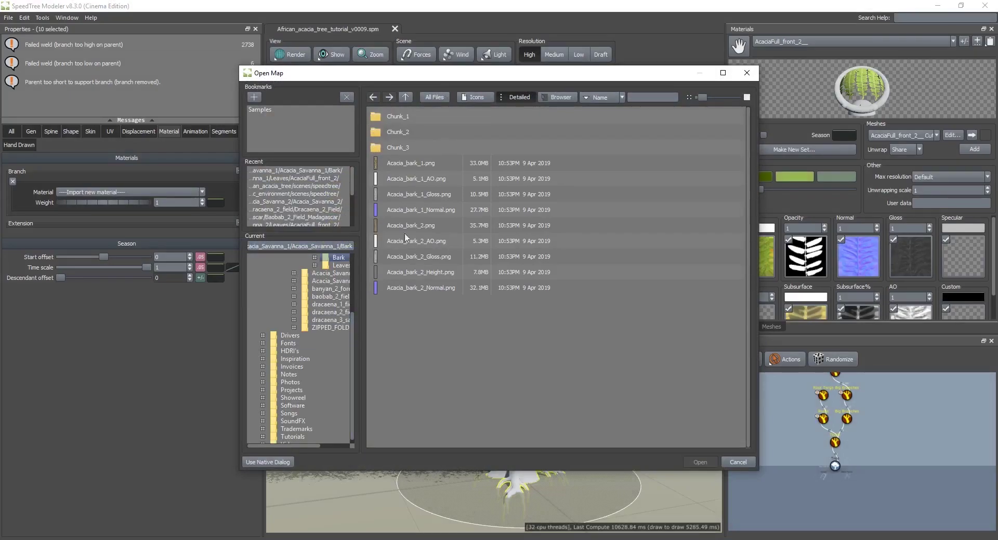
pyautogui.click(407, 94)
pyautogui.click(408, 94)
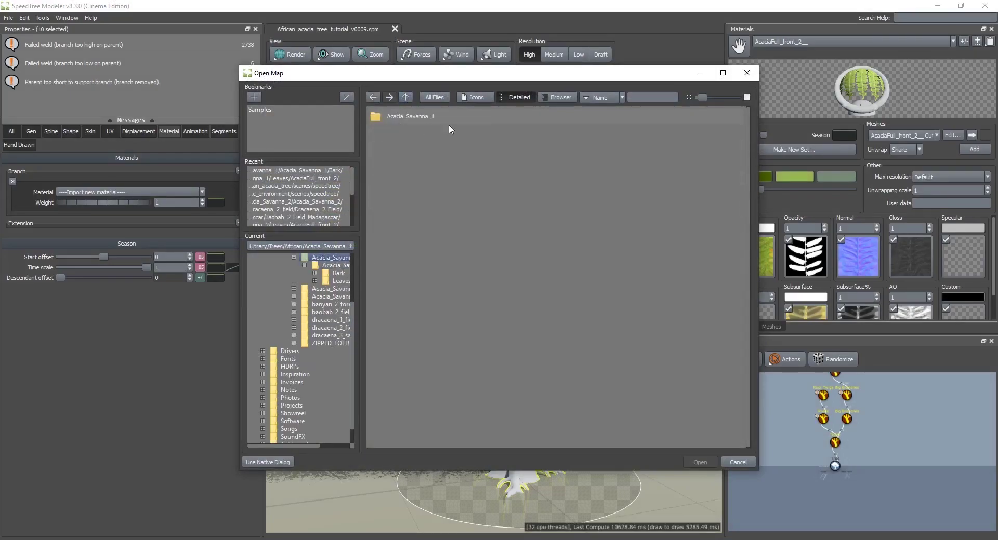
pyautogui.doubleClick(415, 118)
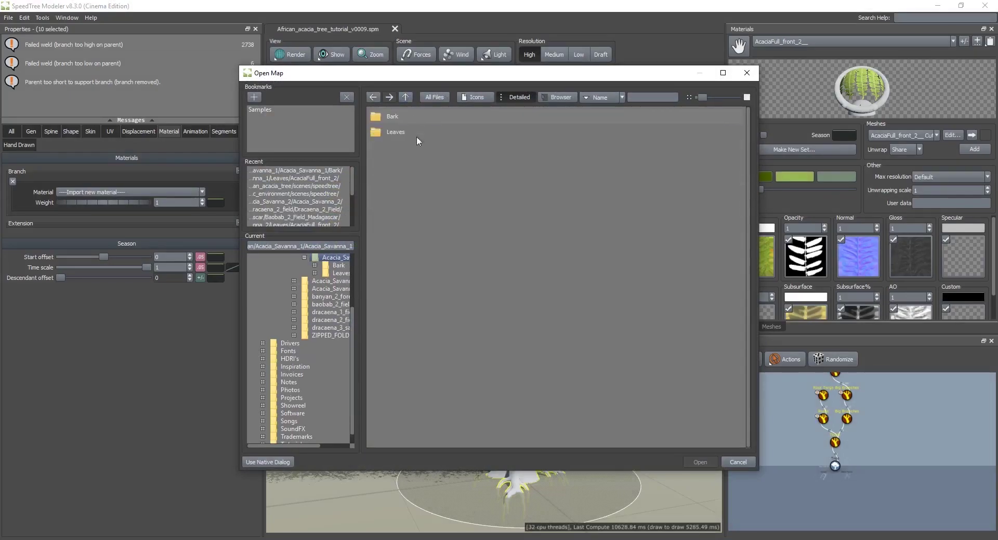
pyautogui.doubleClick(393, 116)
pyautogui.doubleClick(424, 227)
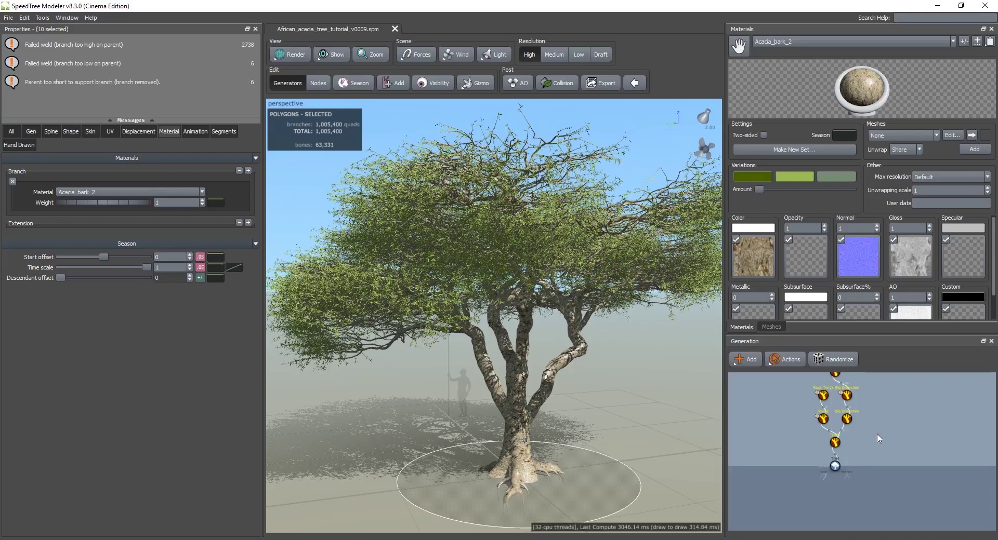
# Deselect the generators and examine the bark texture and the complete tree from different distances and angles.
pyautogui.moveTo(518, 362)
pyautogui.mouseDown()
pyautogui.moveTo(497, 366)
pyautogui.moveTo(514, 361)
pyautogui.mouseUp()
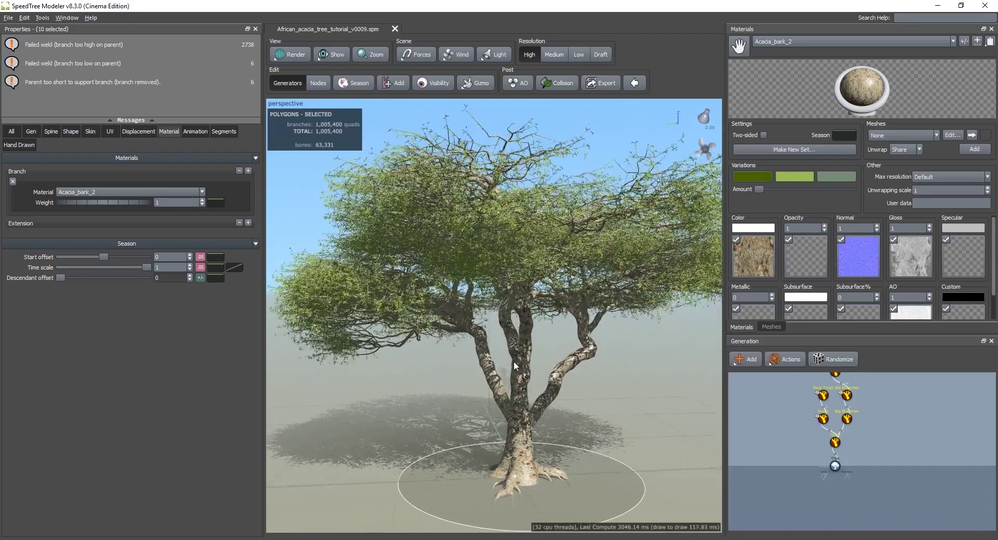
pyautogui.scroll(-2, 515, 359)
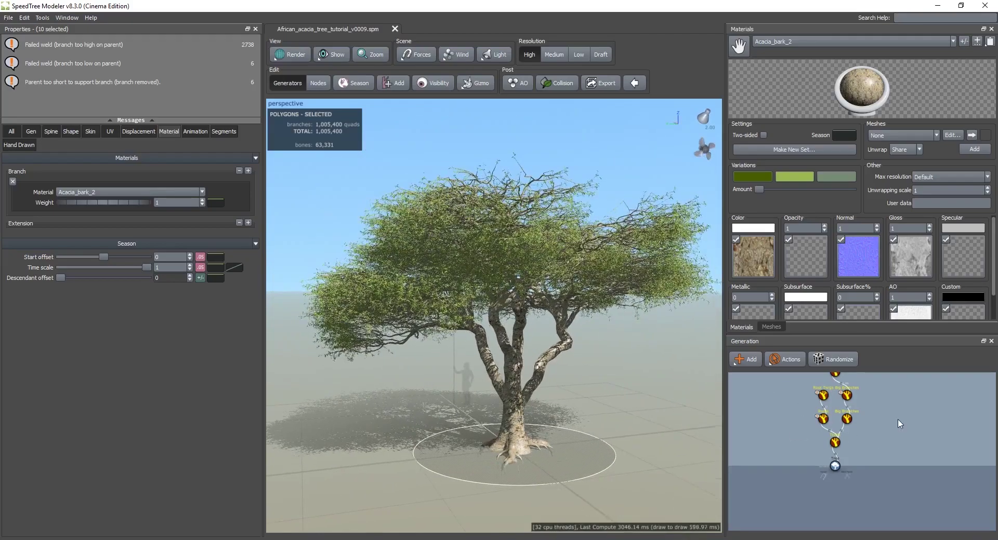
pyautogui.scroll(-2, 885, 446)
pyautogui.click(550, 382)
pyautogui.moveTo(551, 383); pyautogui.dragTo(545, 381)
pyautogui.scroll(3, 544, 383)
pyautogui.scroll(-3, 546, 381)
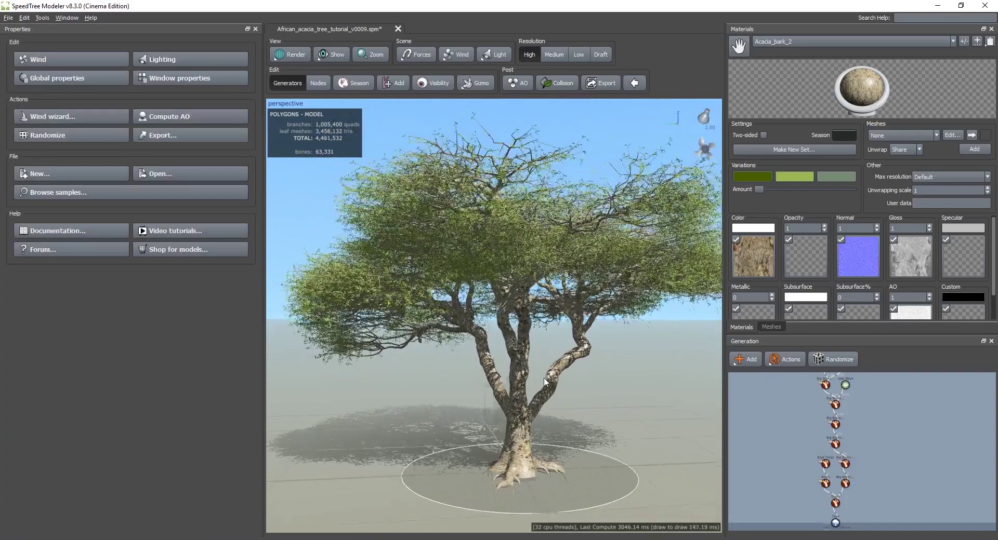
pyautogui.moveTo(867, 424); pyautogui.dragTo(860, 461, button='middle')
pyautogui.scroll(3, 841, 404)
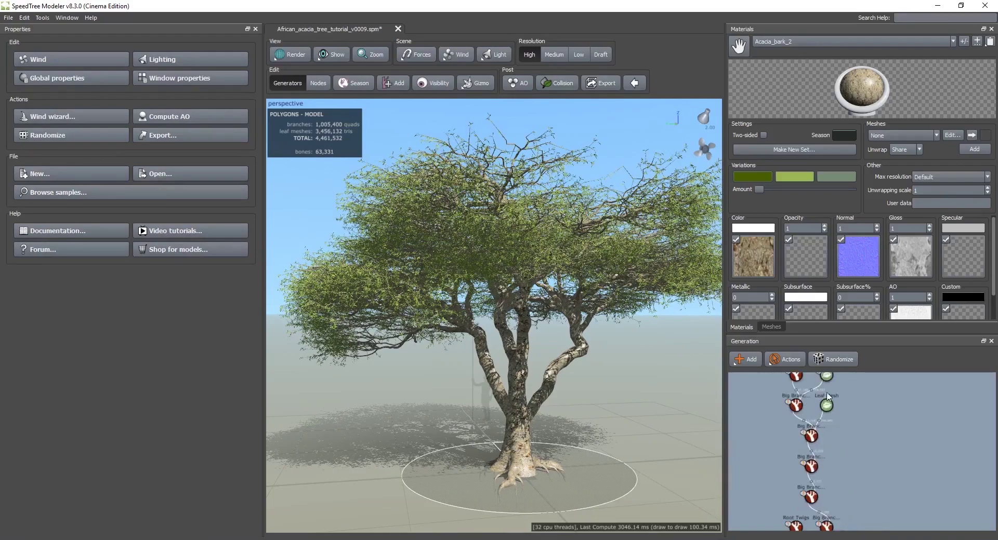
# Darken the color map of the AcaciaFull_front_2__ leaf material by lowering its brightness.
pyautogui.click(781, 41)
pyautogui.click(787, 50)
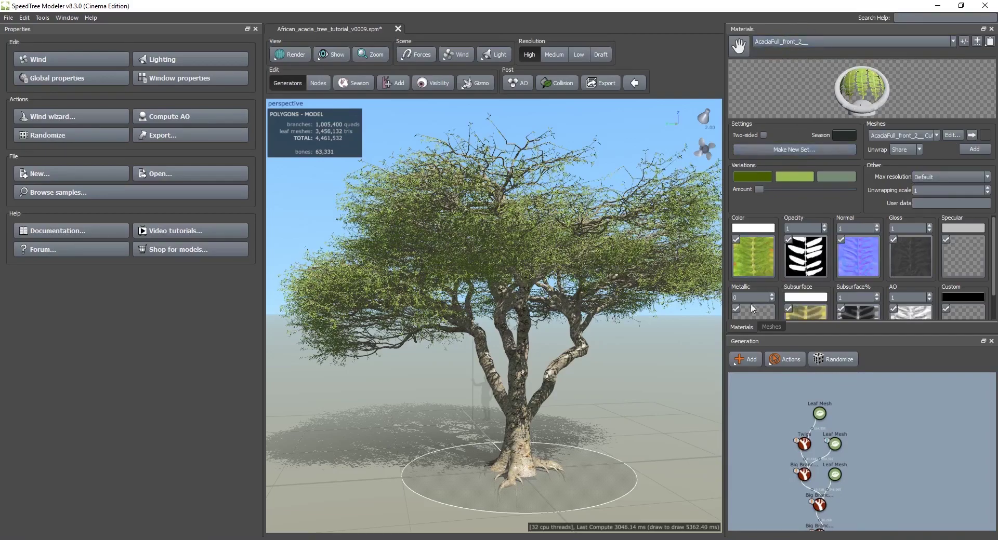
pyautogui.click(762, 270)
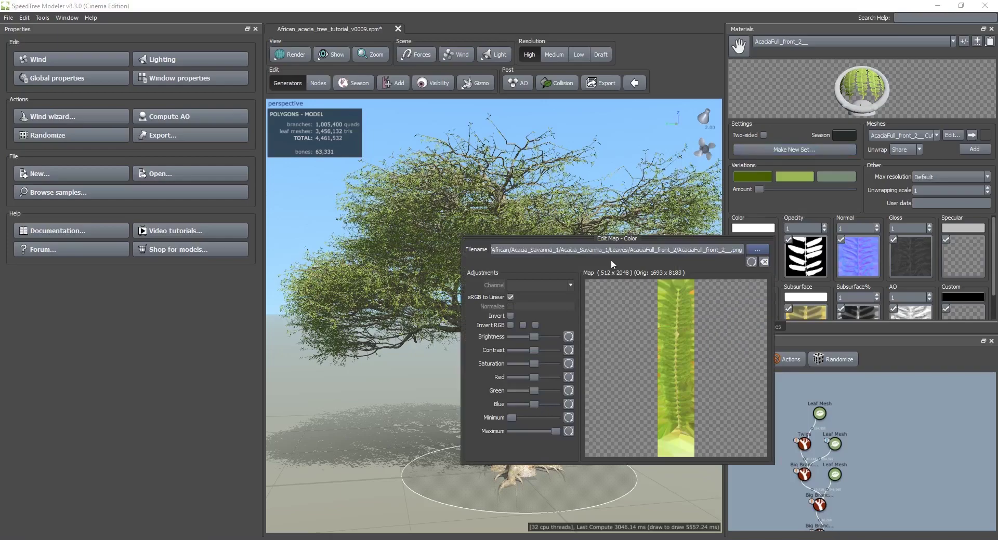
pyautogui.moveTo(630, 240); pyautogui.dragTo(862, 262)
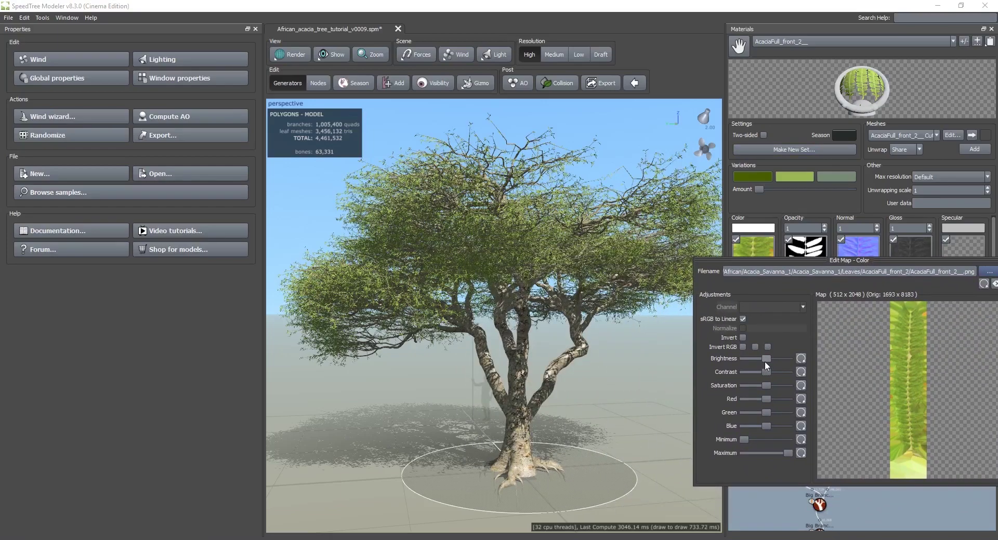
pyautogui.moveTo(763, 361); pyautogui.dragTo(752, 362)
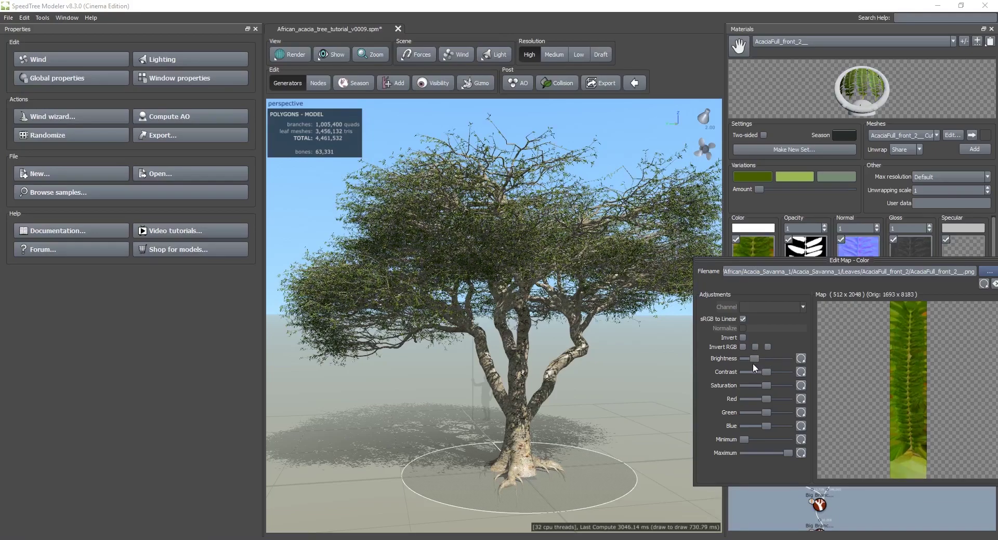
pyautogui.click(767, 211)
# Darken the color map of the Acacia_bark_2 material by slightly lowering its brightness.
pyautogui.click(787, 45)
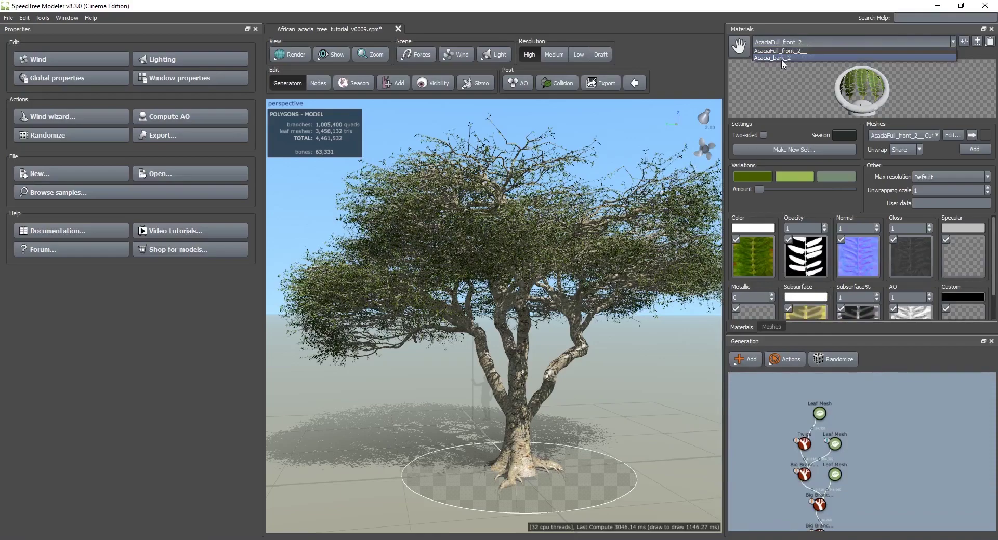
pyautogui.click(786, 47)
pyautogui.click(772, 249)
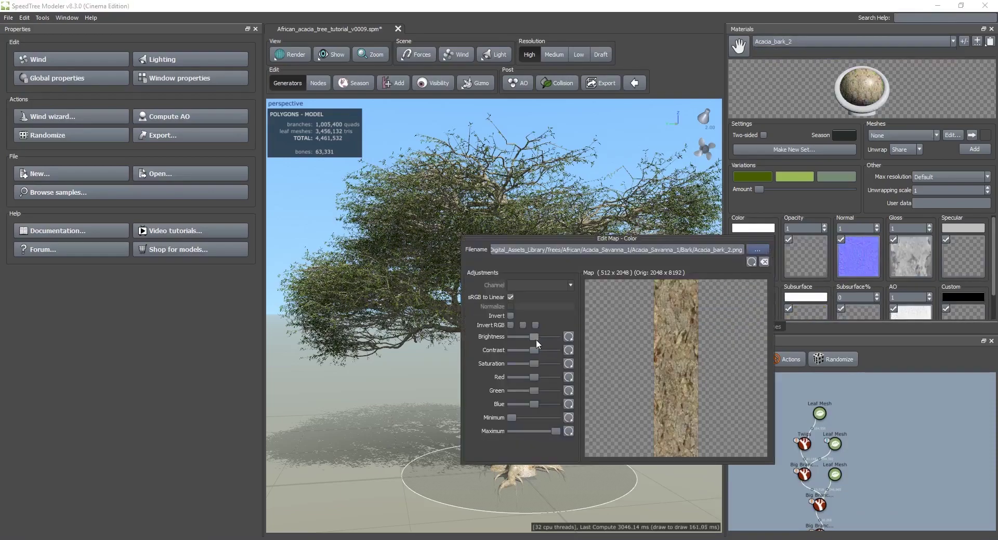
pyautogui.moveTo(605, 239); pyautogui.dragTo(773, 275)
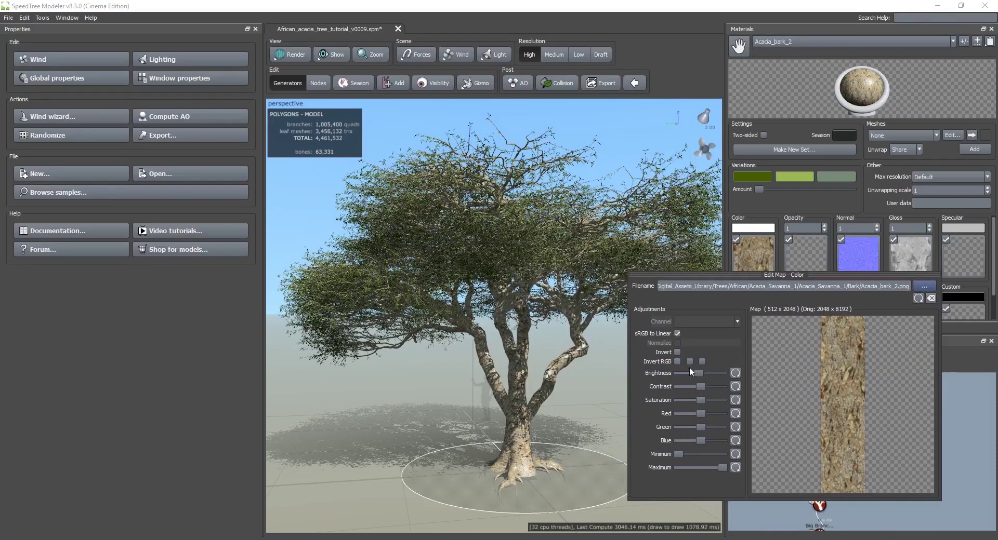
pyautogui.moveTo(697, 373); pyautogui.dragTo(696, 375)
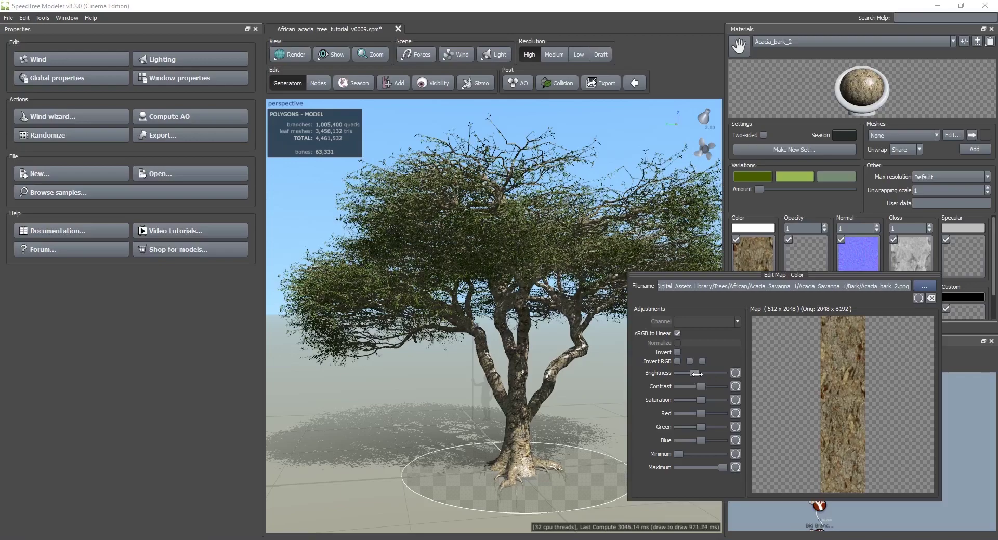
pyautogui.click(474, 383)
# Examine the whole tree from several distances and angles and compare it with the model in African_acacia_tree_1_v0001.spm.
pyautogui.moveTo(475, 384)
pyautogui.mouseDown()
pyautogui.moveTo(476, 364)
pyautogui.moveTo(490, 405)
pyautogui.moveTo(485, 436)
pyautogui.moveTo(484, 386)
pyautogui.mouseUp()
pyautogui.scroll(-2, 481, 383)
pyautogui.scroll(5, 482, 386)
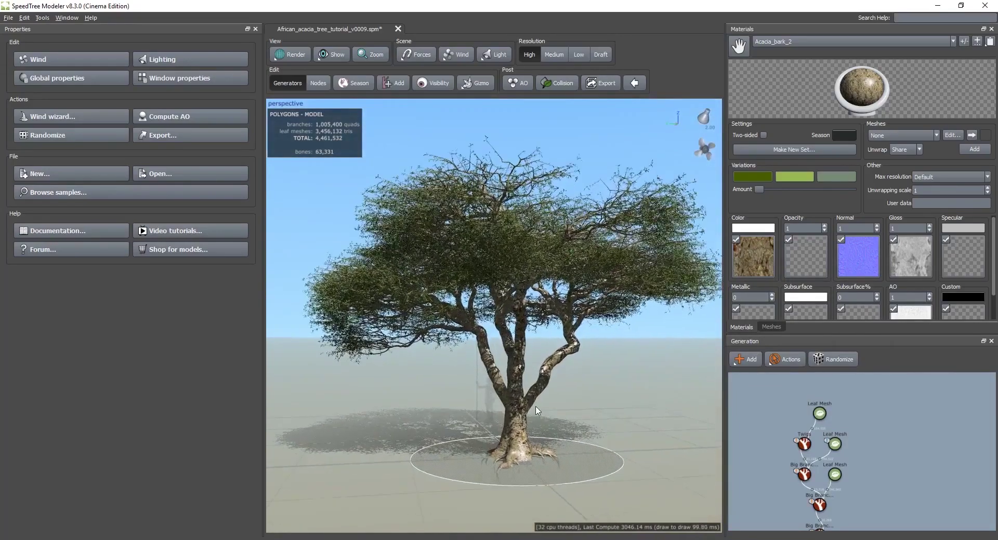
pyautogui.scroll(-2, 530, 410)
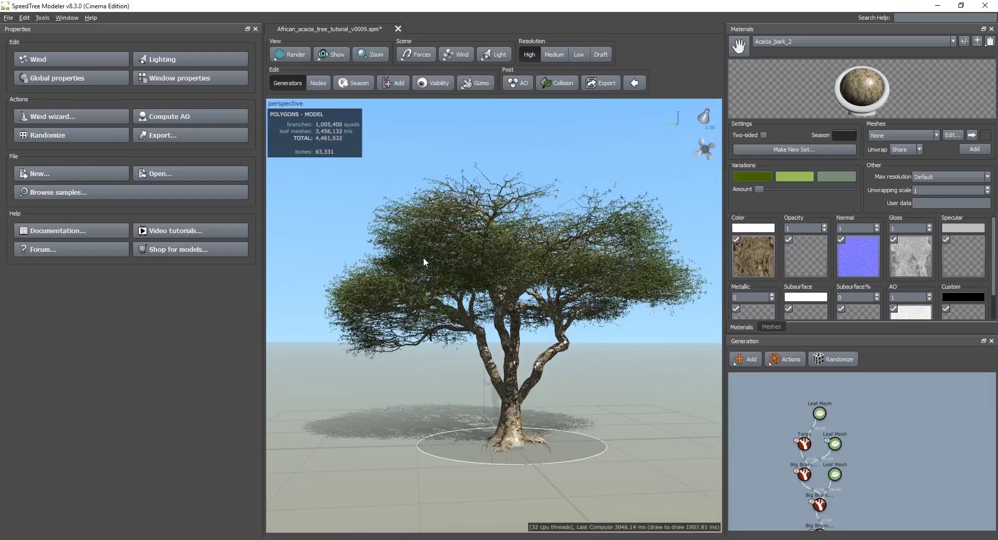
pyautogui.moveTo(422, 257); pyautogui.dragTo(478, 249)
pyautogui.moveTo(500, 283); pyautogui.dragTo(506, 282)
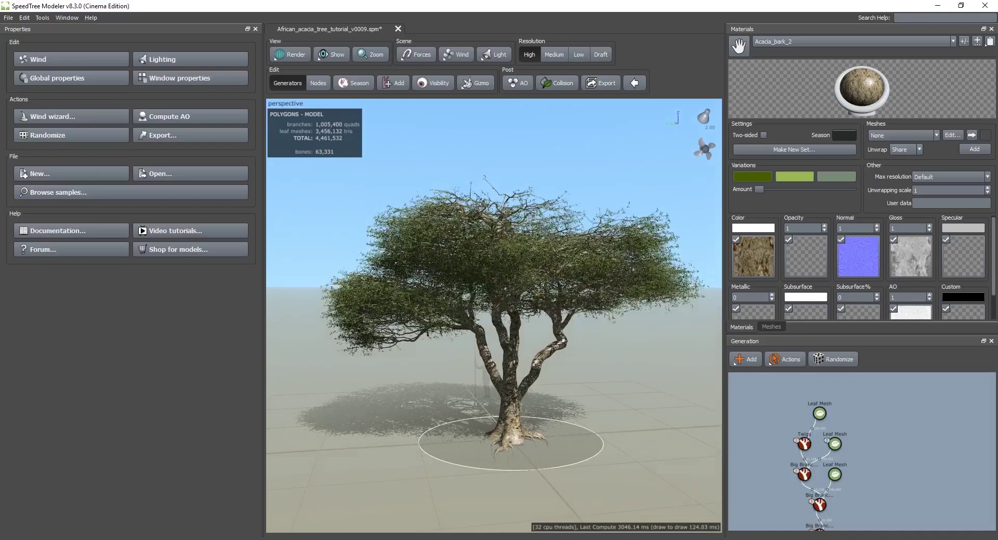
pyautogui.moveTo(997, 70); pyautogui.dragTo(107, 46)
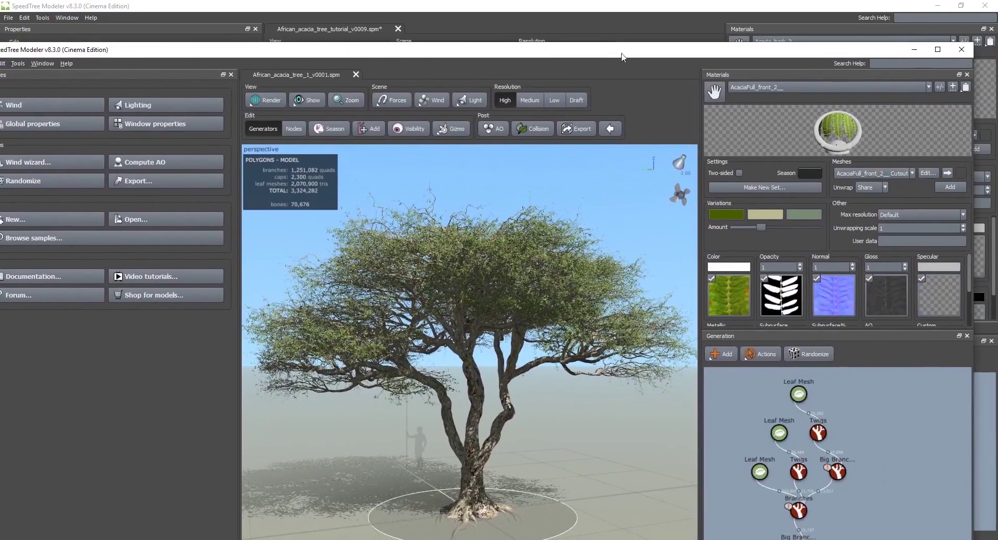
pyautogui.click(937, 50)
pyautogui.moveTo(490, 260); pyautogui.dragTo(465, 276)
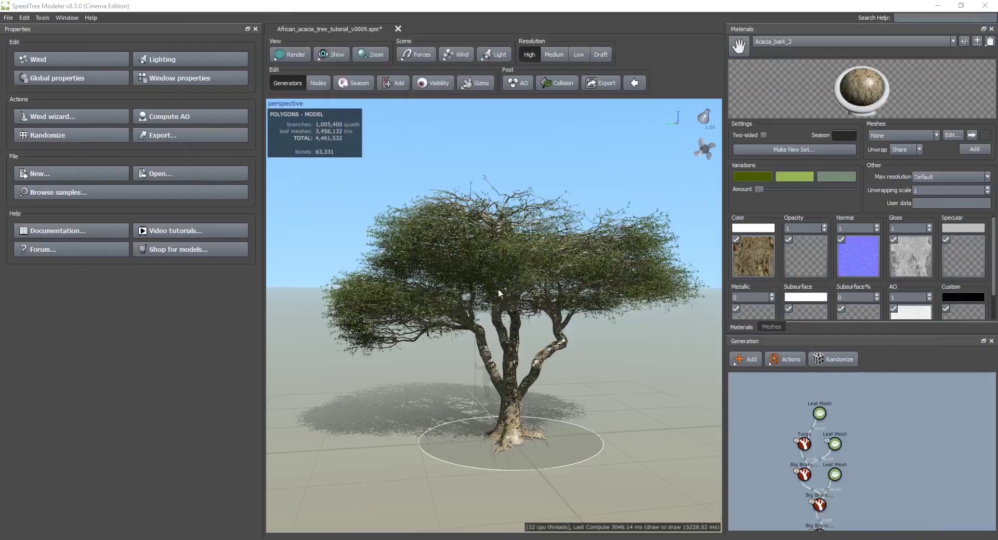
pyautogui.moveTo(520, 309)
pyautogui.mouseDown()
pyautogui.moveTo(515, 319)
pyautogui.moveTo(515, 299)
pyautogui.mouseUp()
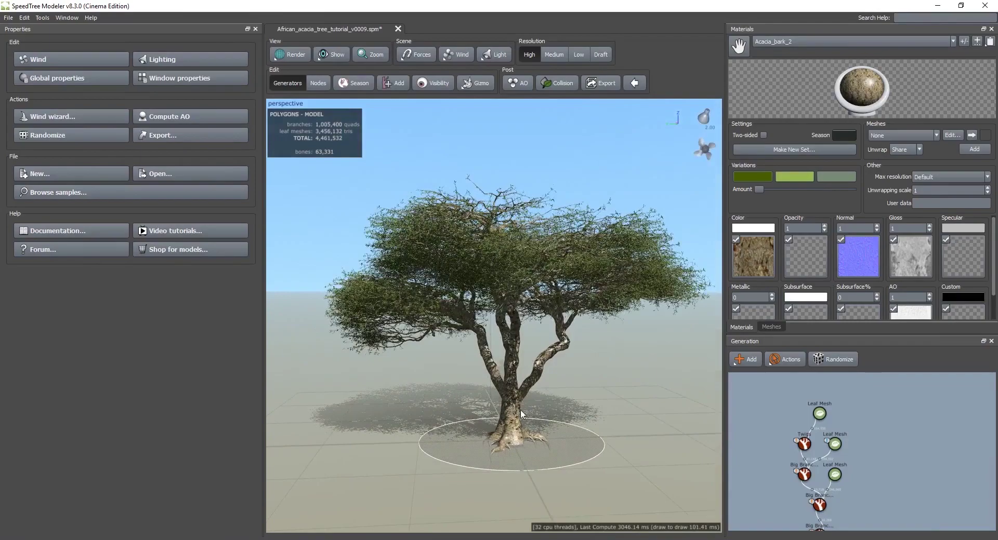
pyautogui.moveTo(561, 344); pyautogui.dragTo(555, 345)
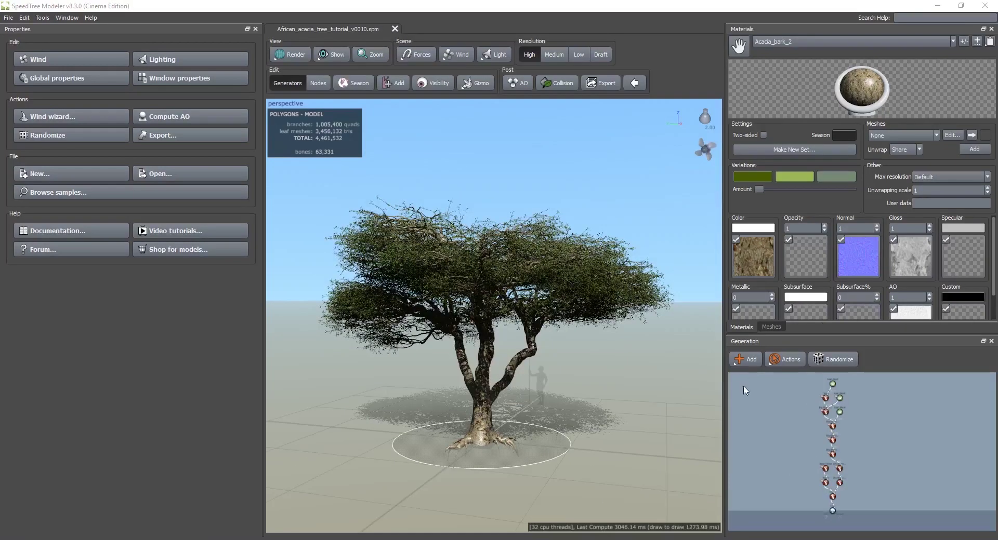
# Select all branch generators in the generation graph and start exporting the selection as a mesh.
pyautogui.moveTo(807, 393); pyautogui.dragTo(793, 515)
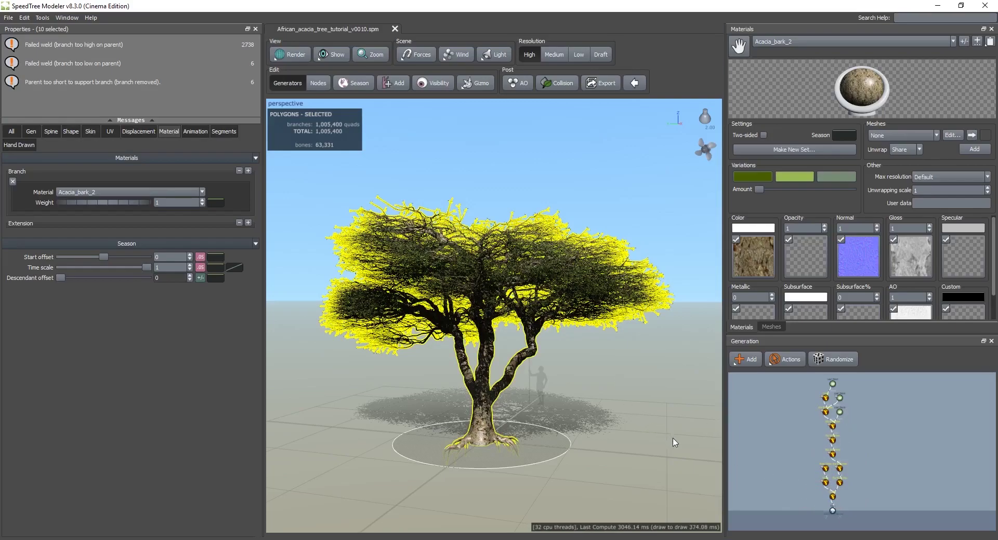
pyautogui.moveTo(853, 424); pyautogui.dragTo(849, 439, button='middle')
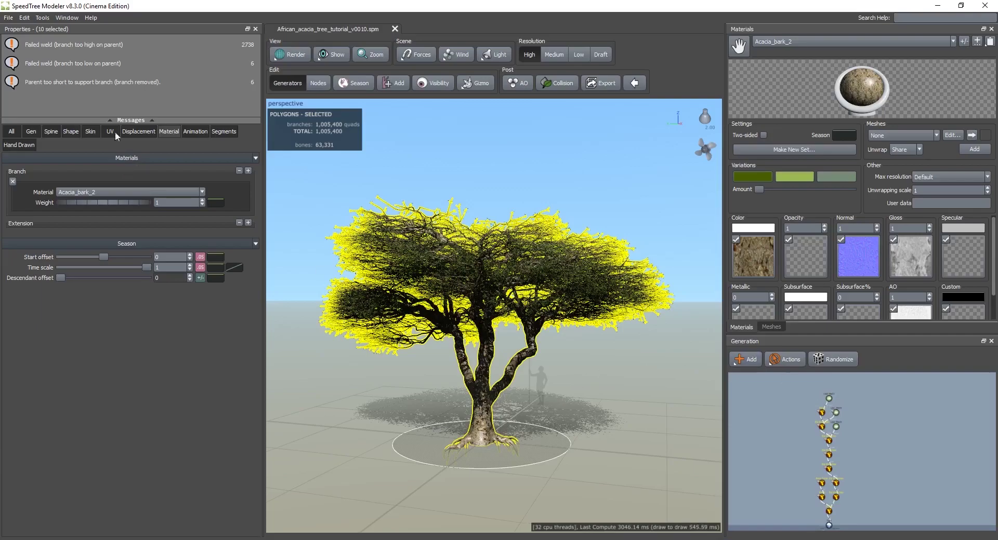
pyautogui.click(9, 19)
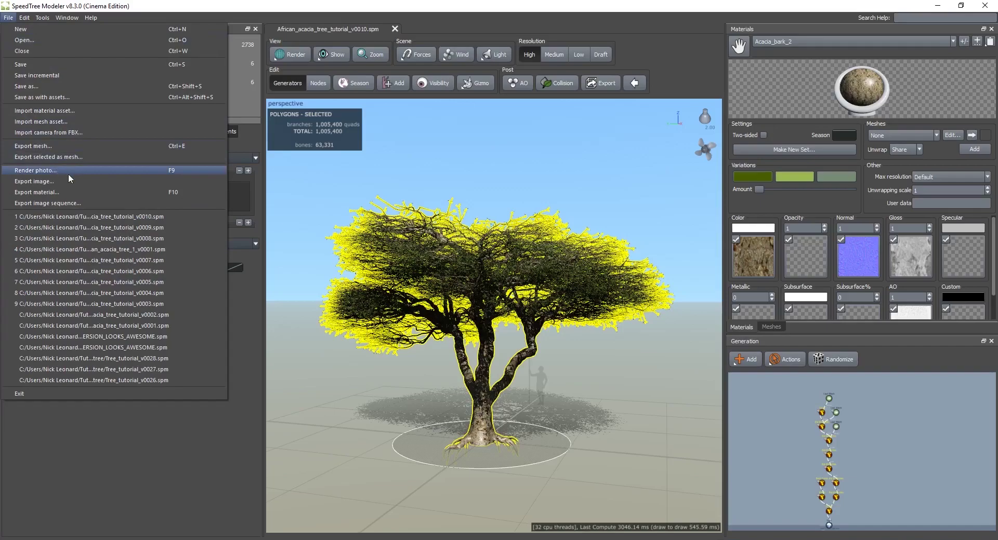
pyautogui.click(71, 157)
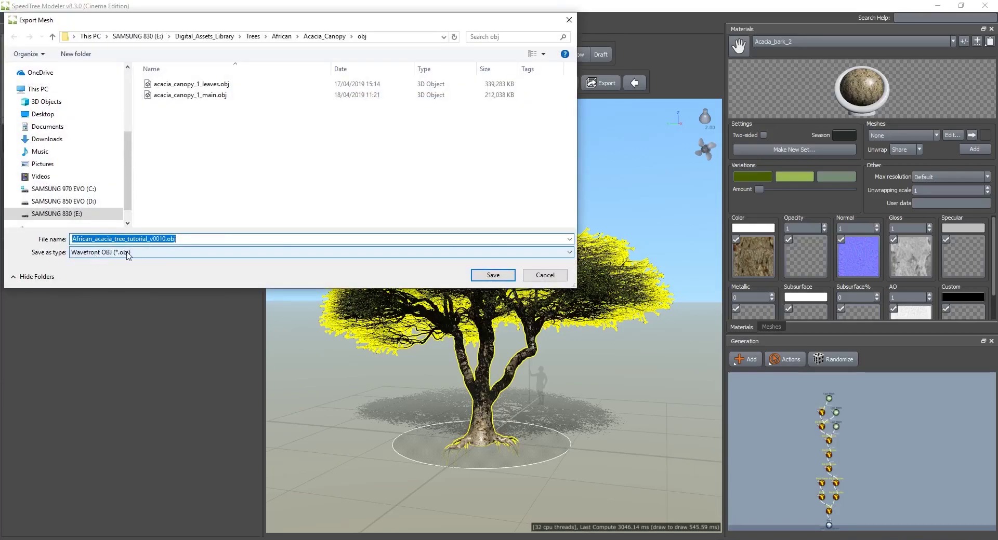
# Browse from drive E: through Digital_Assets_Library, Trees and African to the Acacia_Canopy folder.
pyautogui.click(162, 40)
pyautogui.scroll(-1, 216, 172)
pyautogui.scroll(1, 217, 171)
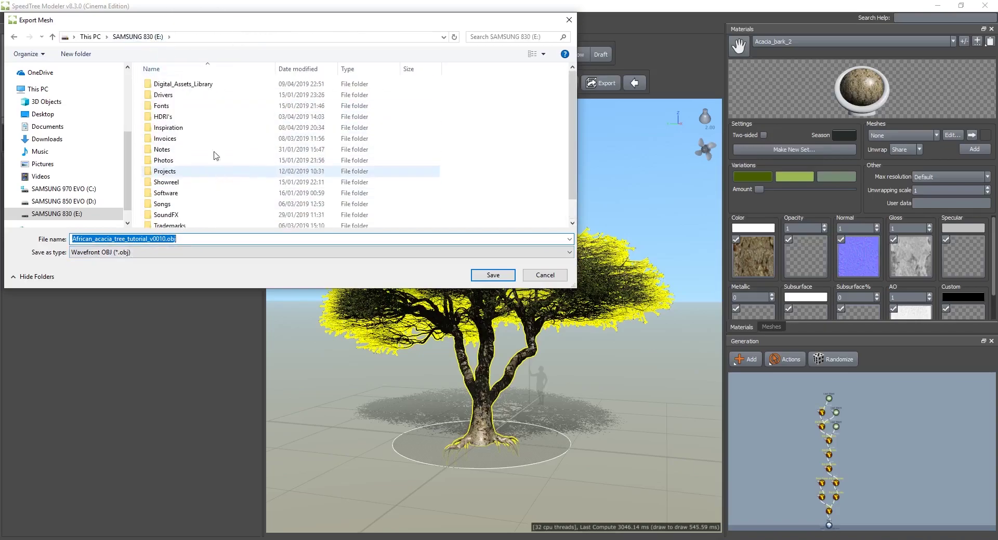
pyautogui.doubleClick(187, 84)
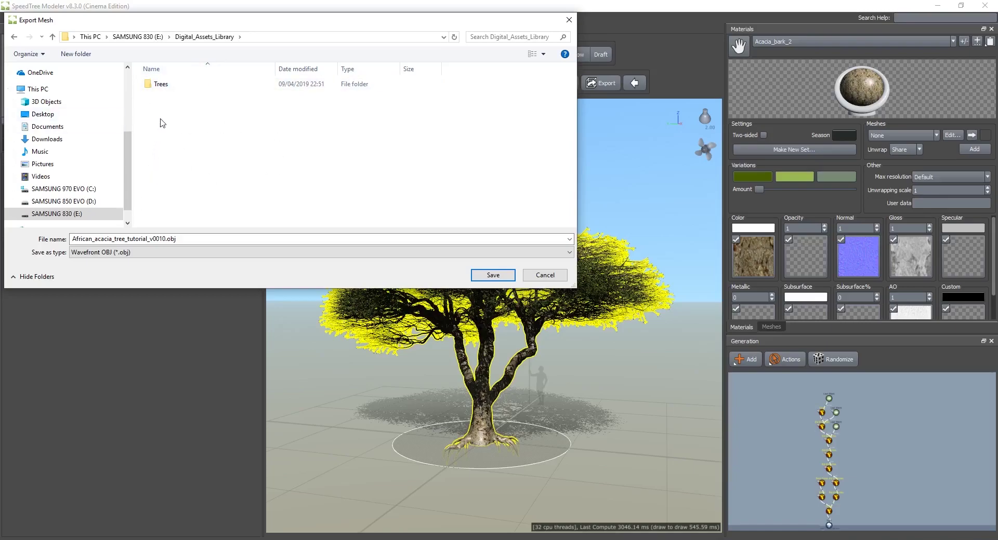
pyautogui.doubleClick(169, 86)
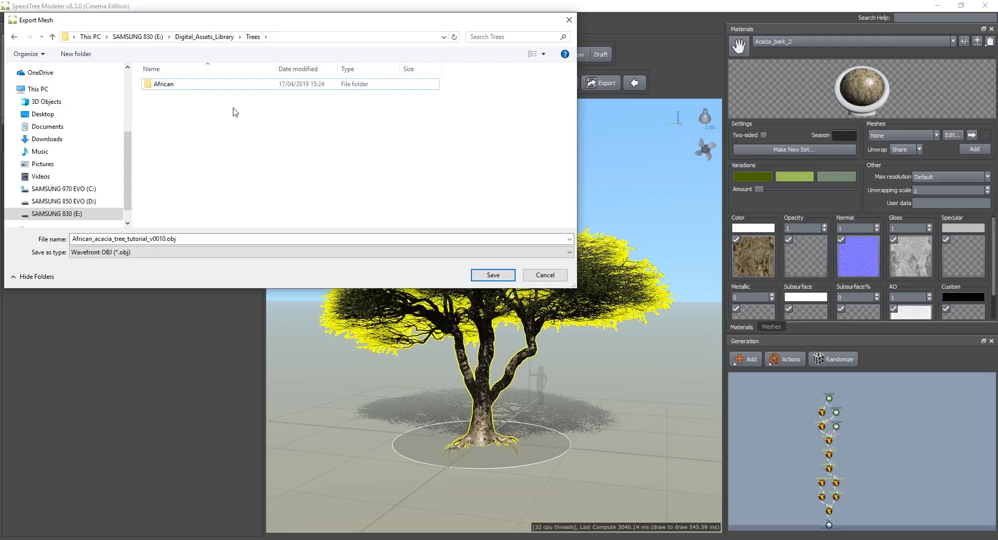
pyautogui.doubleClick(197, 85)
pyautogui.click(201, 95)
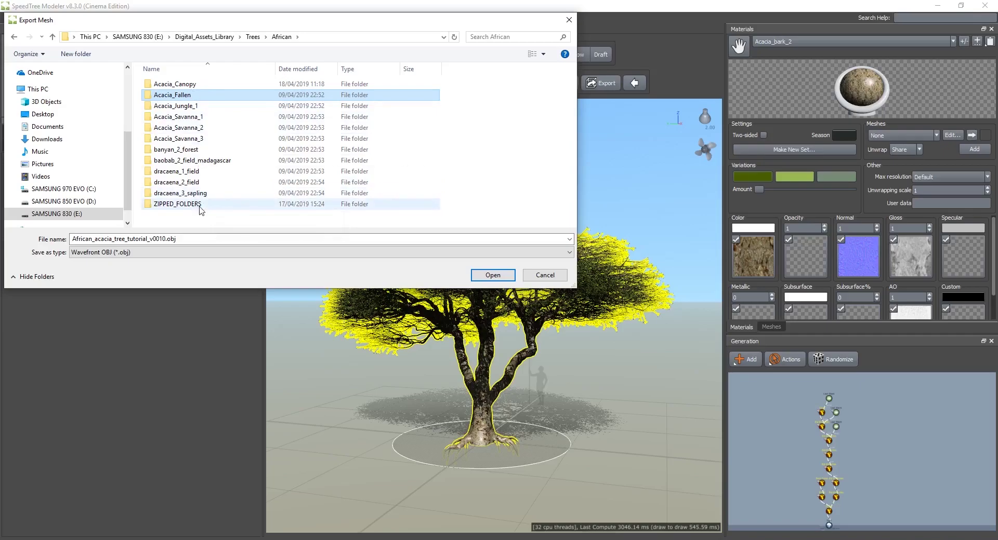
pyautogui.doubleClick(194, 85)
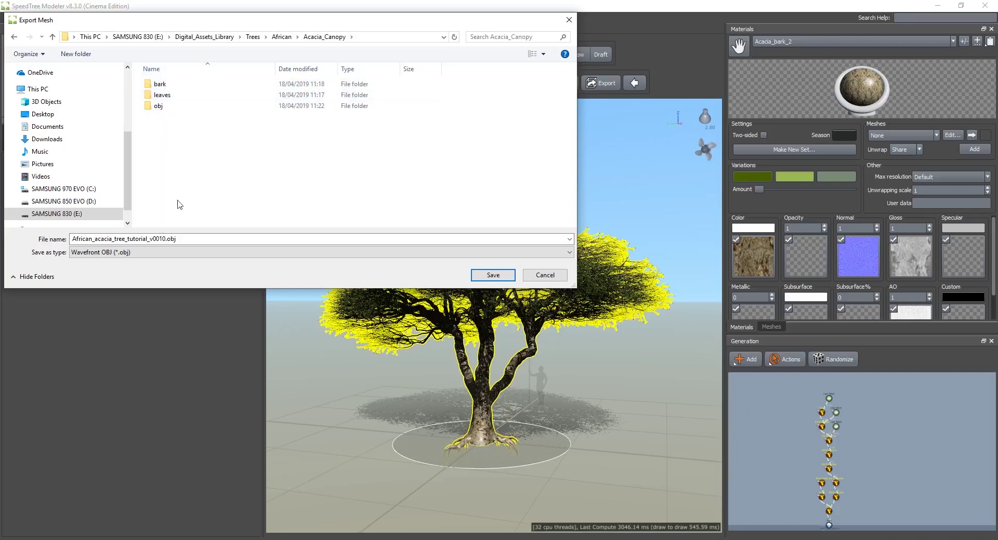
# Look into the leaves and bark subfolders of Acacia_Canopy and return to its obj folder.
pyautogui.click(174, 97)
pyautogui.doubleClick(175, 97)
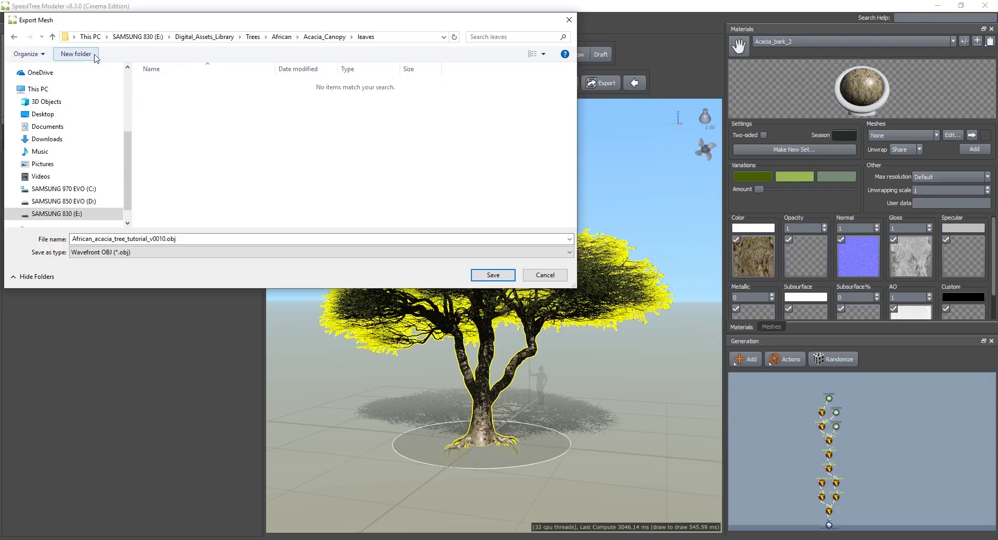
pyautogui.click(53, 37)
pyautogui.doubleClick(150, 84)
pyautogui.click(53, 37)
pyautogui.doubleClick(151, 108)
pyautogui.click(324, 37)
pyautogui.doubleClick(156, 106)
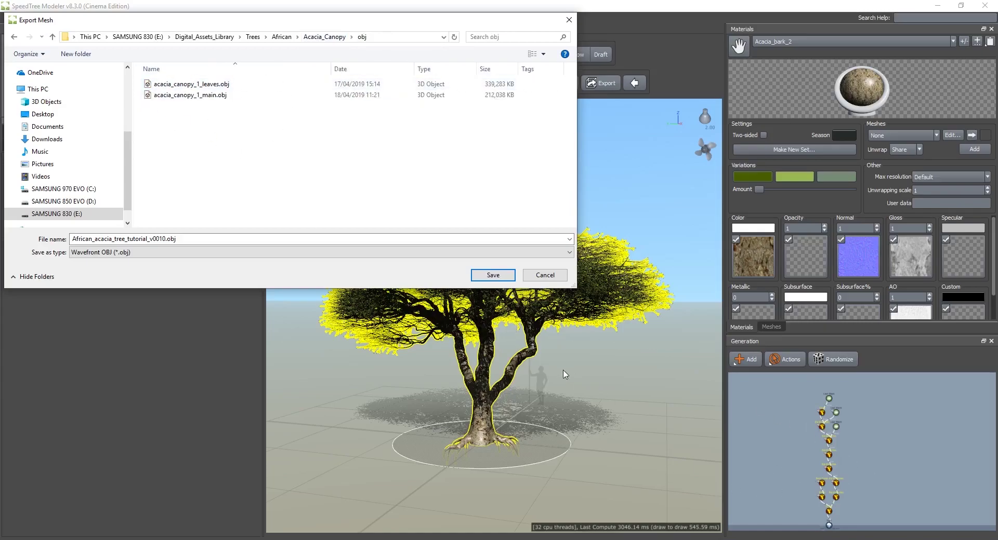
# Export the selected branches to the obj folder as Wavefront OBJ file test_main_1, grouped by hierarchy with 0 - All.
pyautogui.moveTo(276, 25); pyautogui.dragTo(276, 135)
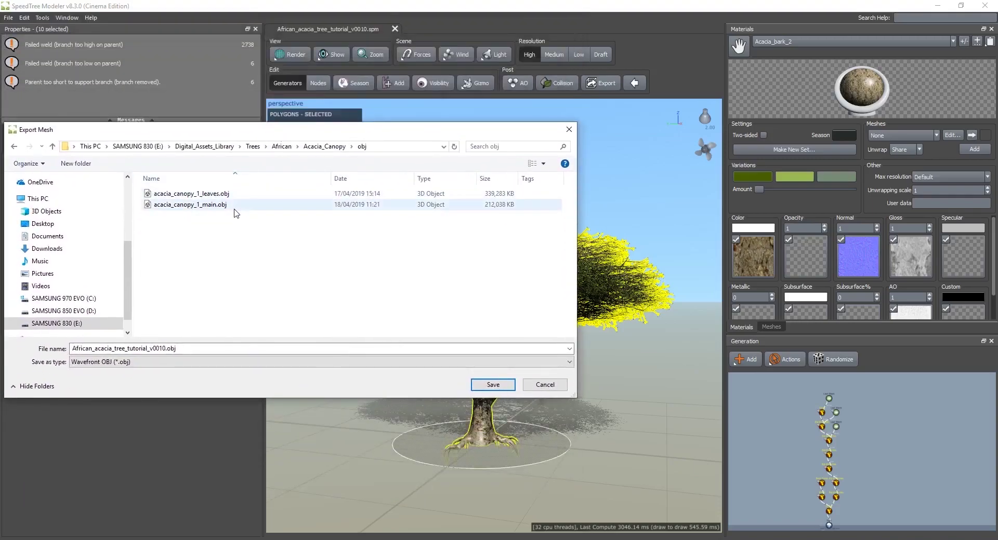
pyautogui.click(202, 207)
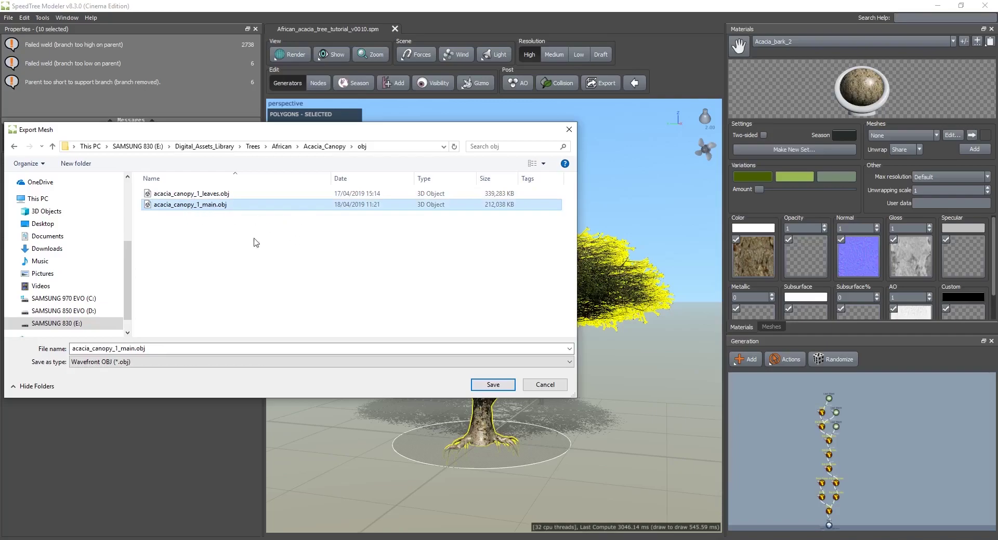
pyautogui.click(196, 193)
pyautogui.click(278, 352)
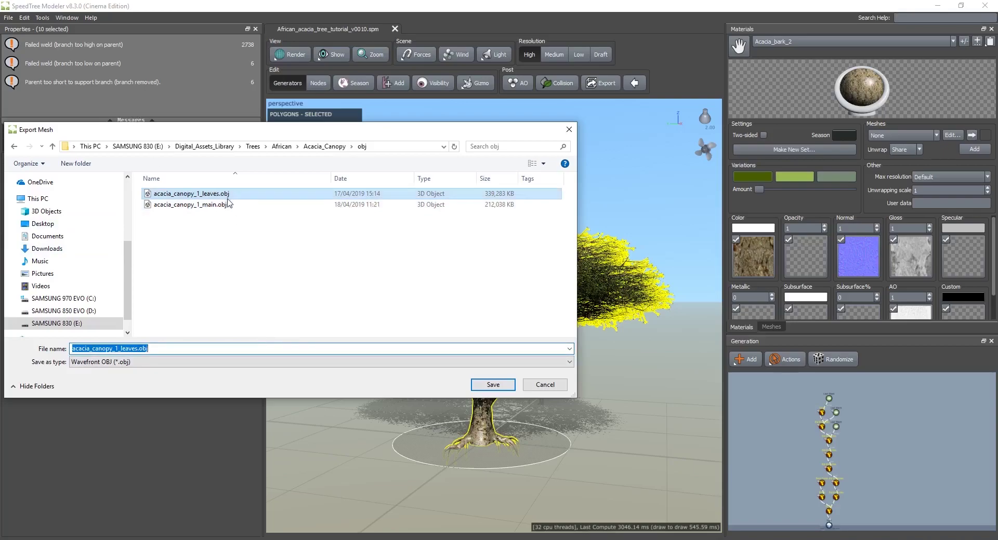
pyautogui.write('test')
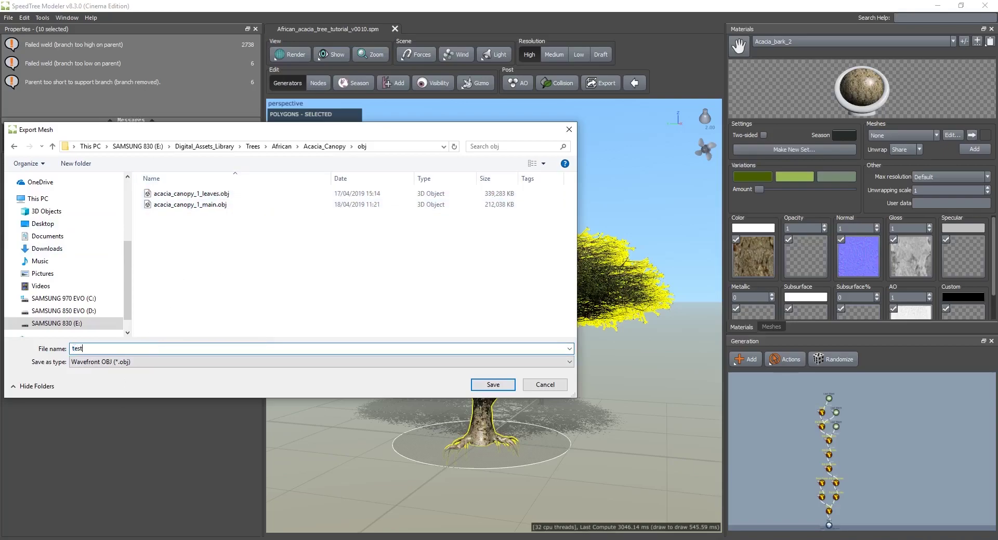
pyautogui.write('_main_1')
pyautogui.click(486, 385)
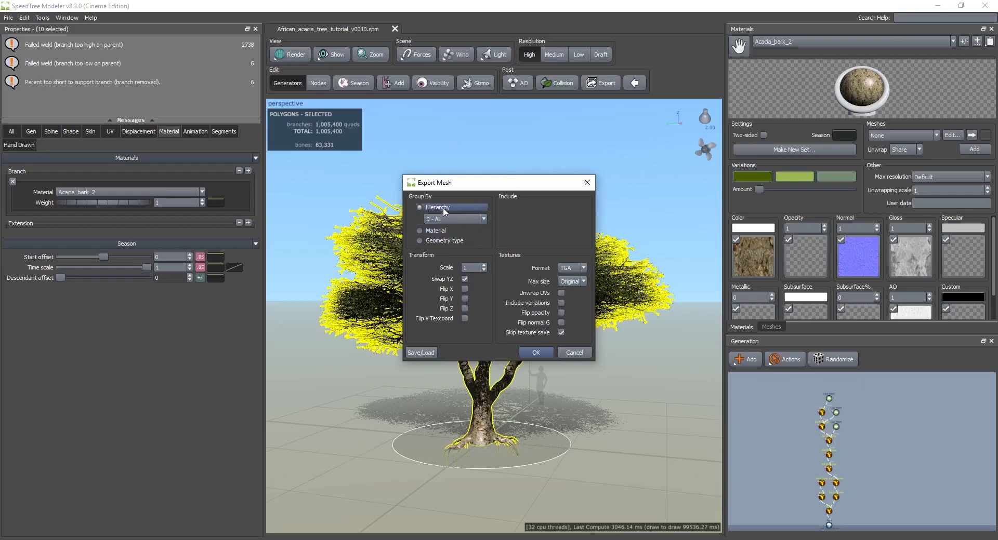
pyautogui.click(459, 221)
pyautogui.click(454, 221)
pyautogui.click(533, 353)
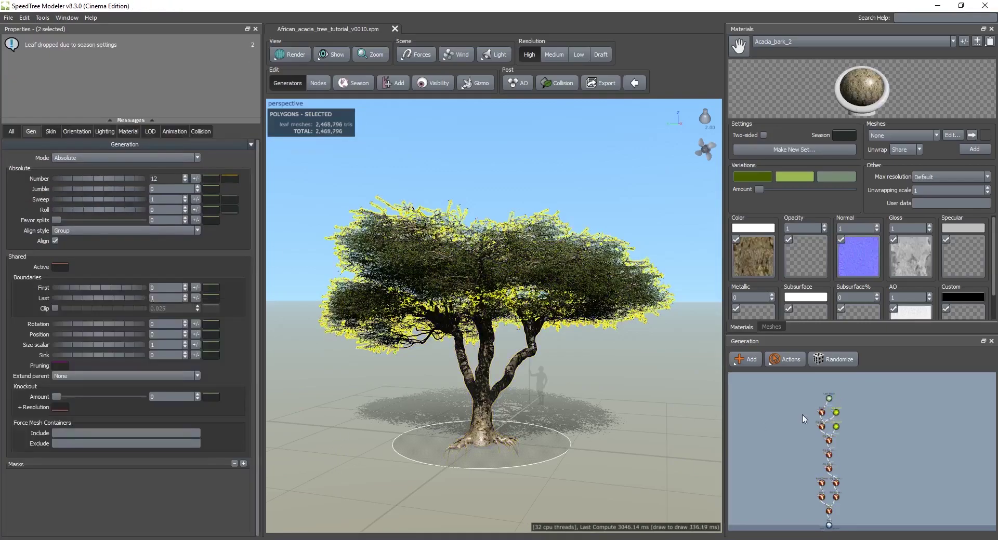
# Add the uppermost Leaf Mesh generator to the leaf selection and start exporting the selection as a mesh.
pyautogui.keyDown('ctrl'); pyautogui.click(829, 398); pyautogui.keyUp('ctrl')
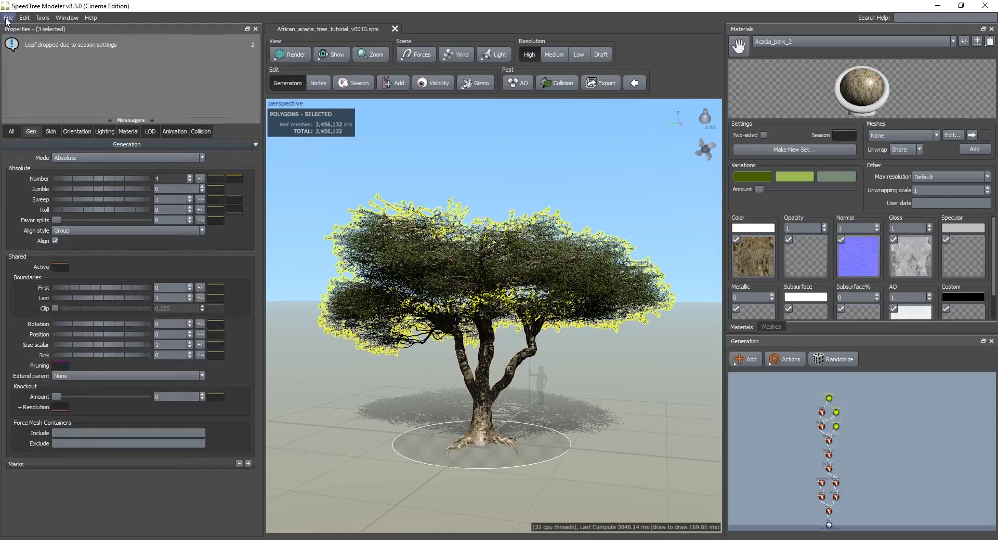
pyautogui.click(8, 18)
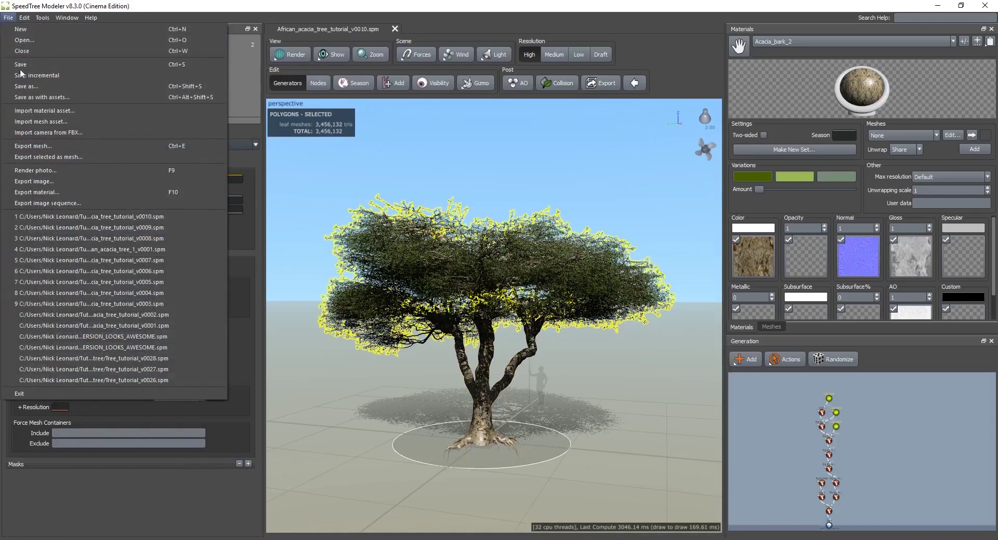
pyautogui.click(49, 156)
# Export the selected leaf meshes to the obj folder as test_leave_1.obj, grouped by hierarchy with 0 - All.
pyautogui.click(183, 216)
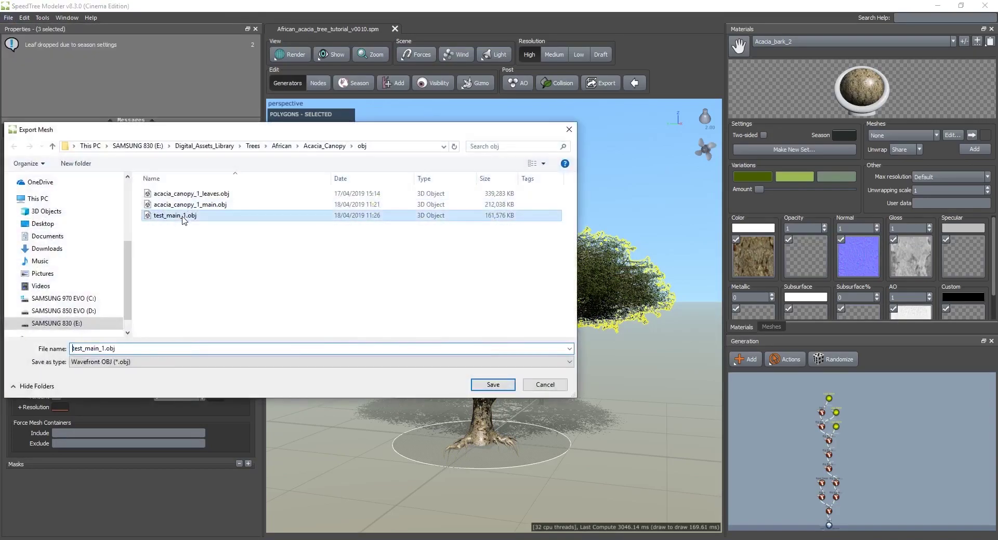
pyautogui.click(100, 350)
pyautogui.click(100, 348)
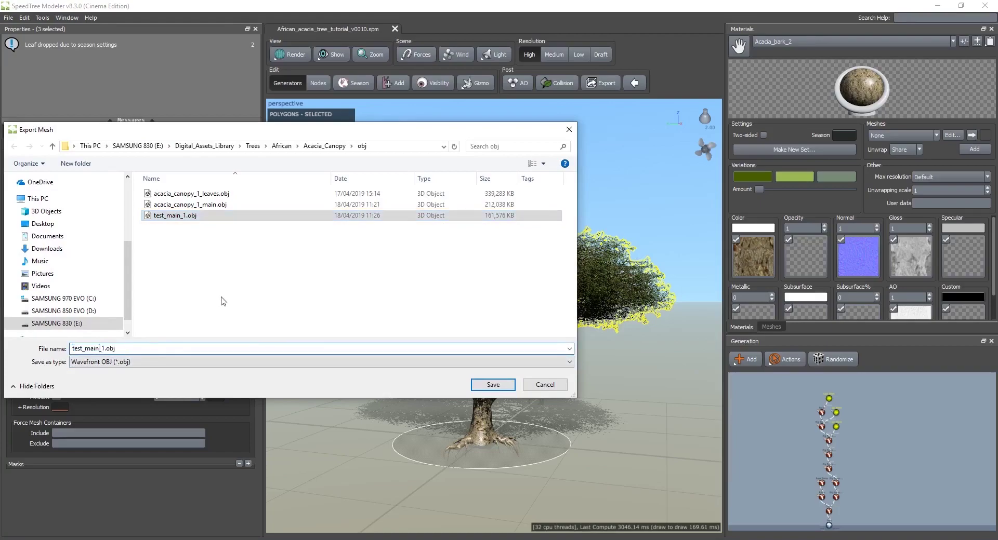
pyautogui.press('BackSpace')
pyautogui.press('BackSpace')
pyautogui.press('BackSpace')
pyautogui.press('BackSpace')
pyautogui.write('leave')
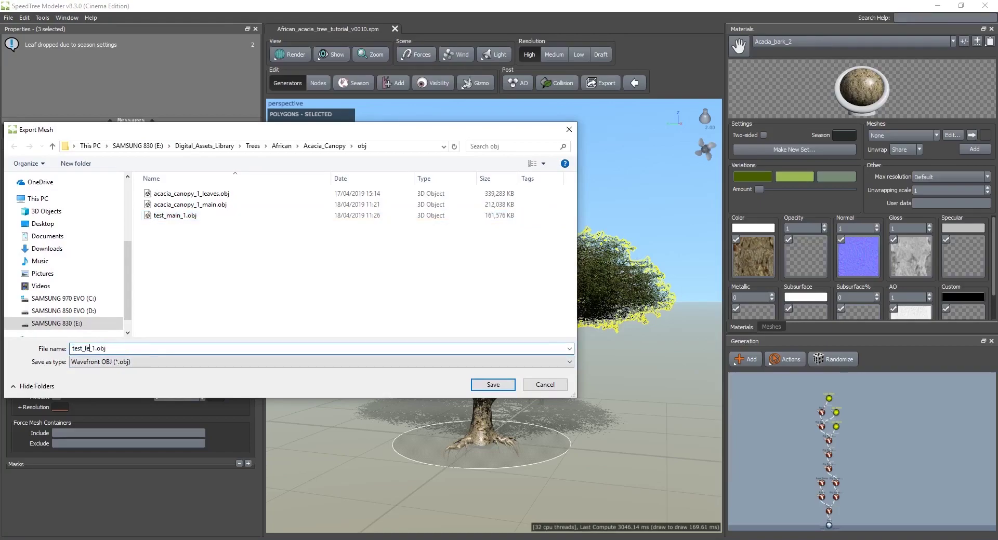
pyautogui.press('Return')
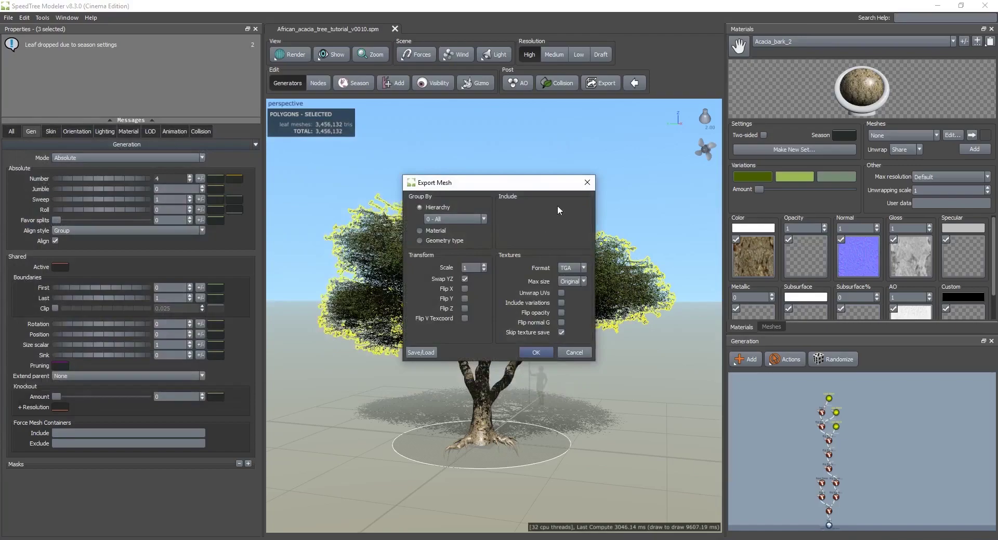
pyautogui.click(535, 352)
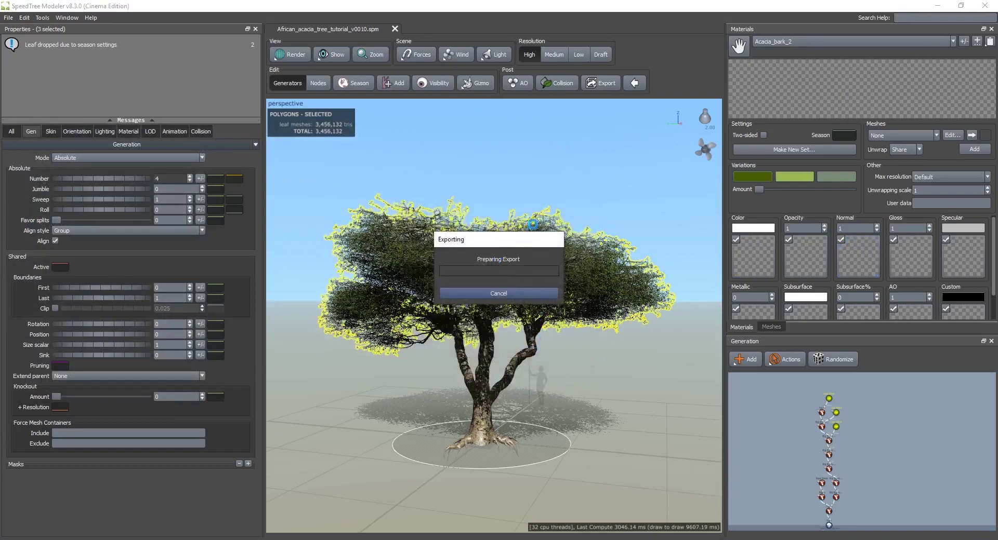